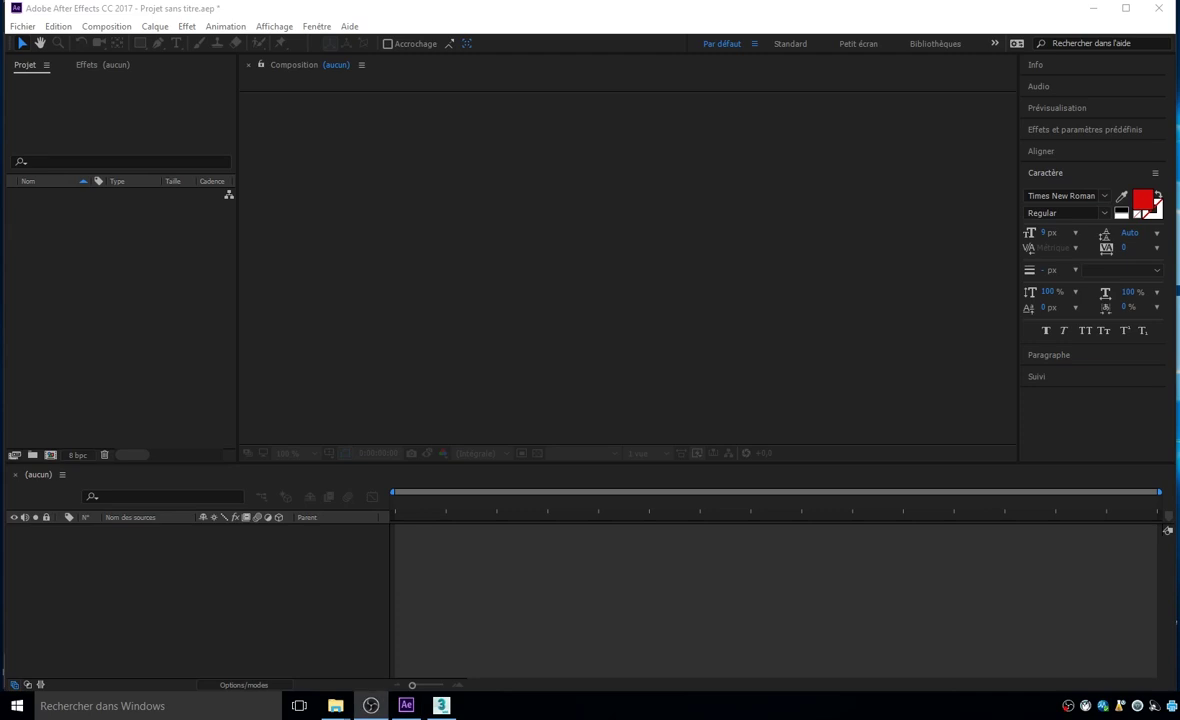
# Step: Import trasckin3dtest.MOV from D:\projet_af_to_3ds and build a new composition from it
pyautogui.click(22, 26)
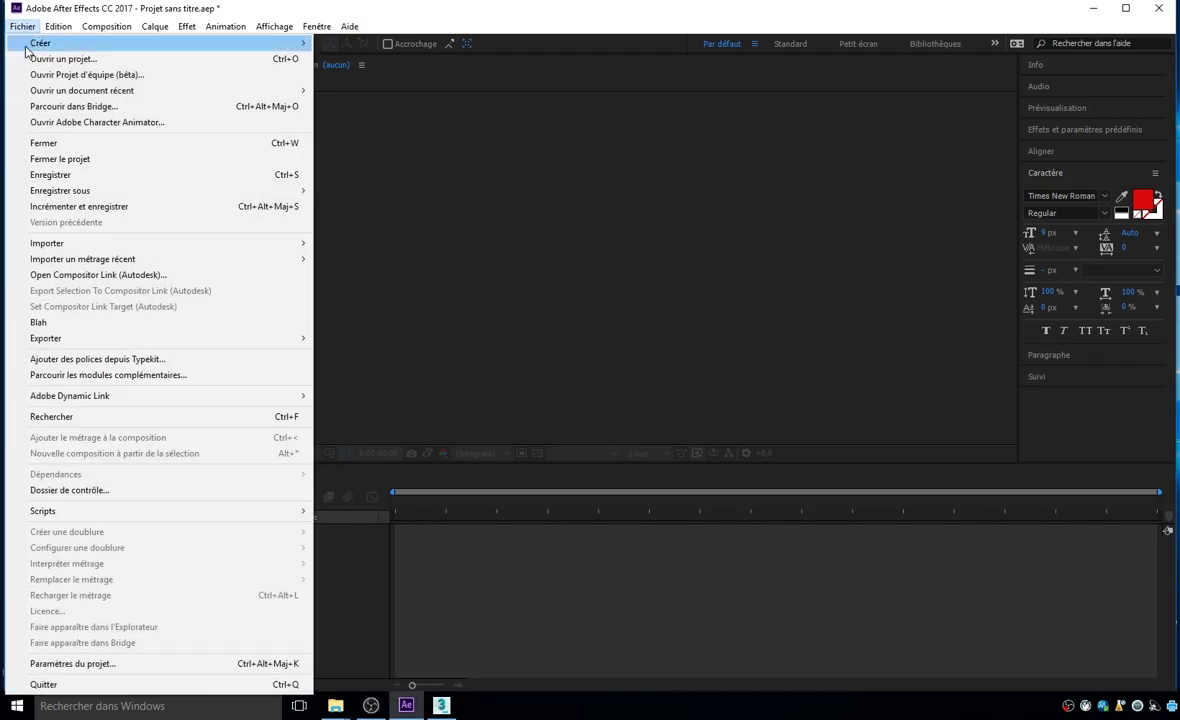
pyautogui.moveTo(47, 243)
pyautogui.click(340, 243)
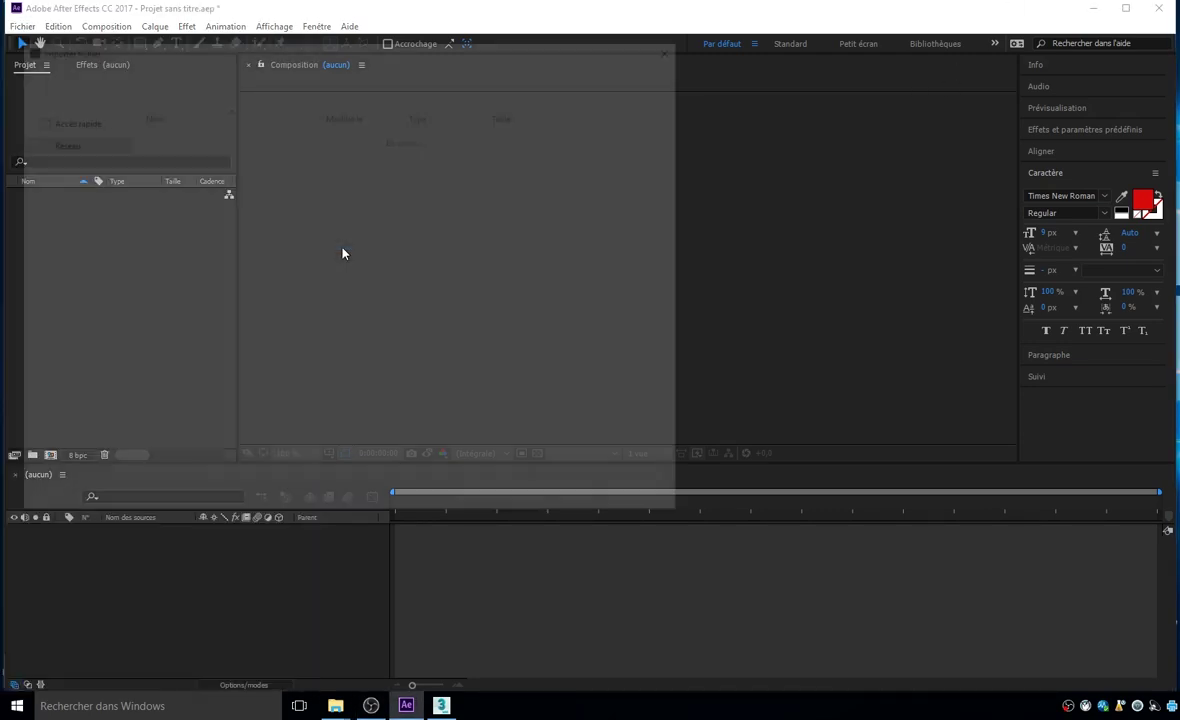
pyautogui.click(60, 291)
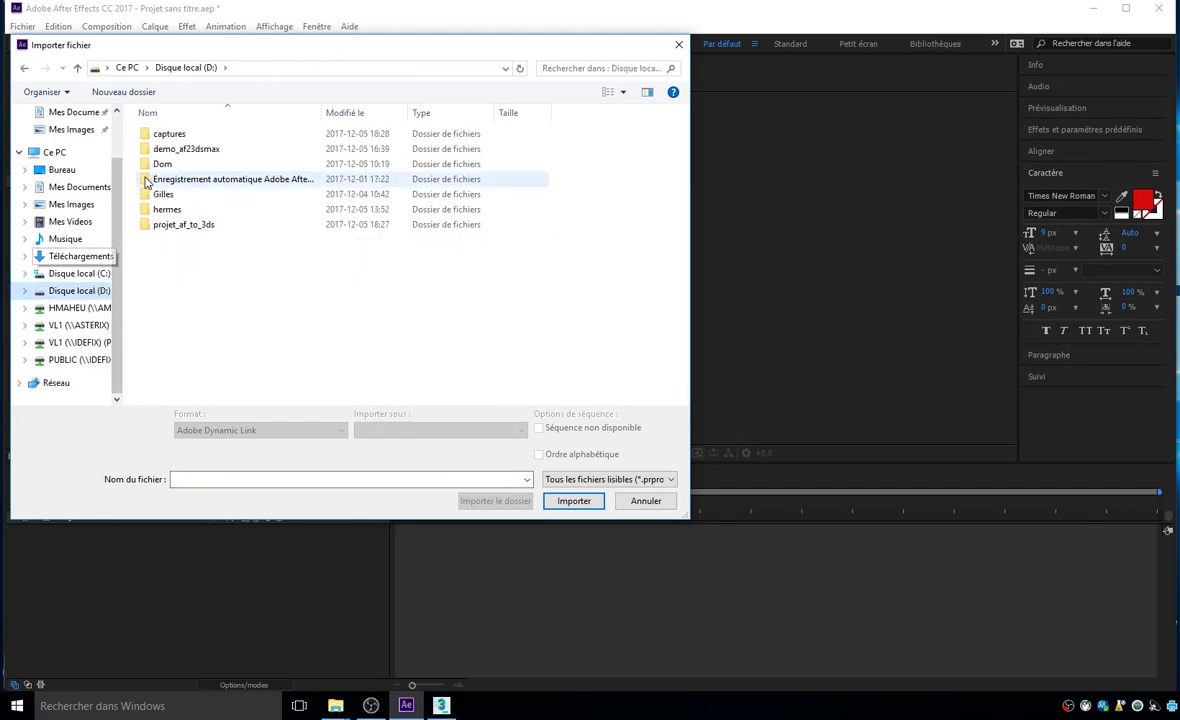
pyautogui.doubleClick(165, 226)
pyautogui.click(175, 163)
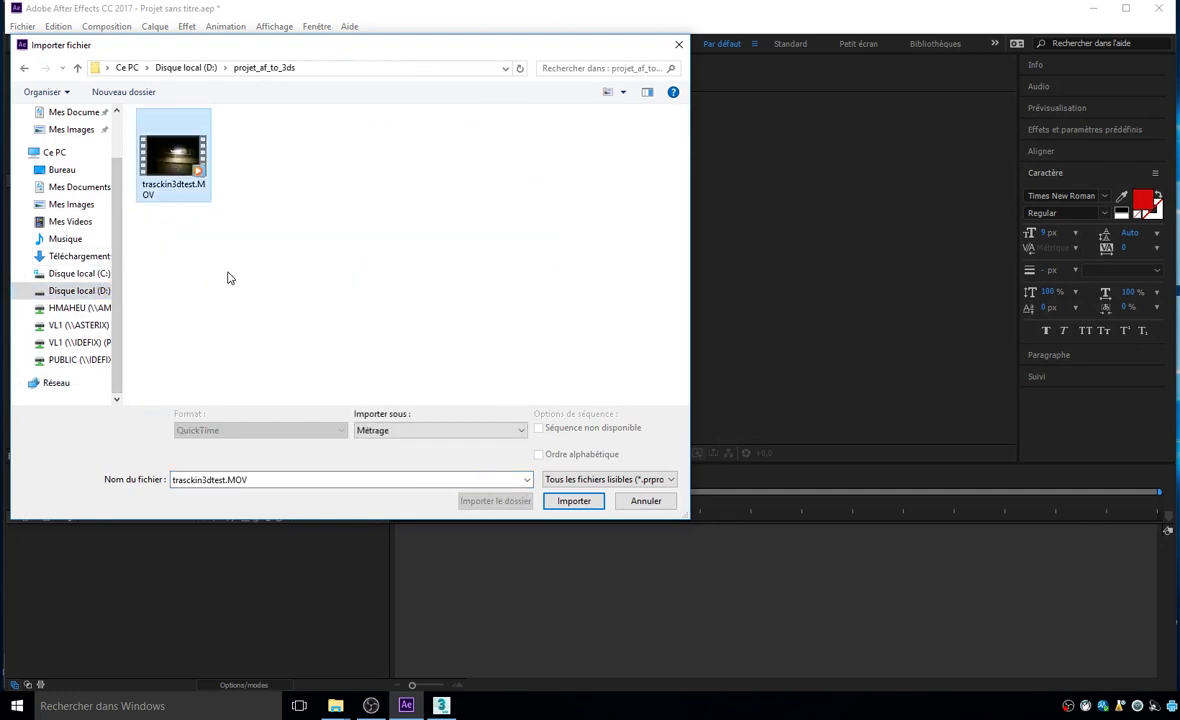
pyautogui.click(575, 502)
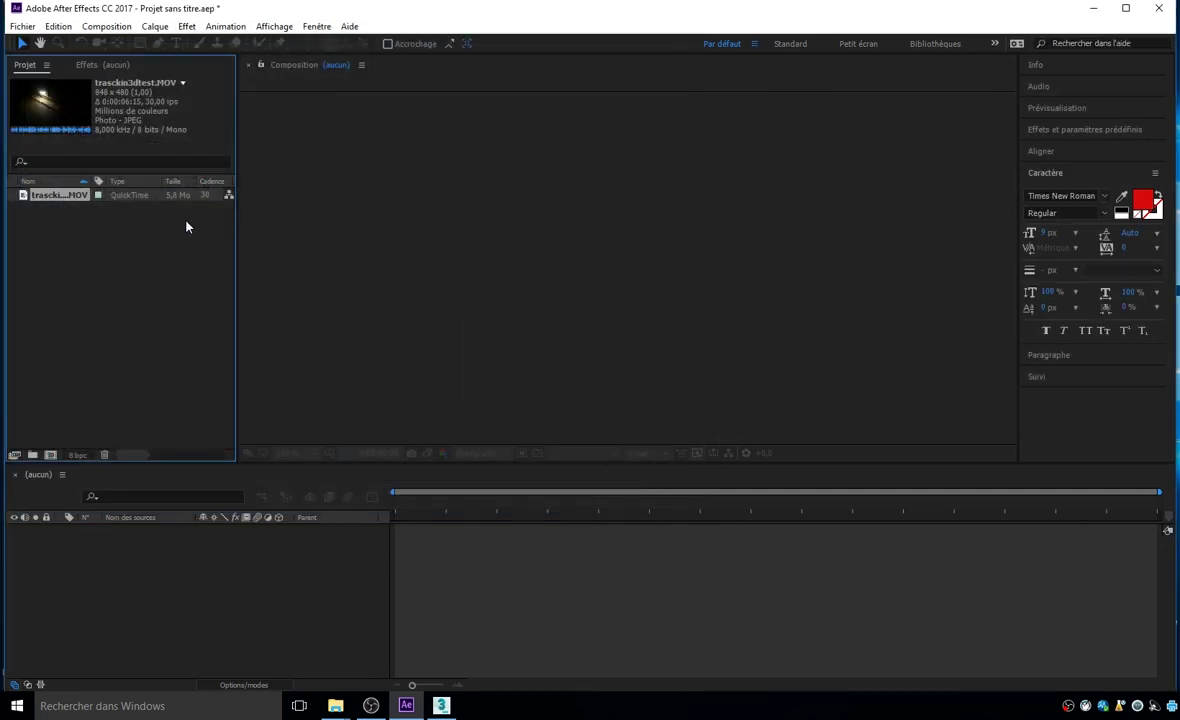
pyautogui.rightClick(64, 196)
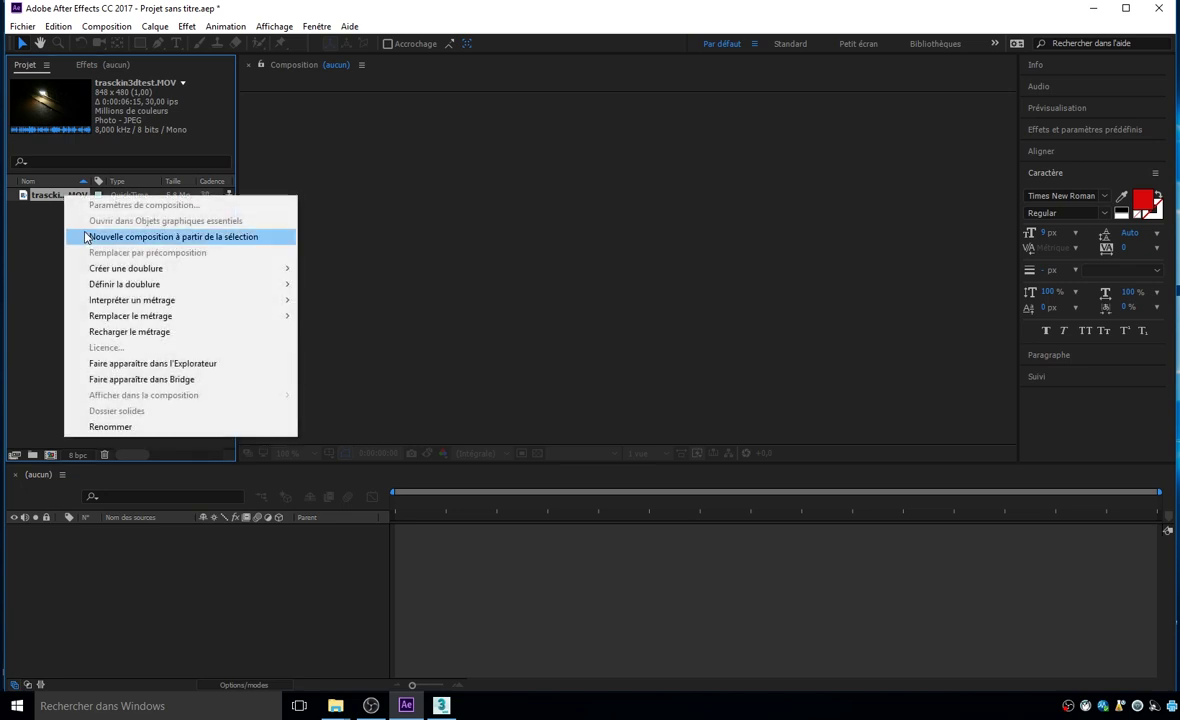
pyautogui.click(80, 237)
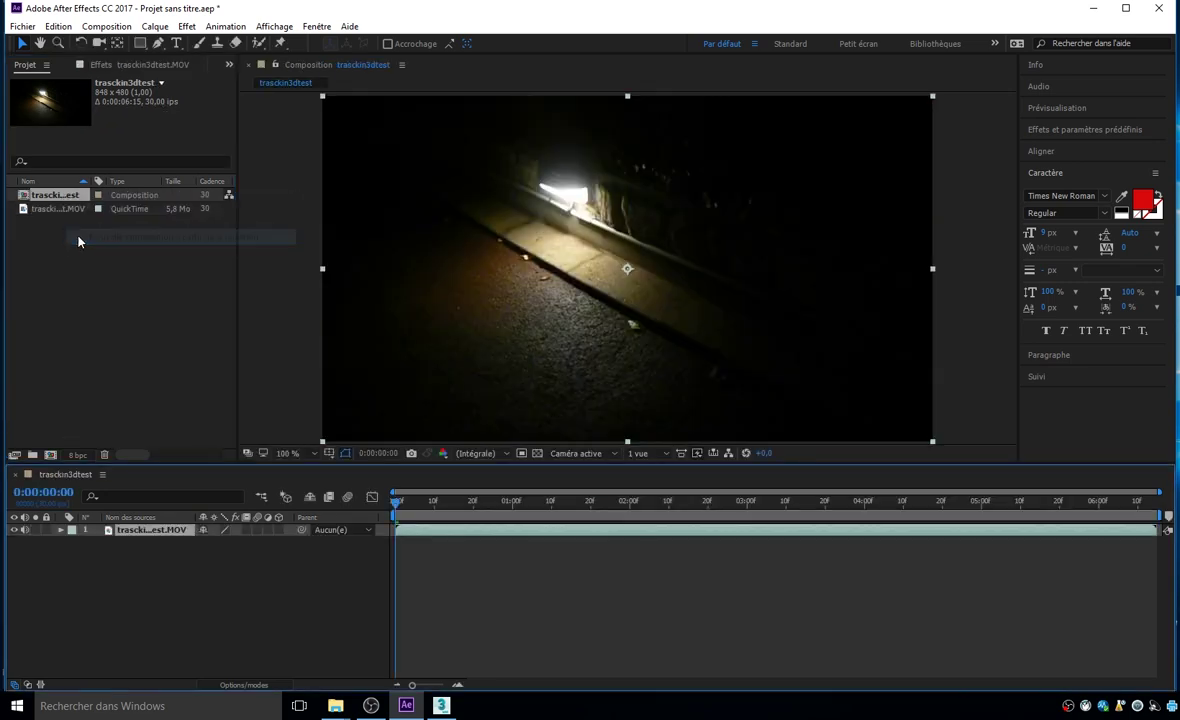
# Step: Save the composition settings as the preset 'paraamoi'
pyautogui.click(103, 27)
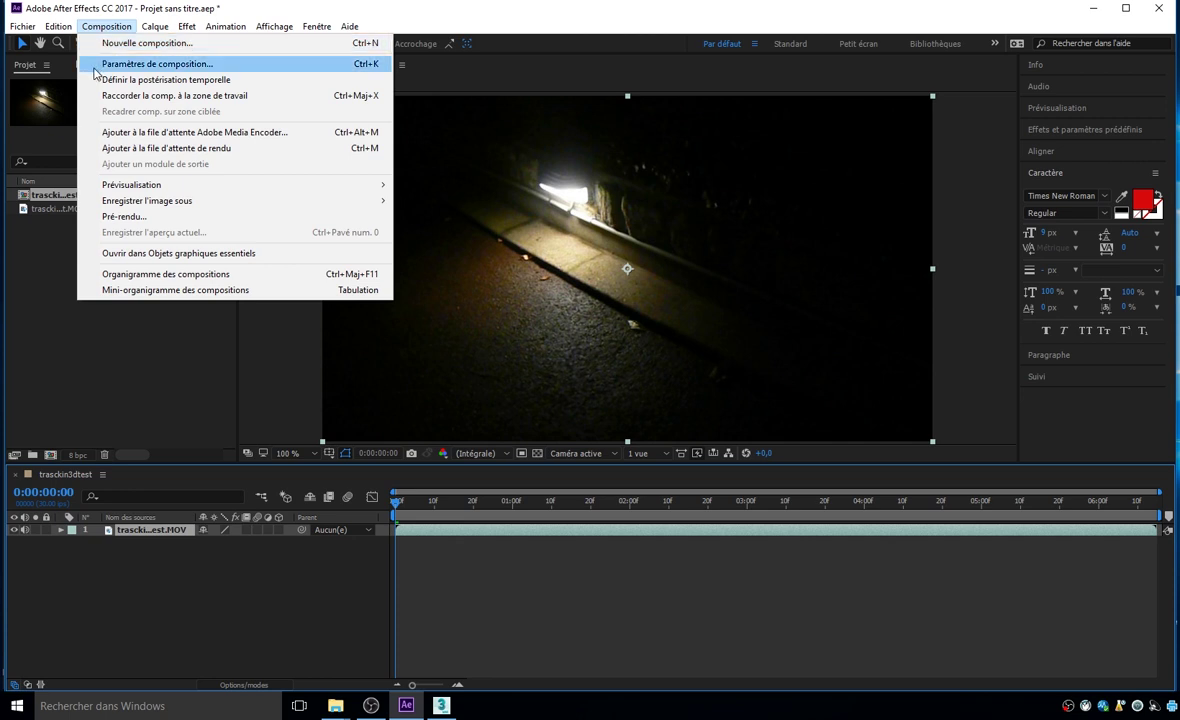
pyautogui.click(95, 66)
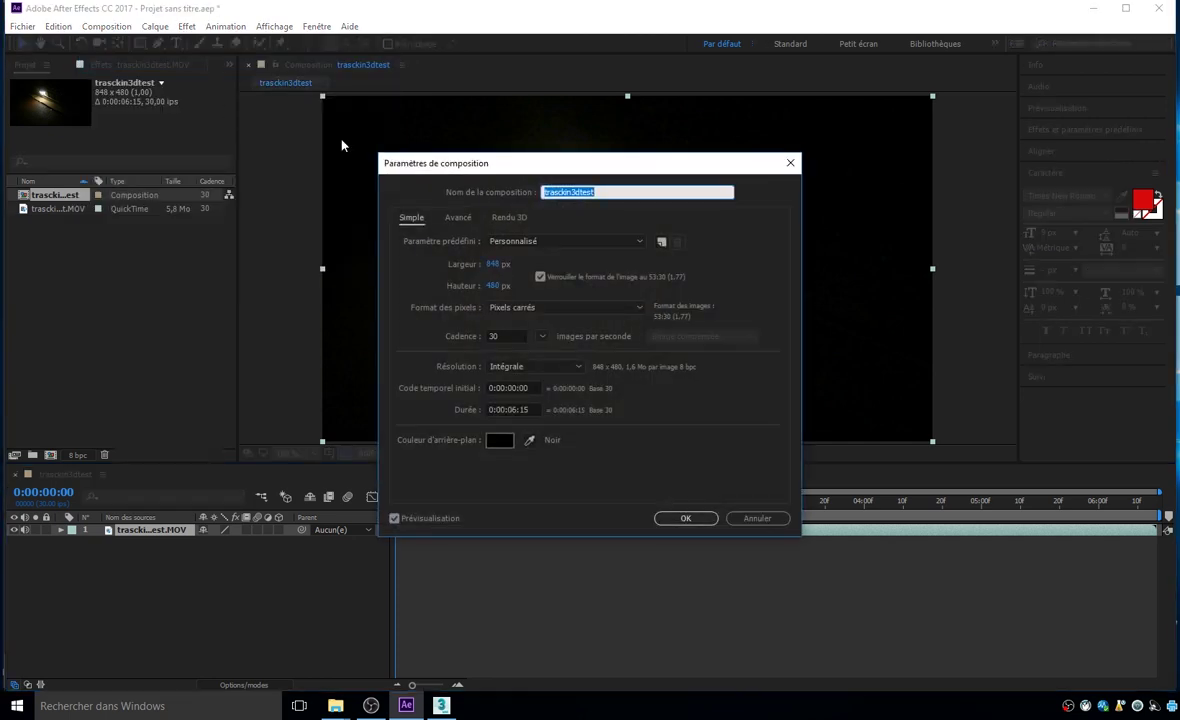
pyautogui.click(661, 243)
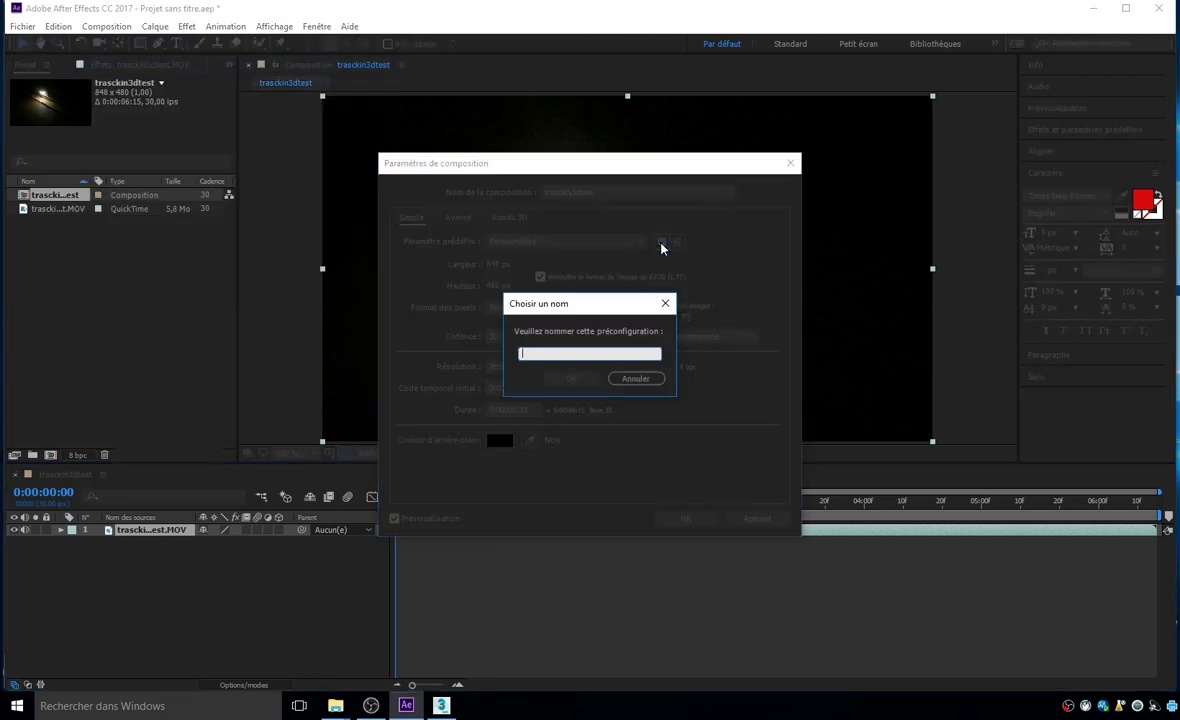
pyautogui.write('paraamoi')
pyautogui.press('Return')
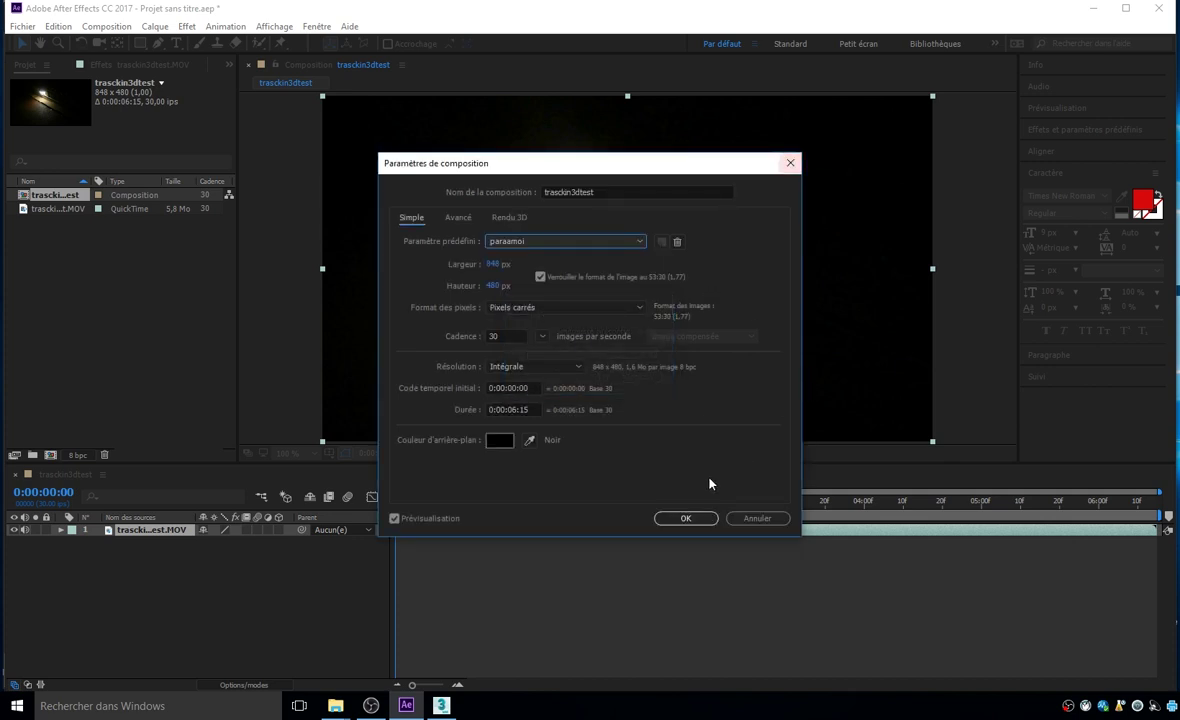
pyautogui.click(686, 519)
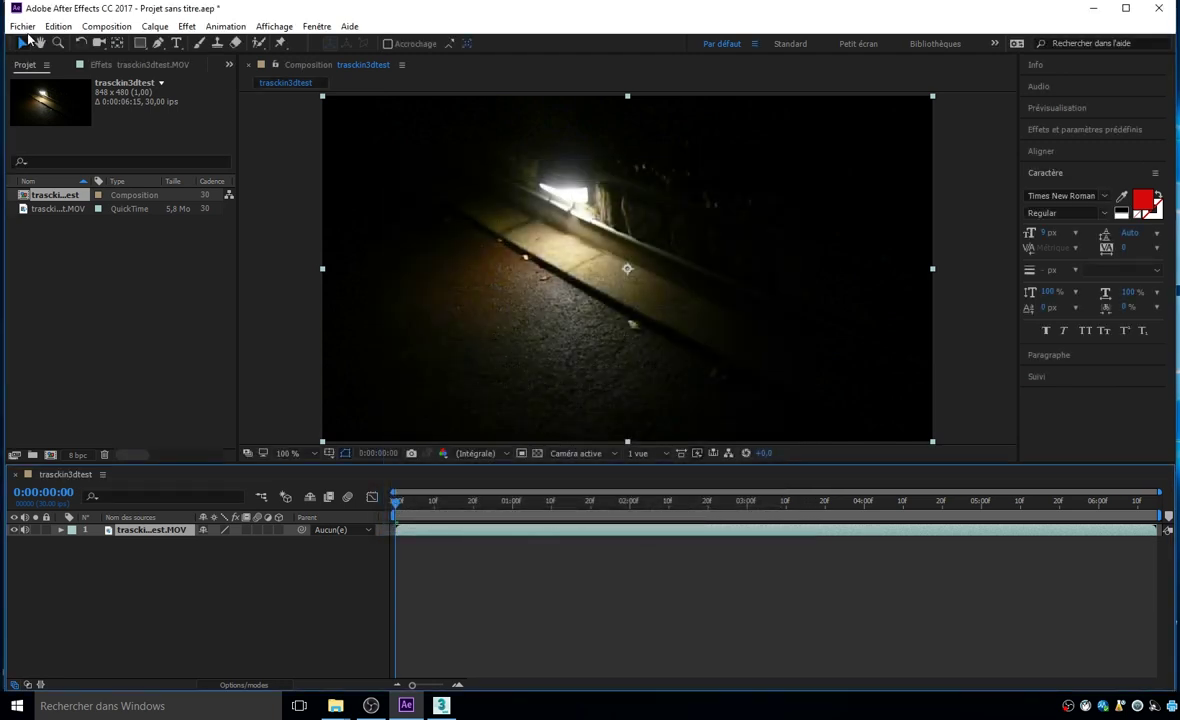
# Step: Create the Autodesk Compositor Link file linkabob.sof and expand the new Autodesk Link folder
pyautogui.click(22, 28)
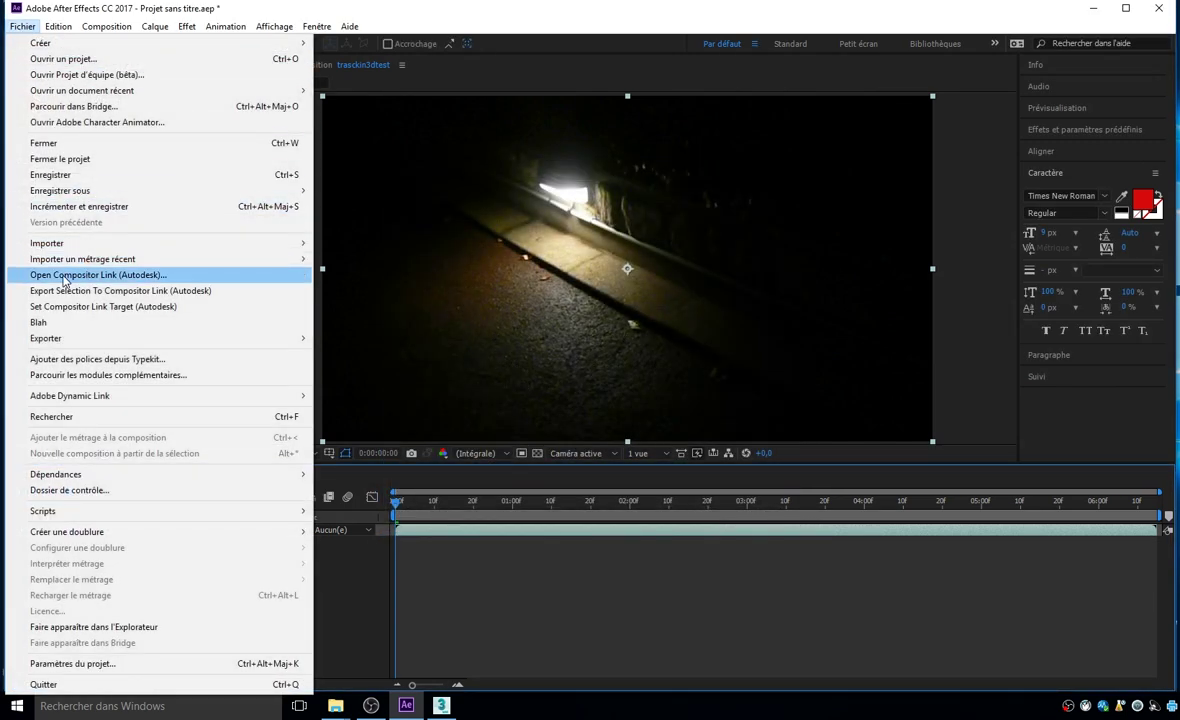
pyautogui.click(63, 278)
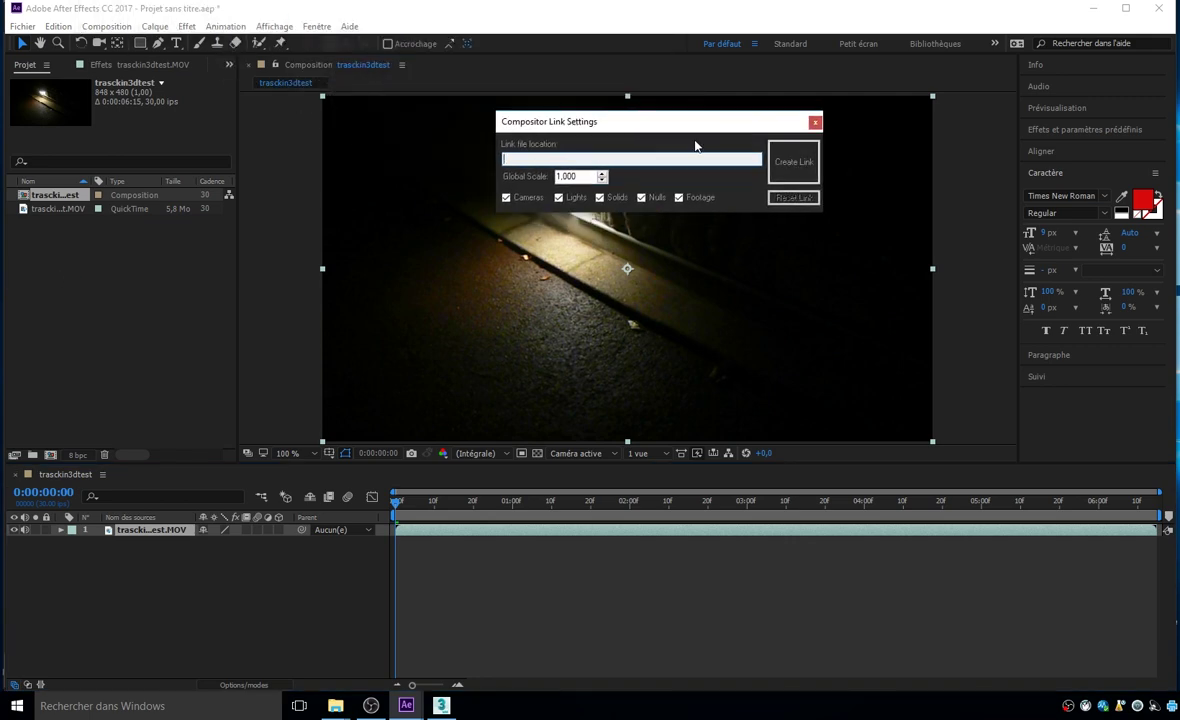
pyautogui.click(794, 170)
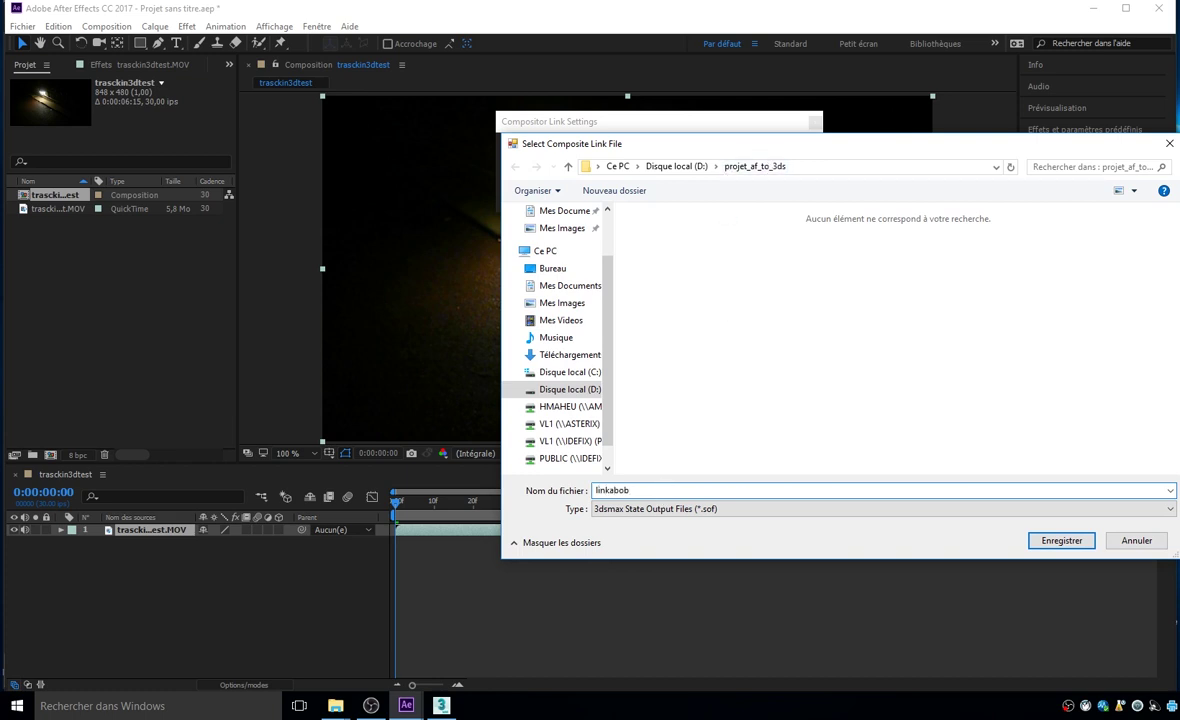
pyautogui.press('Return')
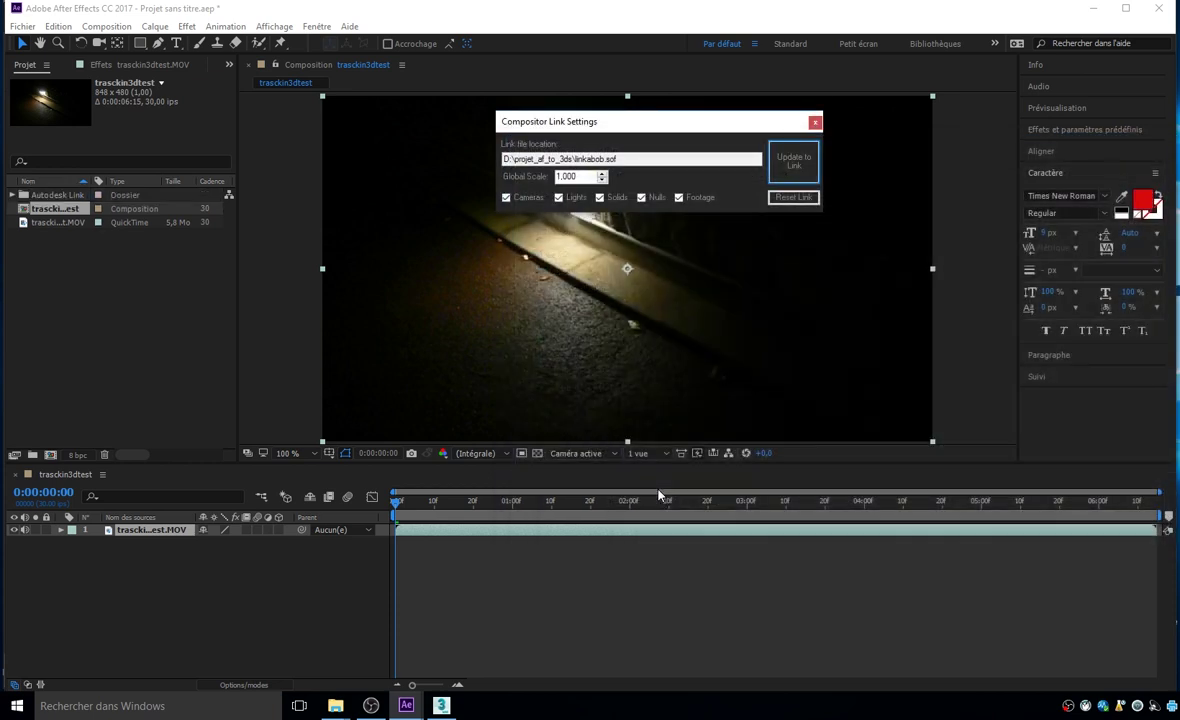
pyautogui.click(13, 196)
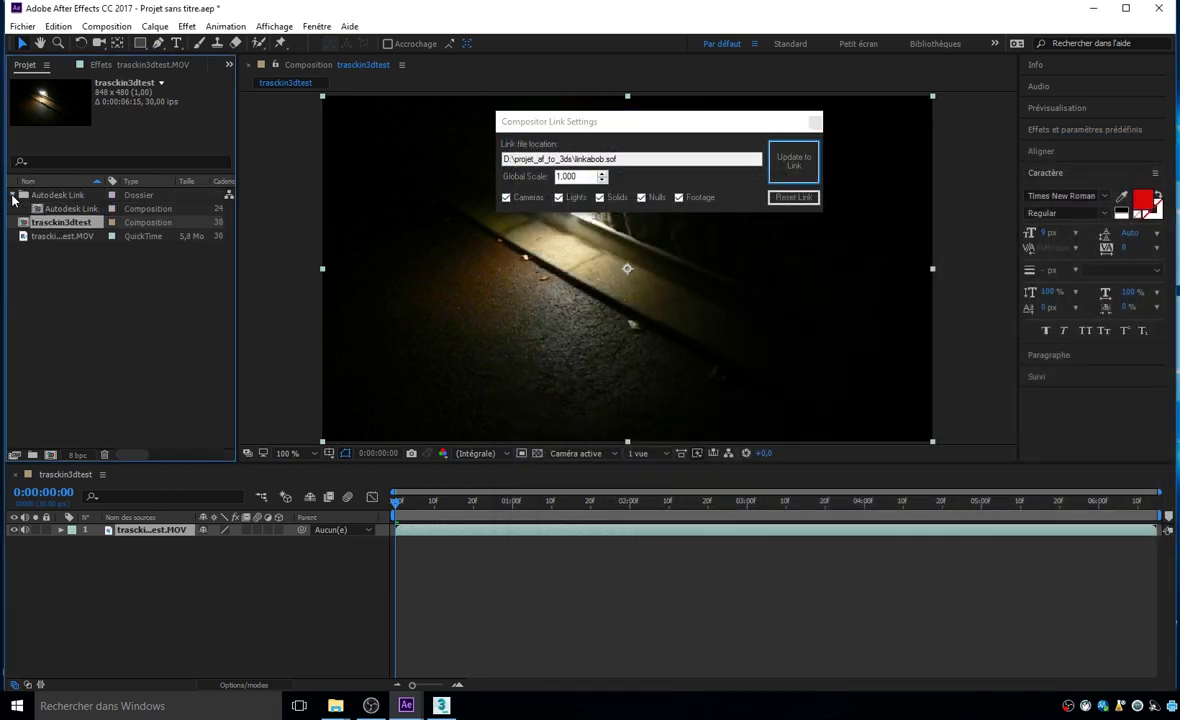
# Step: Give the Autodesk Link comp the paraamoi preset (648×480, 30 fps) and add trasckin3dtest.MOV as a layer
pyautogui.doubleClick(68, 209)
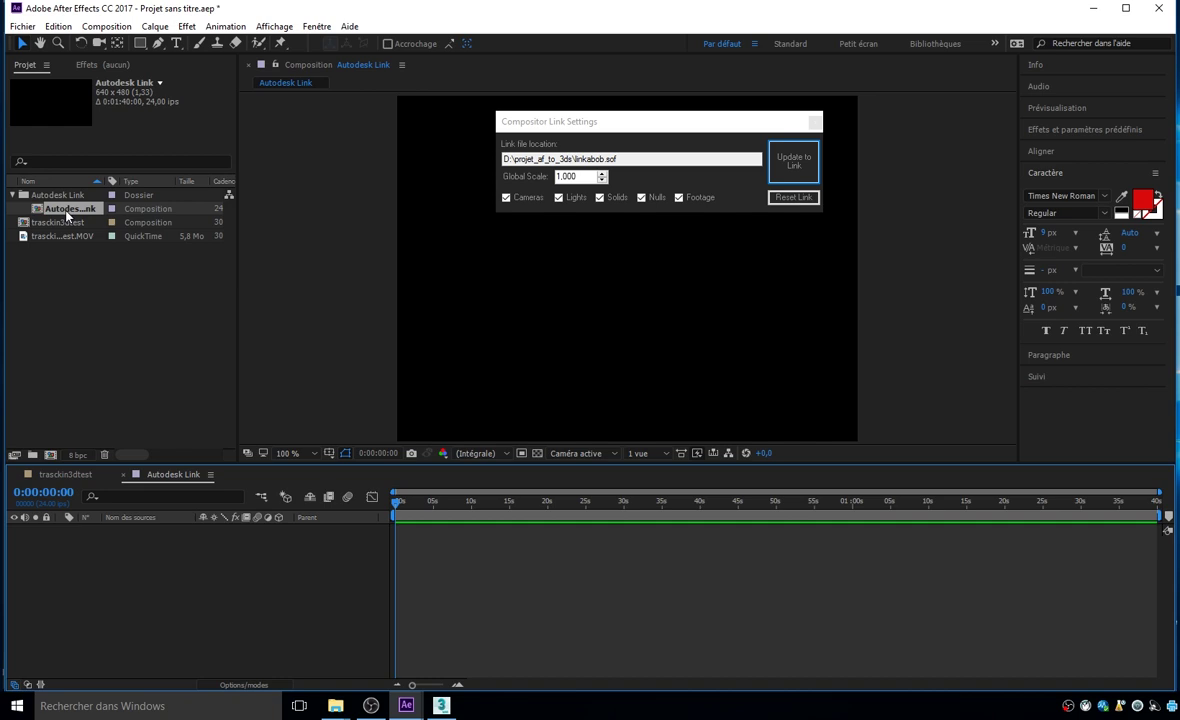
pyautogui.click(106, 26)
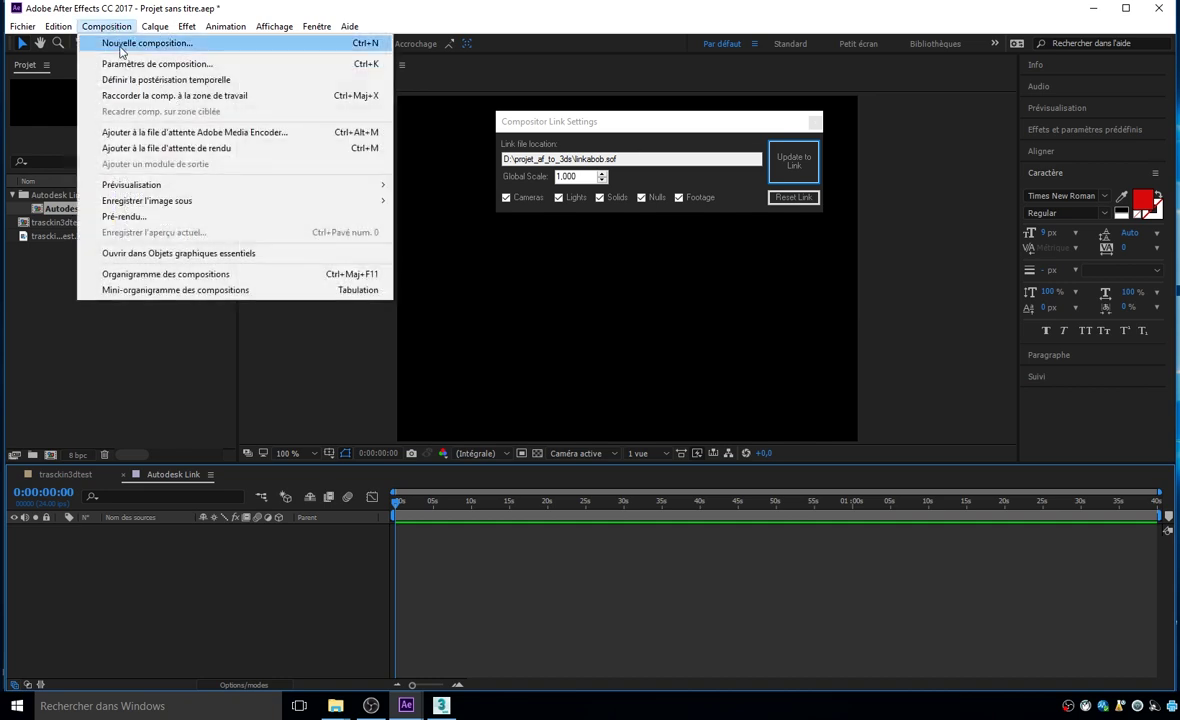
pyautogui.click(124, 64)
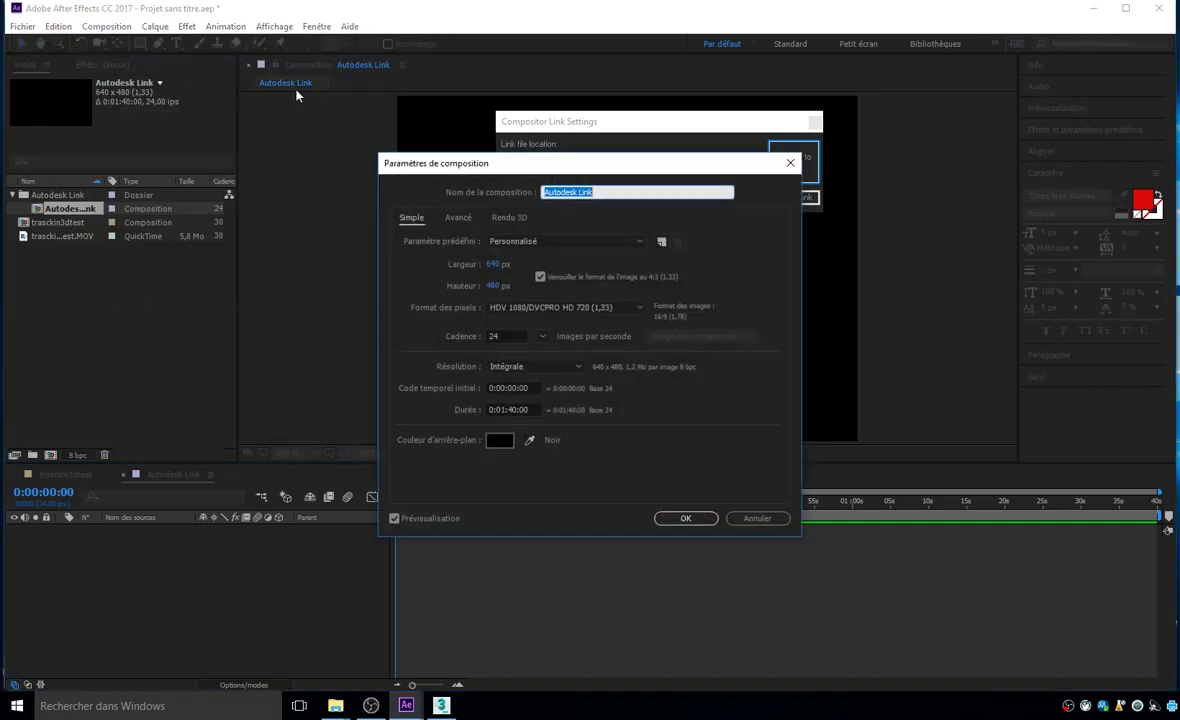
pyautogui.click(638, 241)
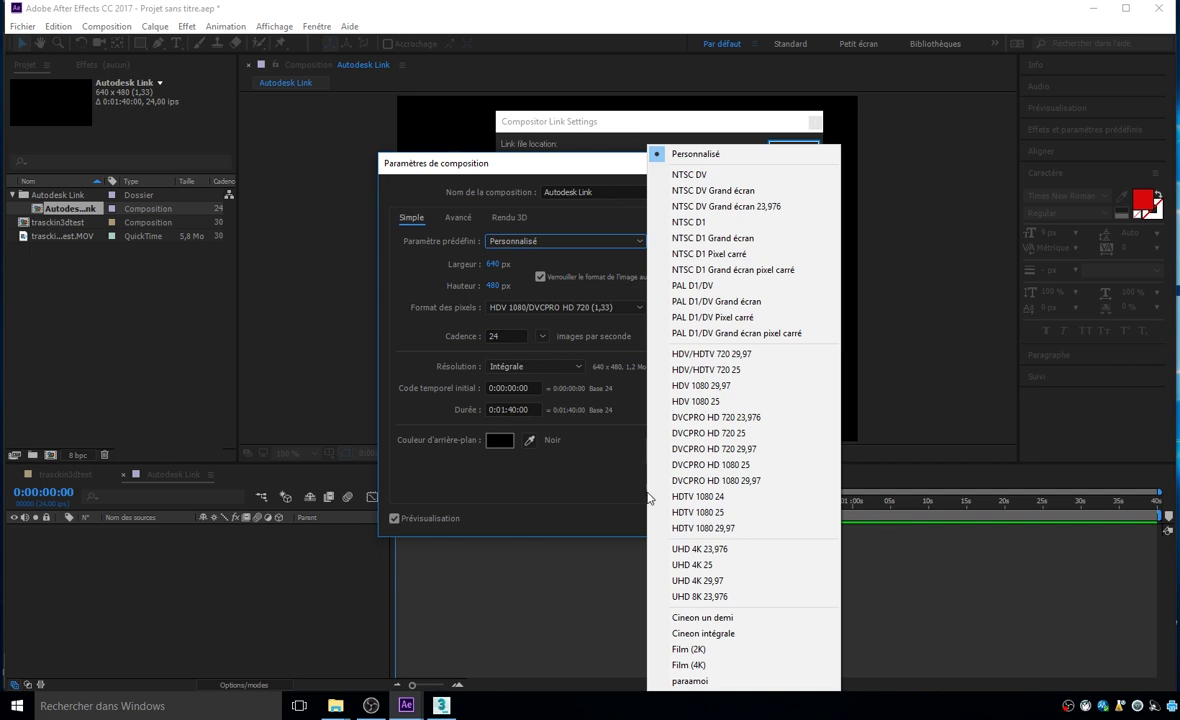
pyautogui.click(695, 680)
pyautogui.click(686, 518)
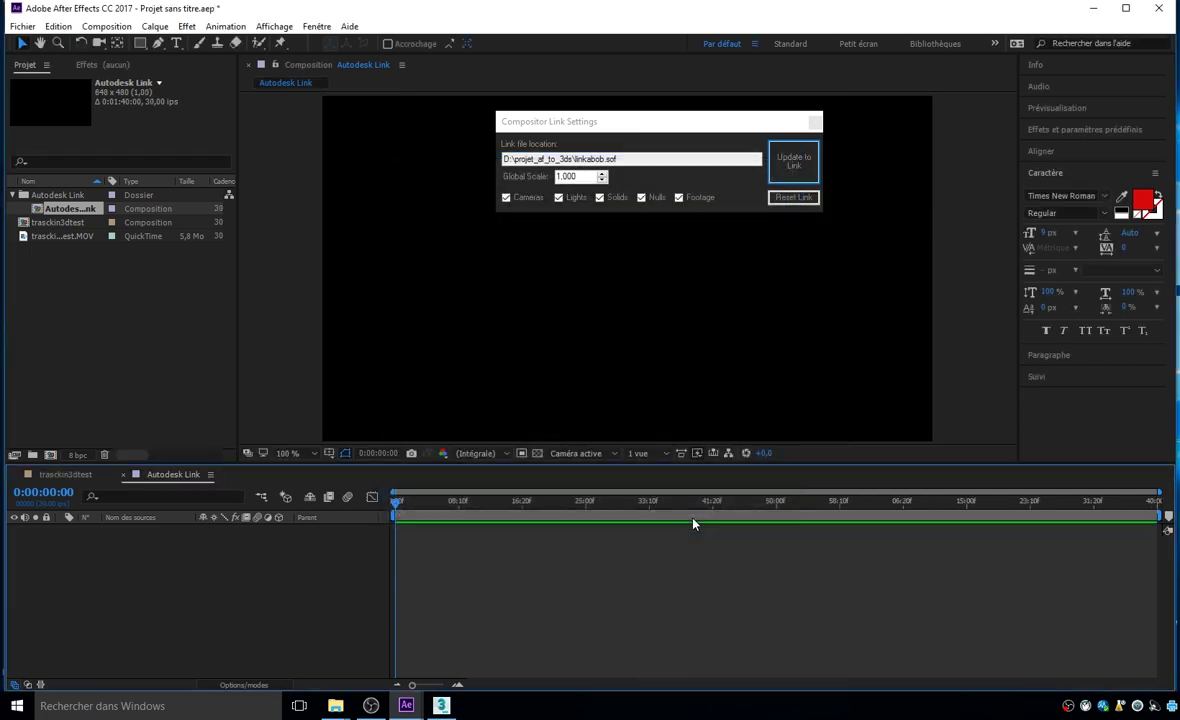
pyautogui.moveTo(60, 237)
pyautogui.mouseDown()
pyautogui.moveTo(630, 281)
pyautogui.moveTo(627, 271)
pyautogui.mouseUp()
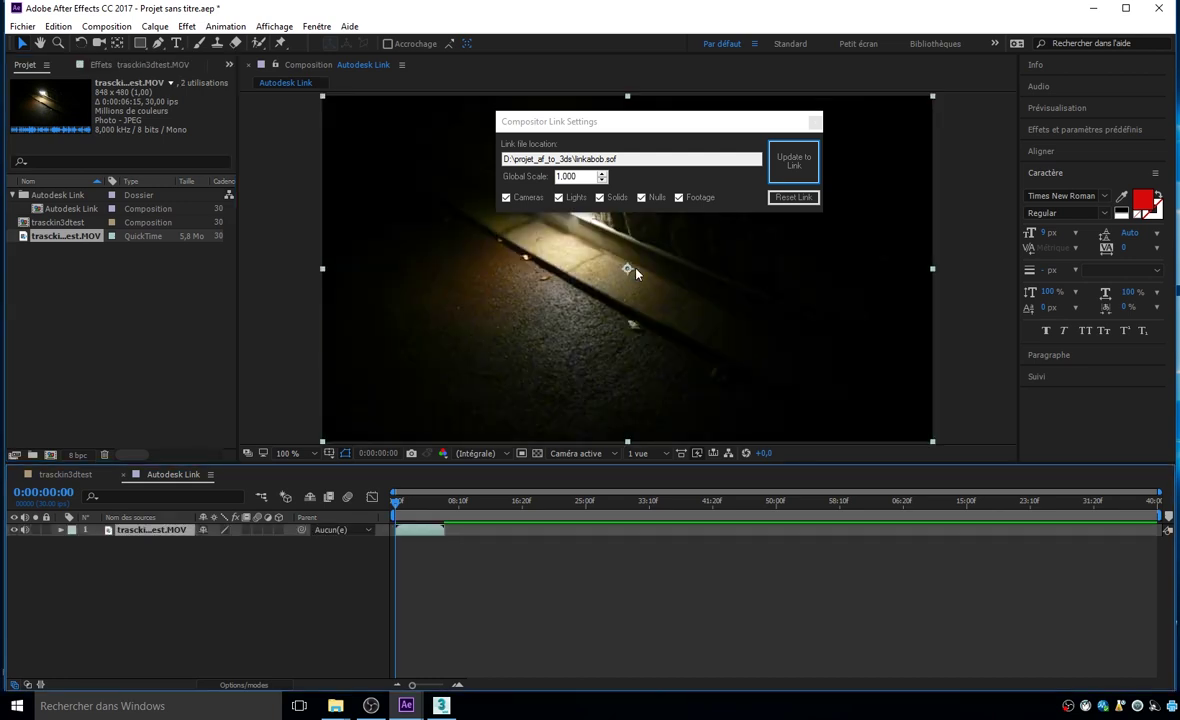
pyautogui.moveTo(711, 121); pyautogui.dragTo(753, 19)
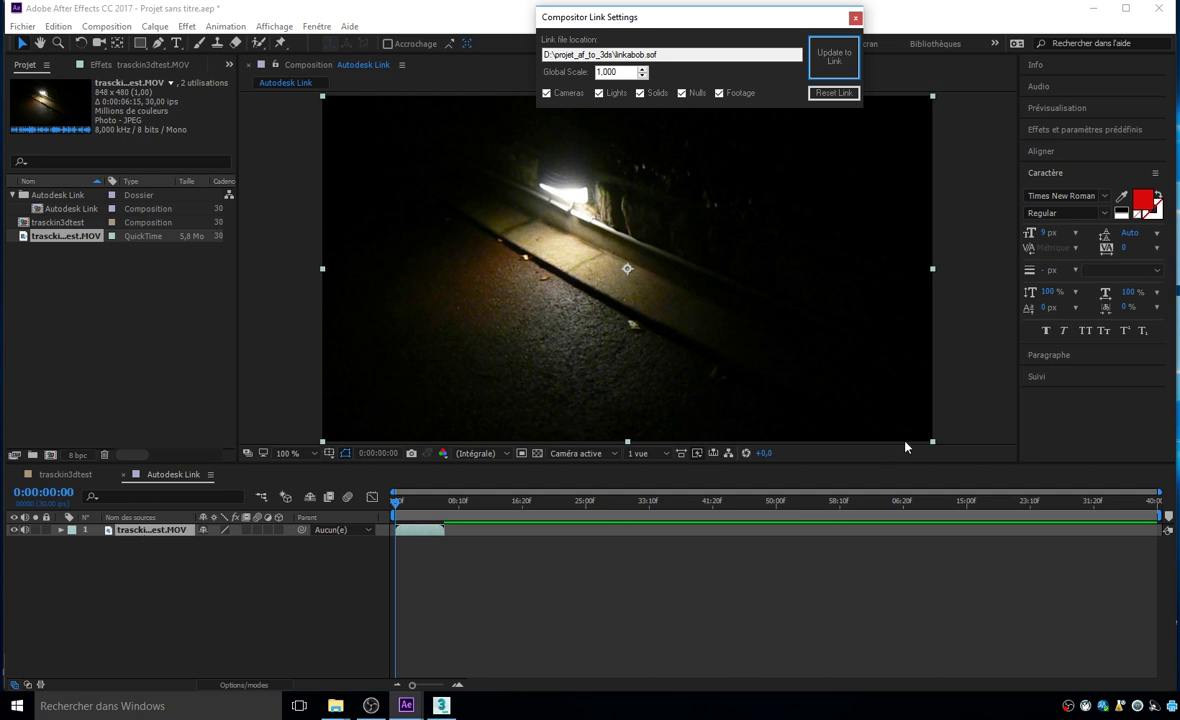
# Step: Apply 3D Camera Tracker to the footage and scrub ahead to check the track points
pyautogui.click(1038, 375)
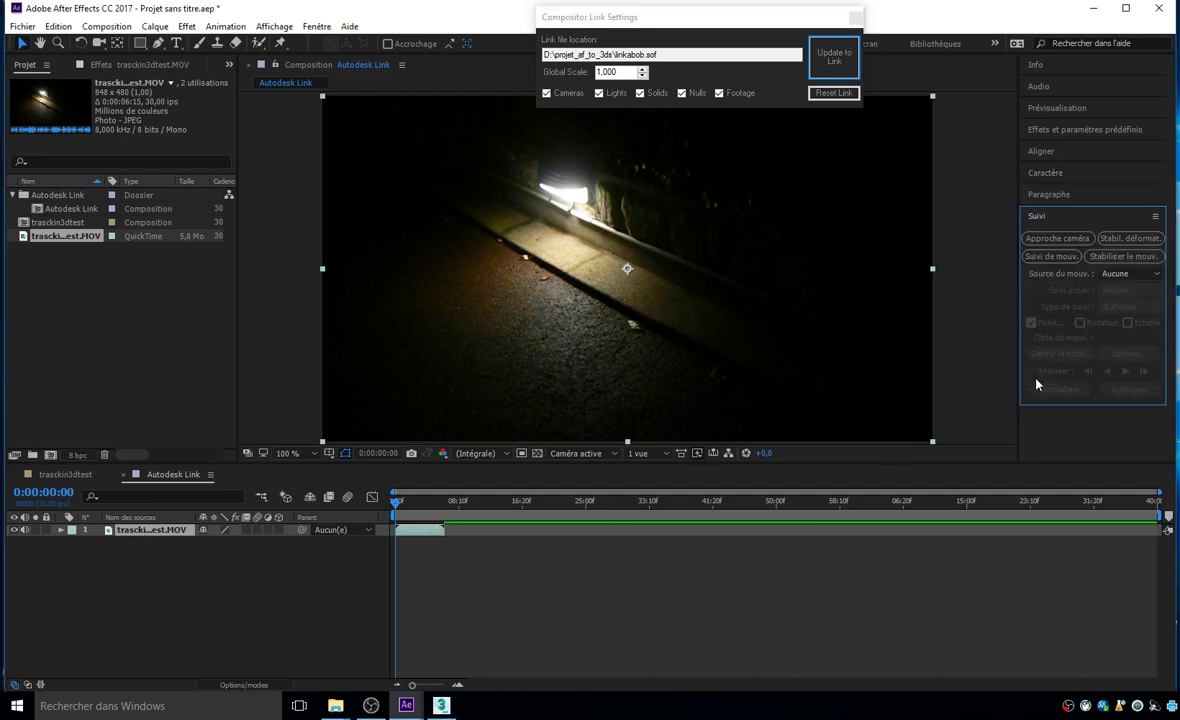
pyautogui.click(1037, 250)
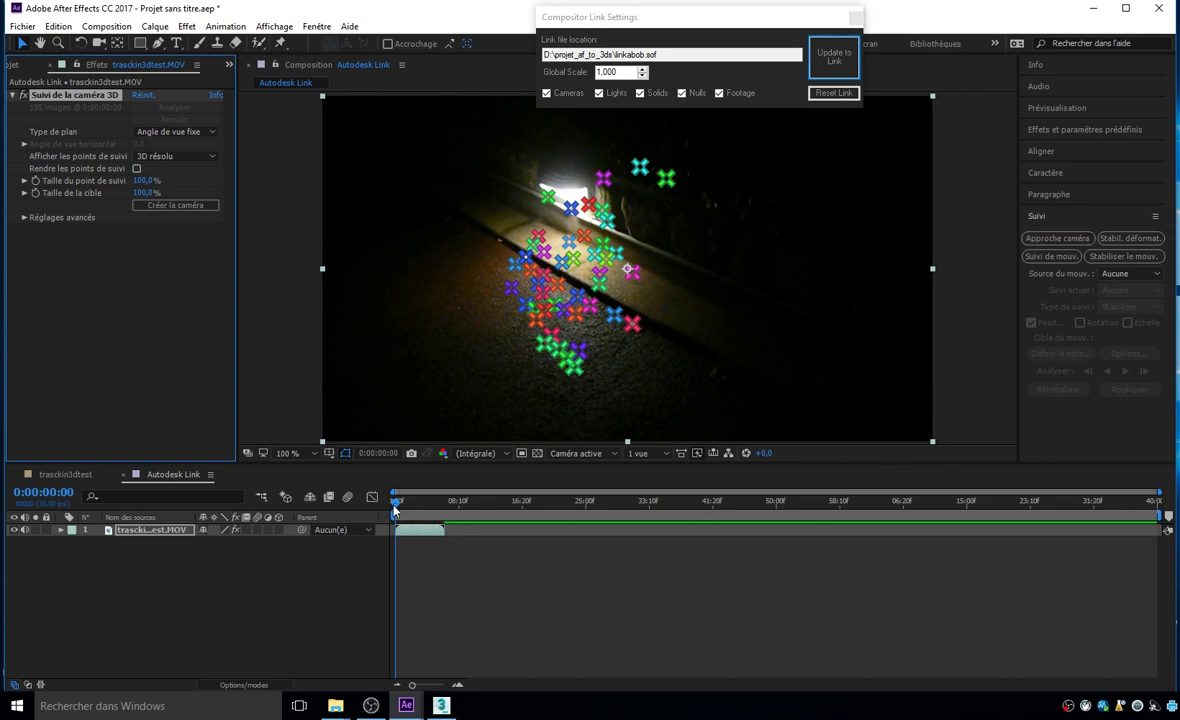
pyautogui.moveTo(395, 510)
pyautogui.mouseDown()
pyautogui.moveTo(418, 510)
pyautogui.moveTo(400, 510)
pyautogui.mouseUp()
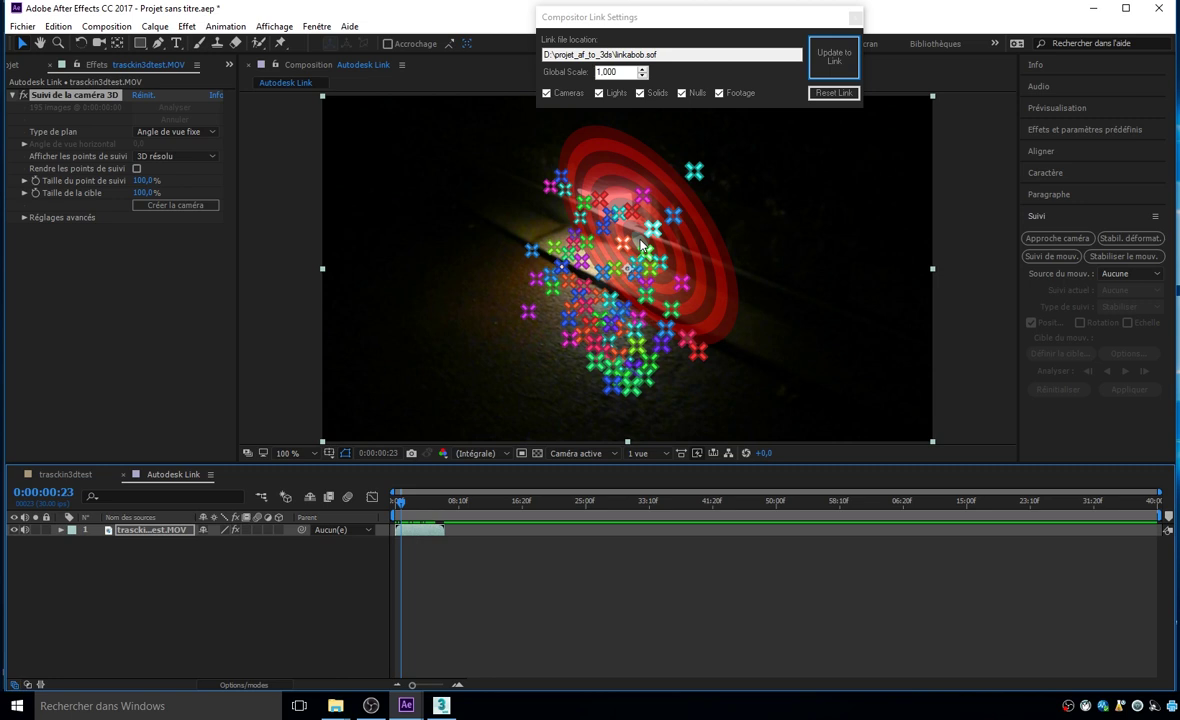
# Step: Create a text layer and tracker camera from track points near the kerb
pyautogui.click(648, 232)
pyautogui.rightClick(649, 232)
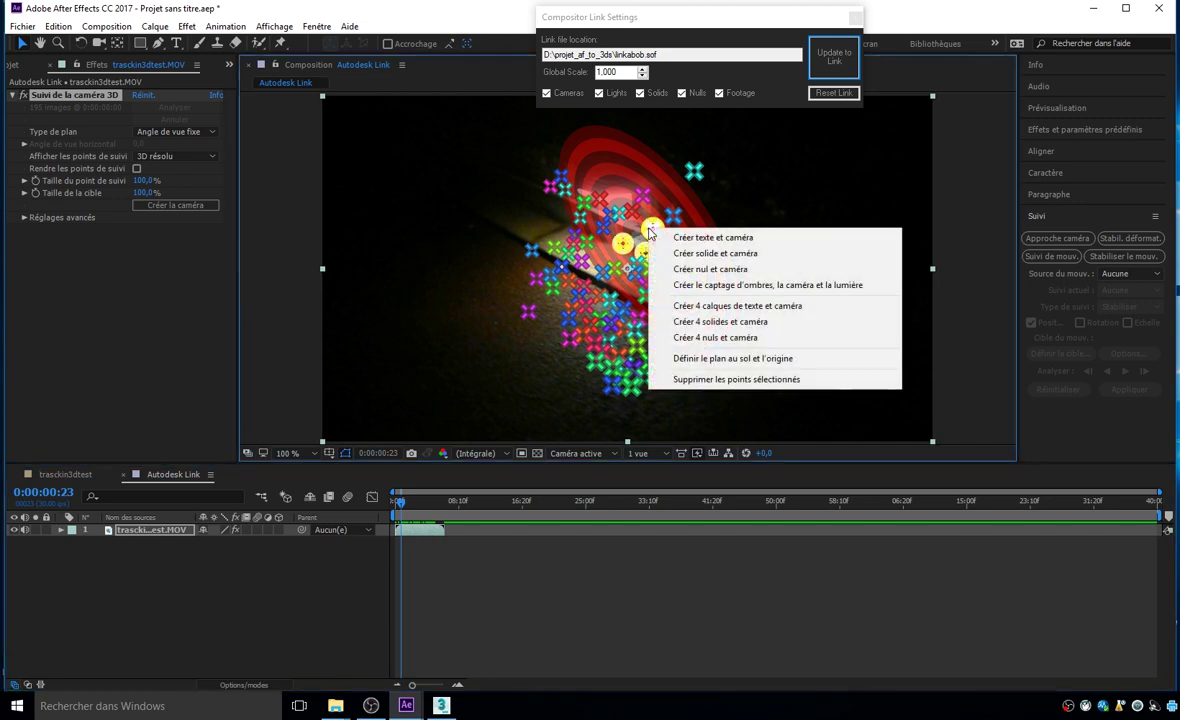
pyautogui.click(678, 245)
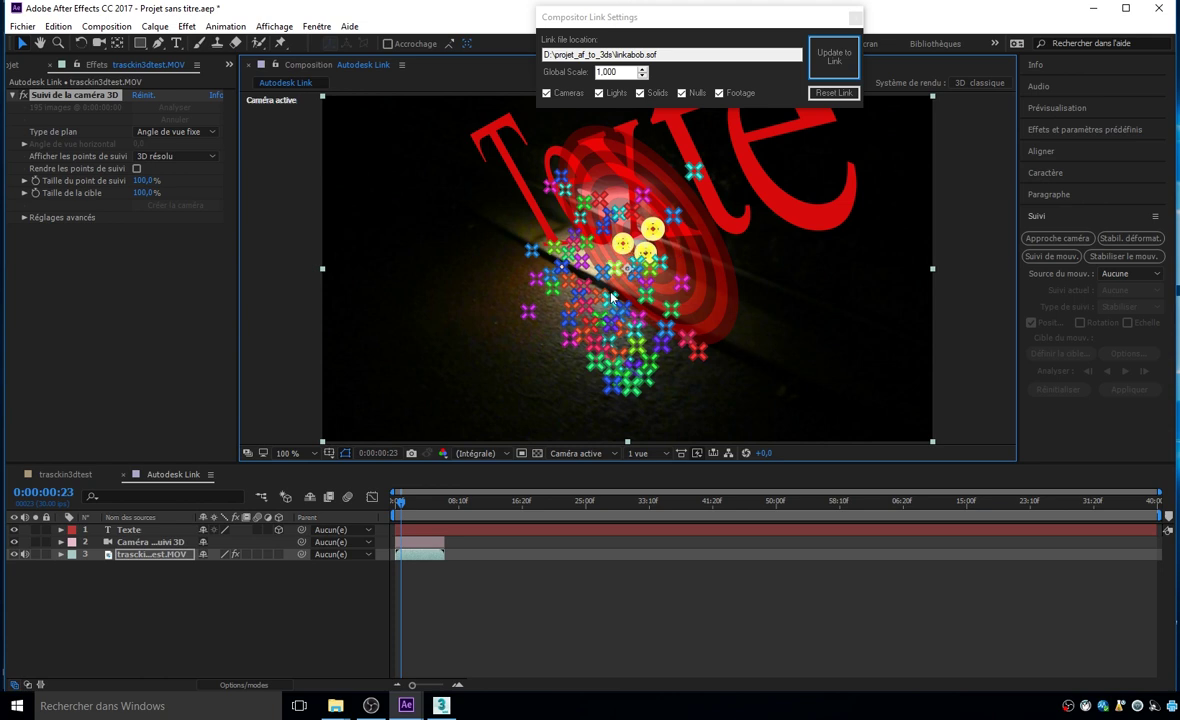
# Step: Select track points on the ground surface and create Texte 2 lying flat on them
pyautogui.click(507, 294)
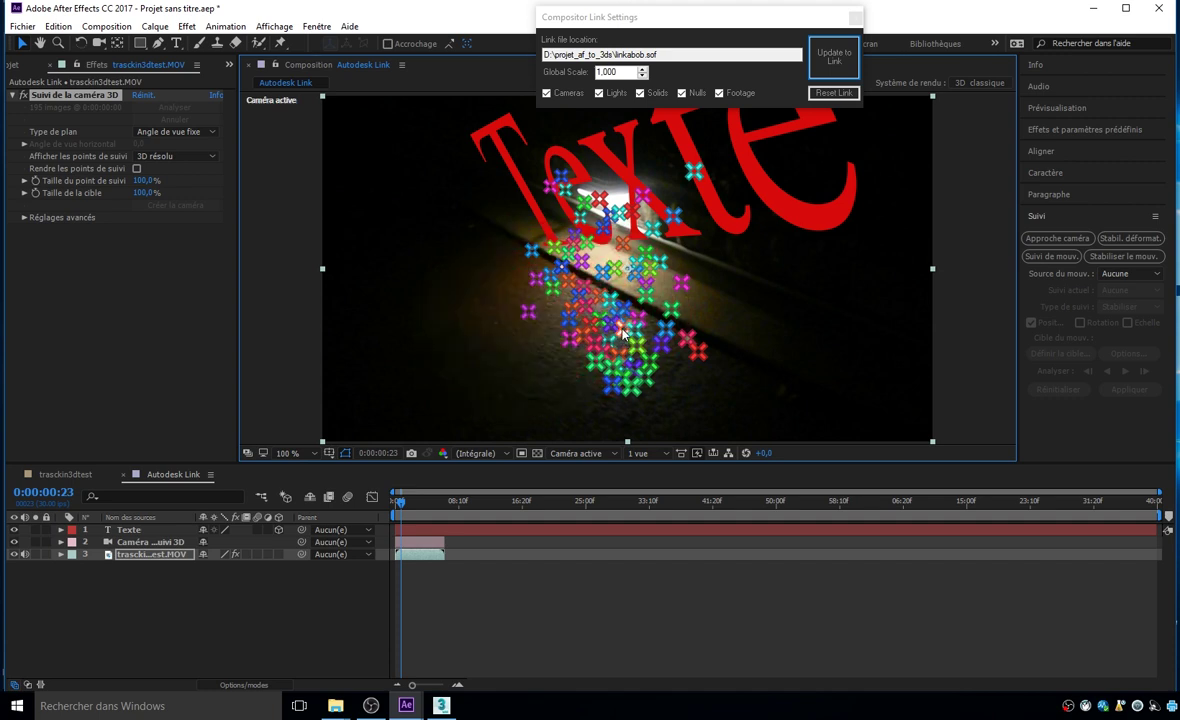
pyautogui.click(584, 304)
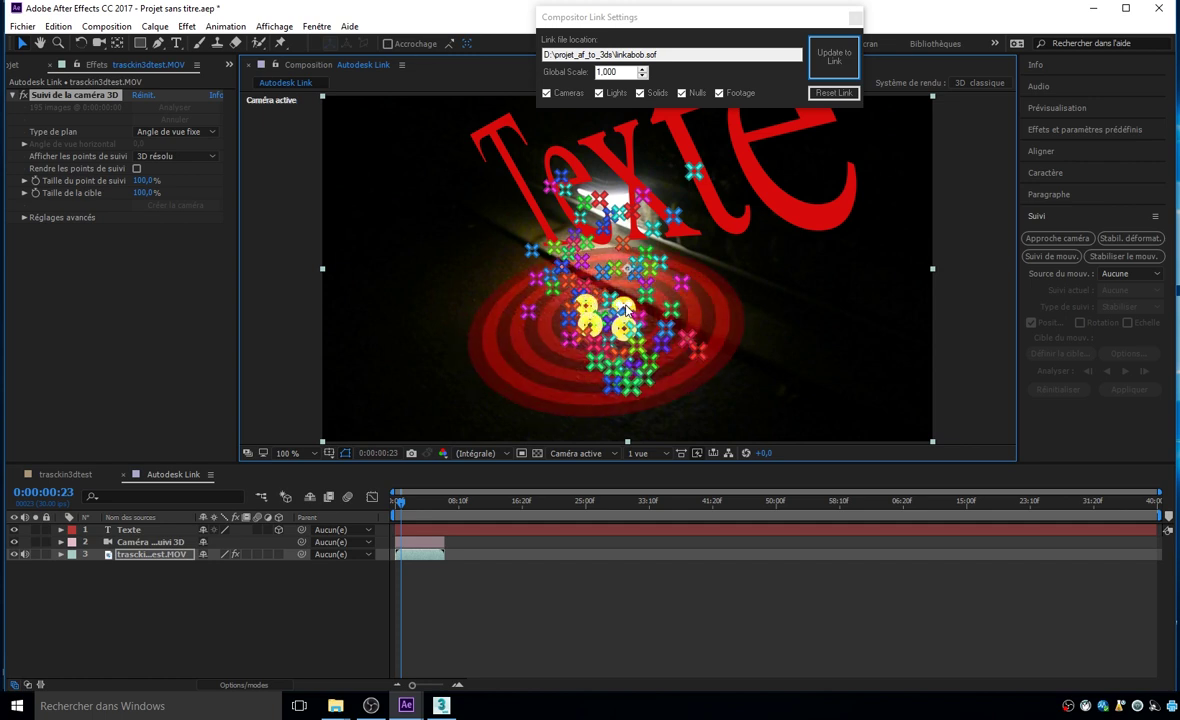
pyautogui.rightClick(625, 312)
pyautogui.click(677, 316)
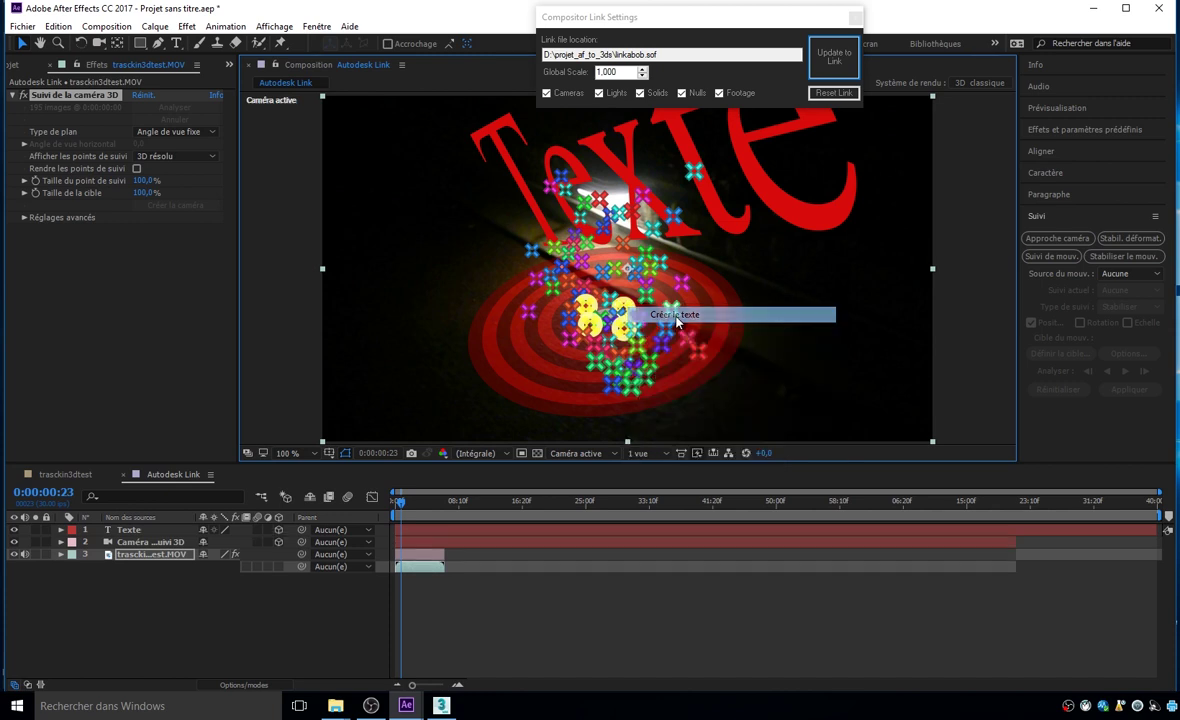
pyautogui.click(677, 316)
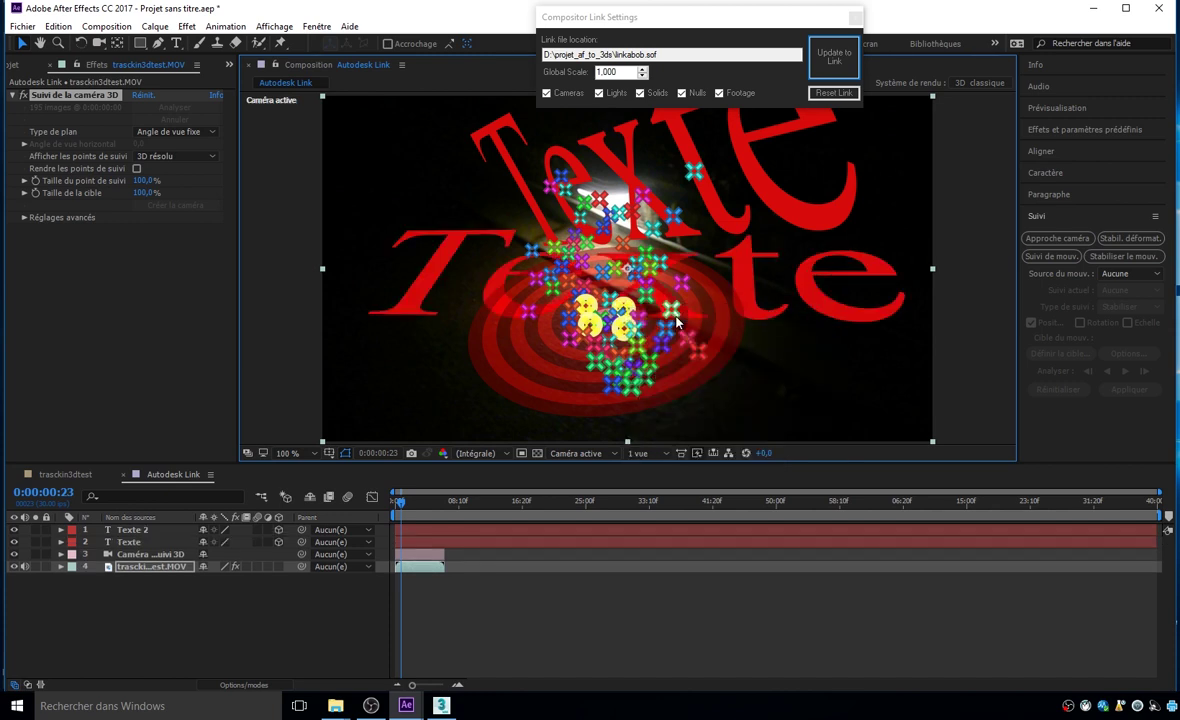
# Step: Reduce the font size of the upright Texte layer in the Caractère panel
pyautogui.click(130, 543)
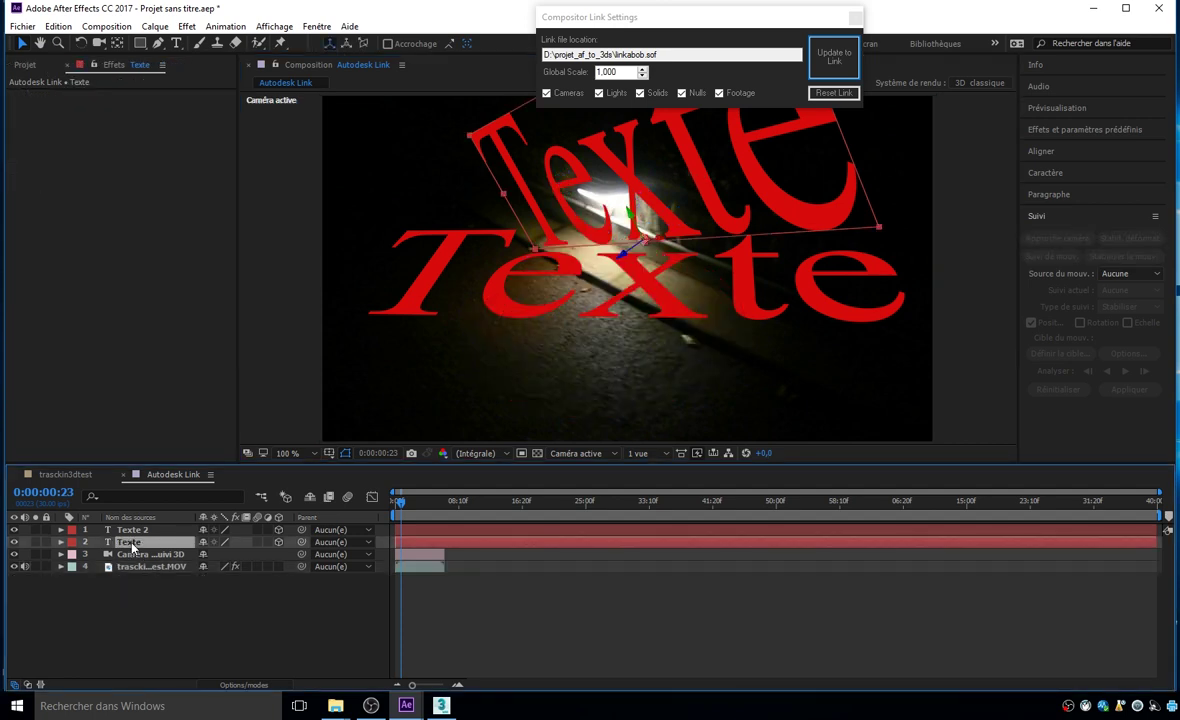
pyautogui.click(1045, 173)
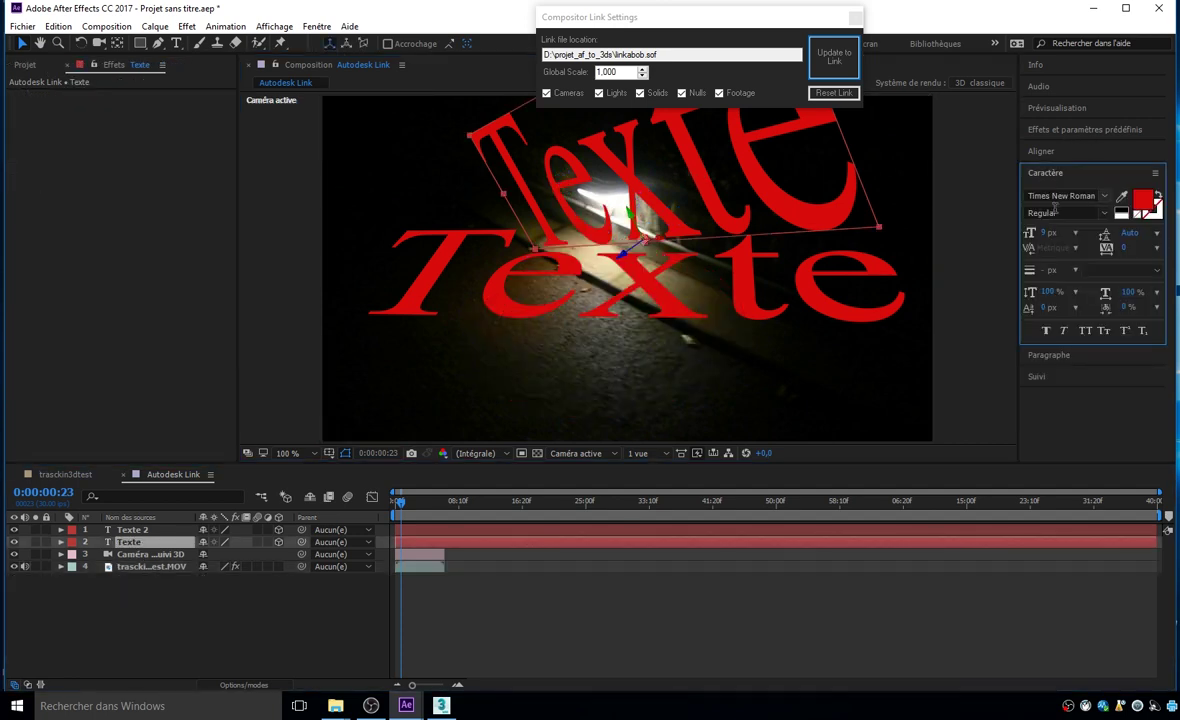
pyautogui.moveTo(1045, 236)
pyautogui.mouseDown()
pyautogui.moveTo(1020, 236)
pyautogui.moveTo(1040, 232)
pyautogui.mouseUp()
# Step: Change the fill colour of Texte 2 from red to blue
pyautogui.click(740, 285)
pyautogui.hotkey('ctrl', 'z')
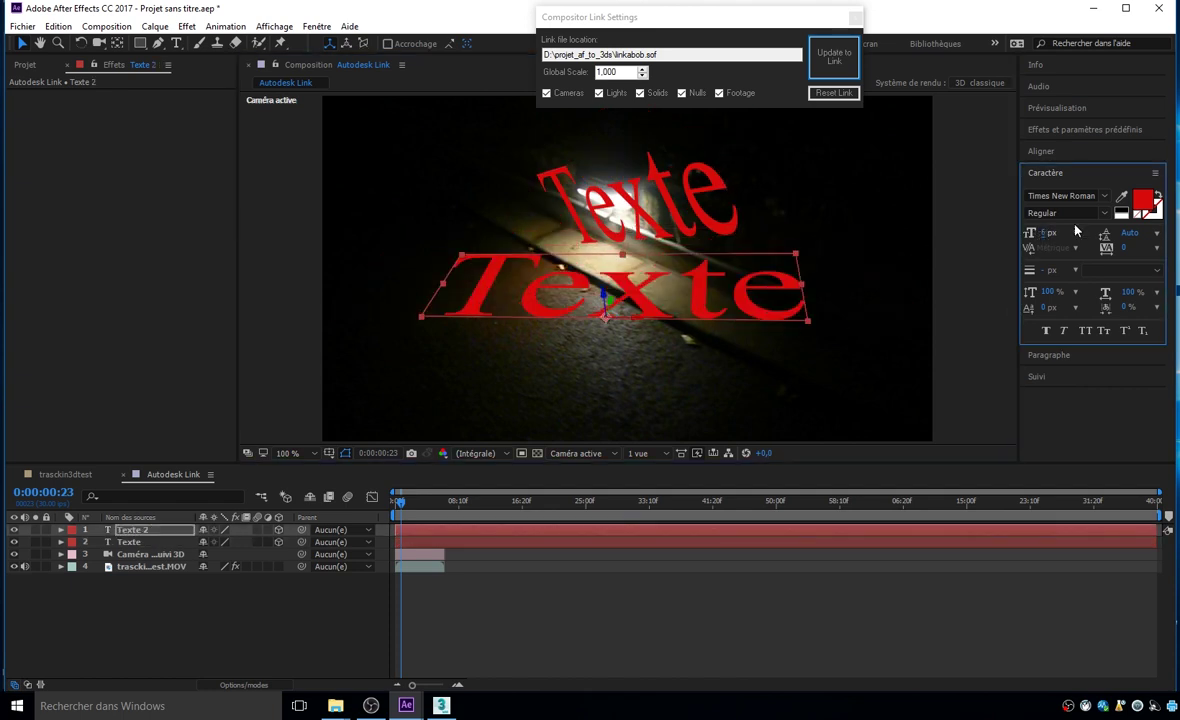
pyautogui.click(1142, 200)
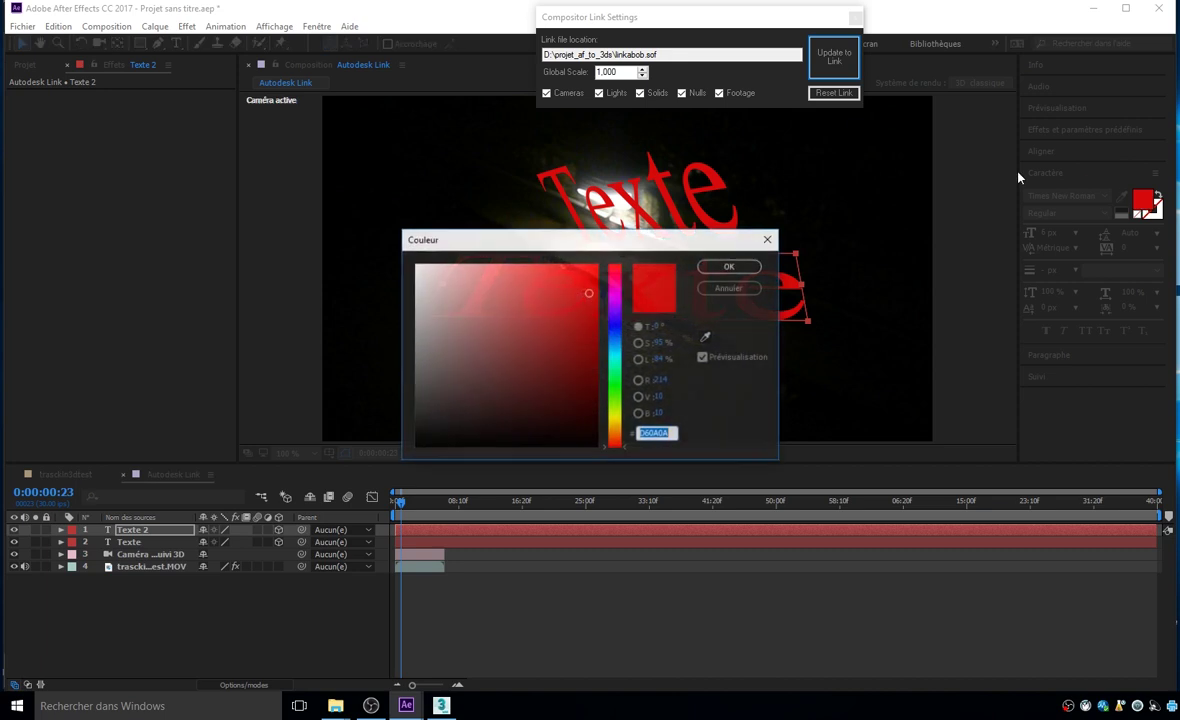
pyautogui.click(615, 328)
pyautogui.click(745, 266)
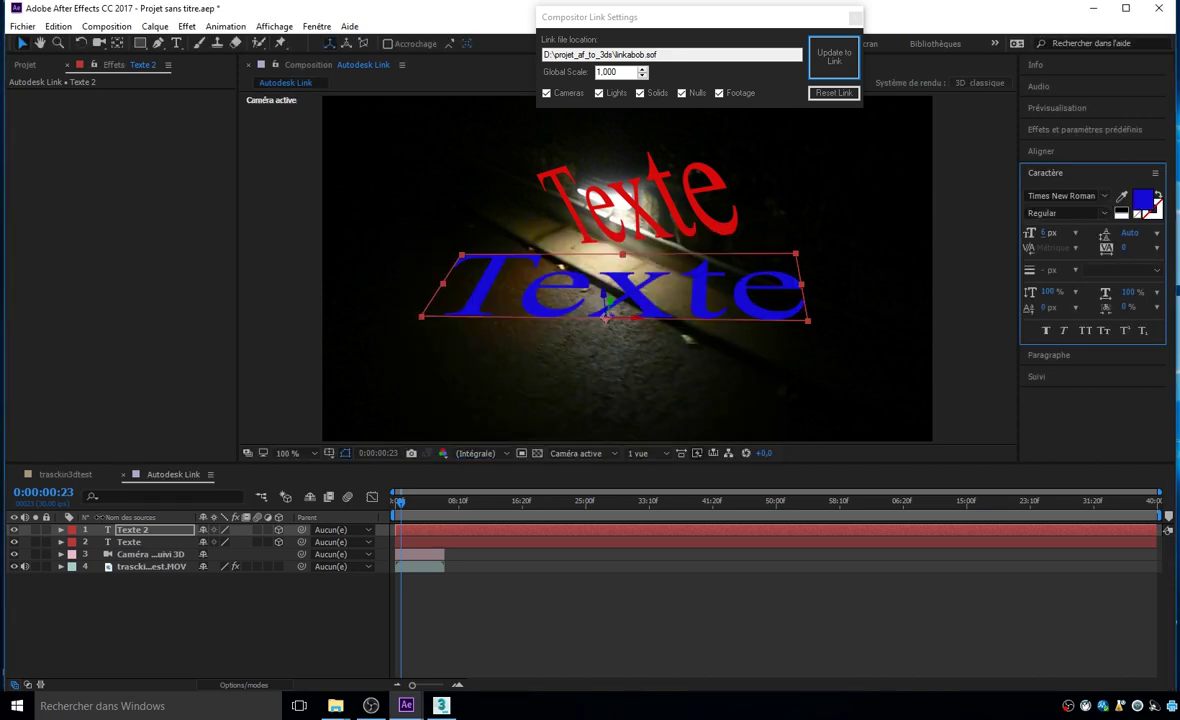
# Step: Save the After Effects project as test1.aep
pyautogui.click(22, 26)
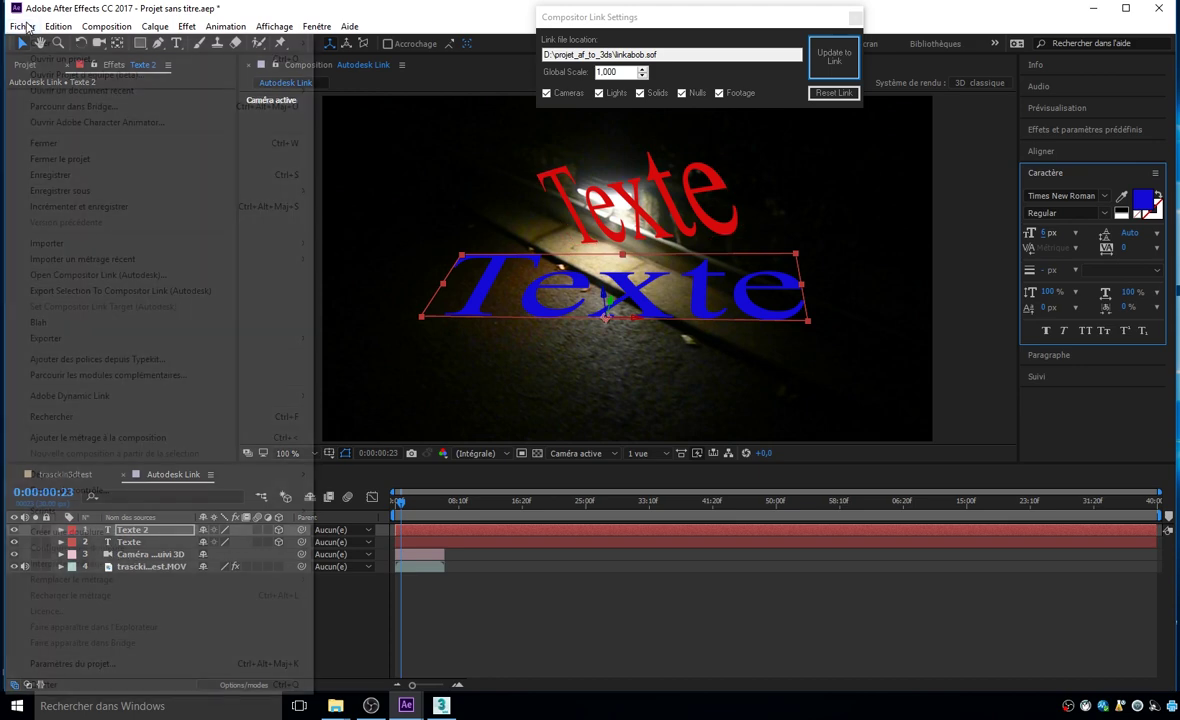
pyautogui.click(72, 176)
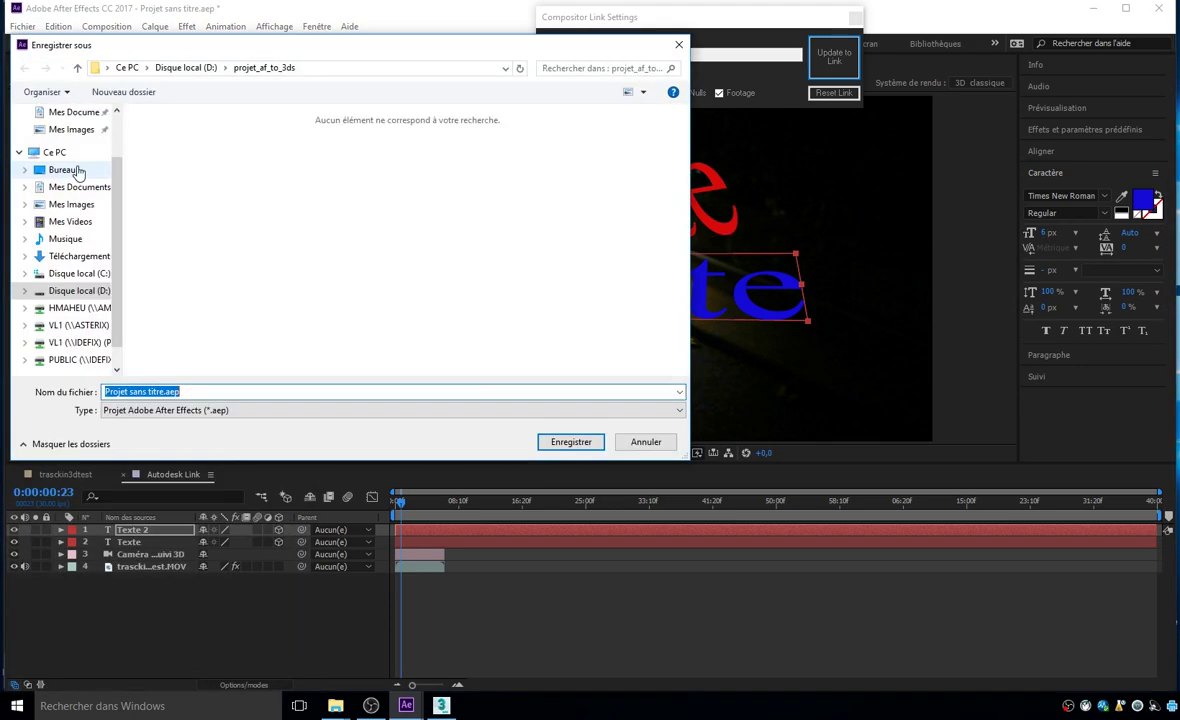
pyautogui.write('test1')
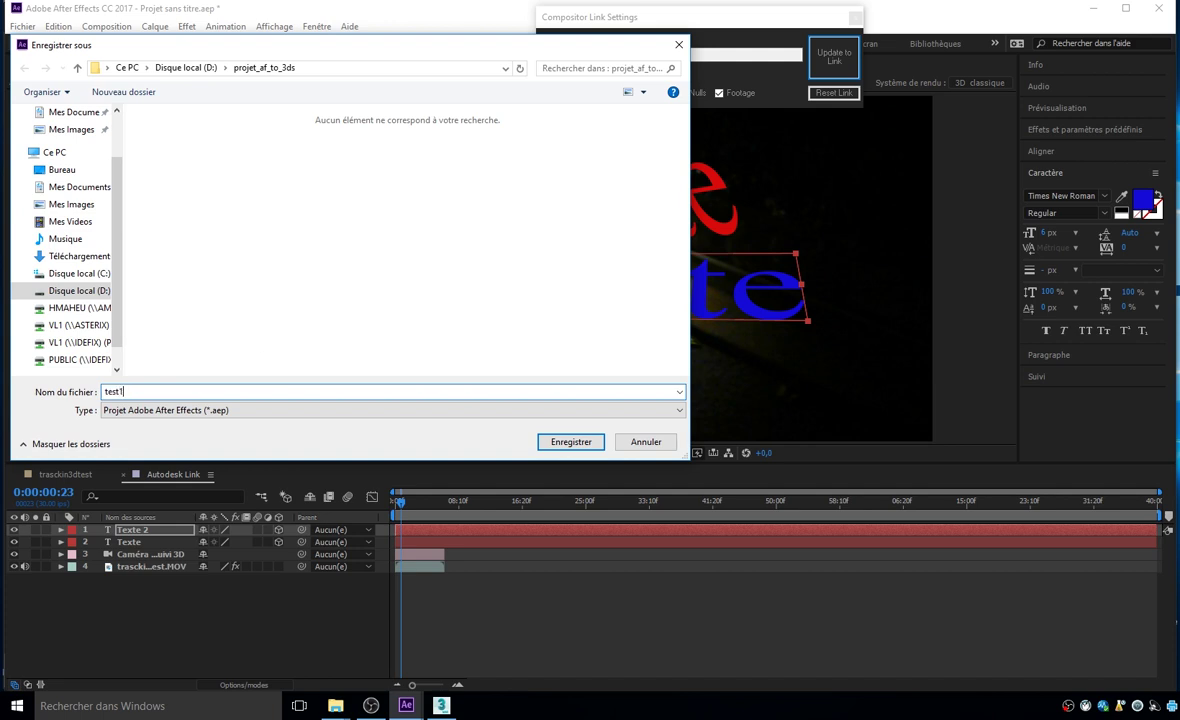
pyautogui.press('Return')
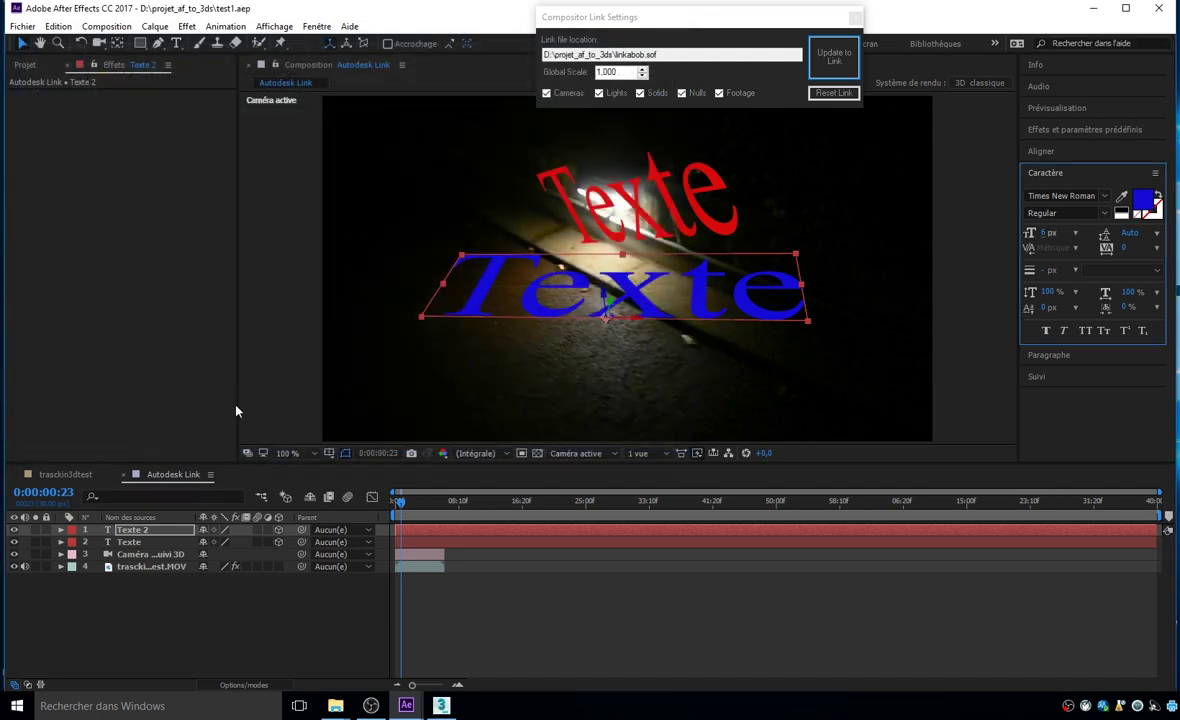
# Step: Export both text layers and the tracker camera to the Compositor Link, then switch to 3ds Max
pyautogui.keyDown('shift'); pyautogui.click(148, 541); pyautogui.keyUp('shift')
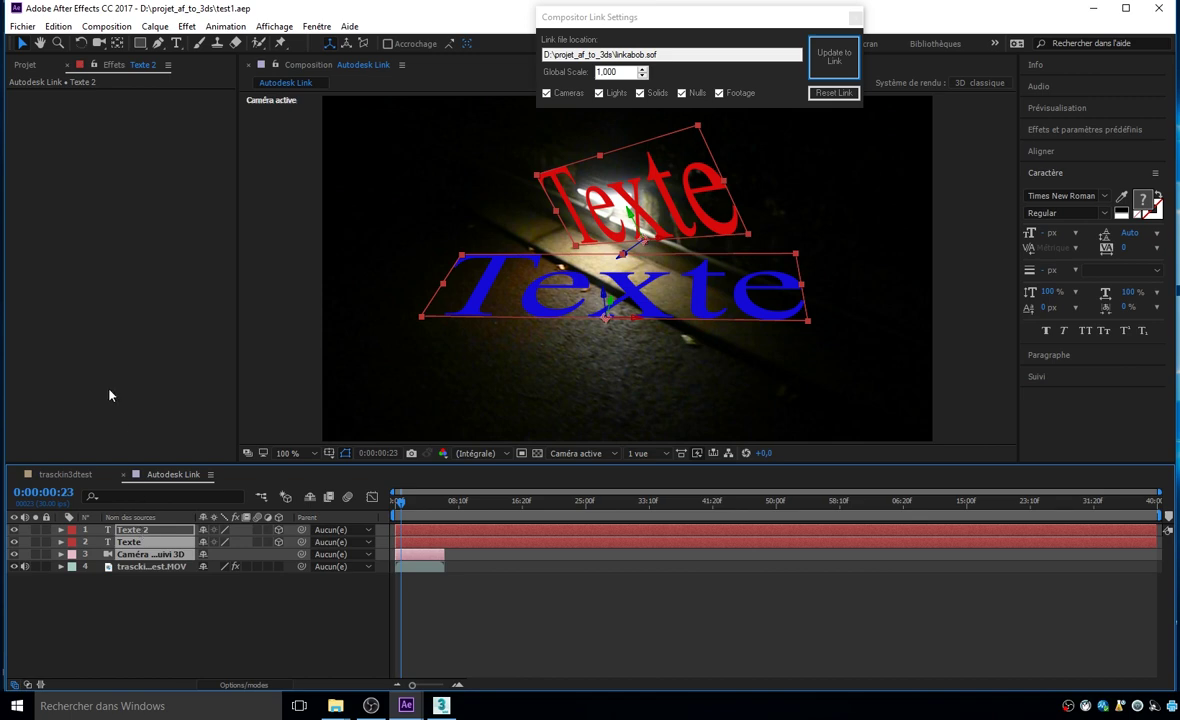
pyautogui.click(22, 26)
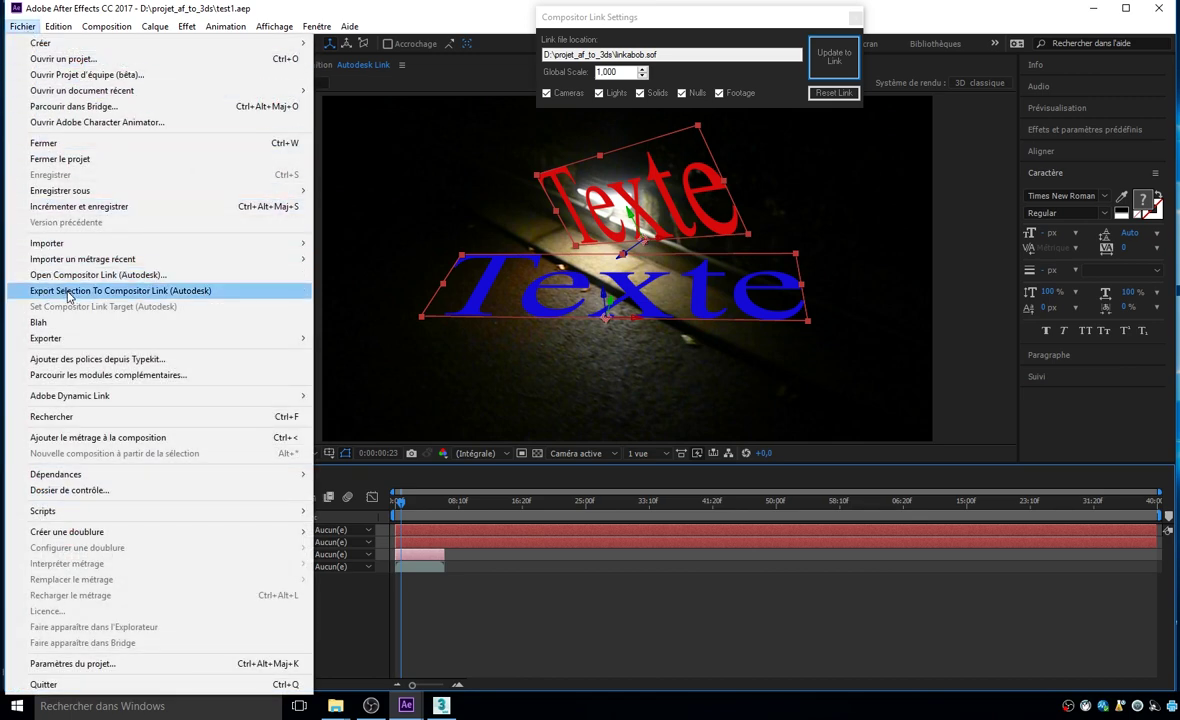
pyautogui.click(68, 296)
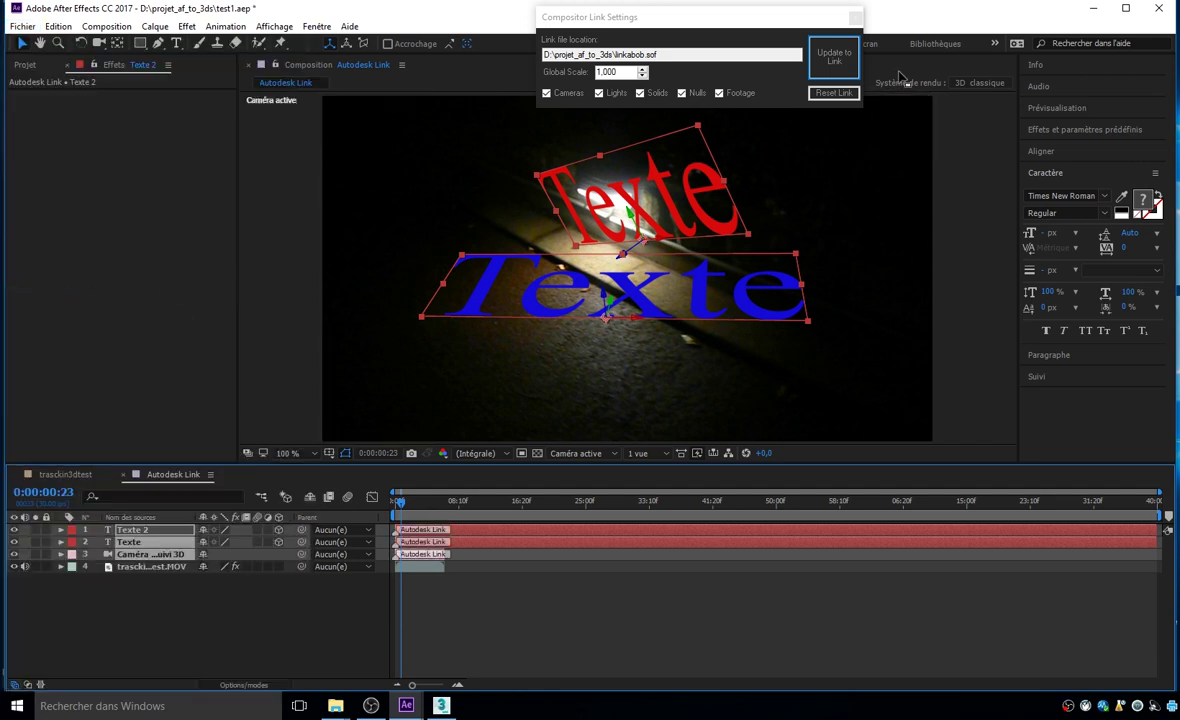
pyautogui.click(834, 62)
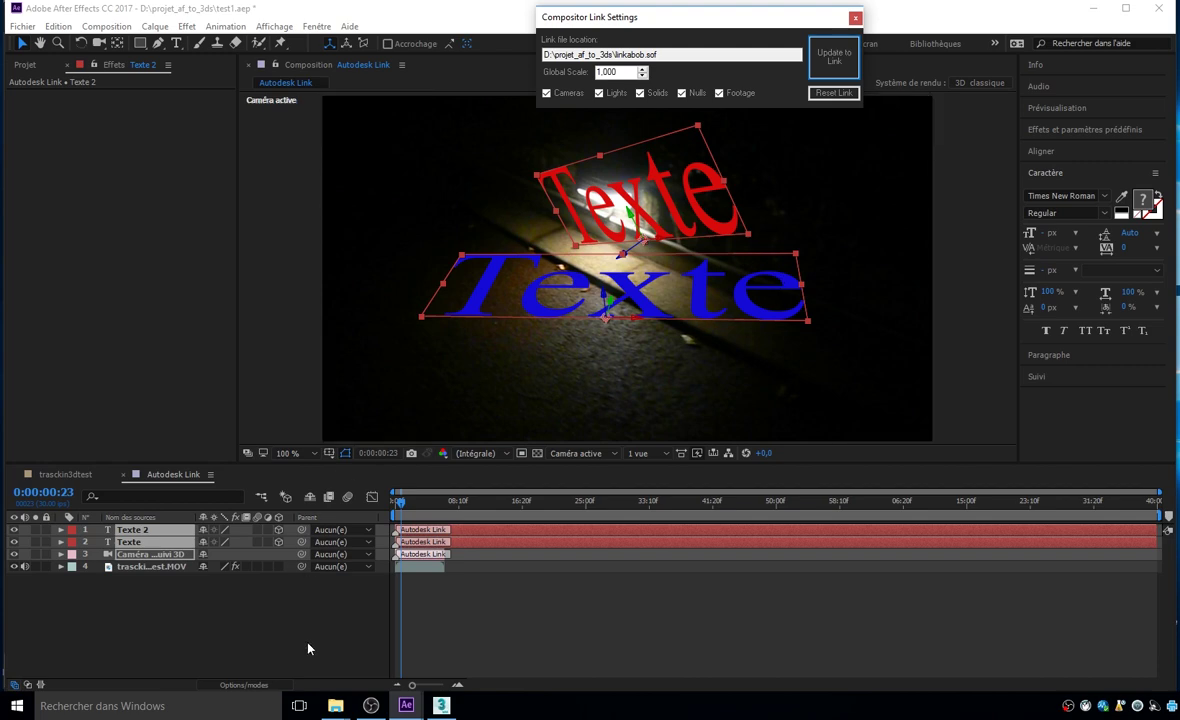
pyautogui.click(441, 706)
pyautogui.moveTo(584, 266)
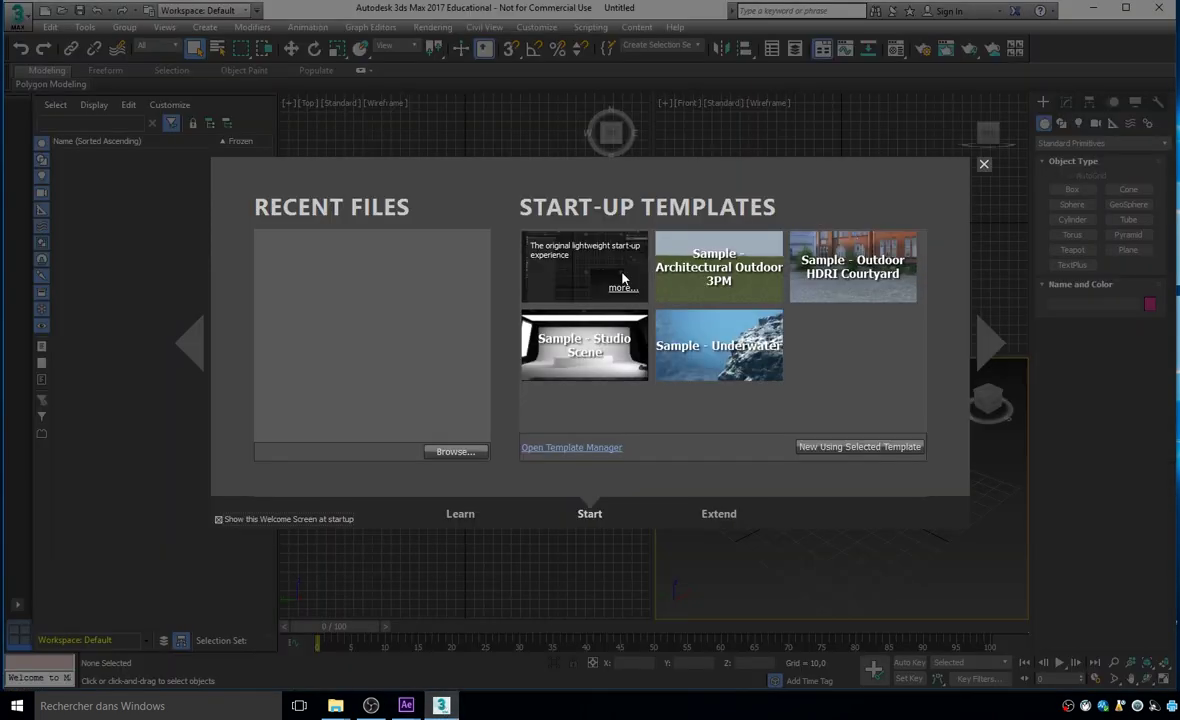
# Step: Maximize the Perspective view and link the scene to linkabob.sof through State Sets' Compositor Link
pyautogui.doubleClick(623, 279)
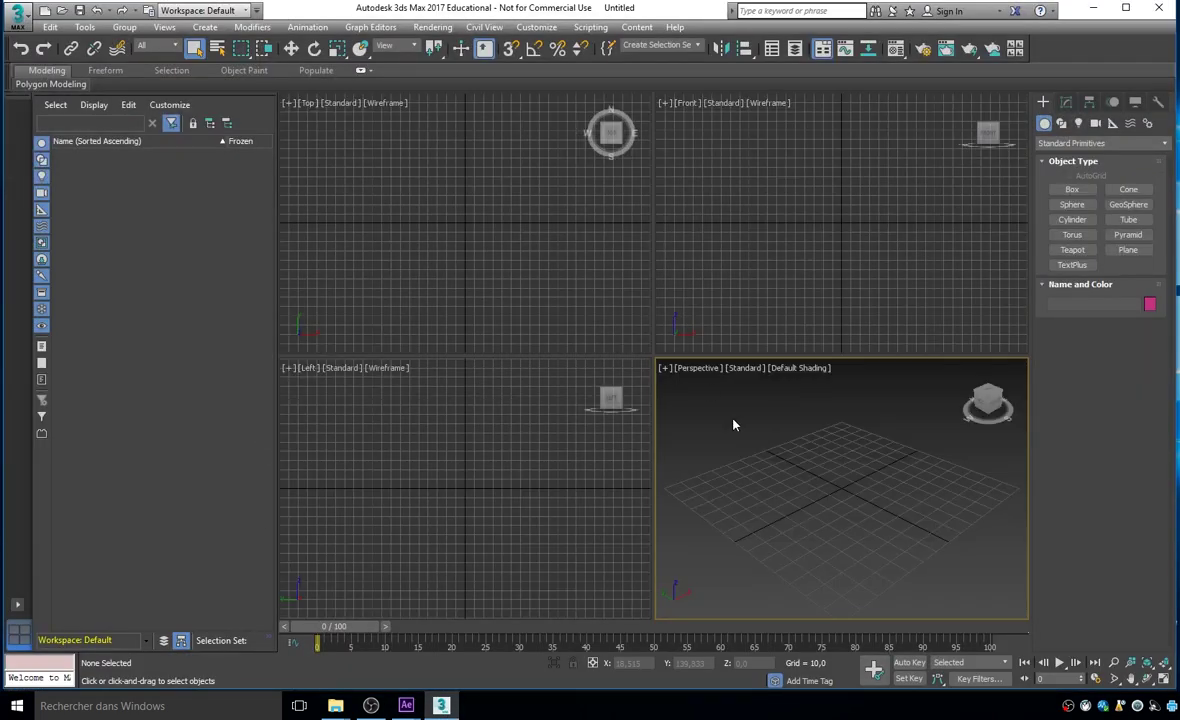
pyautogui.hotkey('alt', 'w')
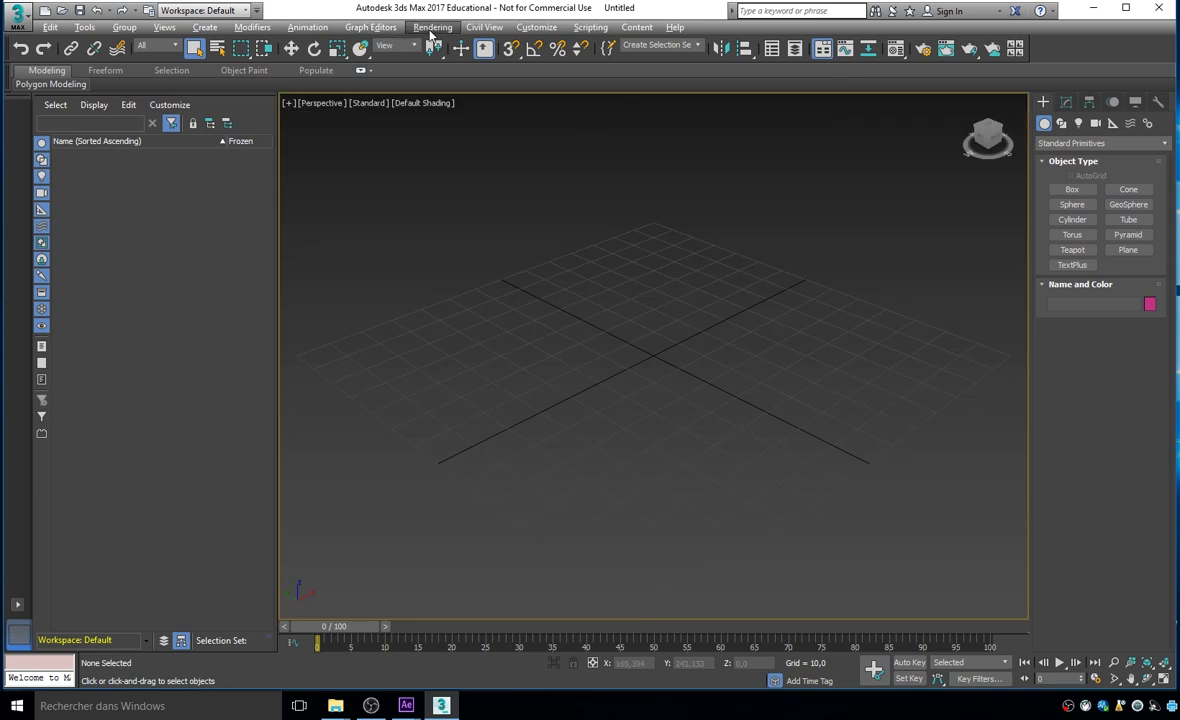
pyautogui.click(432, 27)
pyautogui.click(449, 129)
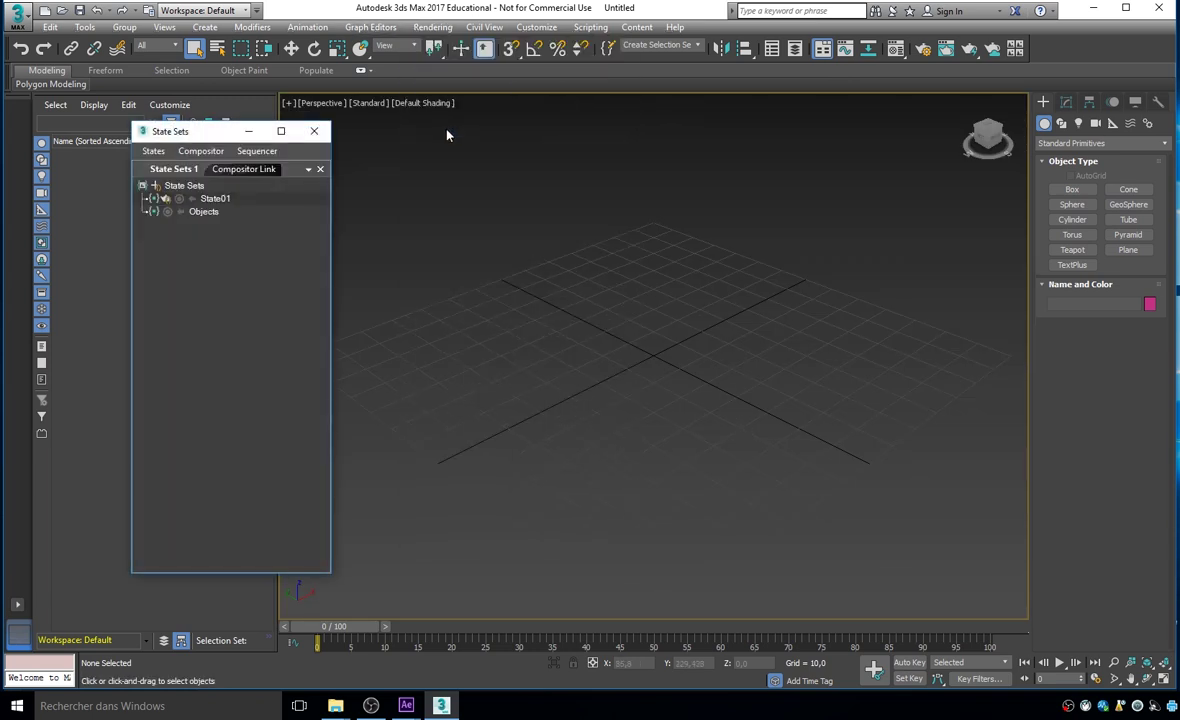
pyautogui.click(241, 172)
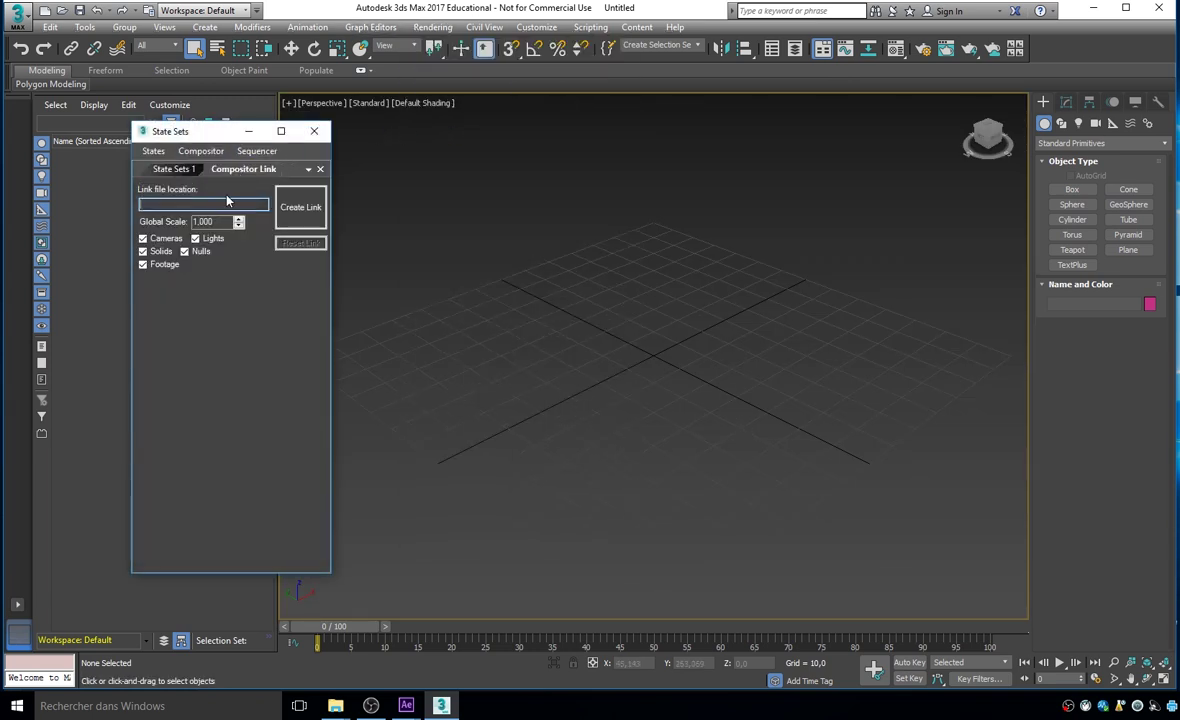
pyautogui.click(302, 210)
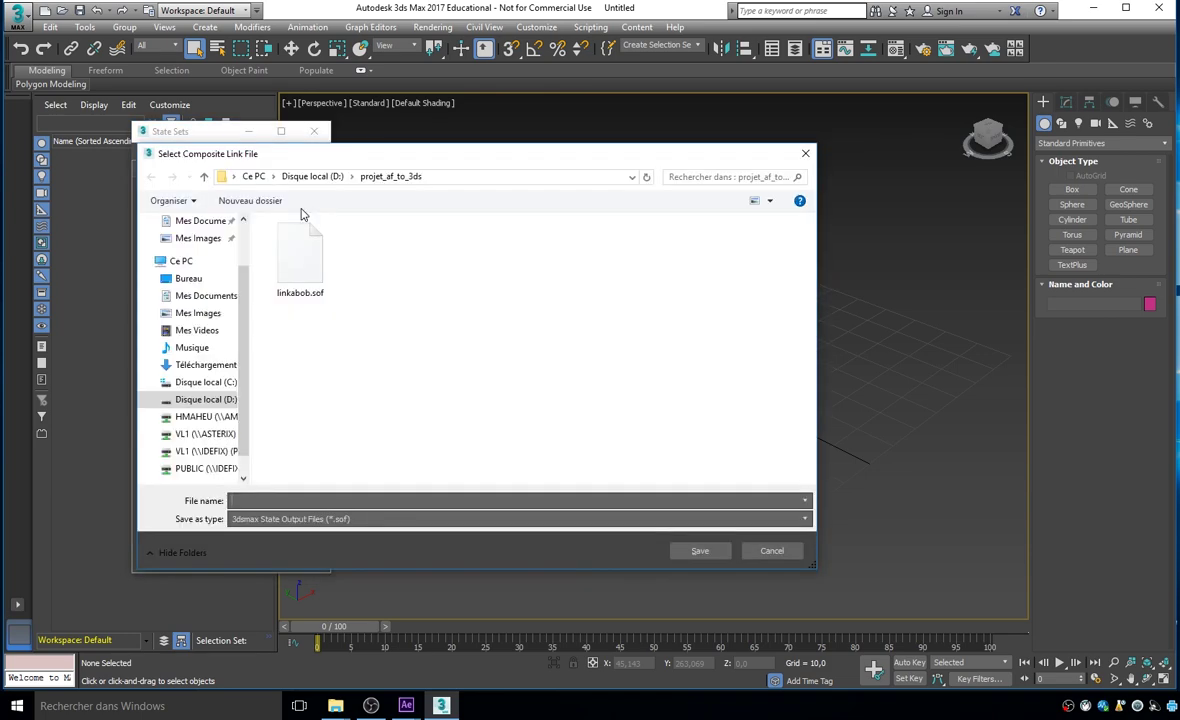
pyautogui.click(305, 288)
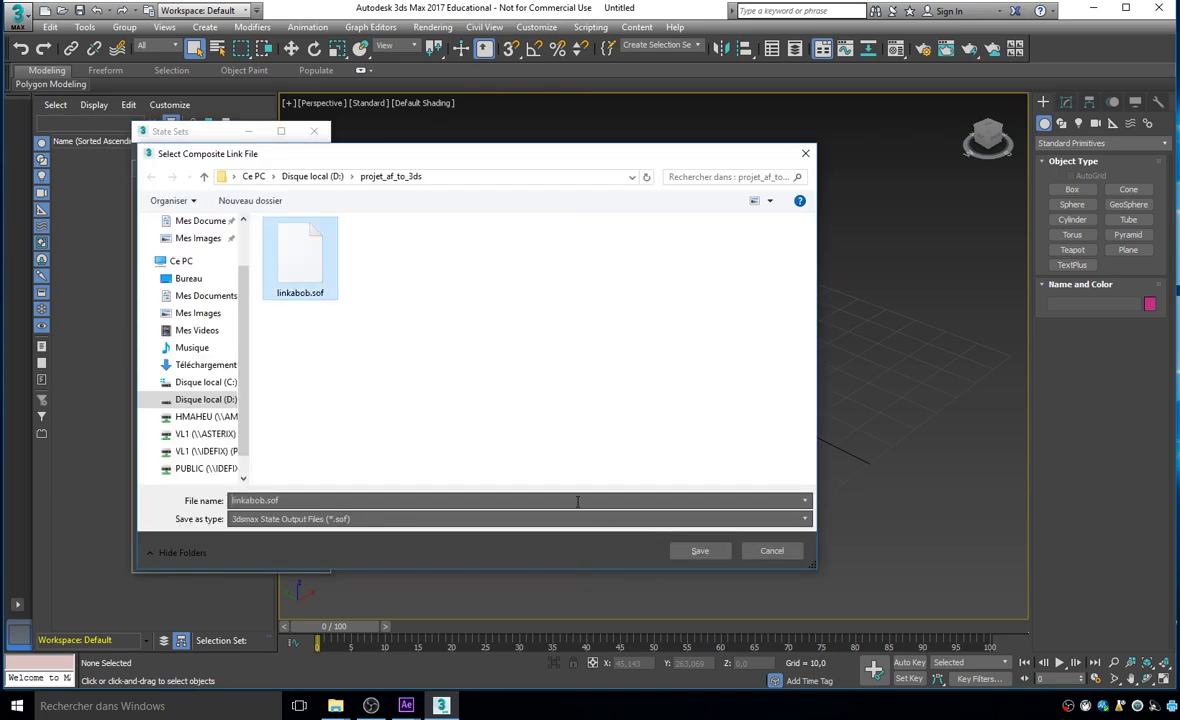
pyautogui.click(700, 551)
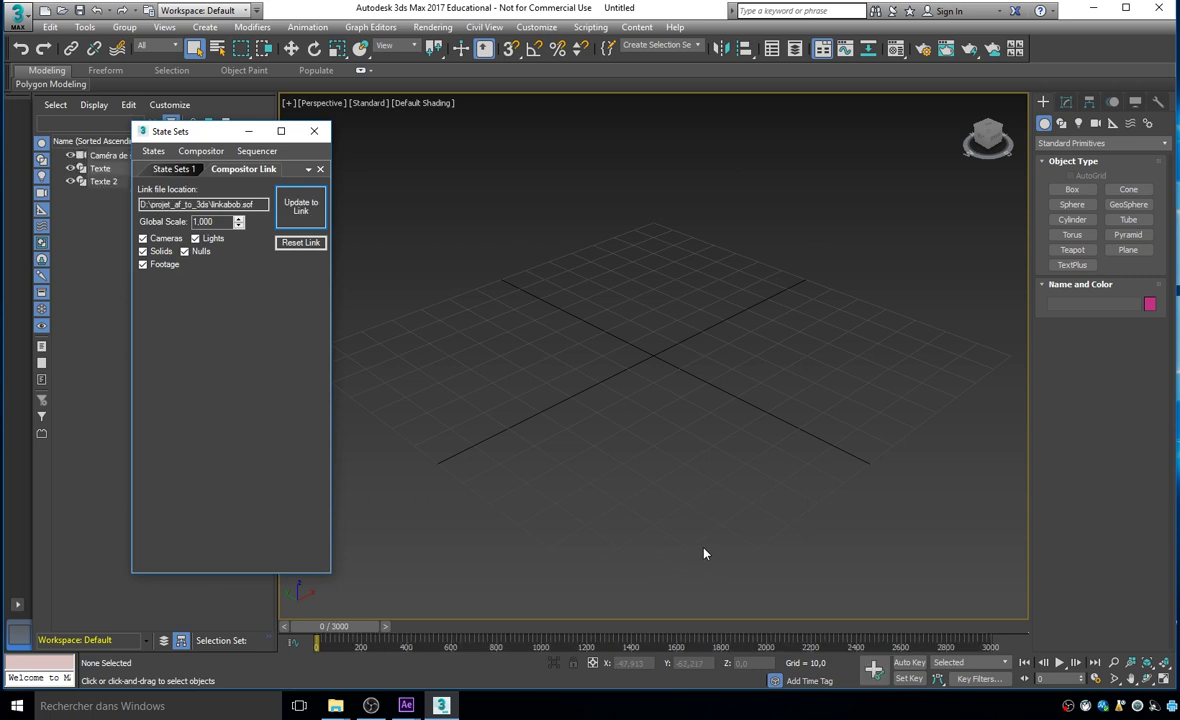
# Step: Close State Sets and view the scene through the tracked camera Caméra de suivi 3D
pyautogui.click(314, 131)
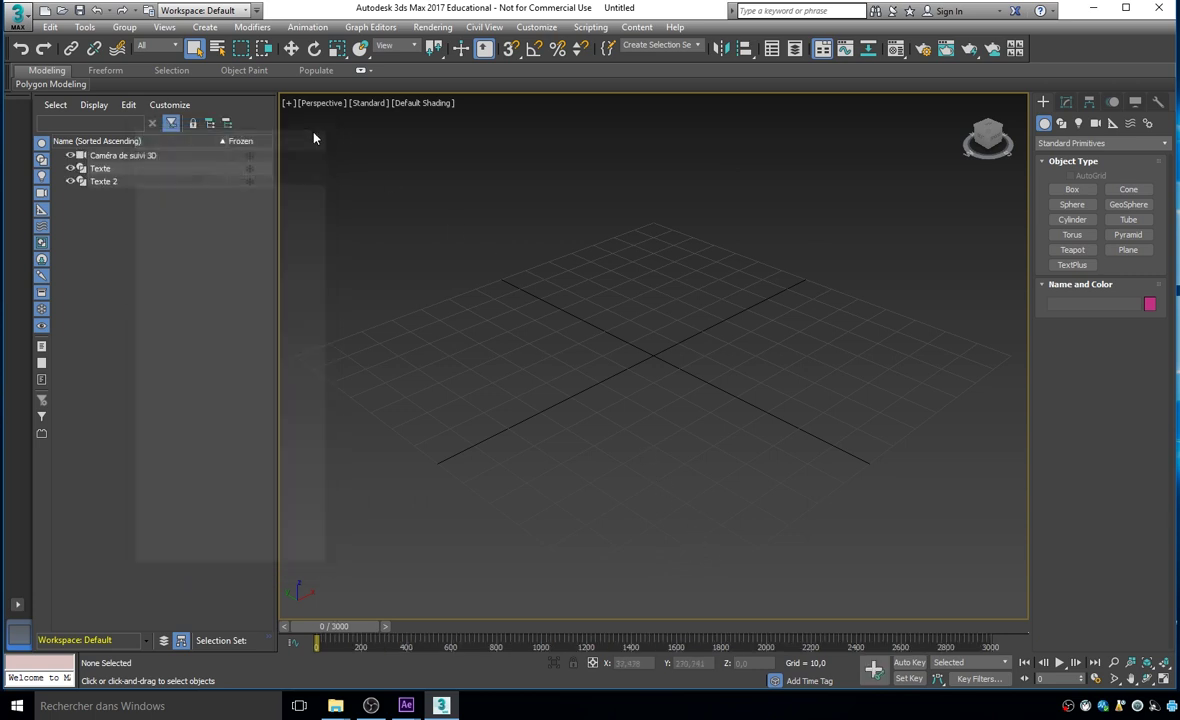
pyautogui.click(329, 105)
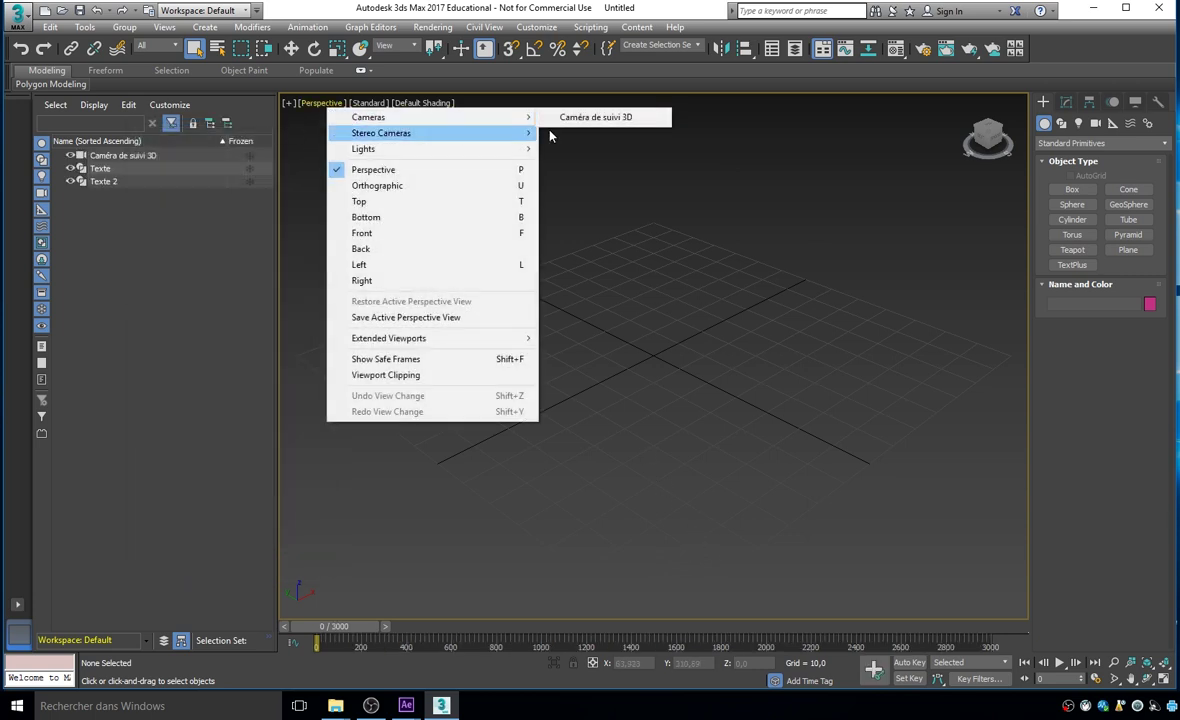
pyautogui.click(577, 116)
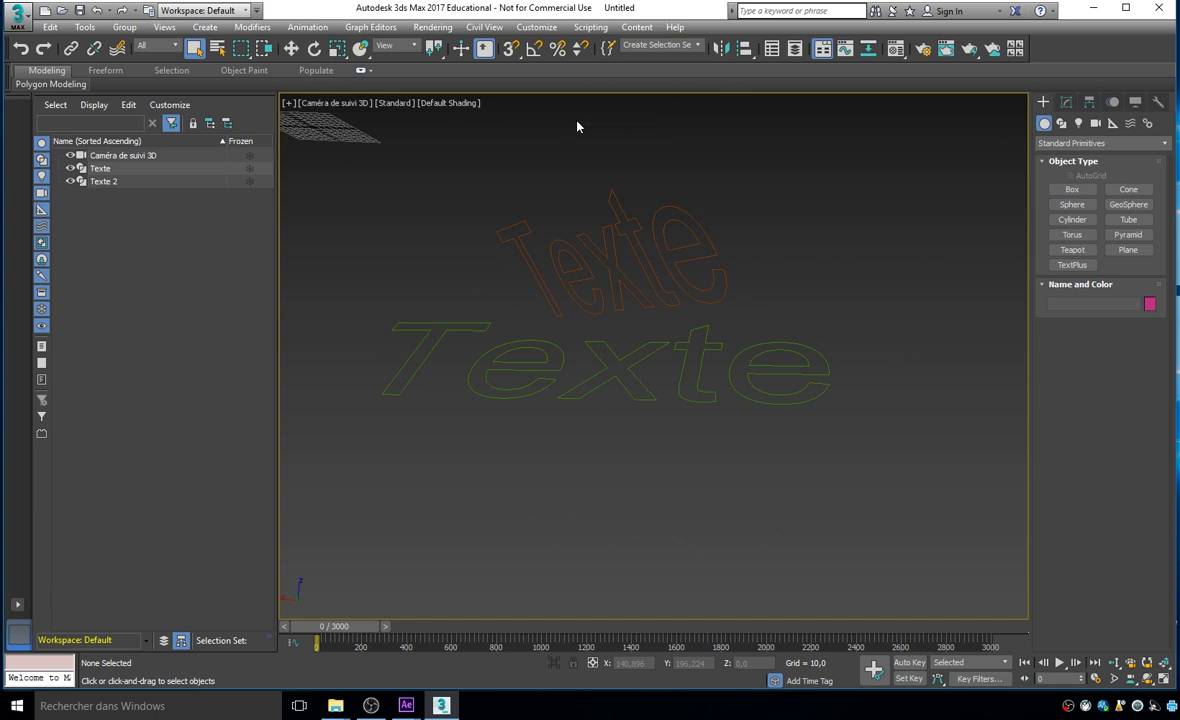
# Step: Add an Extrude modifier with Amount 0,5 to the upright Texte shape
pyautogui.click(683, 207)
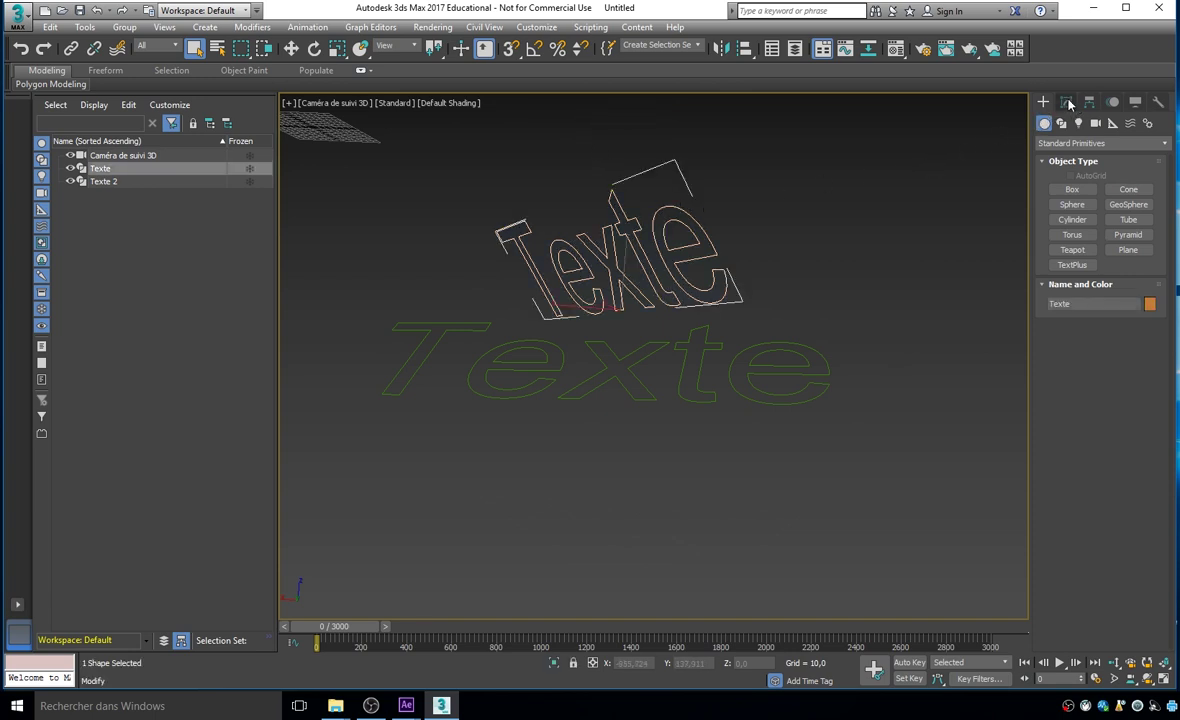
pyautogui.click(1067, 103)
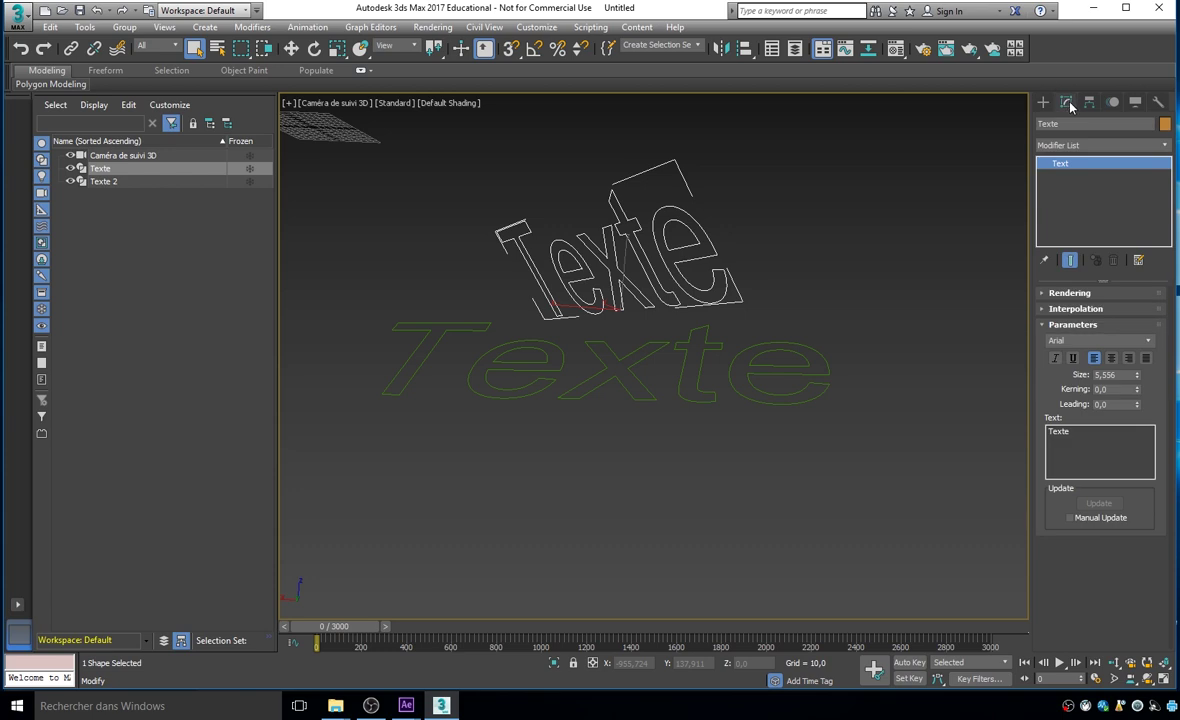
pyautogui.click(1160, 145)
pyautogui.scroll(-3, 1146, 257)
pyautogui.scroll(-4, 1146, 257)
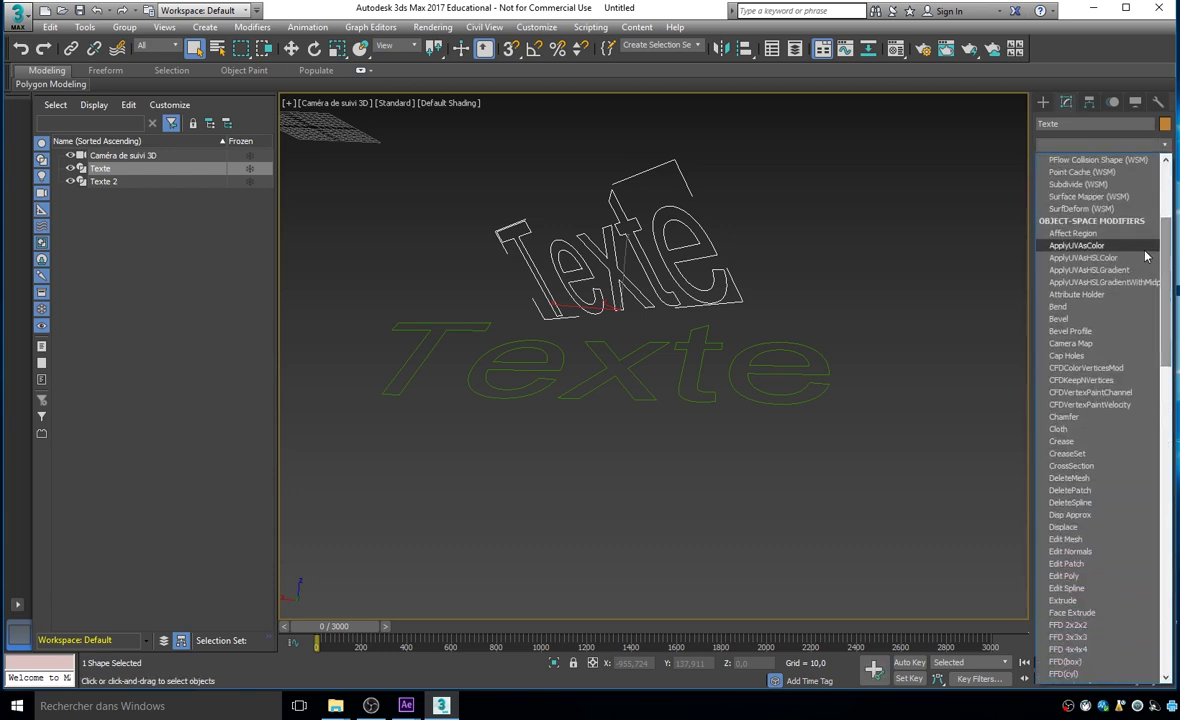
pyautogui.click(1090, 600)
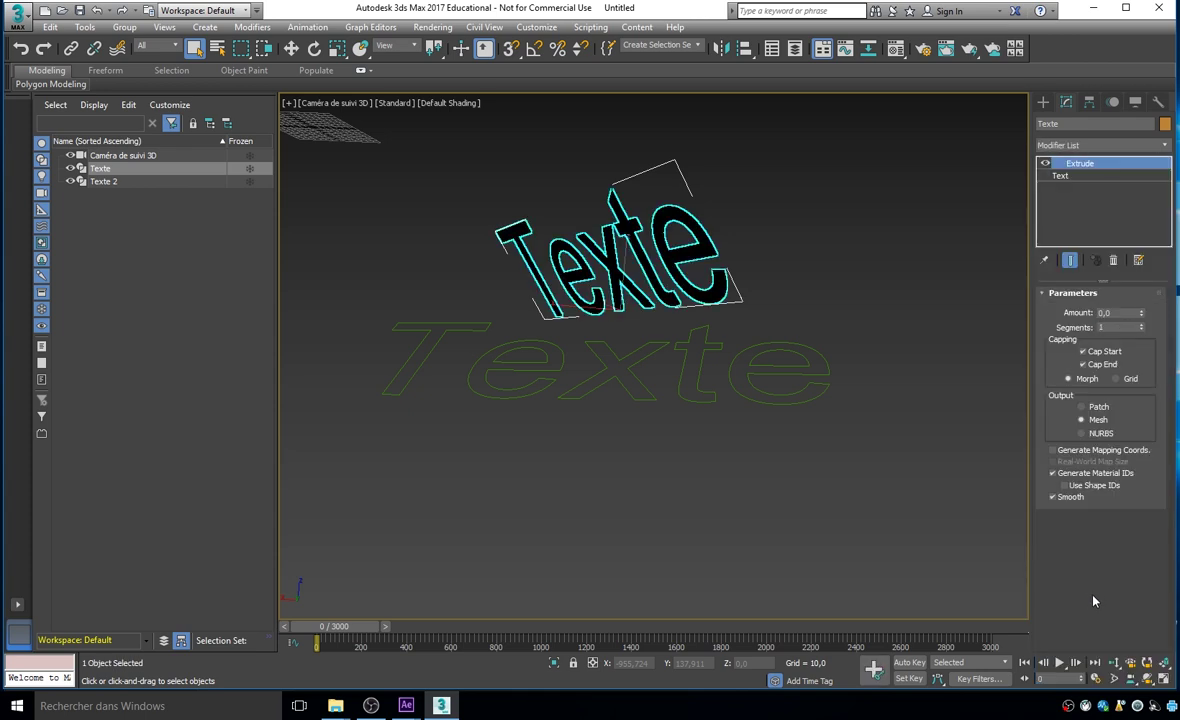
pyautogui.click(1142, 312)
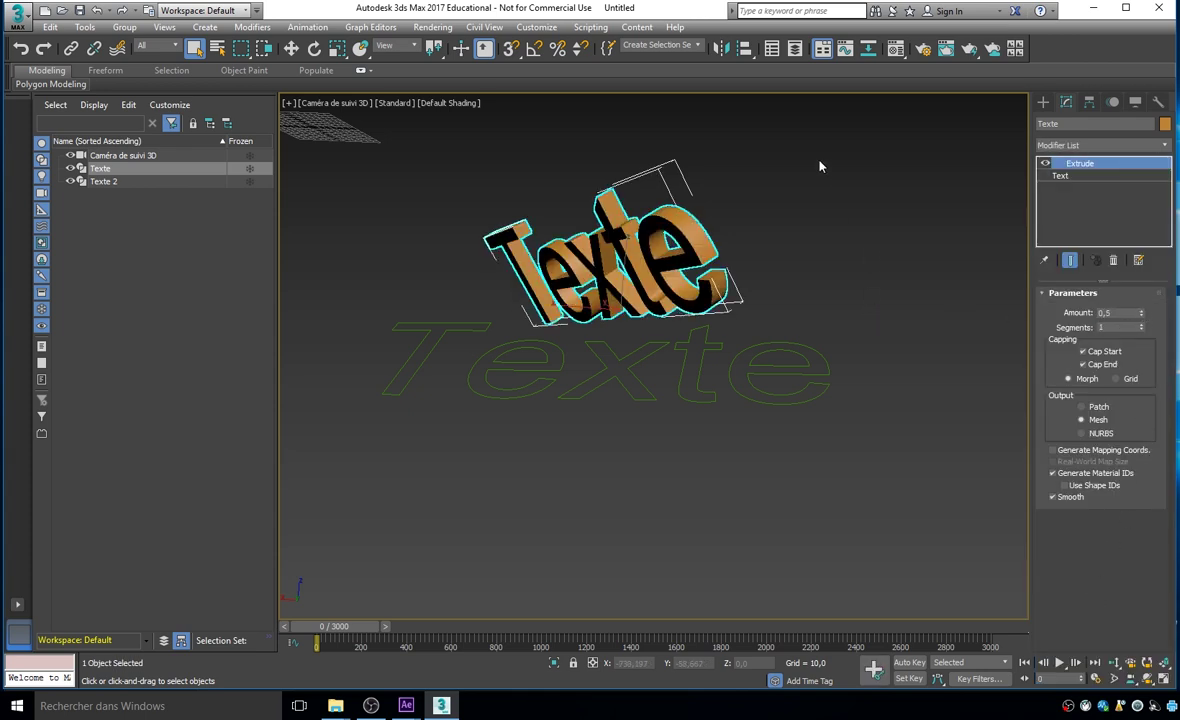
pyautogui.click(1043, 103)
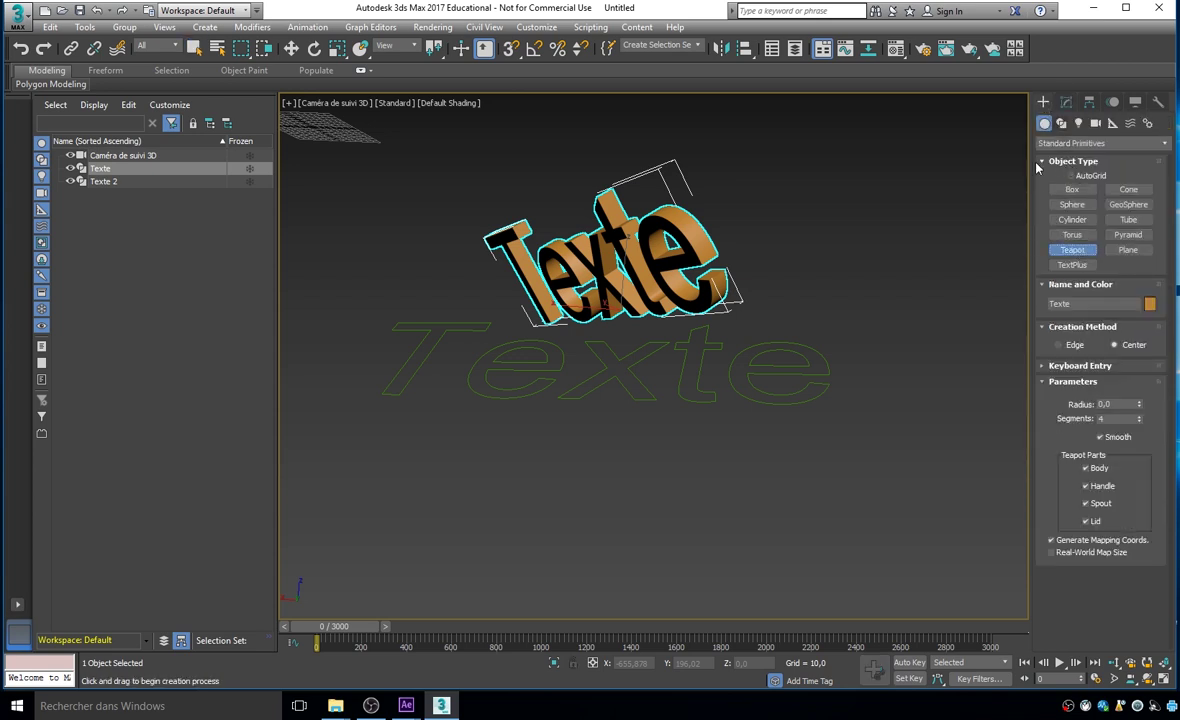
# Step: Create a teapot and align it to Texte 2 by X/Y/Z position and Y/Z orientation
pyautogui.moveTo(340, 124); pyautogui.dragTo(362, 114)
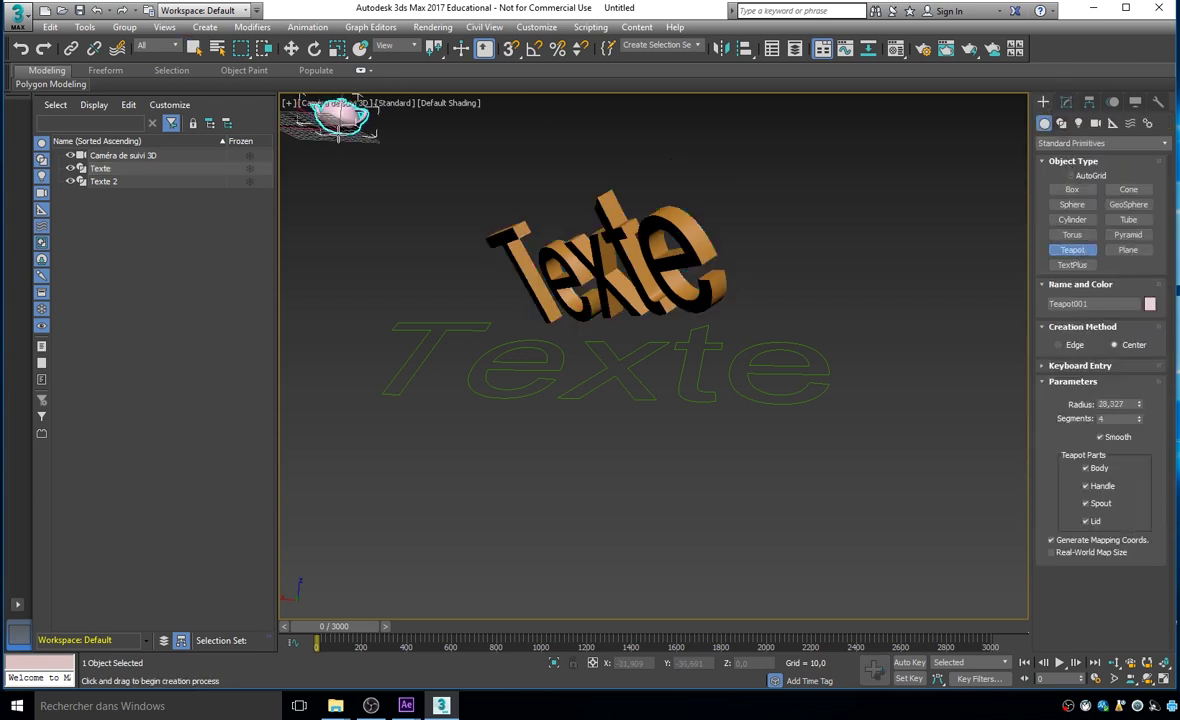
pyautogui.click(292, 49)
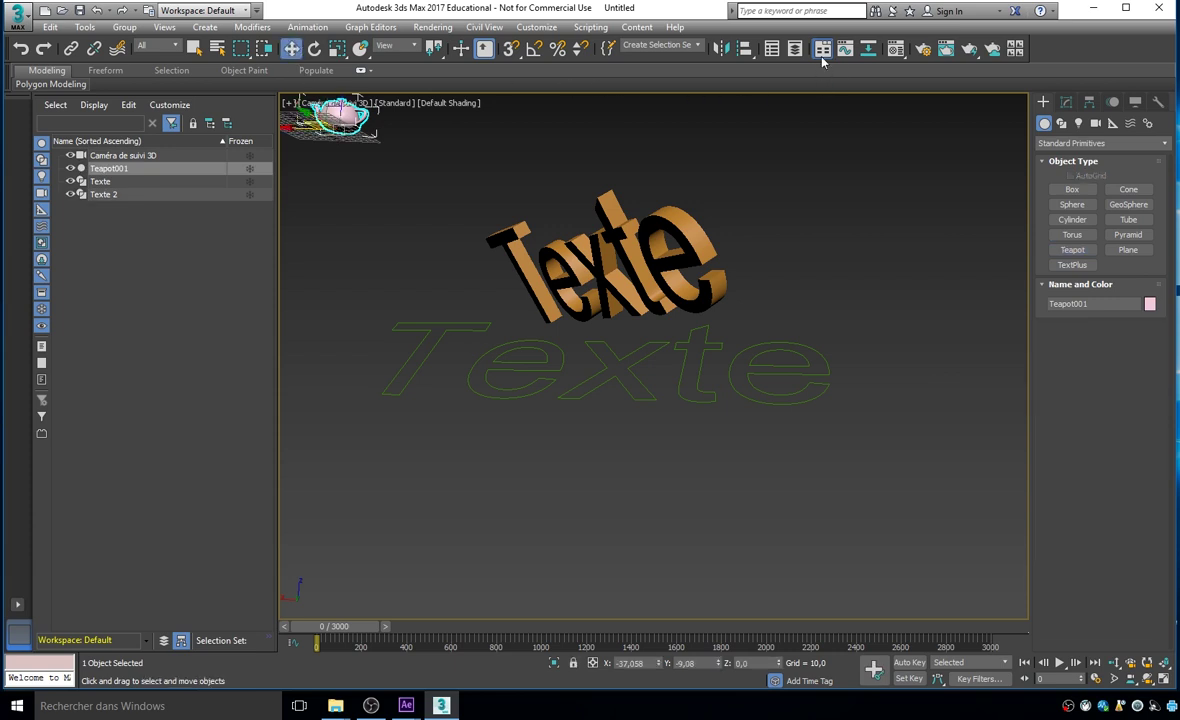
pyautogui.click(744, 50)
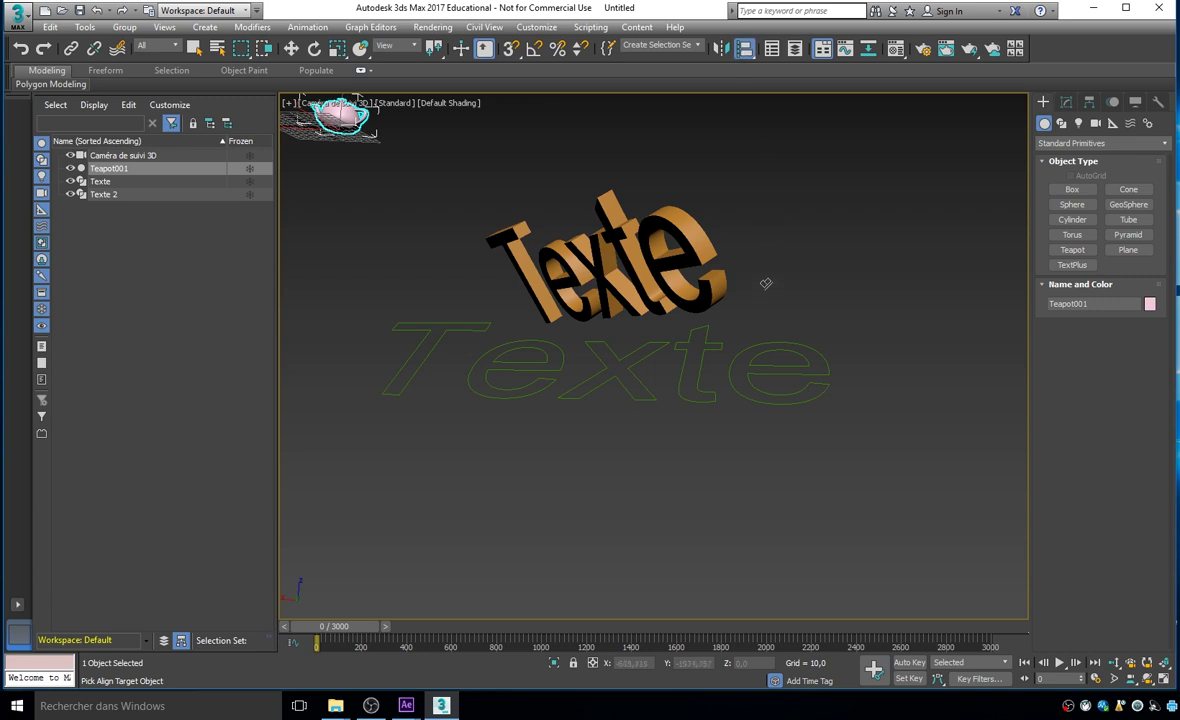
pyautogui.click(778, 348)
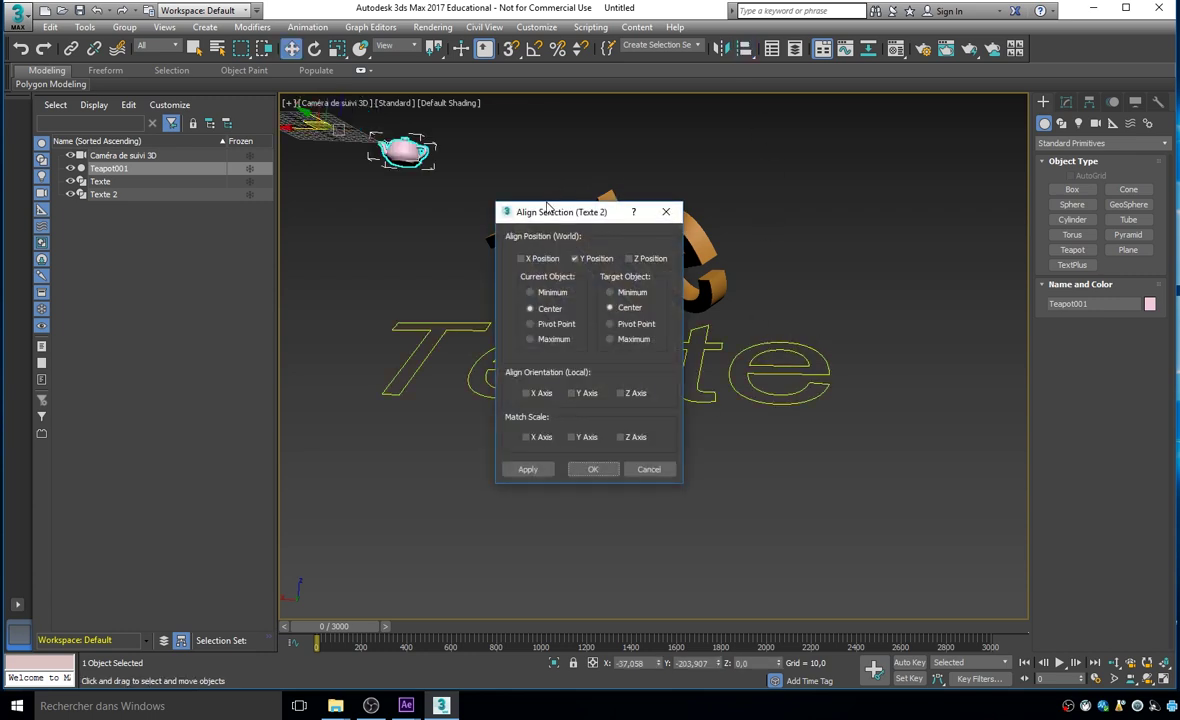
pyautogui.moveTo(517, 208); pyautogui.dragTo(838, 124)
pyautogui.click(841, 175)
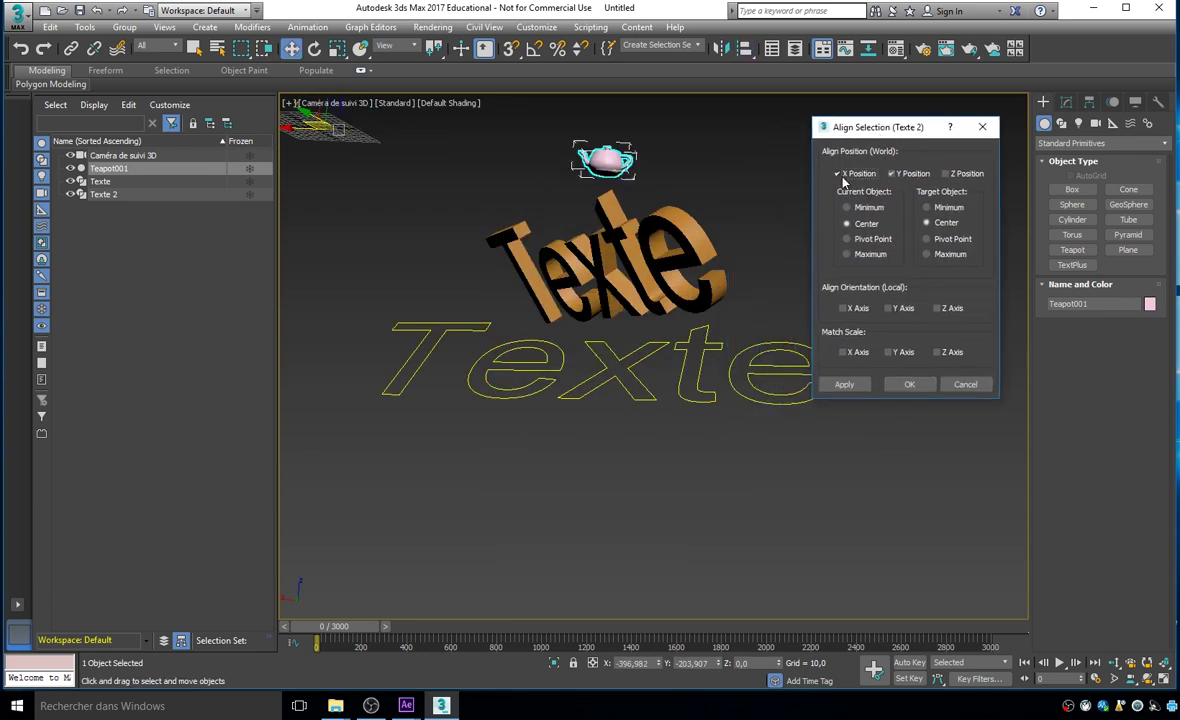
pyautogui.click(948, 175)
pyautogui.click(940, 310)
pyautogui.click(891, 310)
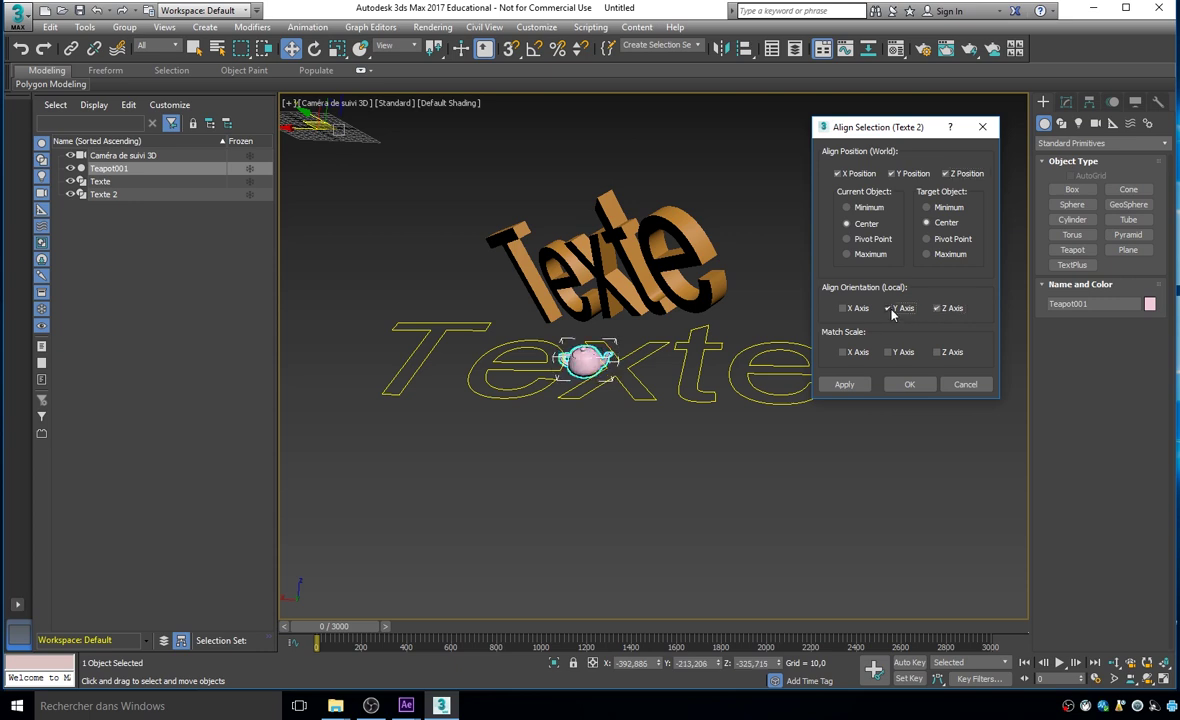
pyautogui.click(910, 385)
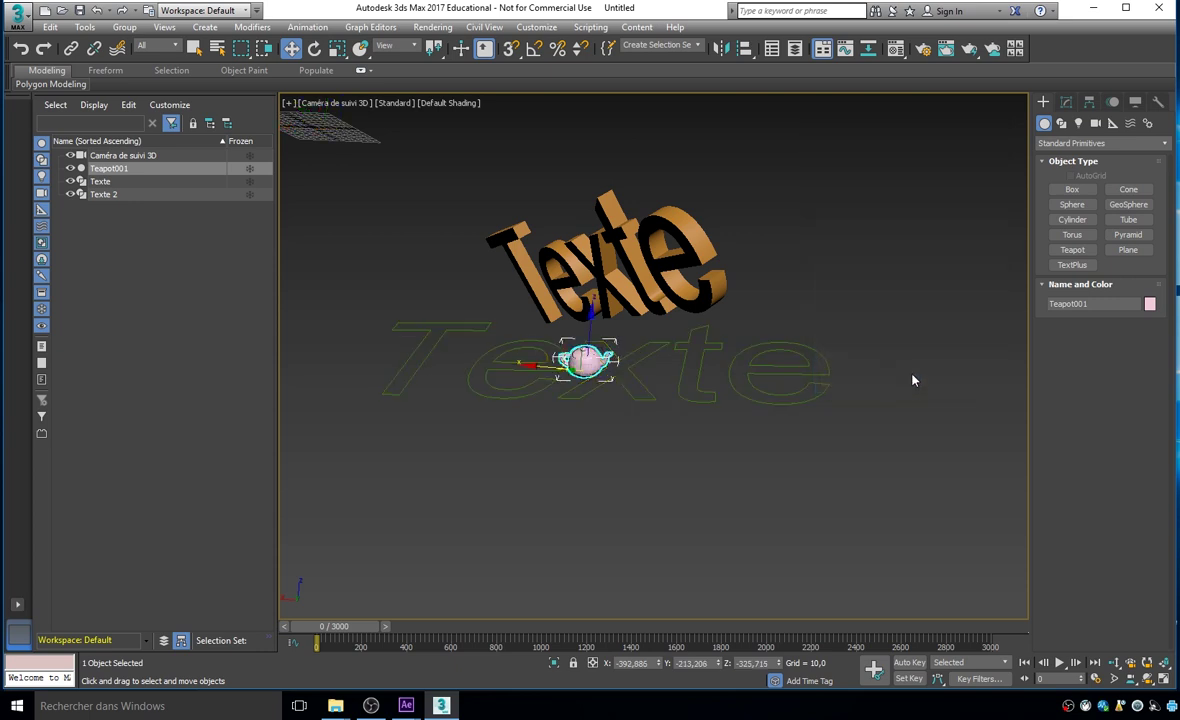
# Step: Enlarge the teapot in Local coordinates and try a couple of moves, cancelling them
pyautogui.click(337, 48)
pyautogui.click(405, 47)
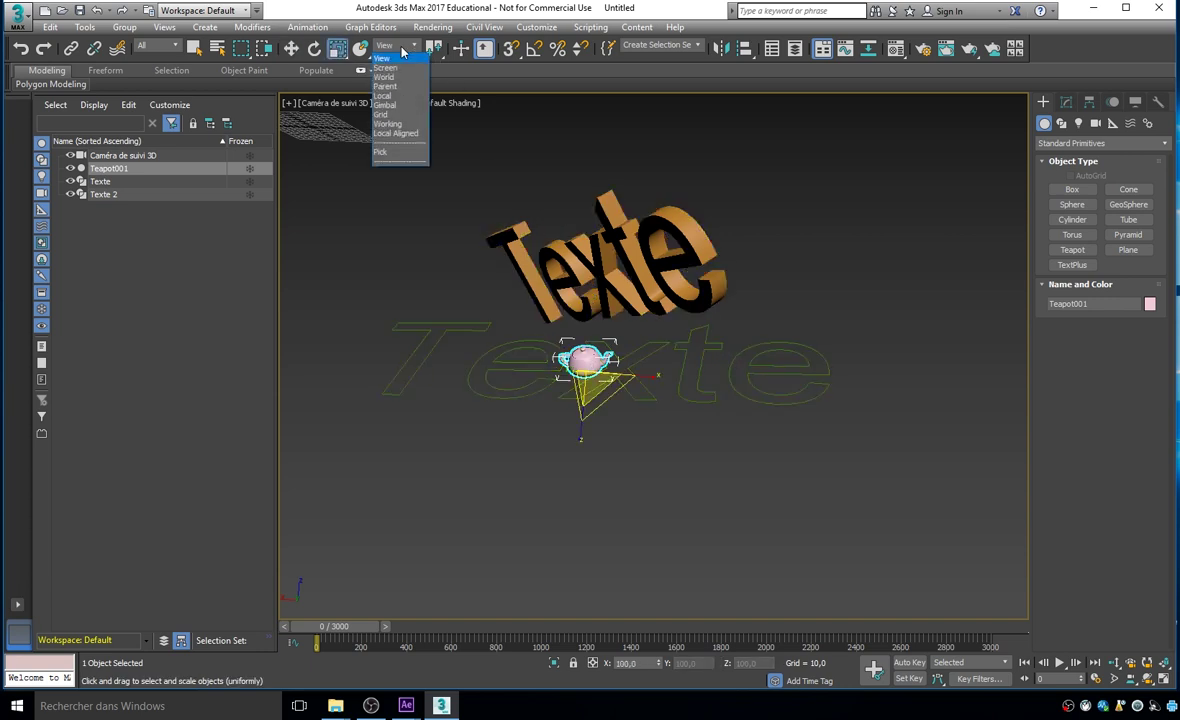
pyautogui.click(399, 97)
pyautogui.moveTo(585, 362); pyautogui.dragTo(639, 261)
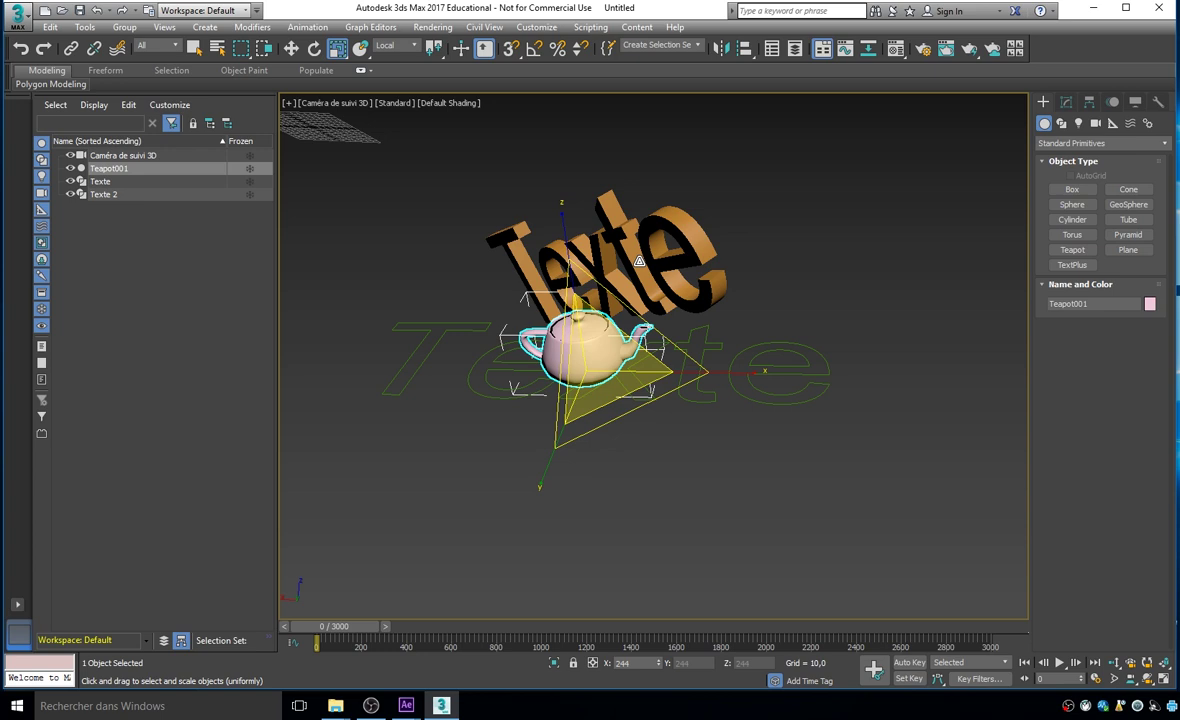
pyautogui.click(291, 48)
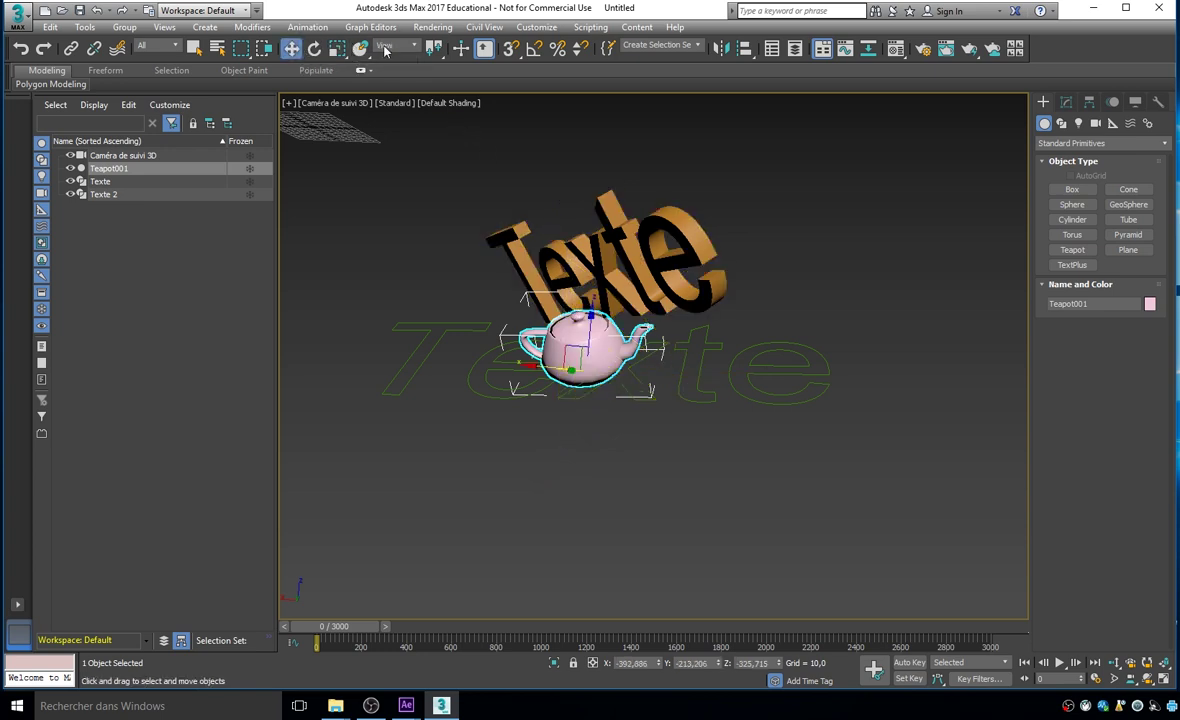
pyautogui.click(385, 50)
pyautogui.click(397, 95)
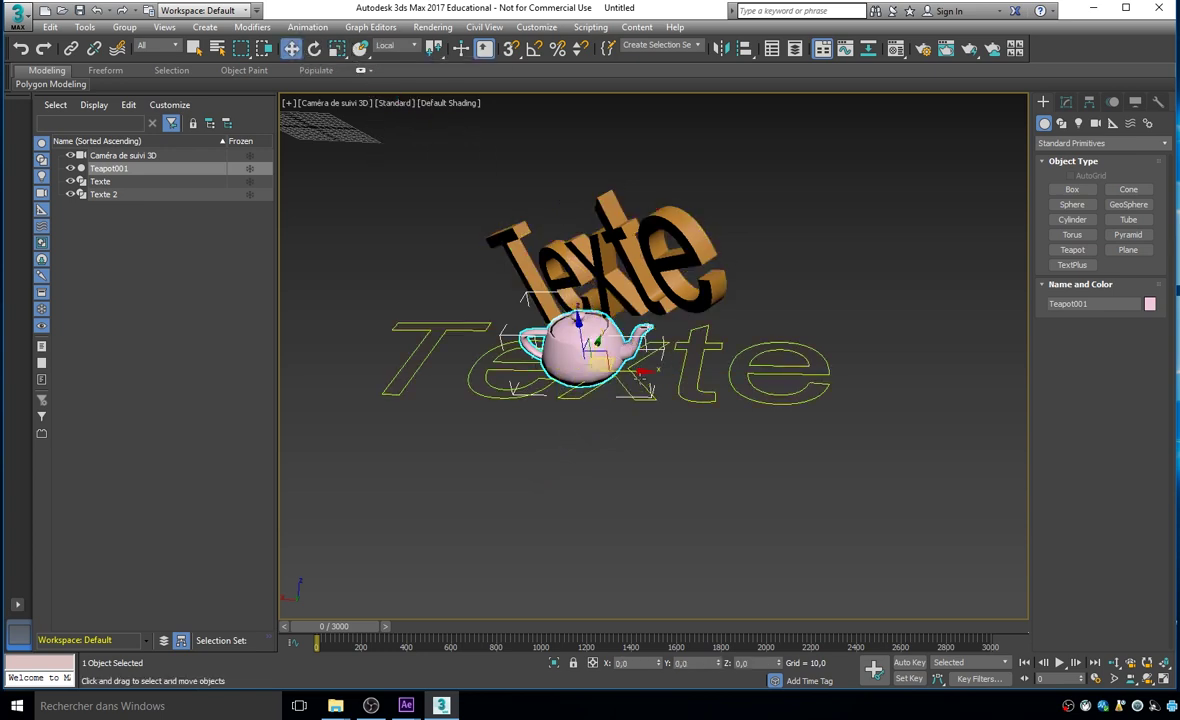
pyautogui.moveTo(631, 370); pyautogui.dragTo(553, 370)
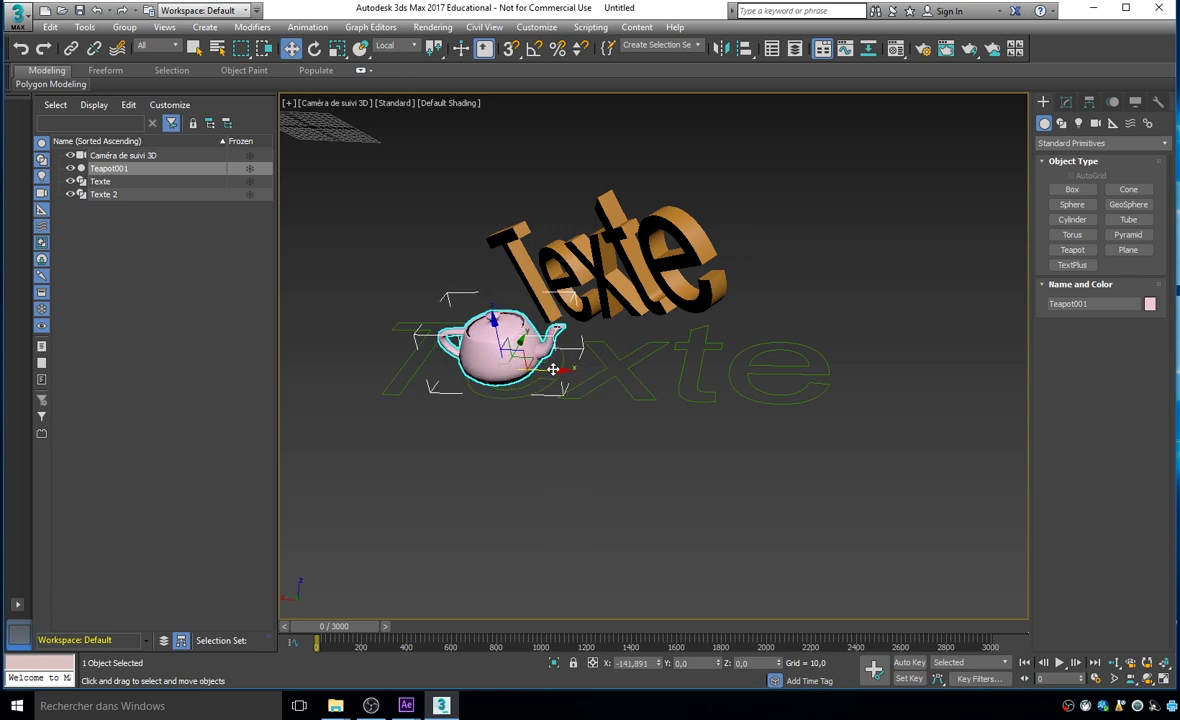
pyautogui.rightClick(553, 370)
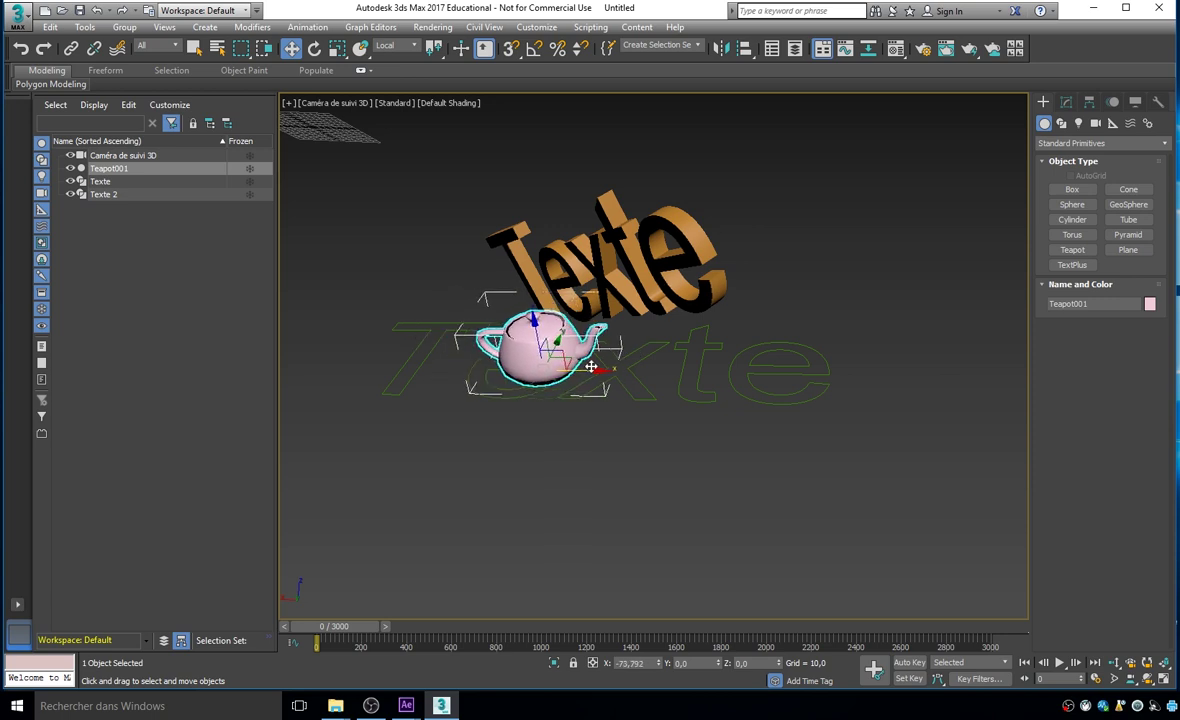
pyautogui.moveTo(554, 341); pyautogui.dragTo(540, 353)
pyautogui.rightClick(540, 353)
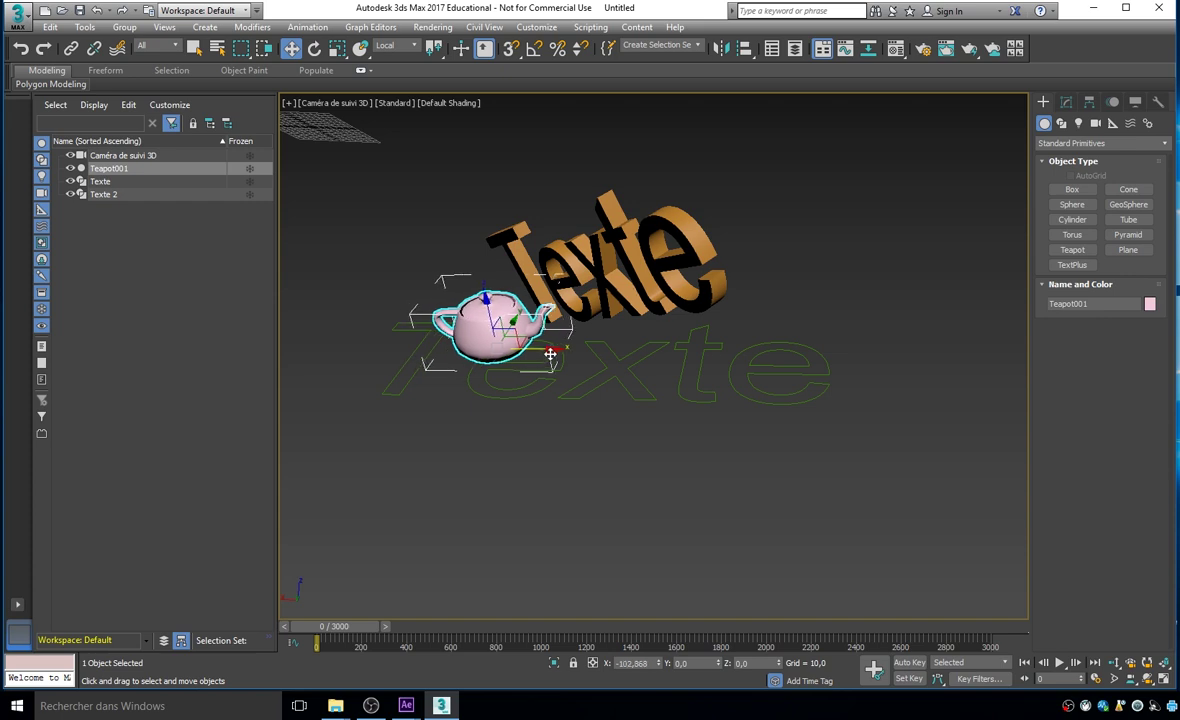
# Step: Shrink the teapot and move it right and down beneath the Texte lettering
pyautogui.click(337, 48)
pyautogui.moveTo(509, 348); pyautogui.dragTo(495, 382)
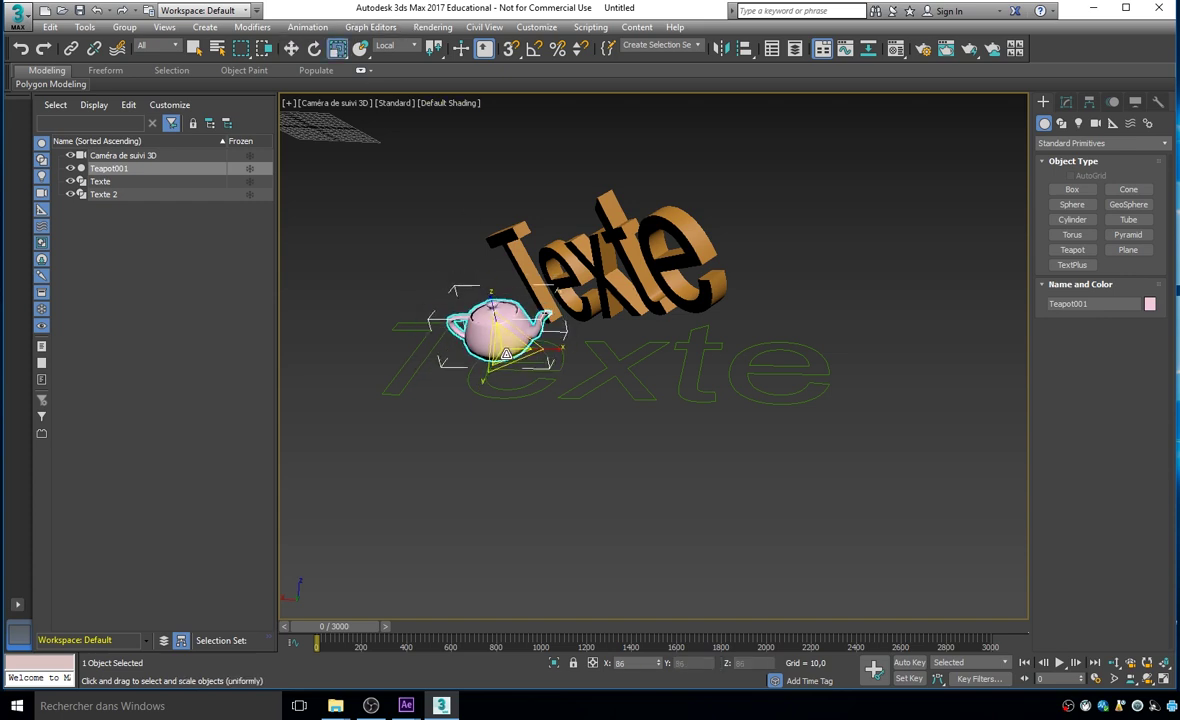
pyautogui.click(290, 49)
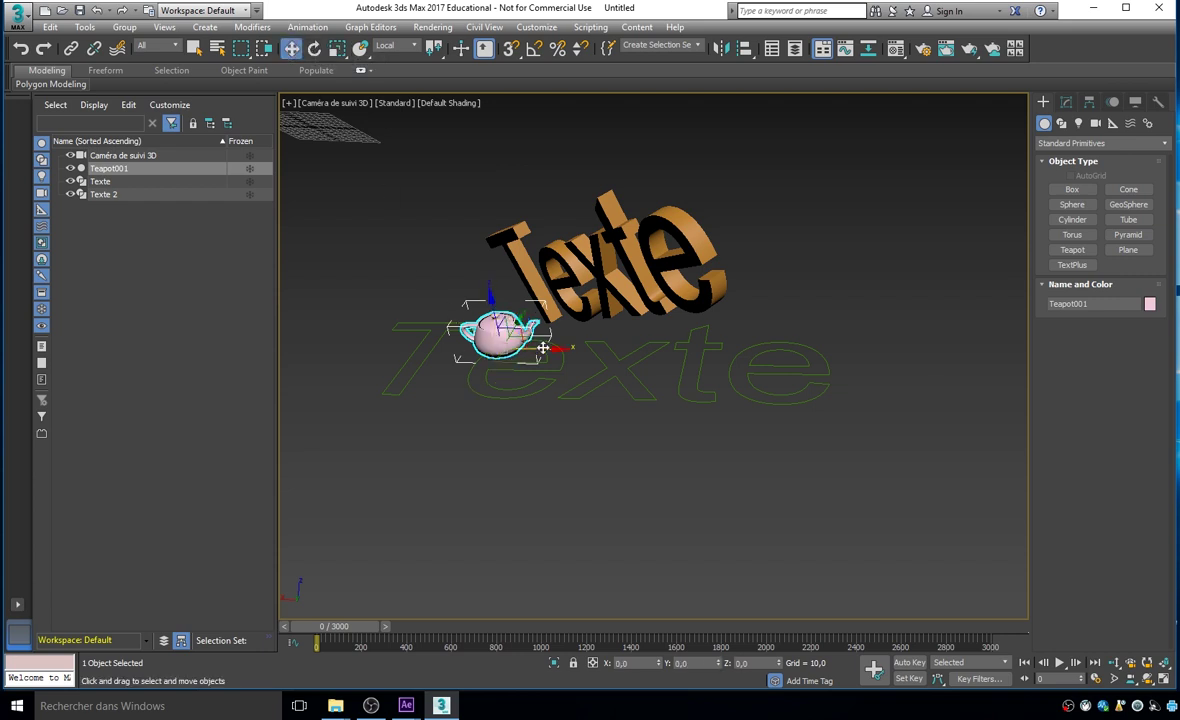
pyautogui.moveTo(543, 347); pyautogui.dragTo(656, 375)
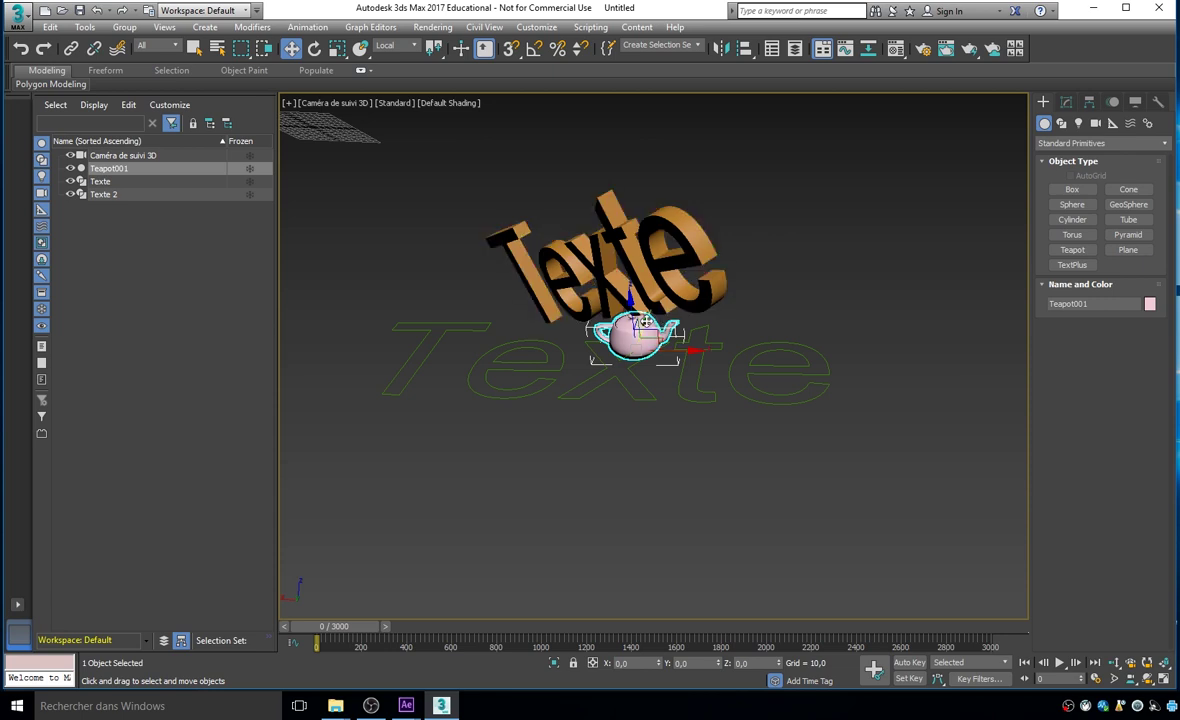
pyautogui.moveTo(645, 320); pyautogui.dragTo(635, 350)
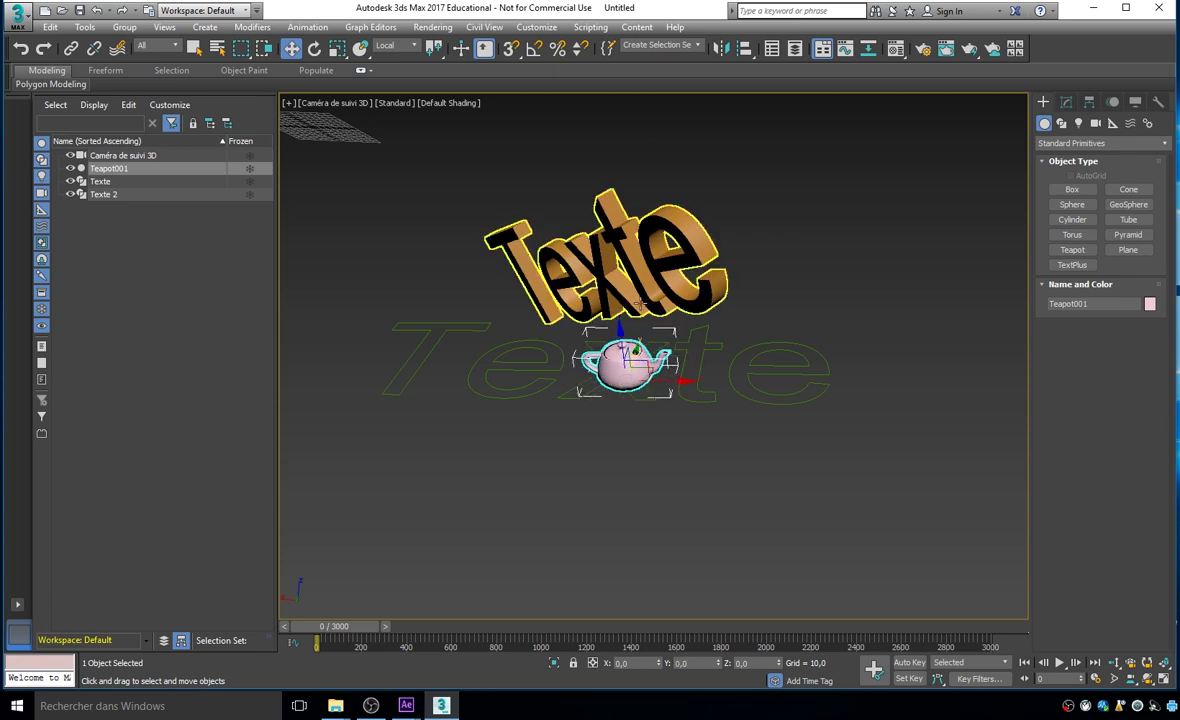
pyautogui.click(641, 263)
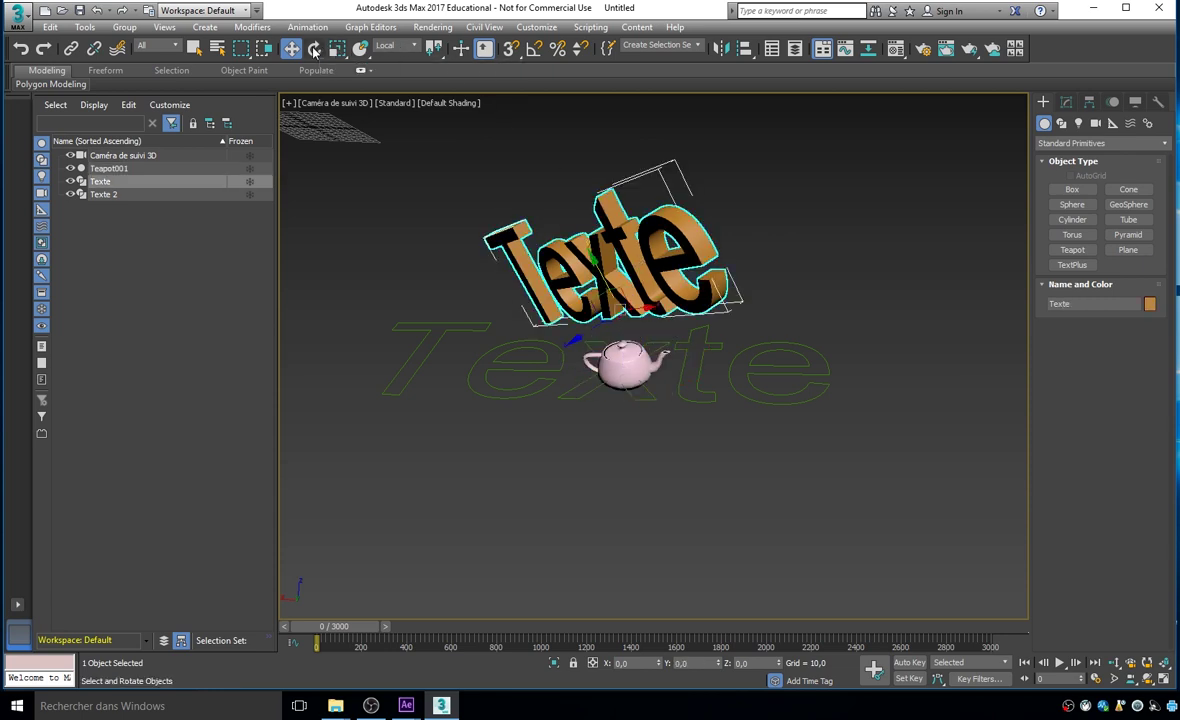
# Step: Rotate the 3D Texte lettering forward around its Z axis in Local coordinates, about -24°
pyautogui.press('e')
pyautogui.click(397, 47)
pyautogui.click(396, 100)
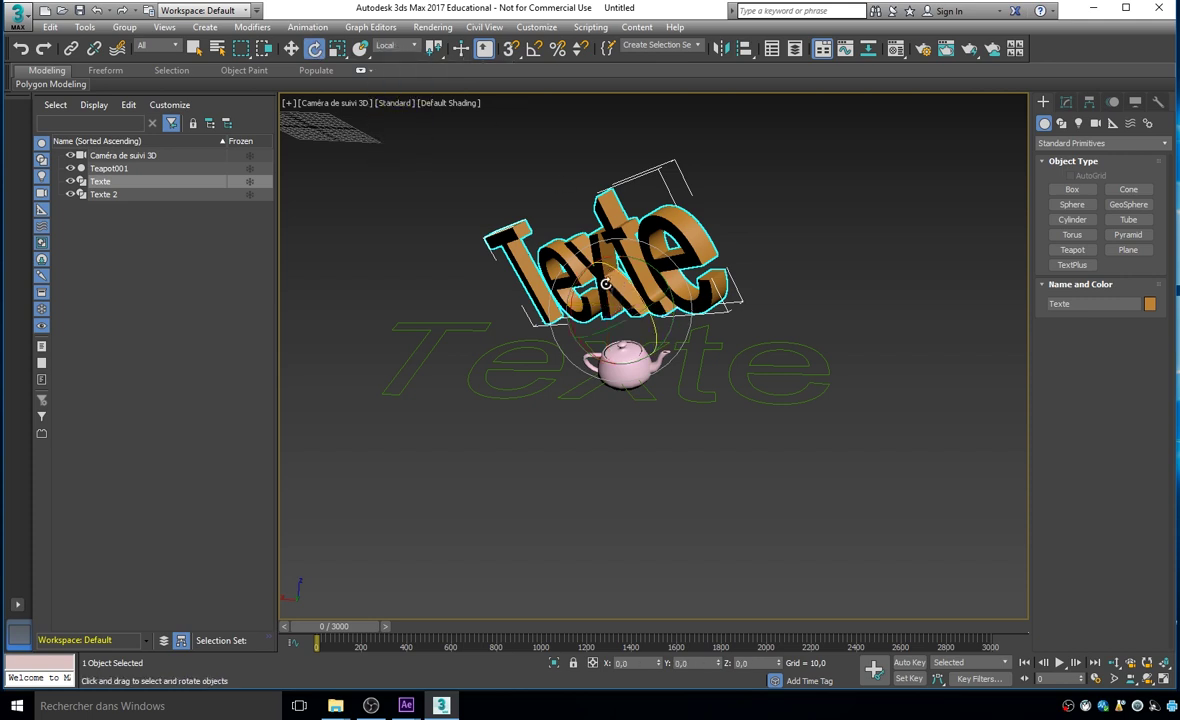
pyautogui.moveTo(625, 277); pyautogui.dragTo(650, 298)
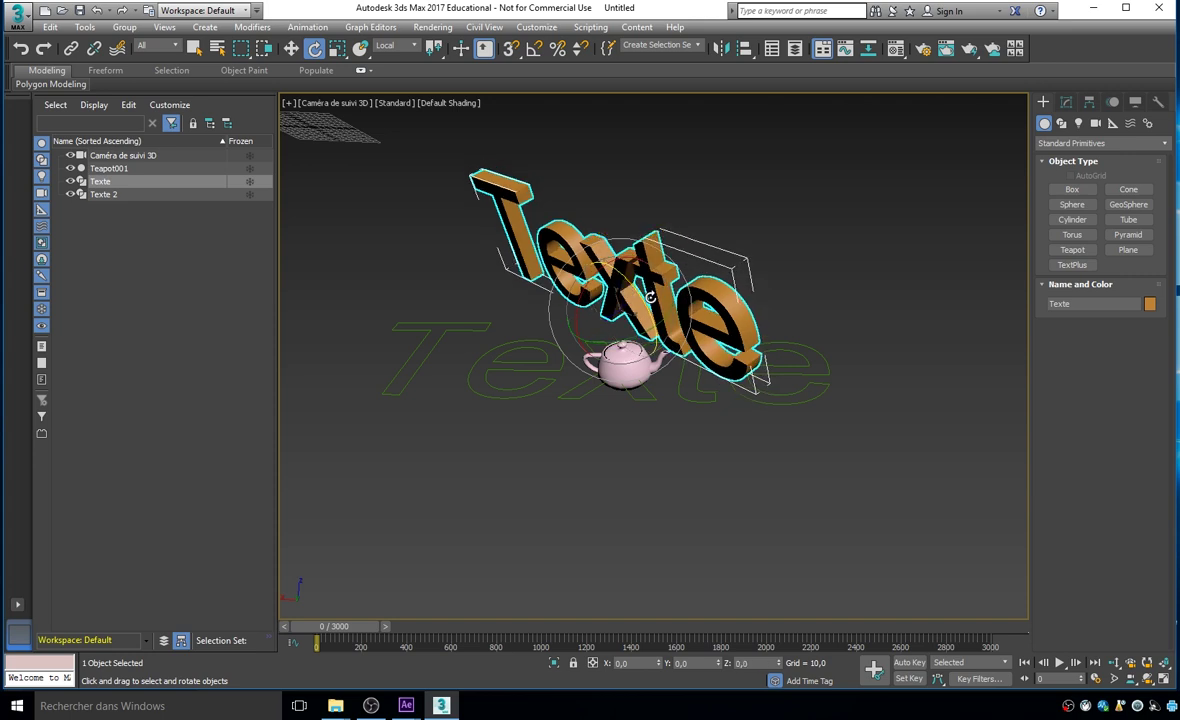
# Step: Nudge the teapot slightly to the left along X
pyautogui.click(291, 48)
pyautogui.click(635, 362)
pyautogui.moveTo(672, 393); pyautogui.dragTo(663, 383)
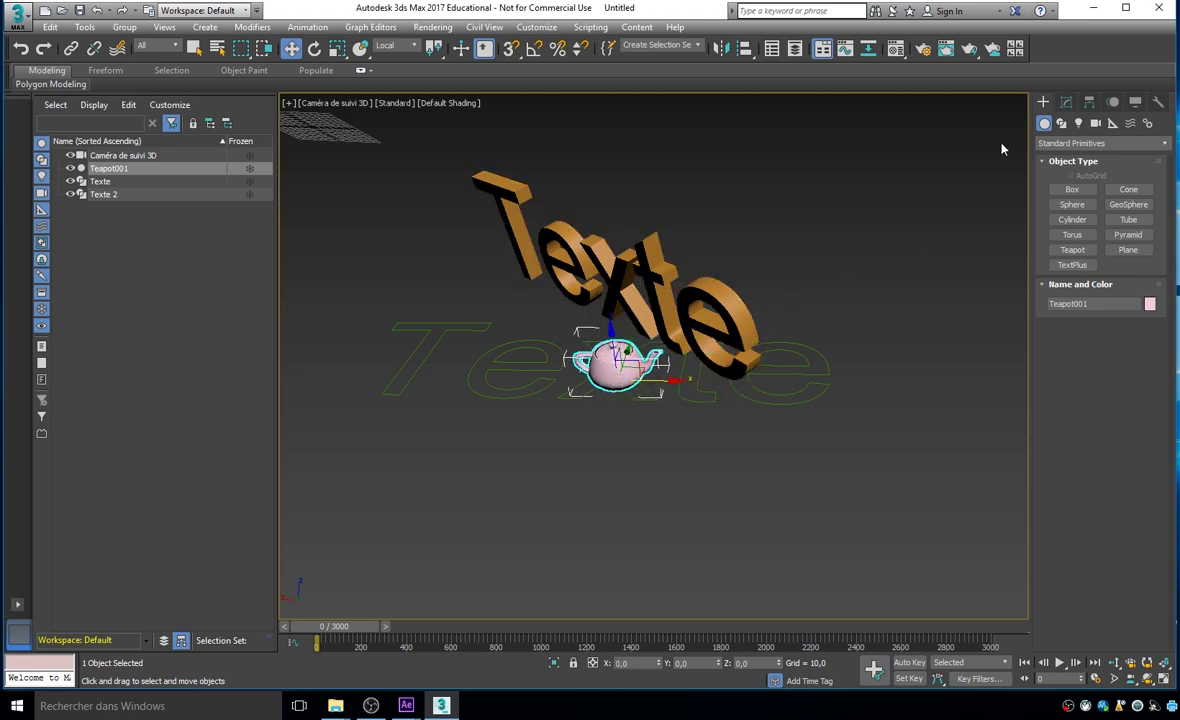
# Step: Draw a green plane and centre it on the flat Texte 2 outline
pyautogui.click(1127, 249)
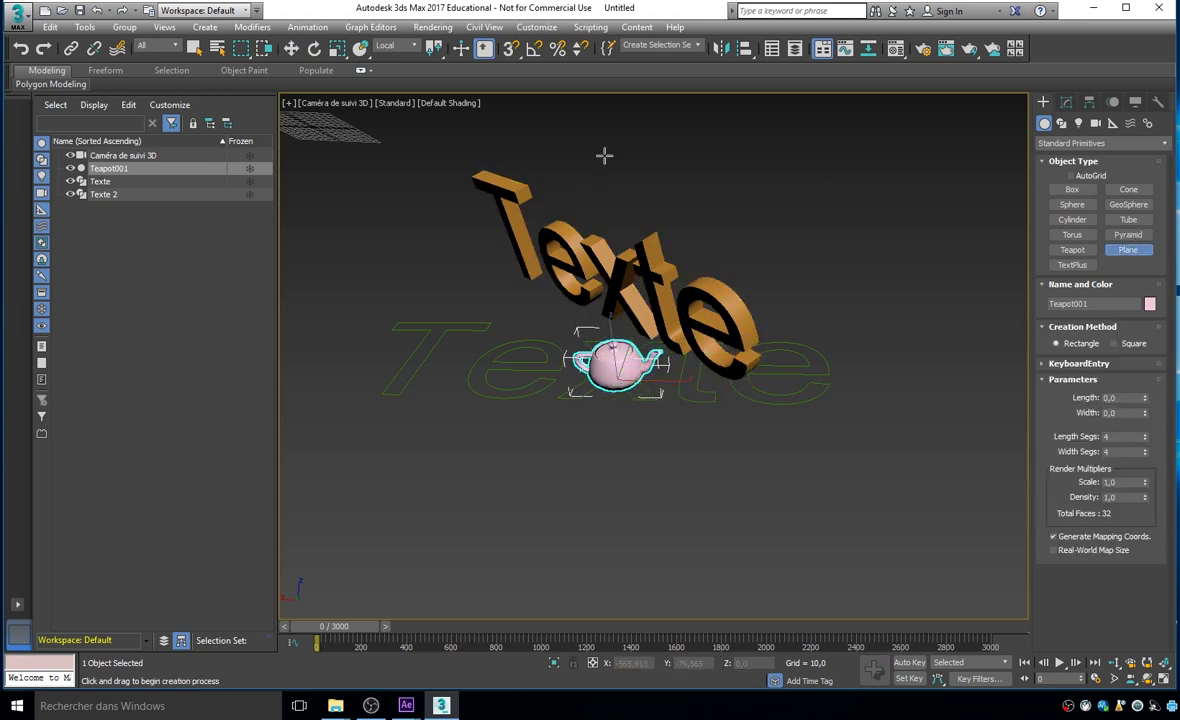
pyautogui.moveTo(325, 135); pyautogui.dragTo(325, 175)
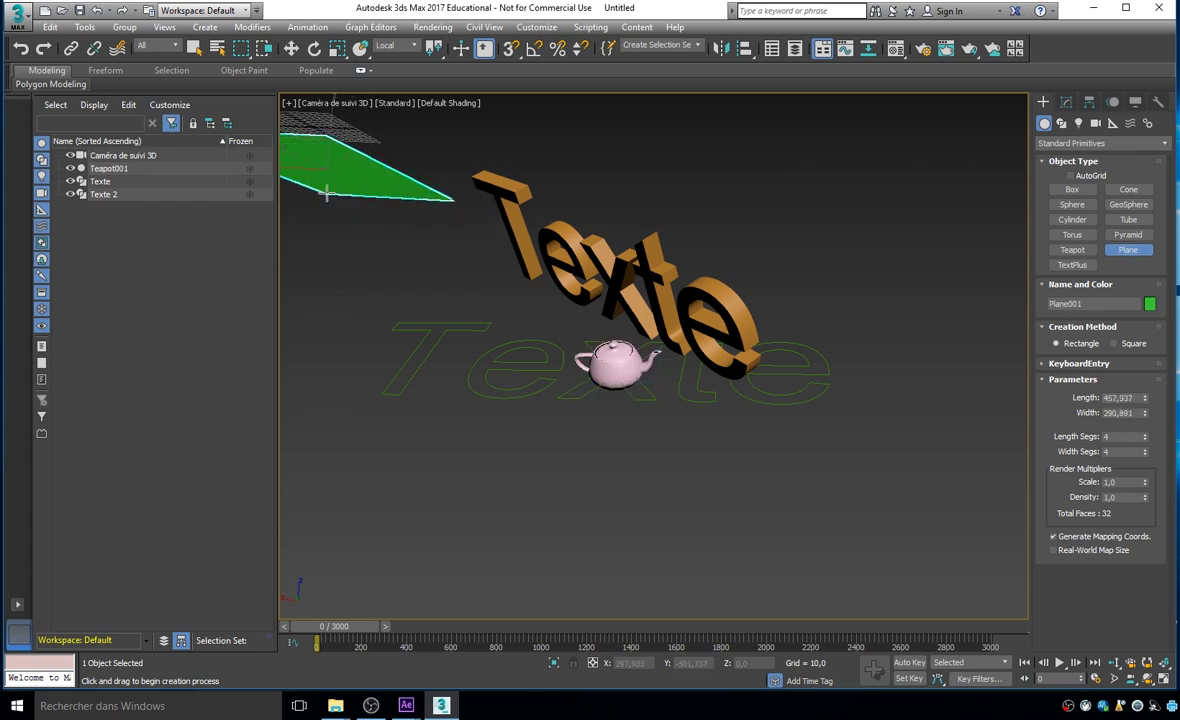
pyautogui.click(291, 48)
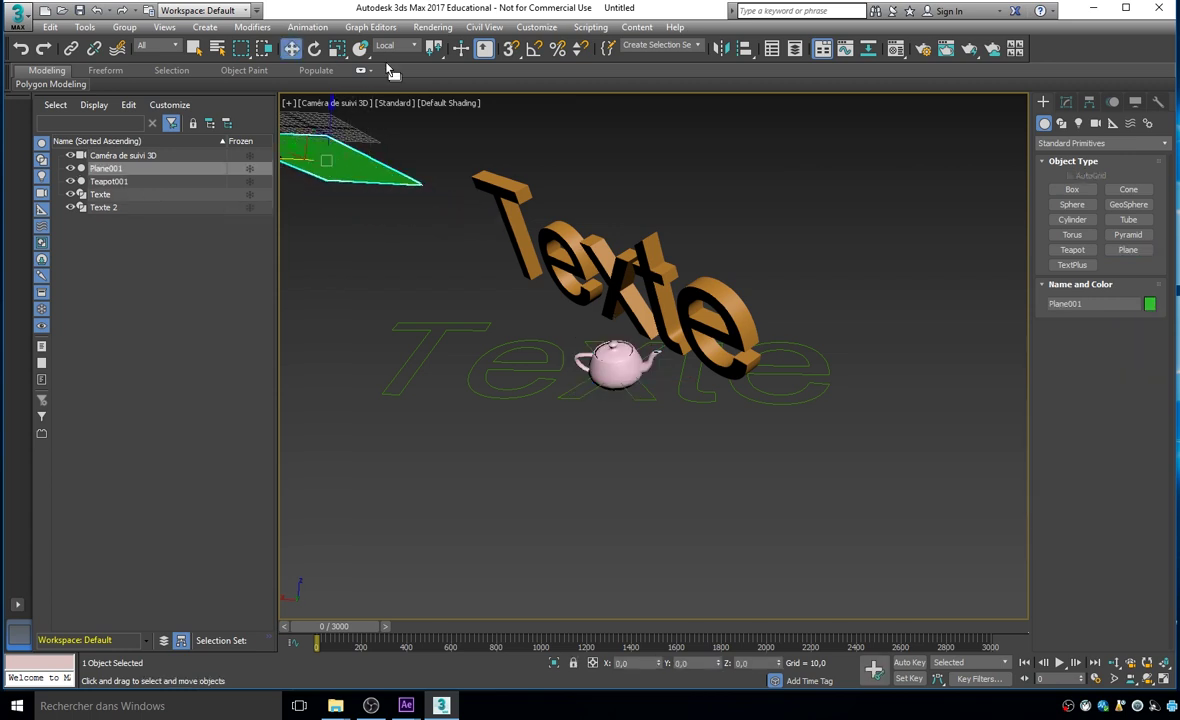
pyautogui.click(743, 48)
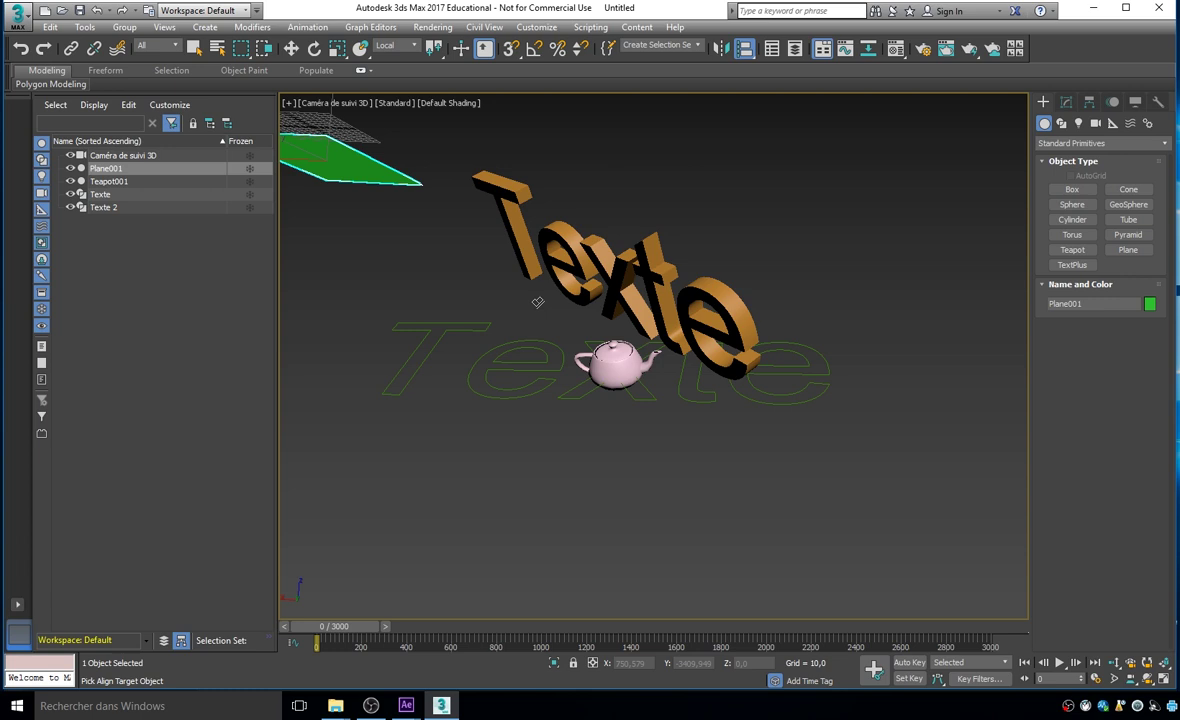
pyautogui.click(525, 371)
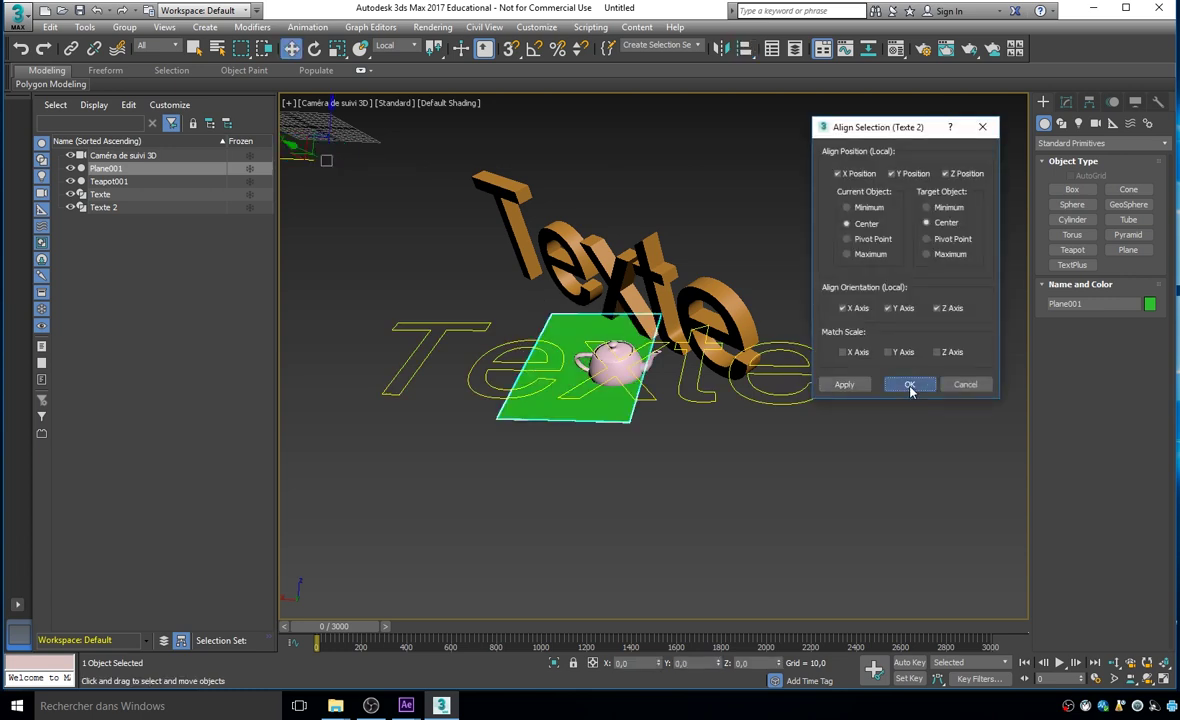
pyautogui.click(909, 386)
# Step: Scale the plane into a large ground floor, rotate it about Z, and deselect it
pyautogui.click(337, 48)
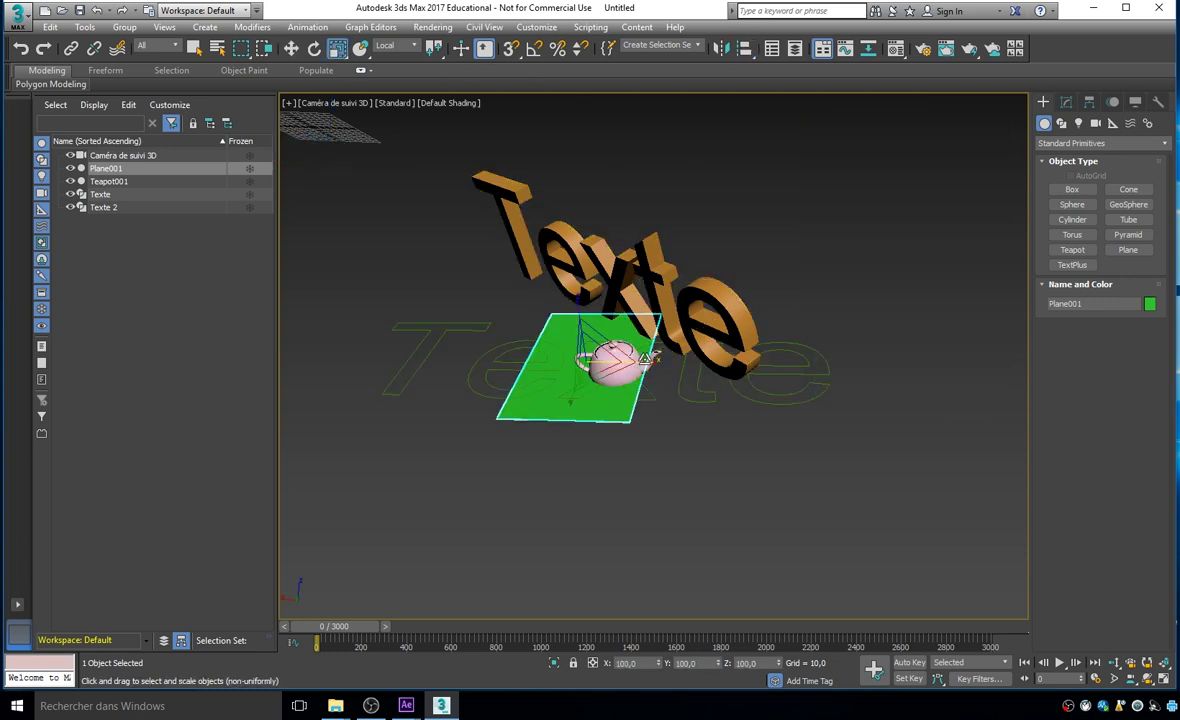
pyautogui.moveTo(645, 358); pyautogui.dragTo(850, 378)
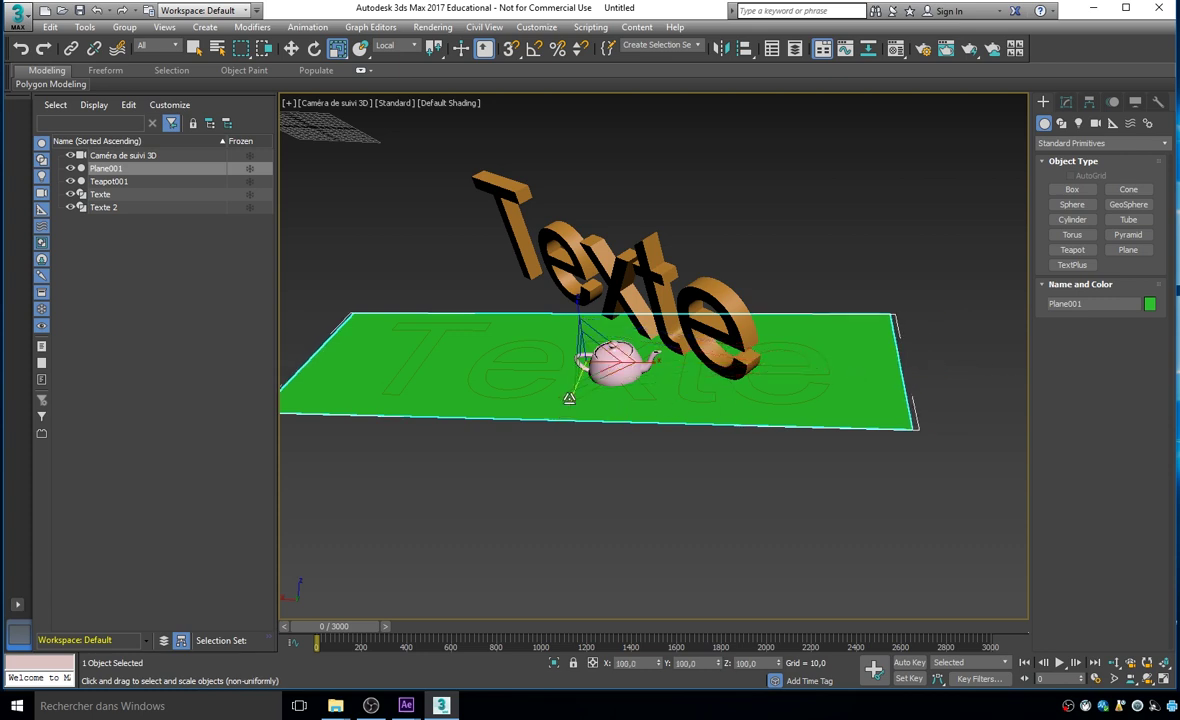
pyautogui.moveTo(525, 367); pyautogui.dragTo(569, 402)
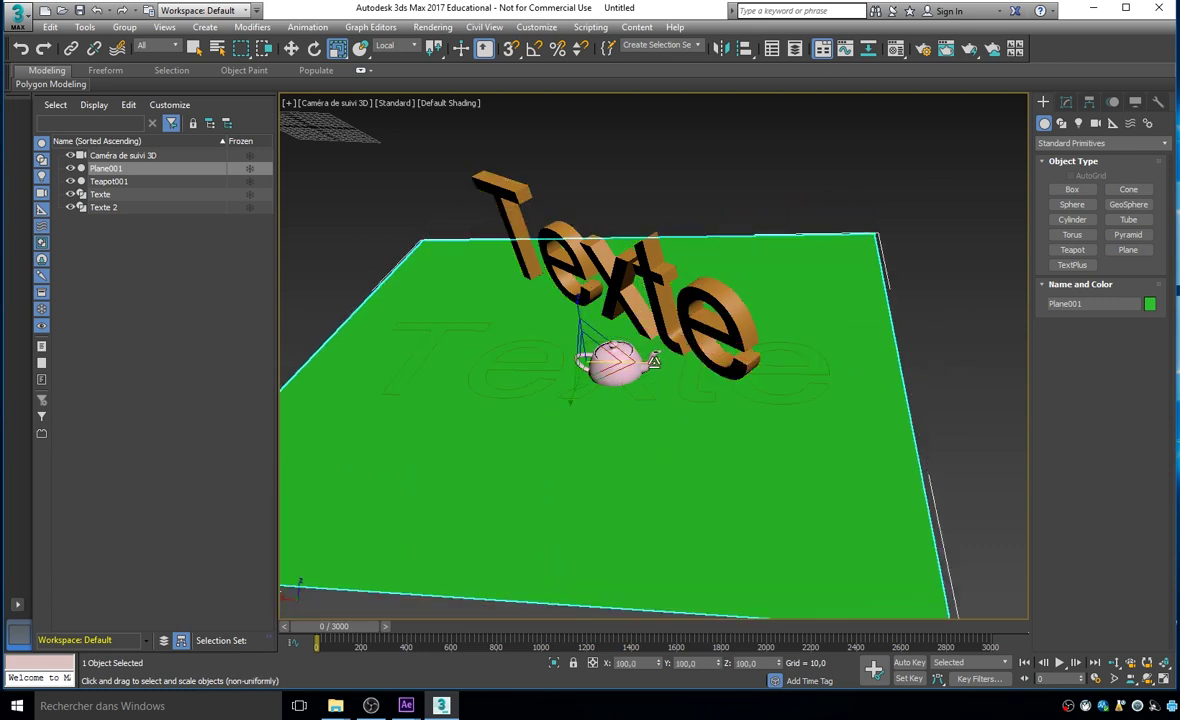
pyautogui.moveTo(653, 360); pyautogui.dragTo(720, 352)
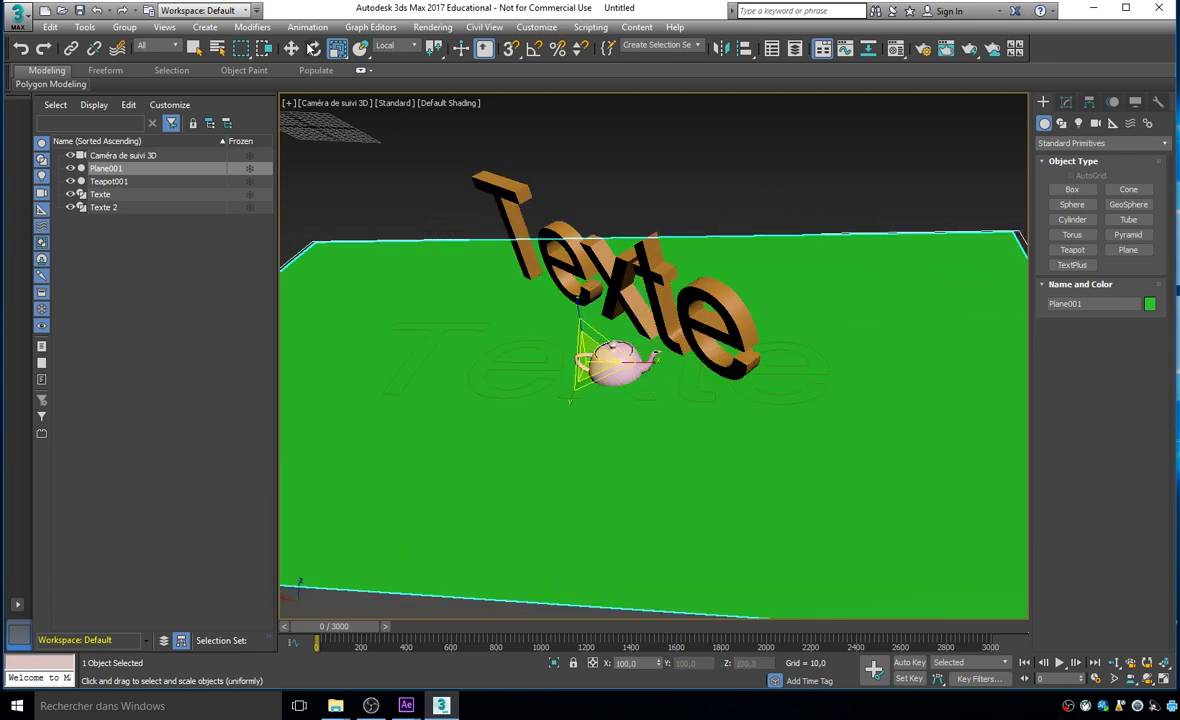
pyautogui.press('e')
pyautogui.moveTo(591, 390); pyautogui.dragTo(545, 395)
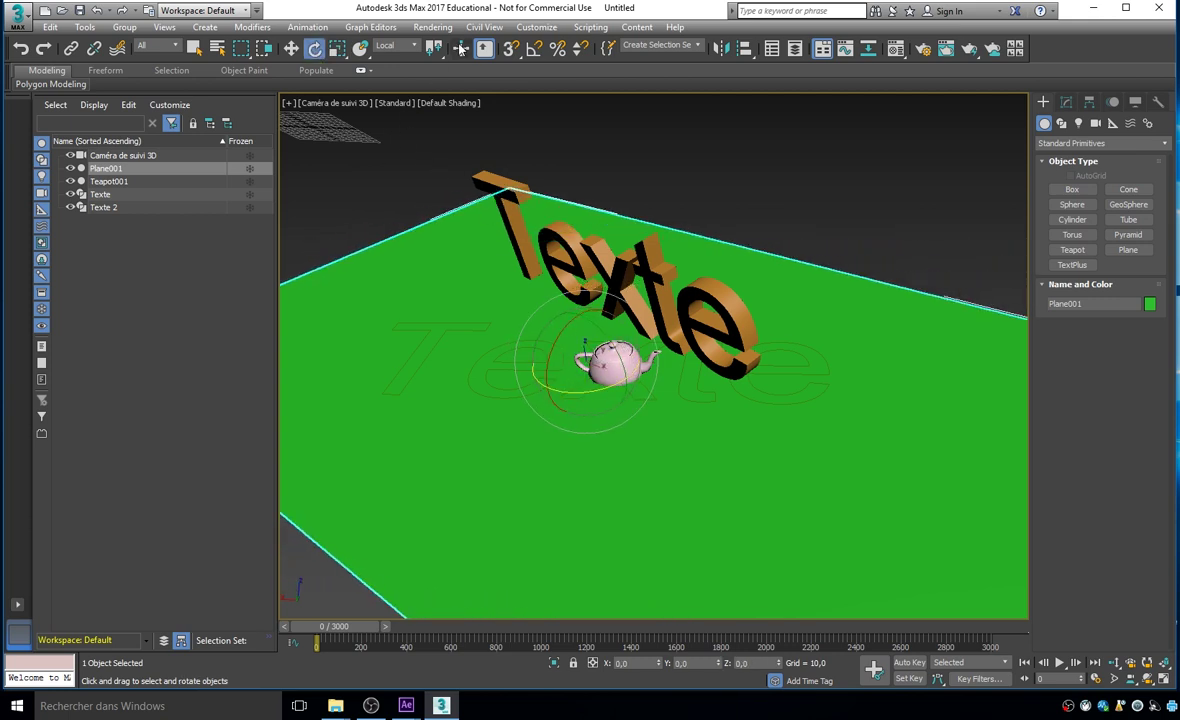
pyautogui.click(758, 157)
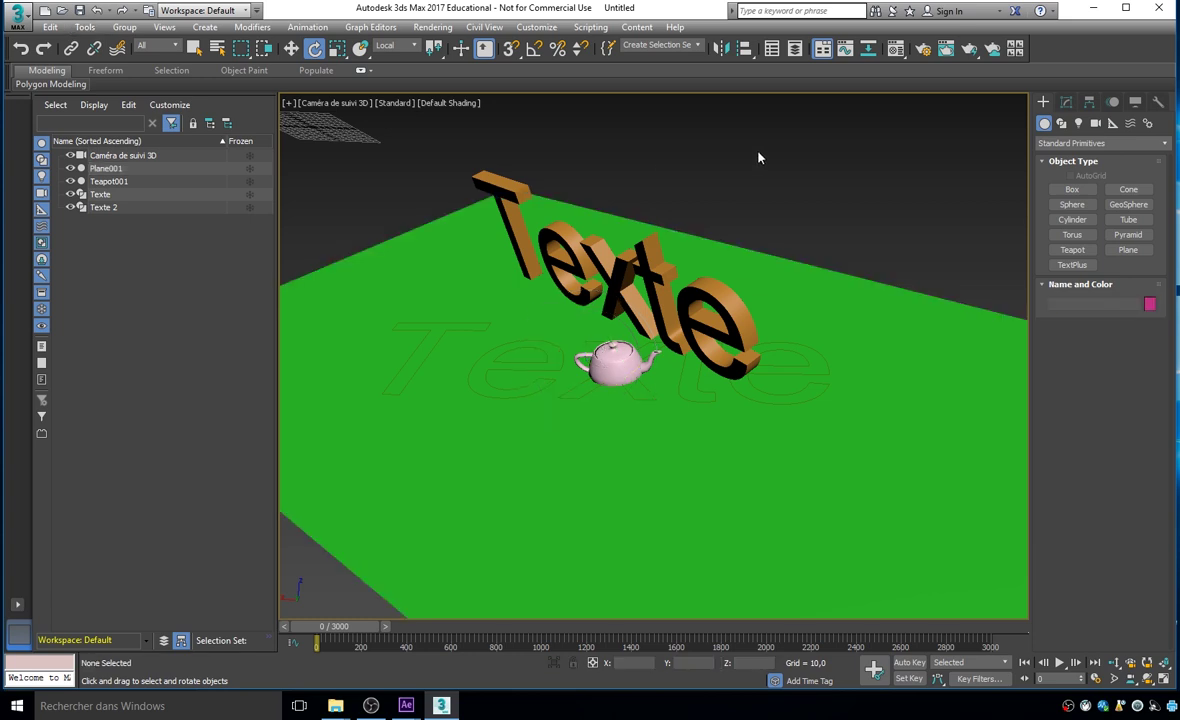
# Step: Turn the first Material Editor slot into a Matte/Shadow material and apply it to the plane
pyautogui.click(896, 49)
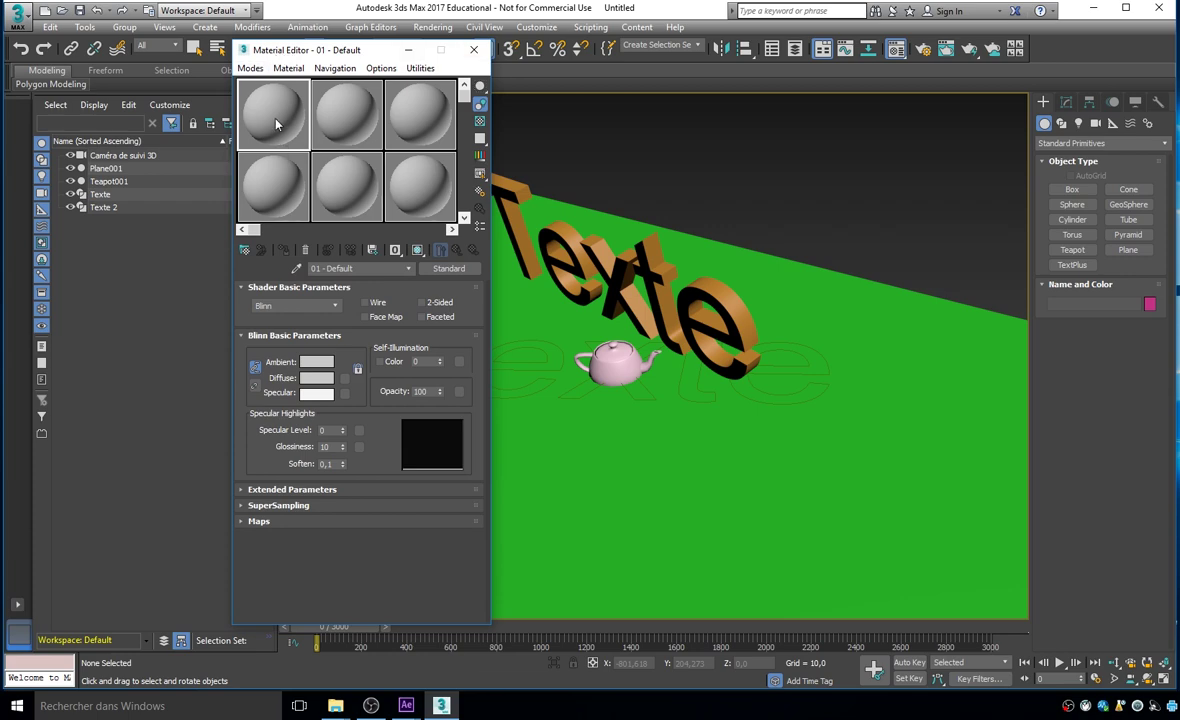
pyautogui.click(448, 269)
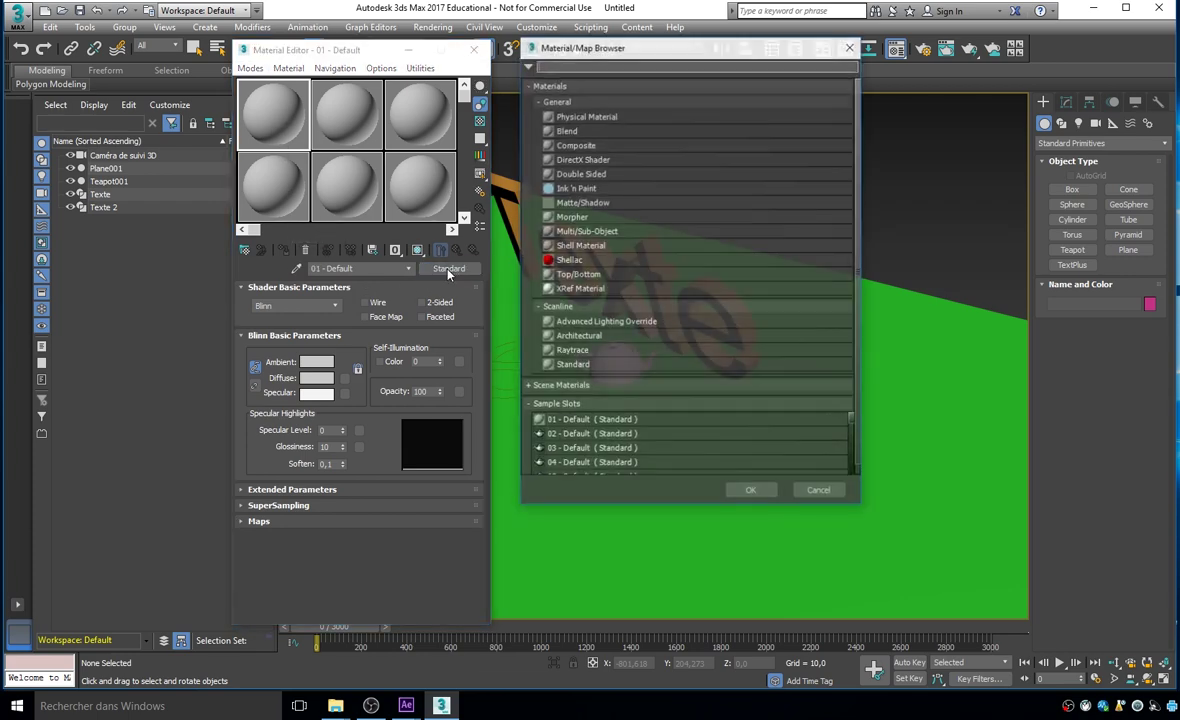
pyautogui.doubleClick(582, 203)
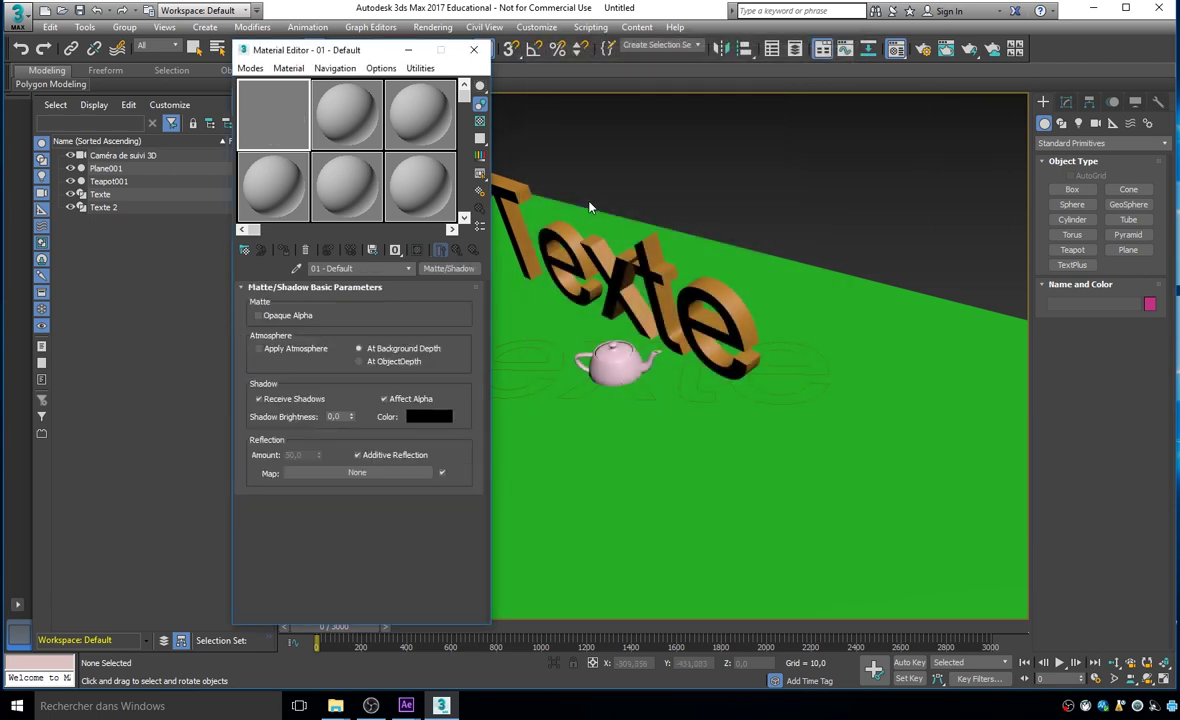
pyautogui.moveTo(263, 105); pyautogui.dragTo(836, 500)
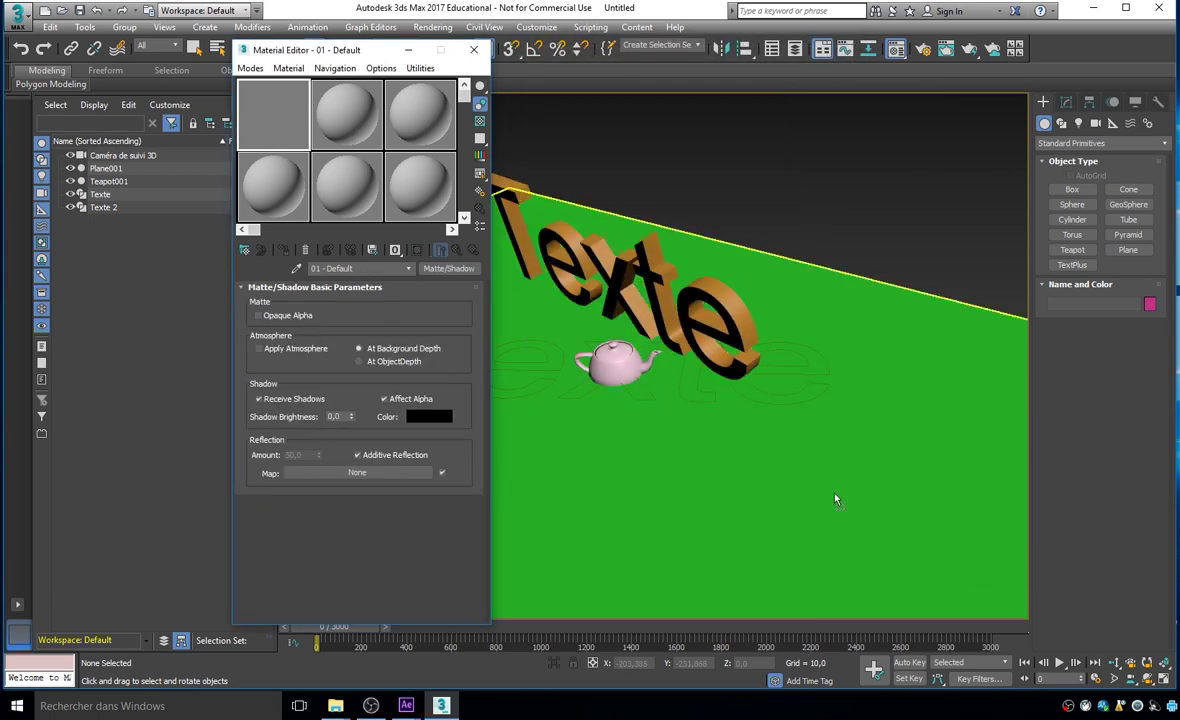
# Step: Set the Environment background colour to red and test-render the text and teapot over it
pyautogui.click(474, 49)
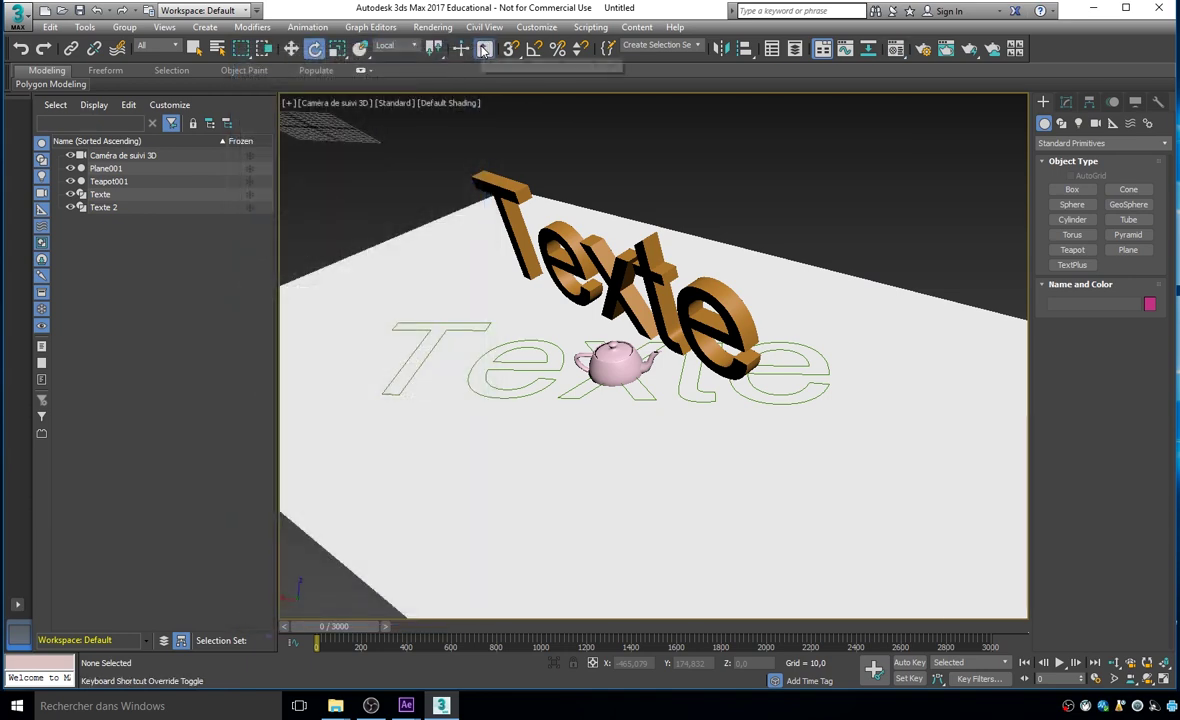
pyautogui.click(432, 27)
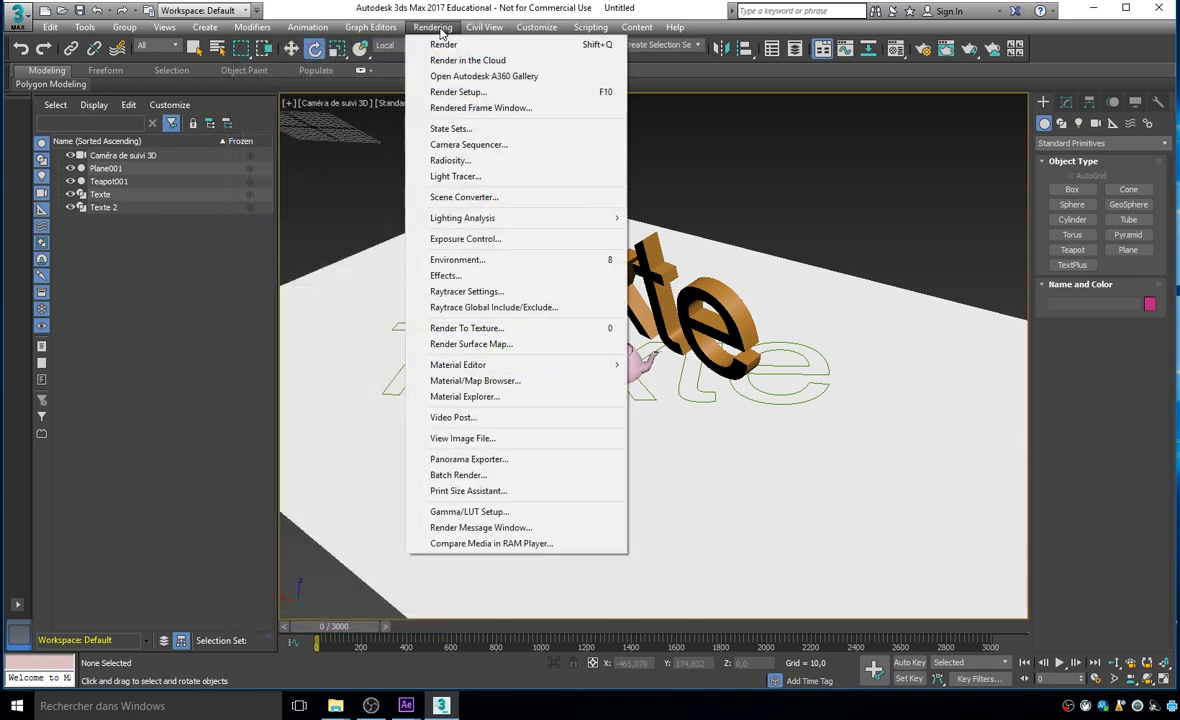
pyautogui.click(477, 262)
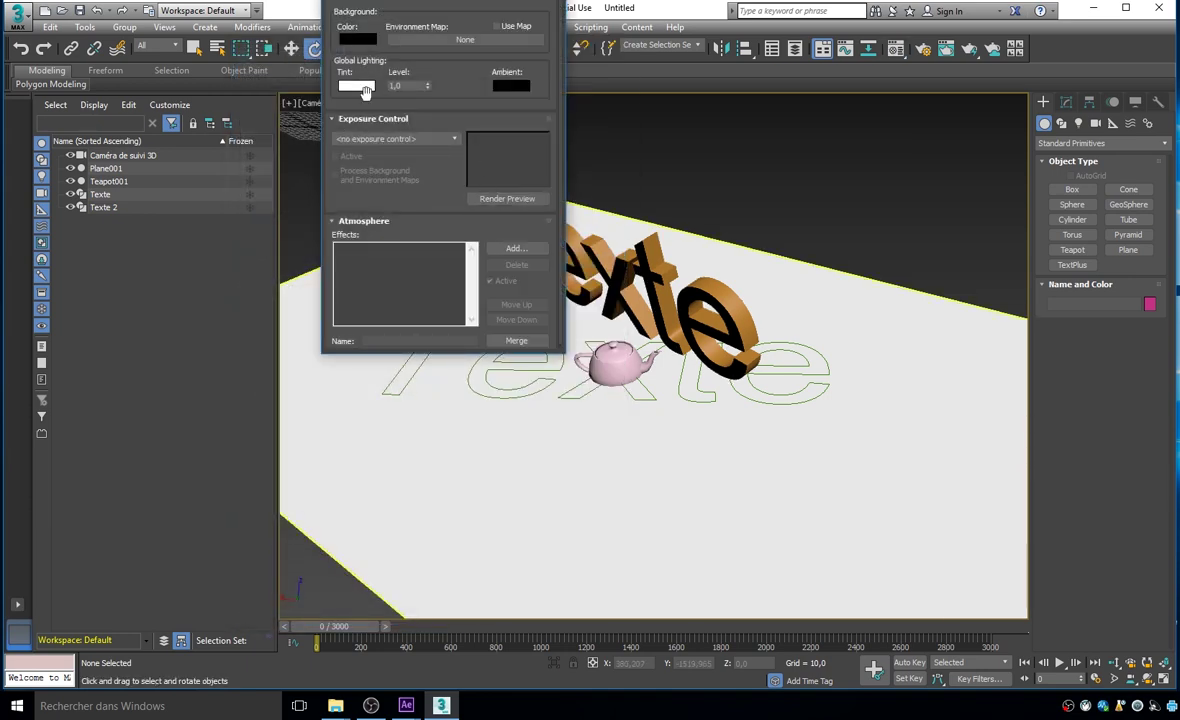
pyautogui.click(356, 40)
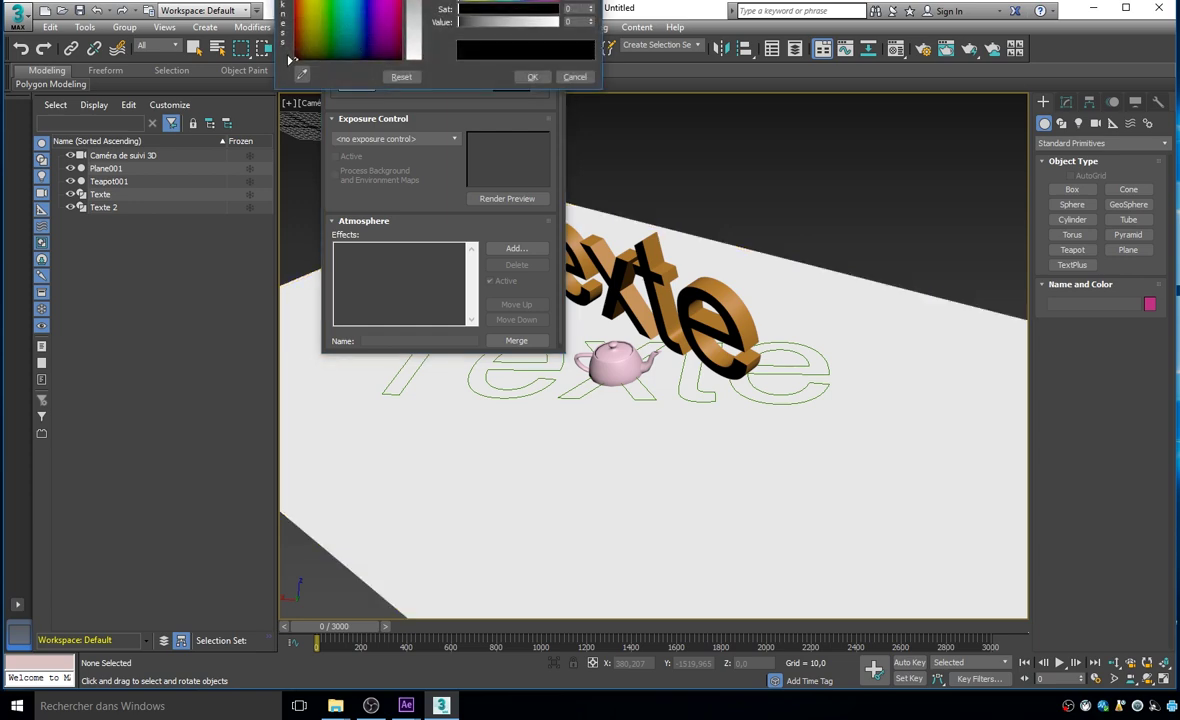
pyautogui.click(382, 14)
pyautogui.click(526, 77)
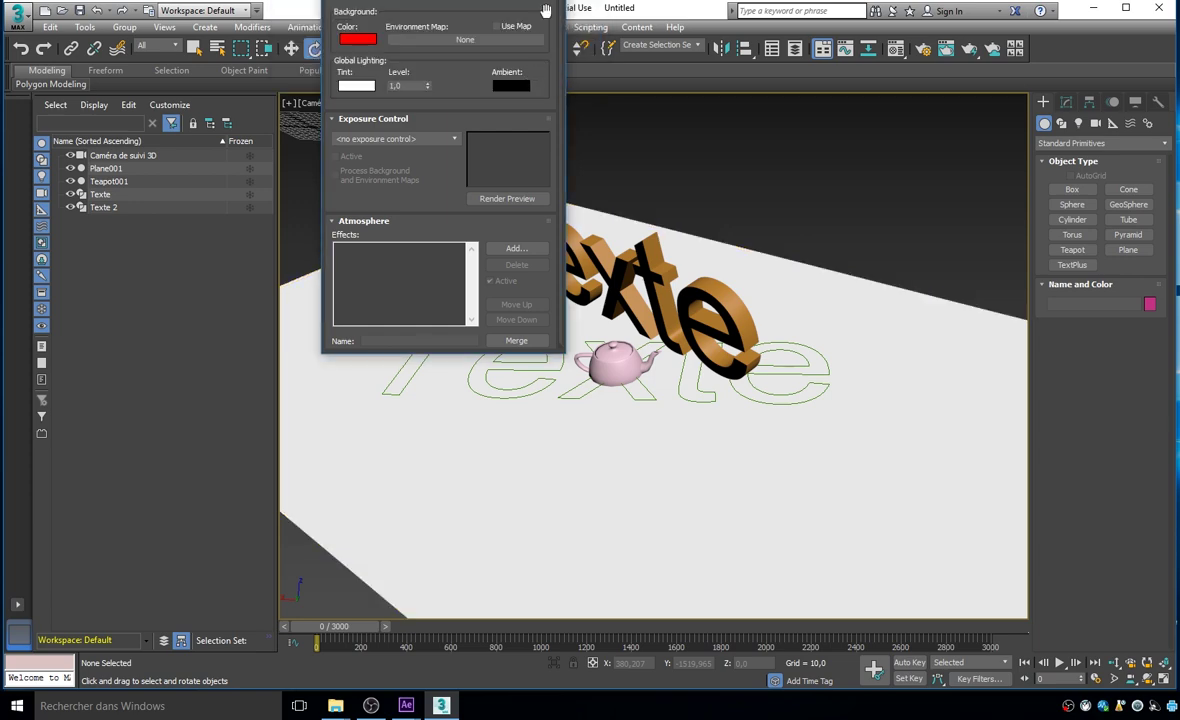
pyautogui.hotkey('shift', 'q')
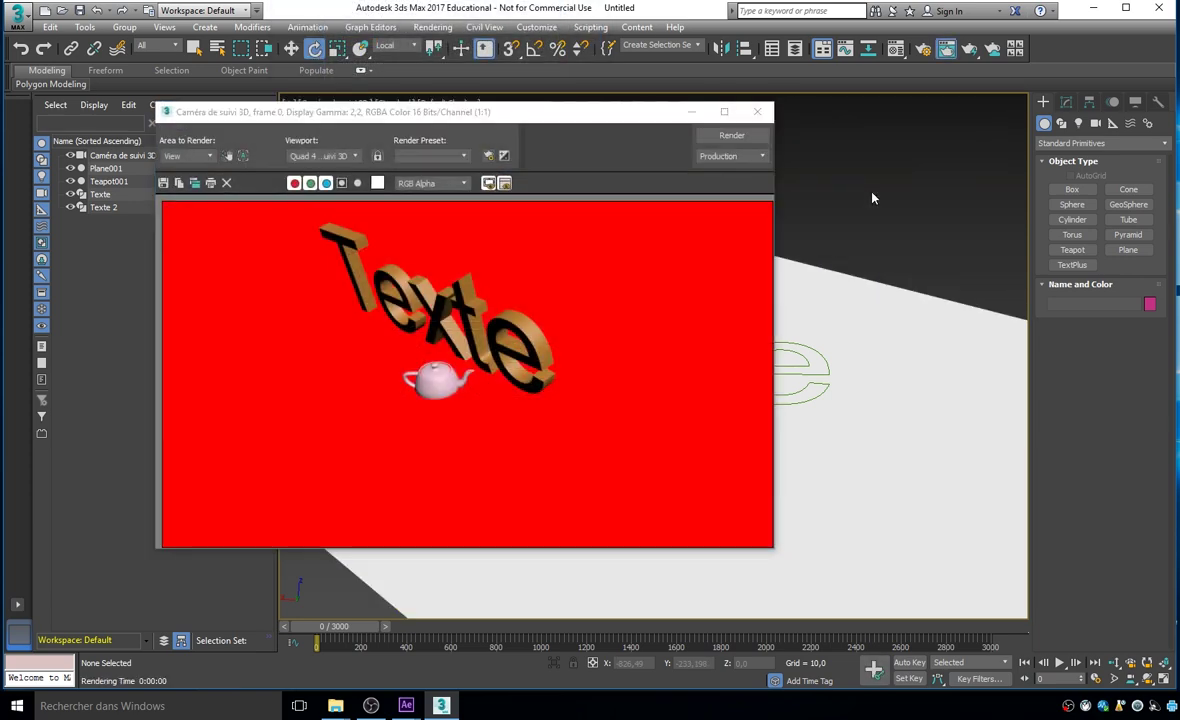
pyautogui.click(759, 113)
# Step: Place a standard Omni light near the text and teapot
pyautogui.click(1079, 123)
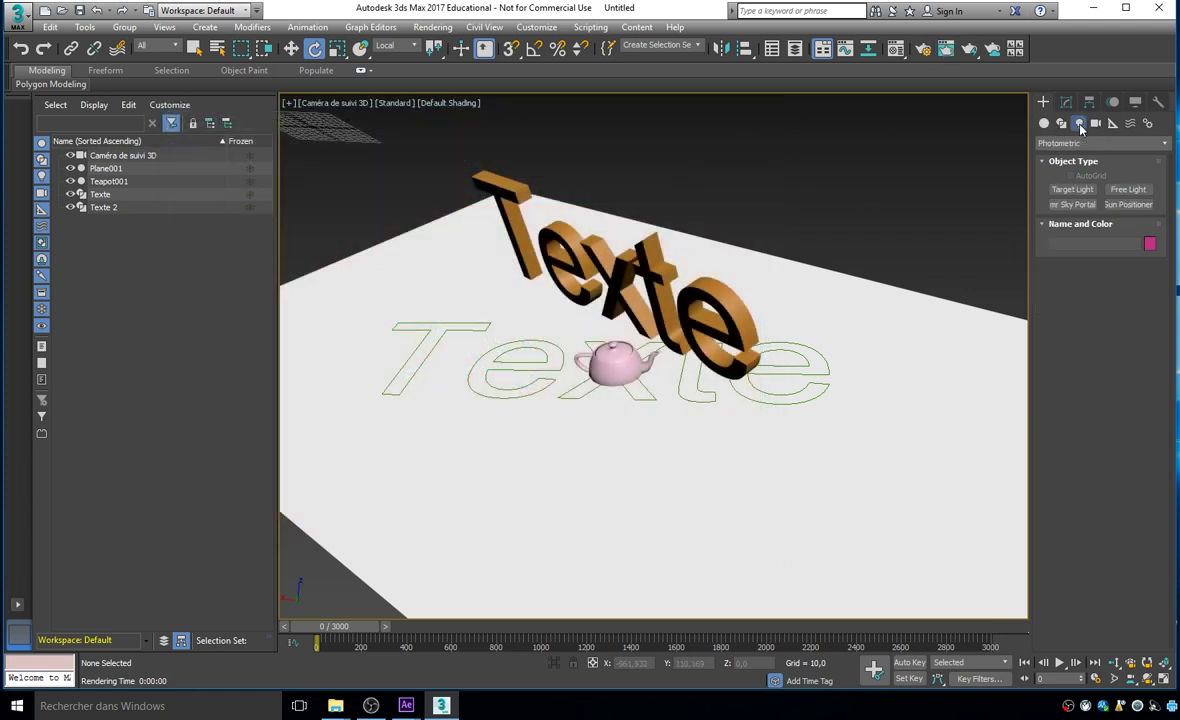
pyautogui.click(1085, 143)
pyautogui.click(1058, 172)
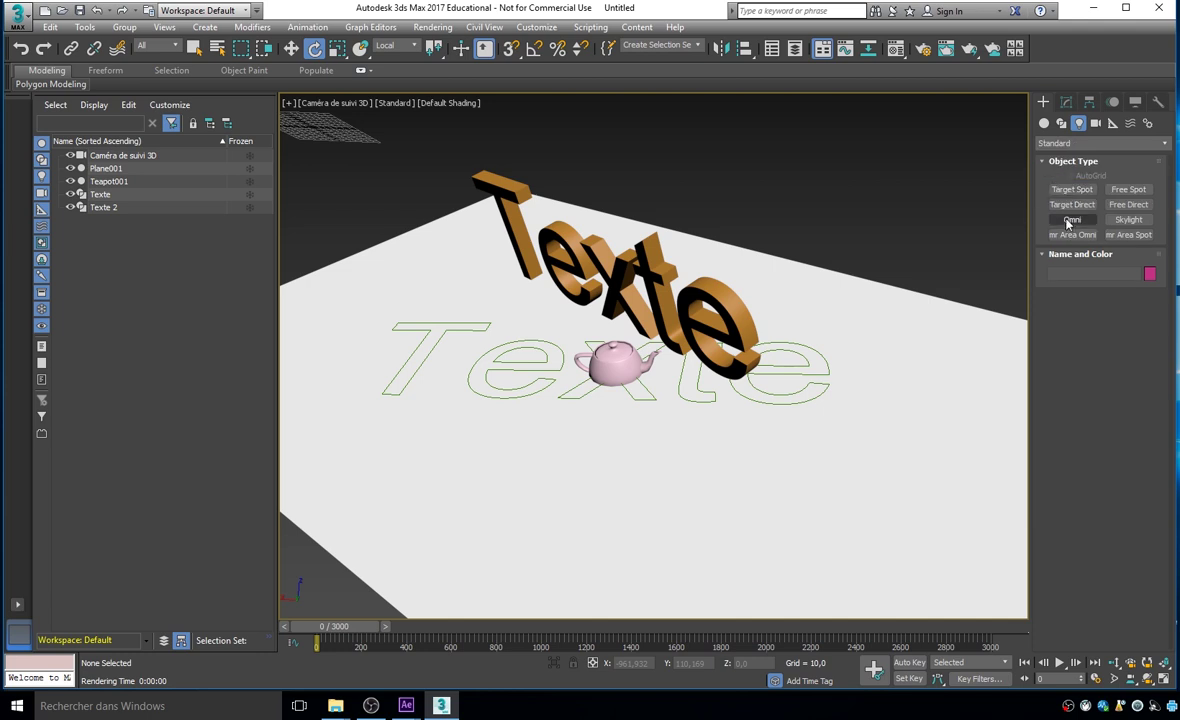
pyautogui.click(1072, 219)
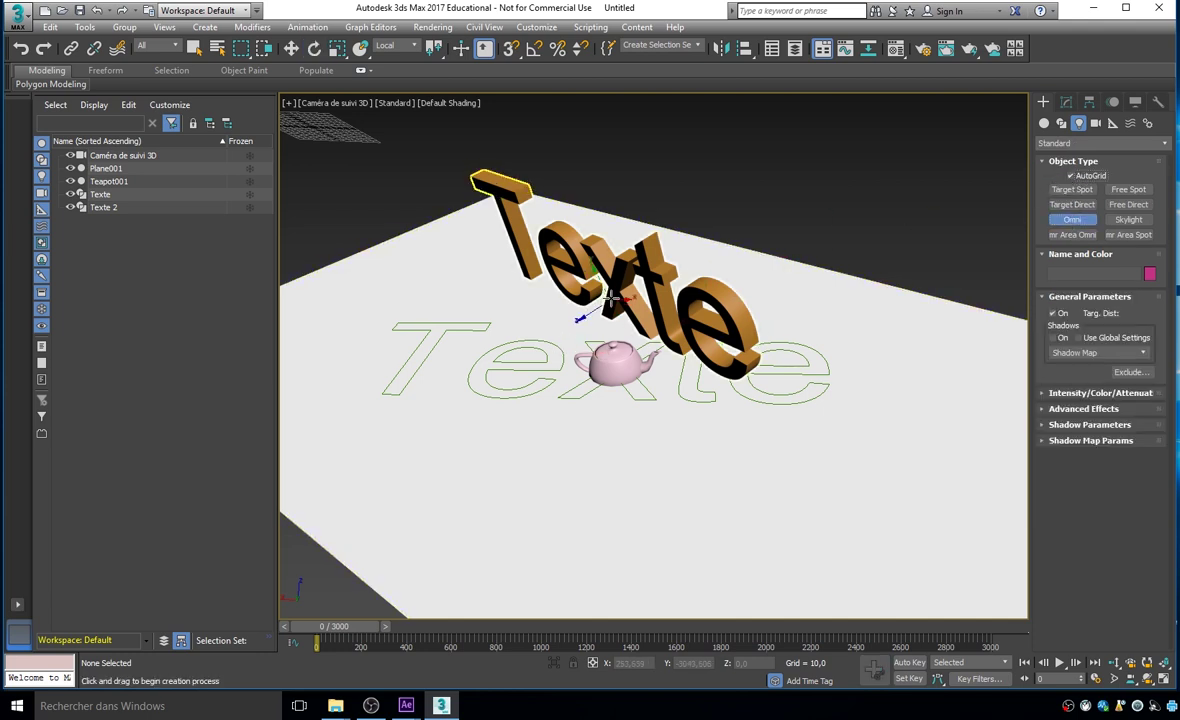
pyautogui.click(612, 294)
# Step: Shade the viewport with Illuminate with Scene Lights and move the omni light toward the teapot
pyautogui.click(291, 48)
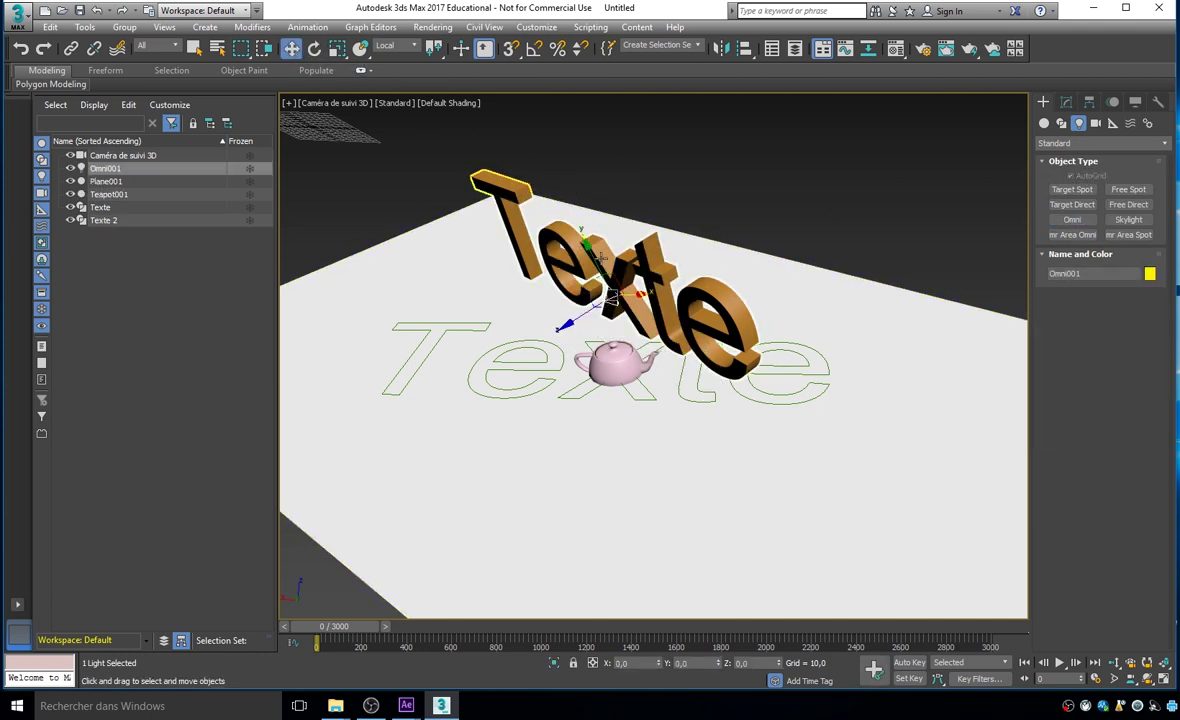
pyautogui.click(390, 103)
pyautogui.moveTo(447, 185)
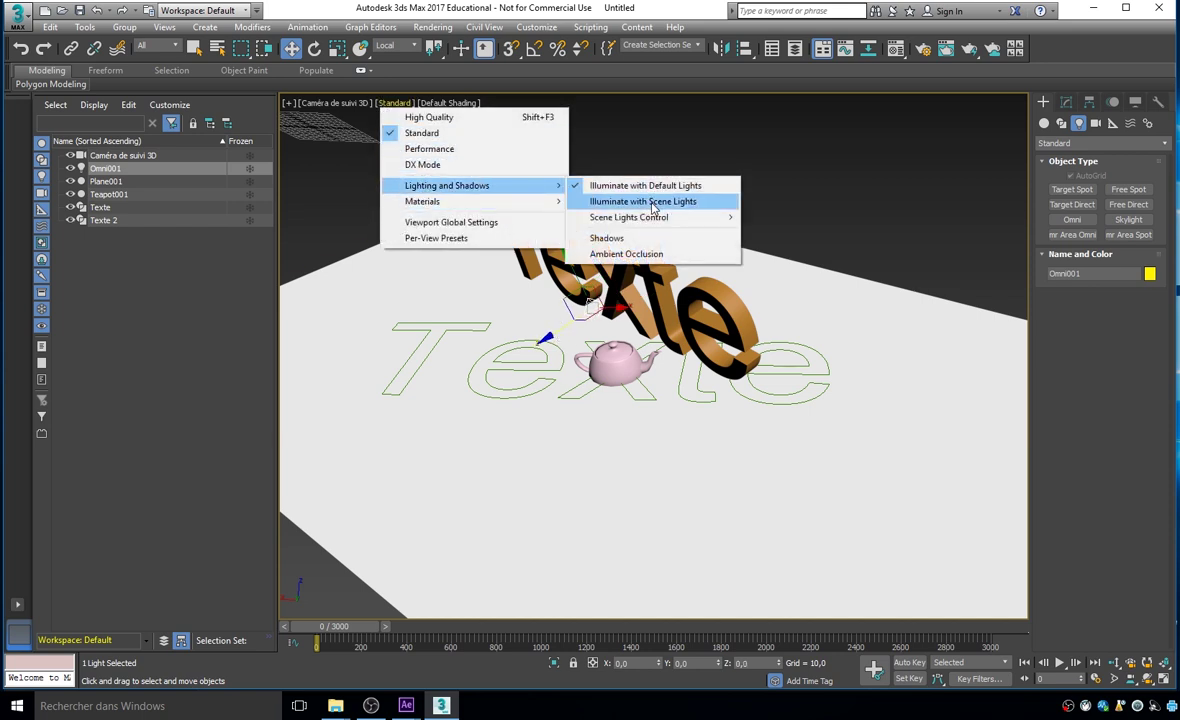
pyautogui.click(653, 203)
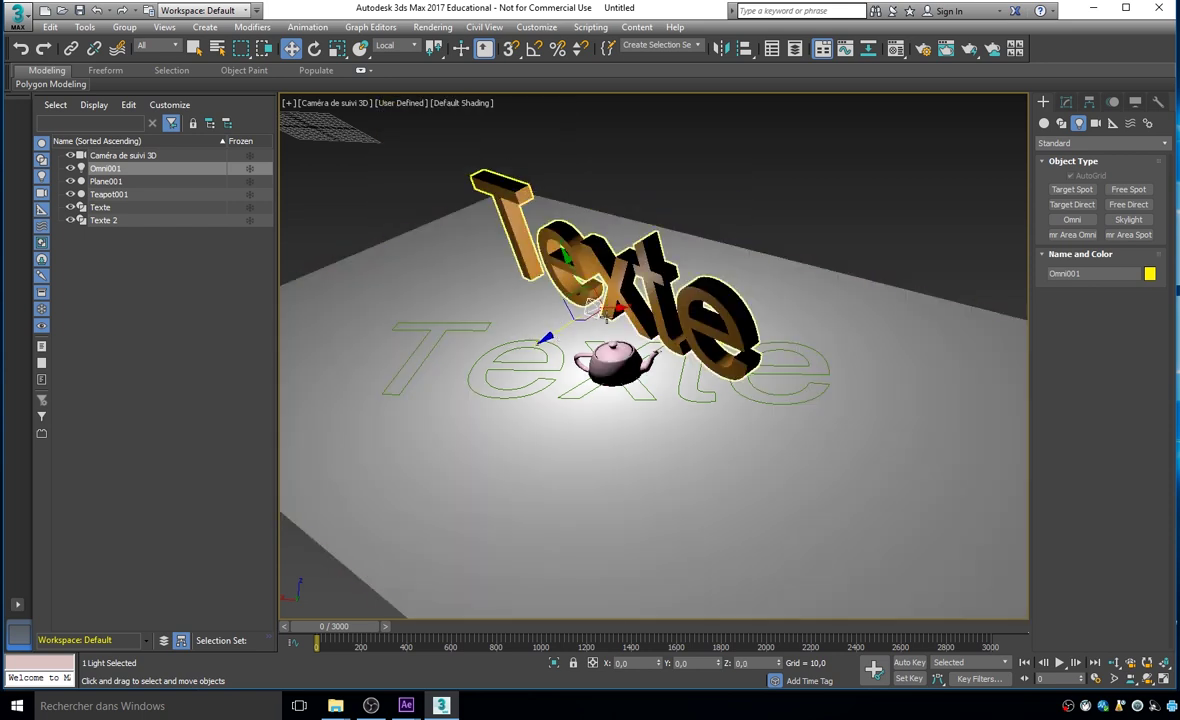
pyautogui.moveTo(565, 325); pyautogui.dragTo(601, 308)
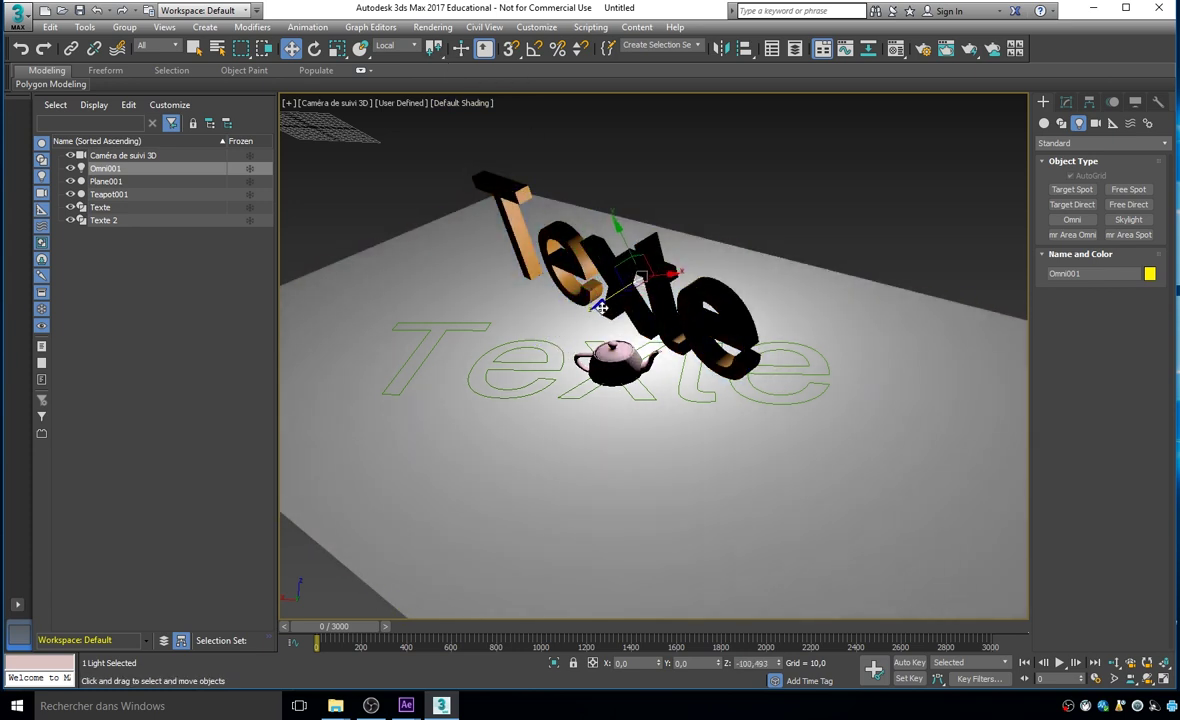
# Step: Switch to Perspective view, orbit around the scene, and move the omni light left
pyautogui.press('p')
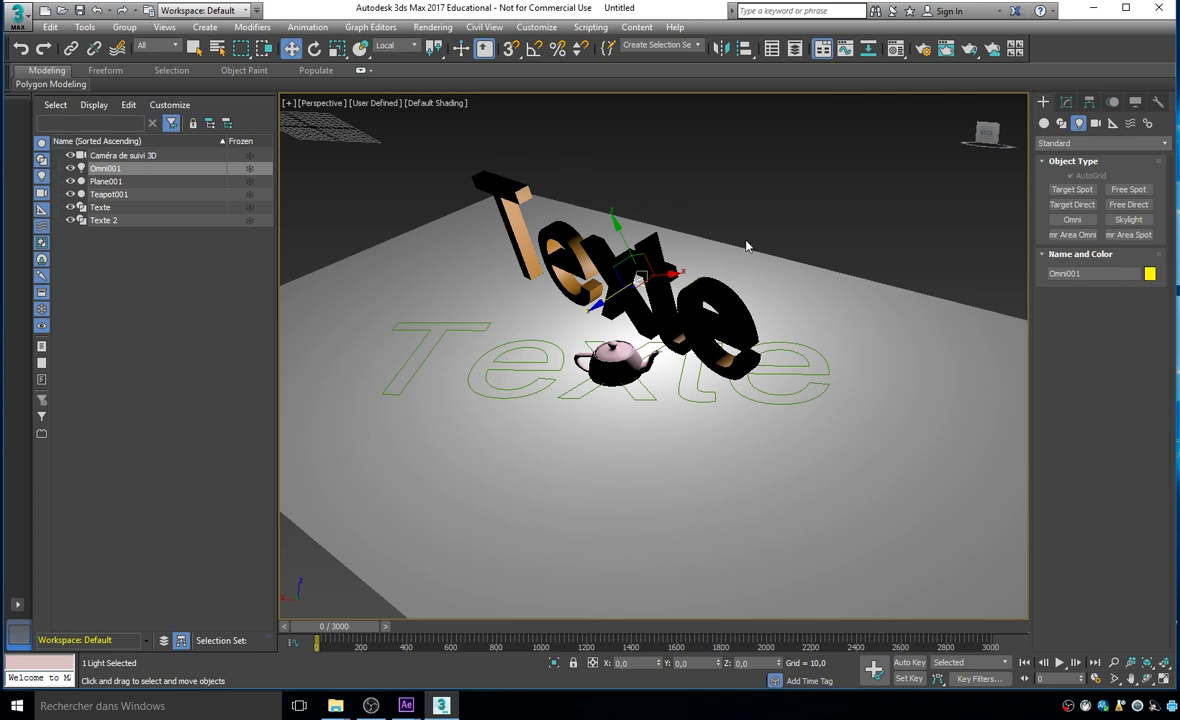
pyautogui.moveTo(746, 246)
pyautogui.keyDown('alt'); pyautogui.mouseDown(button='middle')
pyautogui.moveTo(790, 283)
pyautogui.moveTo(803, 258)
pyautogui.mouseUp(button='middle'); pyautogui.keyUp('alt')
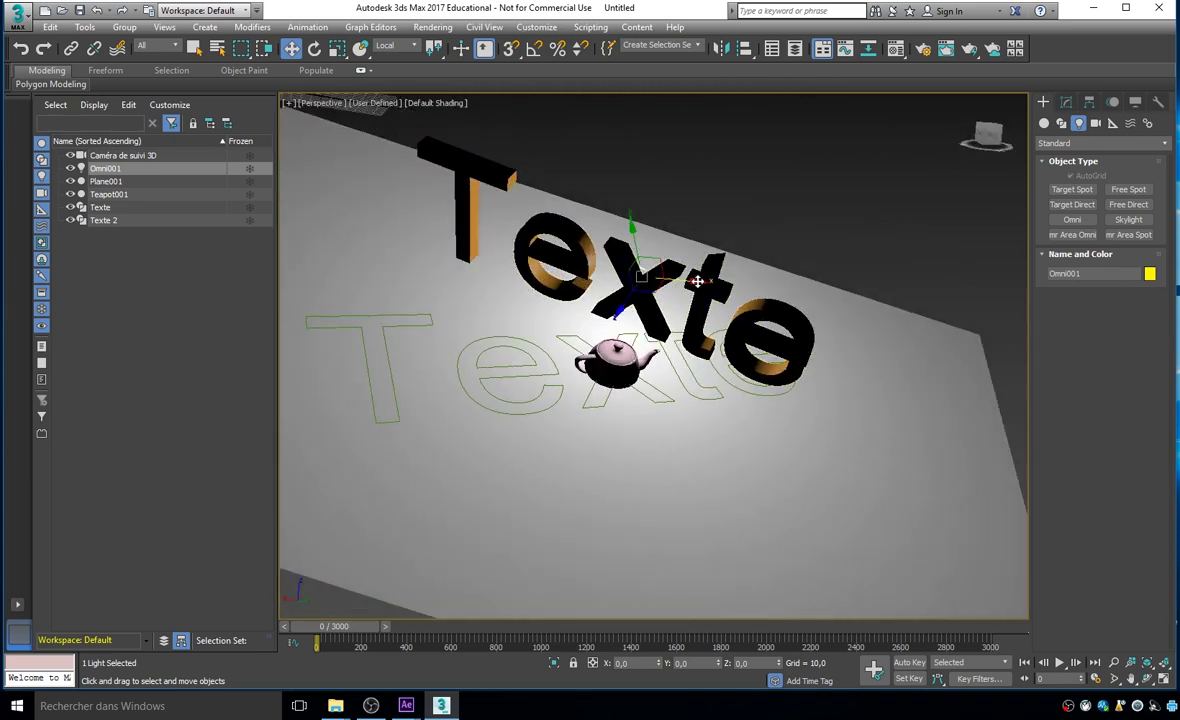
pyautogui.moveTo(697, 281)
pyautogui.mouseDown()
pyautogui.moveTo(659, 286)
pyautogui.moveTo(592, 208)
pyautogui.mouseUp()
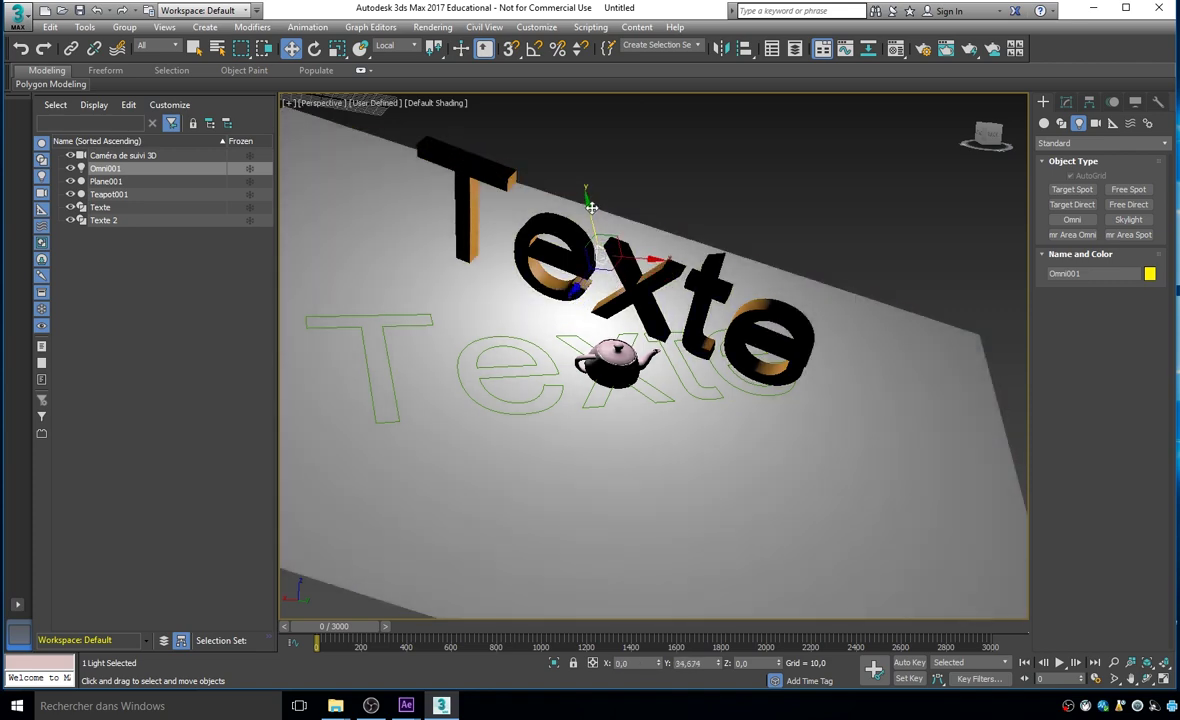
pyautogui.keyDown('alt'); pyautogui.moveTo(592, 208); pyautogui.dragTo(575, 258, button='middle'); pyautogui.keyUp('alt')
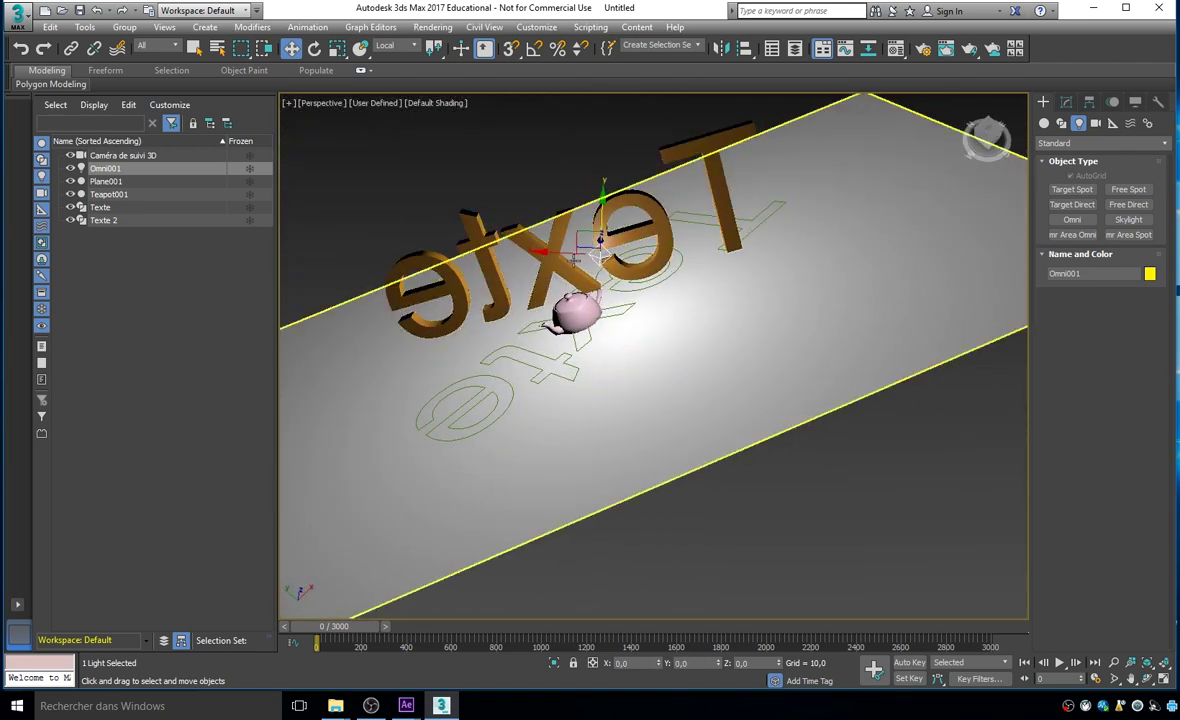
# Step: Copy the omni light as Omni002, move it along X, and orbit until the text reads correctly
pyautogui.keyDown('shift'); pyautogui.moveTo(575, 258); pyautogui.dragTo(506, 260); pyautogui.keyUp('shift')
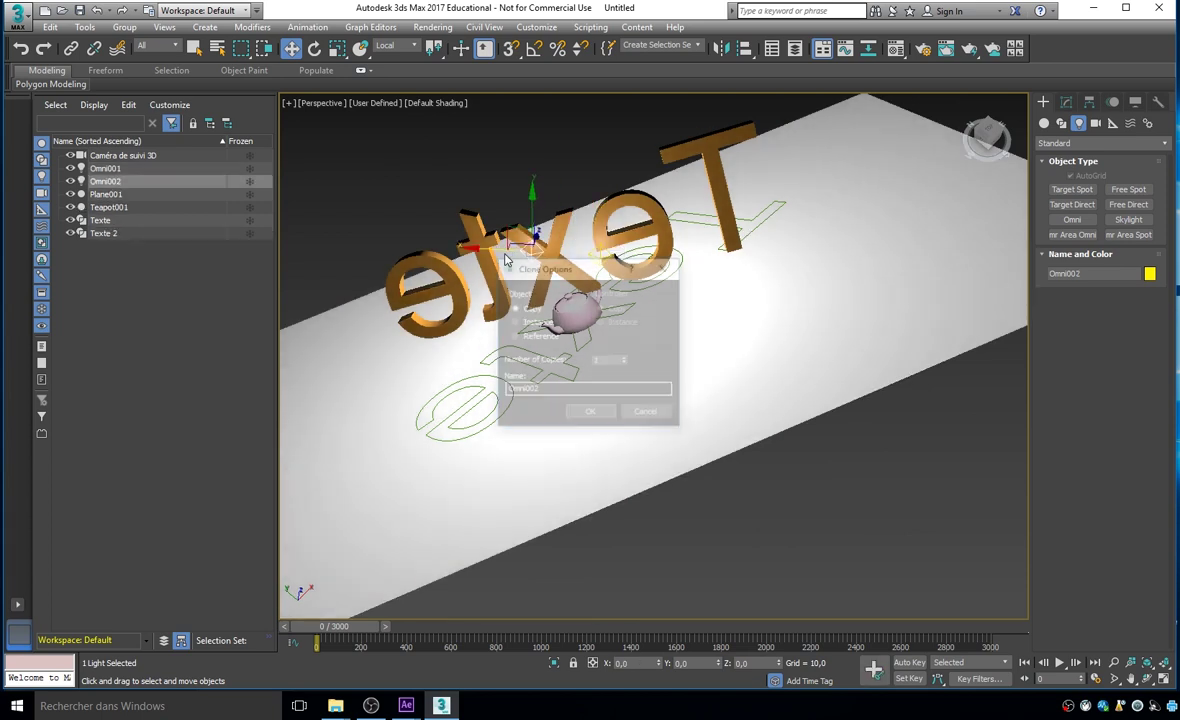
pyautogui.click(591, 413)
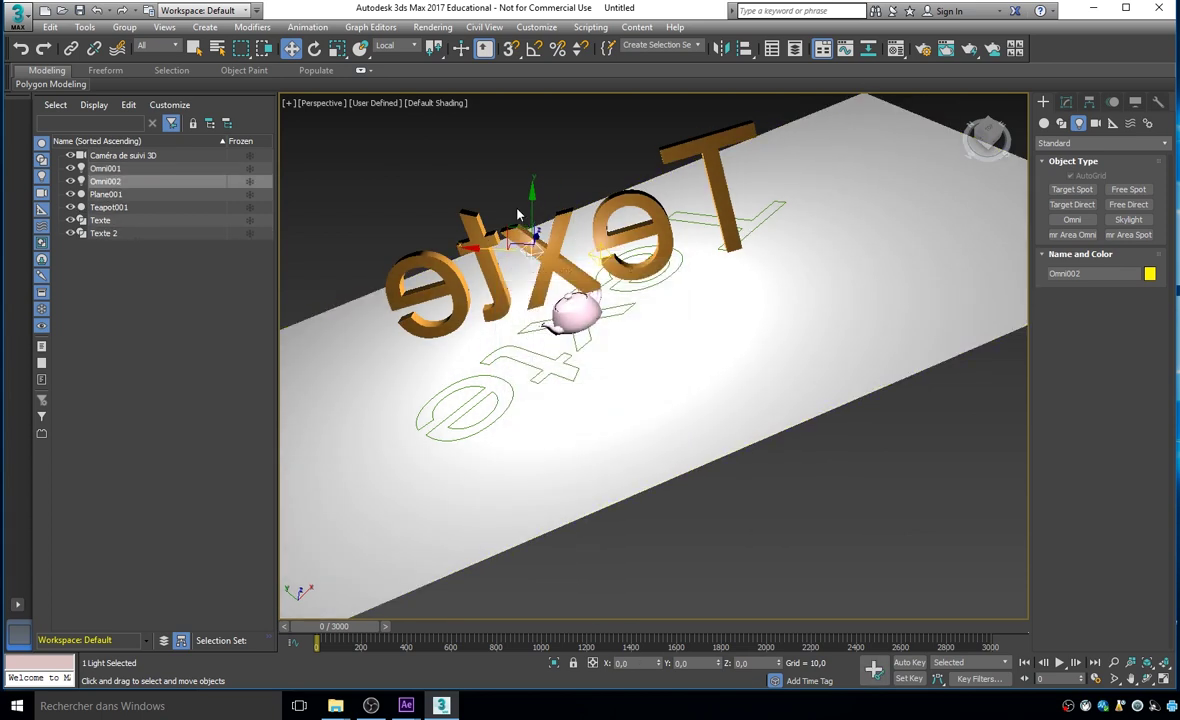
pyautogui.moveTo(533, 197); pyautogui.dragTo(468, 276)
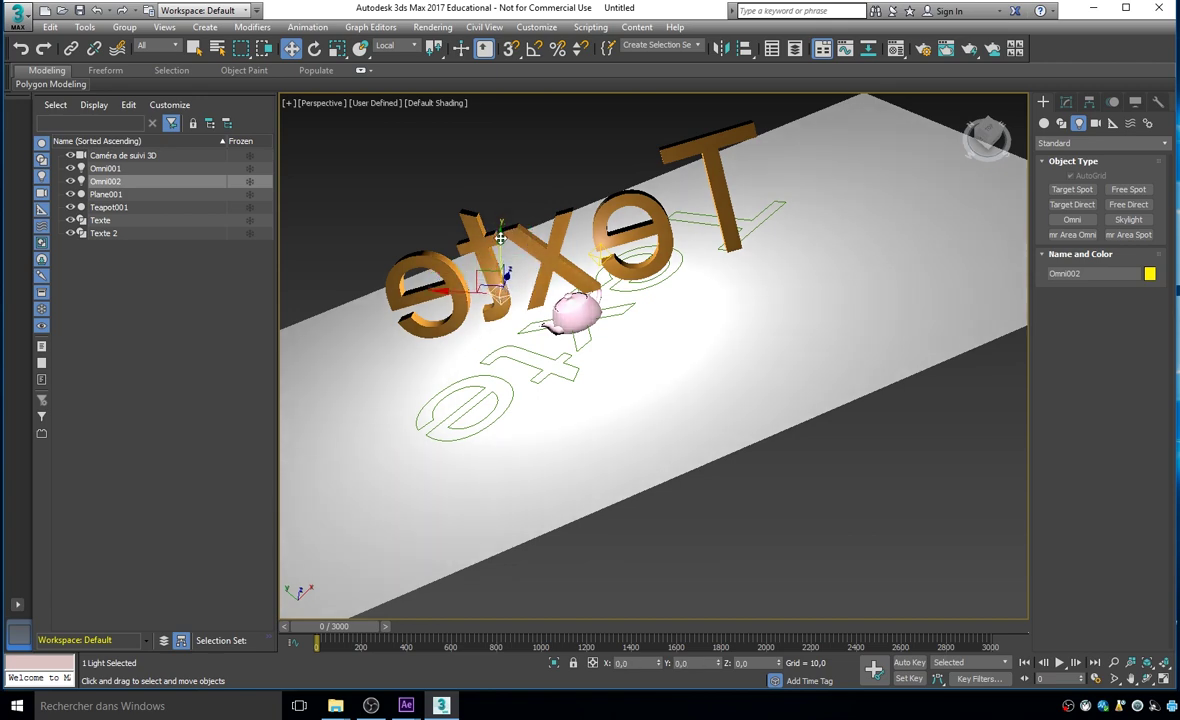
pyautogui.moveTo(498, 222)
pyautogui.keyDown('alt'); pyautogui.mouseDown(button='middle')
pyautogui.moveTo(677, 337)
pyautogui.moveTo(803, 229)
pyautogui.moveTo(808, 205)
pyautogui.moveTo(777, 190)
pyautogui.moveTo(595, 387)
pyautogui.moveTo(622, 363)
pyautogui.moveTo(742, 440)
pyautogui.moveTo(719, 517)
pyautogui.mouseUp(button='middle'); pyautogui.keyUp('alt')
pyautogui.hotkey('shift', 'z')
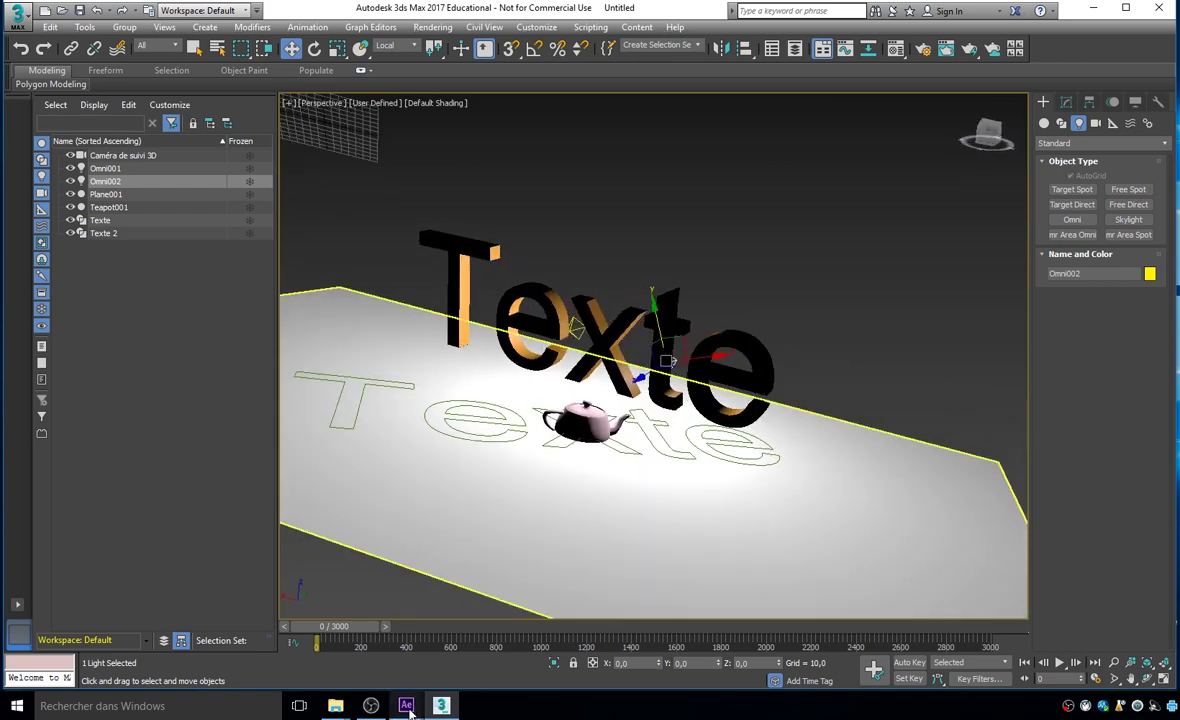
# Step: In After Effects, scrub the Autodesk Link comp to about 0:00:03:12 to check both Texte layers
pyautogui.moveTo(406, 706)
pyautogui.click(308, 602)
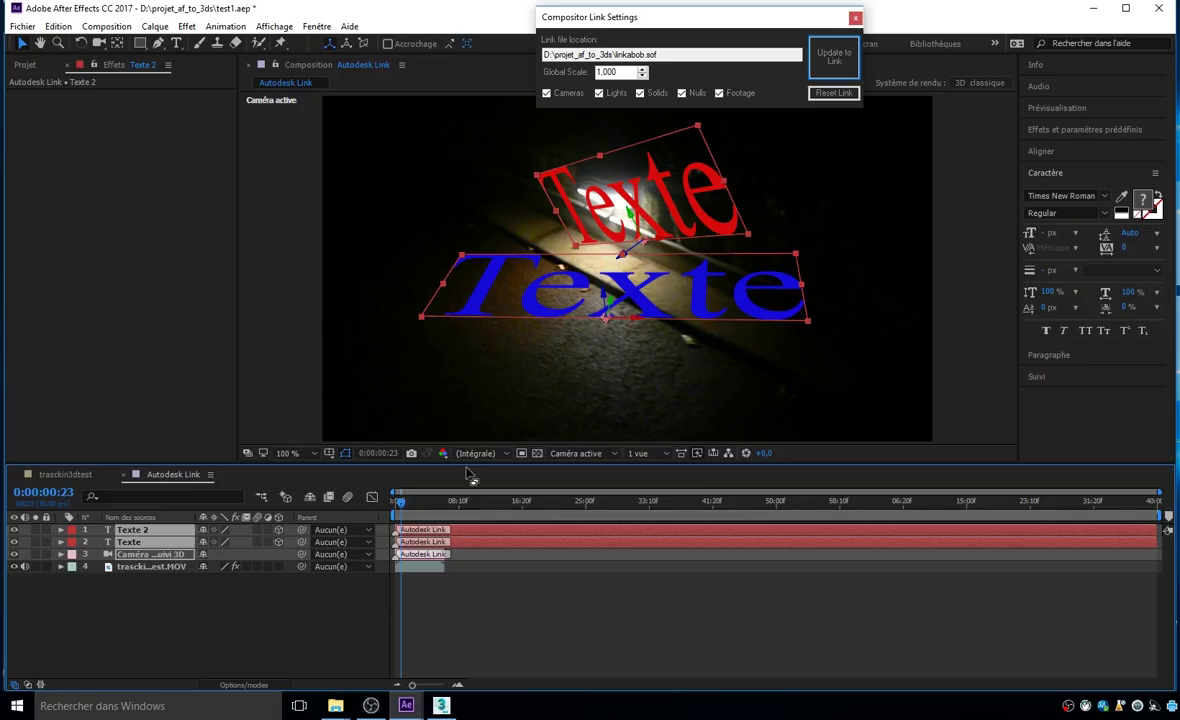
pyautogui.moveTo(399, 502); pyautogui.dragTo(421, 508)
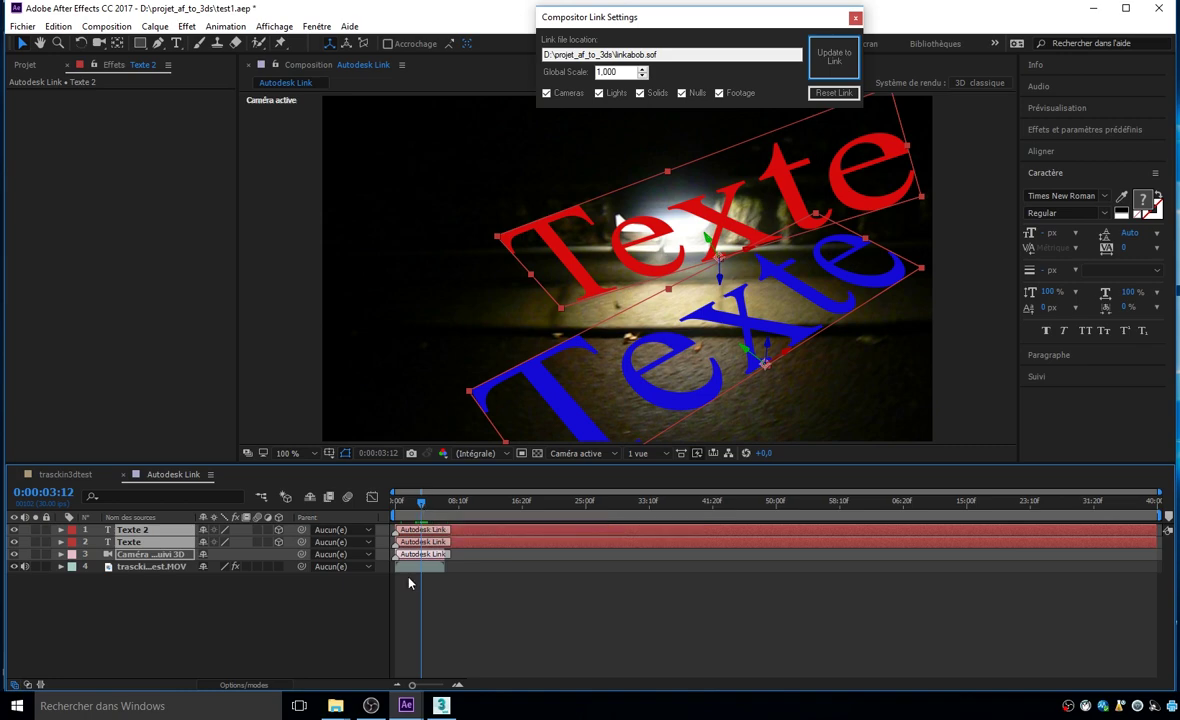
# Step: Move Omni002 along X, expand its Shadow Map Params in the Modify panel, and render a test frame
pyautogui.click(443, 706)
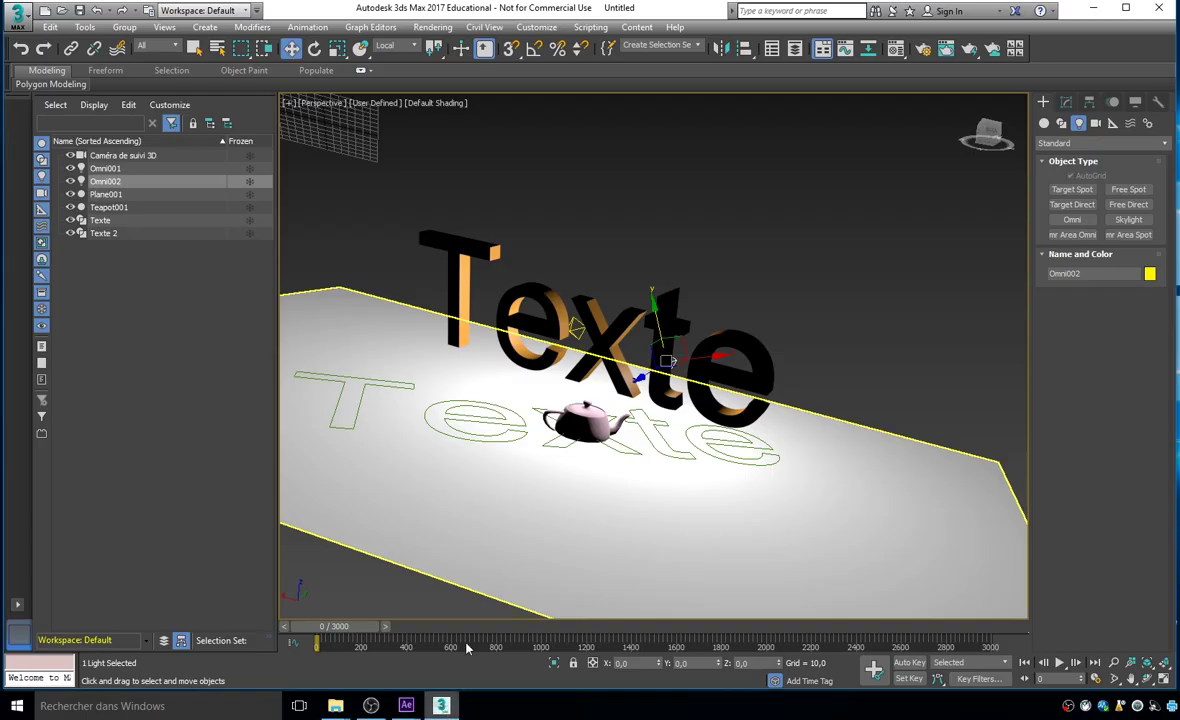
pyautogui.keyDown('alt'); pyautogui.moveTo(600, 360); pyautogui.dragTo(690, 365, button='middle'); pyautogui.keyUp('alt')
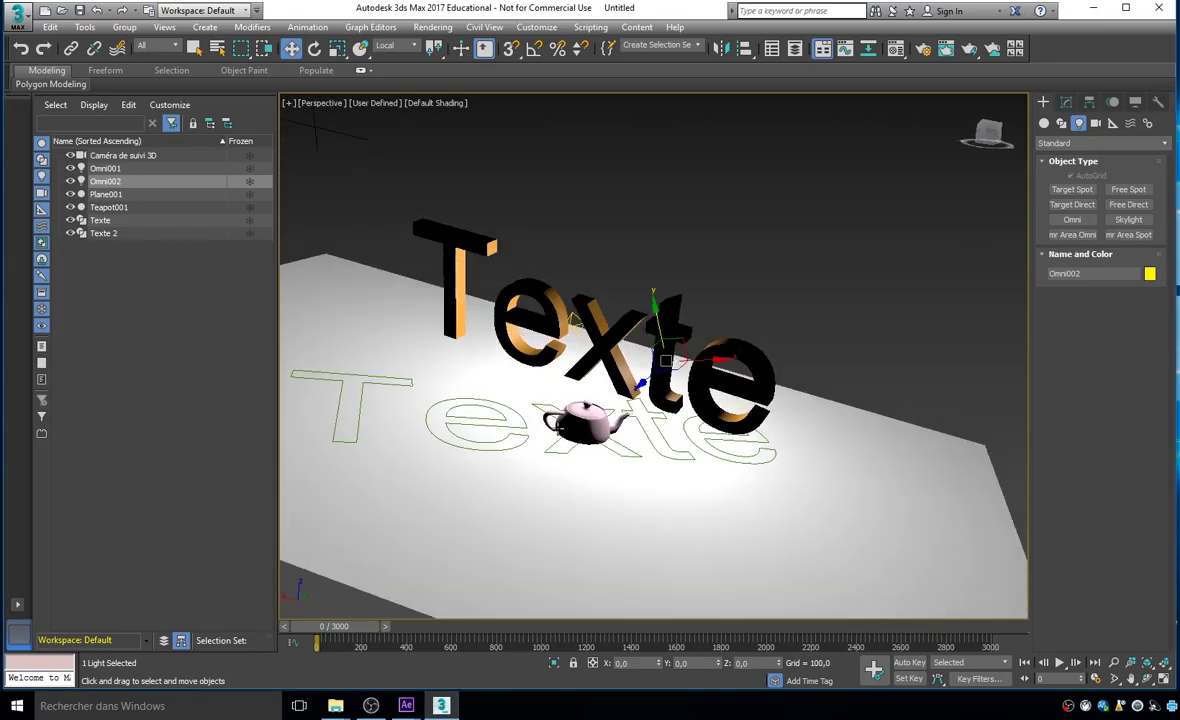
pyautogui.moveTo(711, 358)
pyautogui.mouseDown()
pyautogui.moveTo(697, 362)
pyautogui.moveTo(709, 292)
pyautogui.mouseUp()
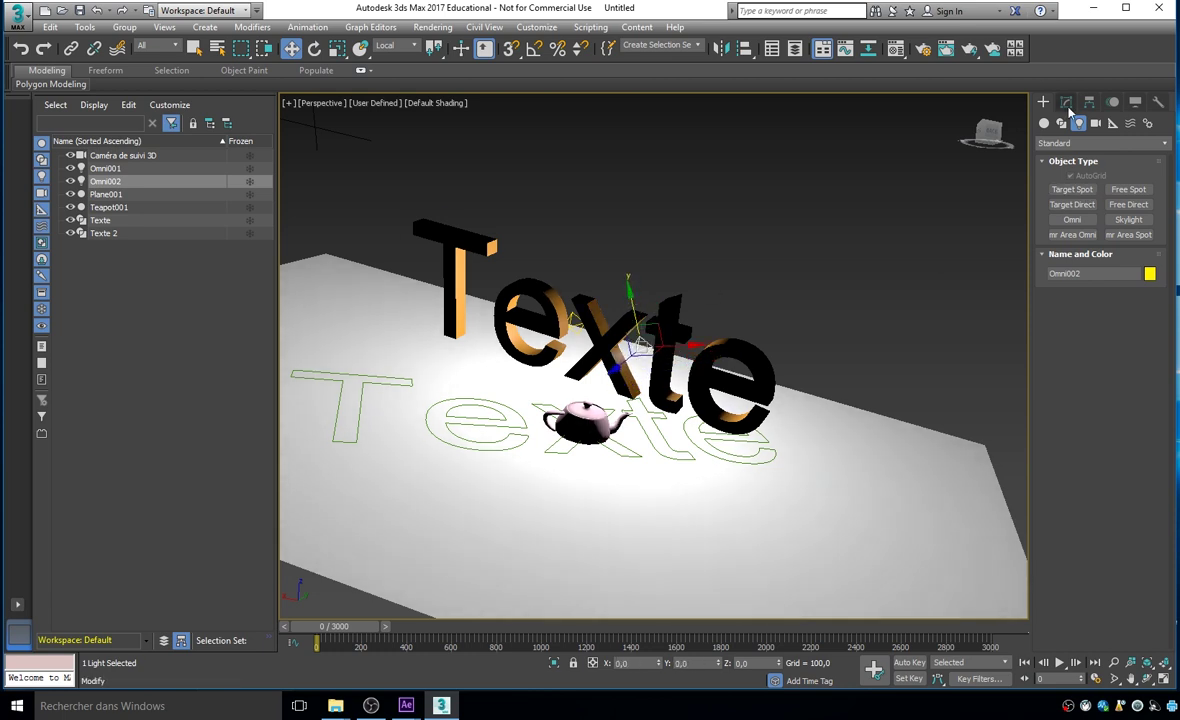
pyautogui.click(1066, 101)
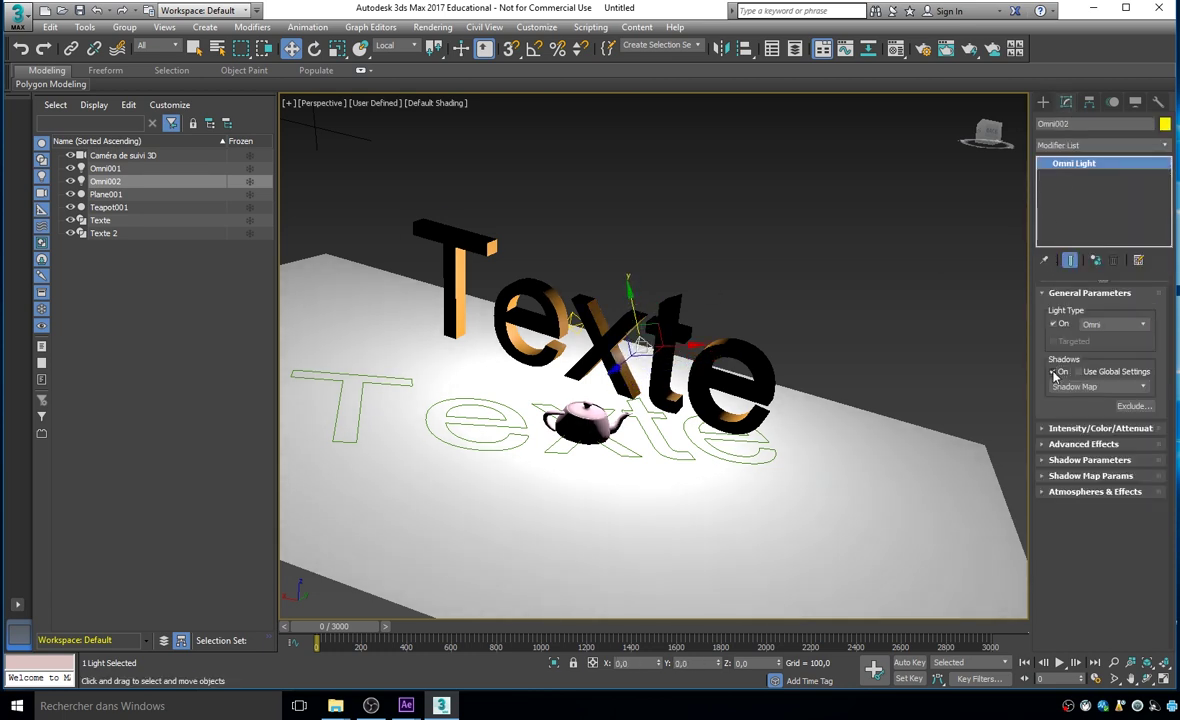
pyautogui.click(1074, 478)
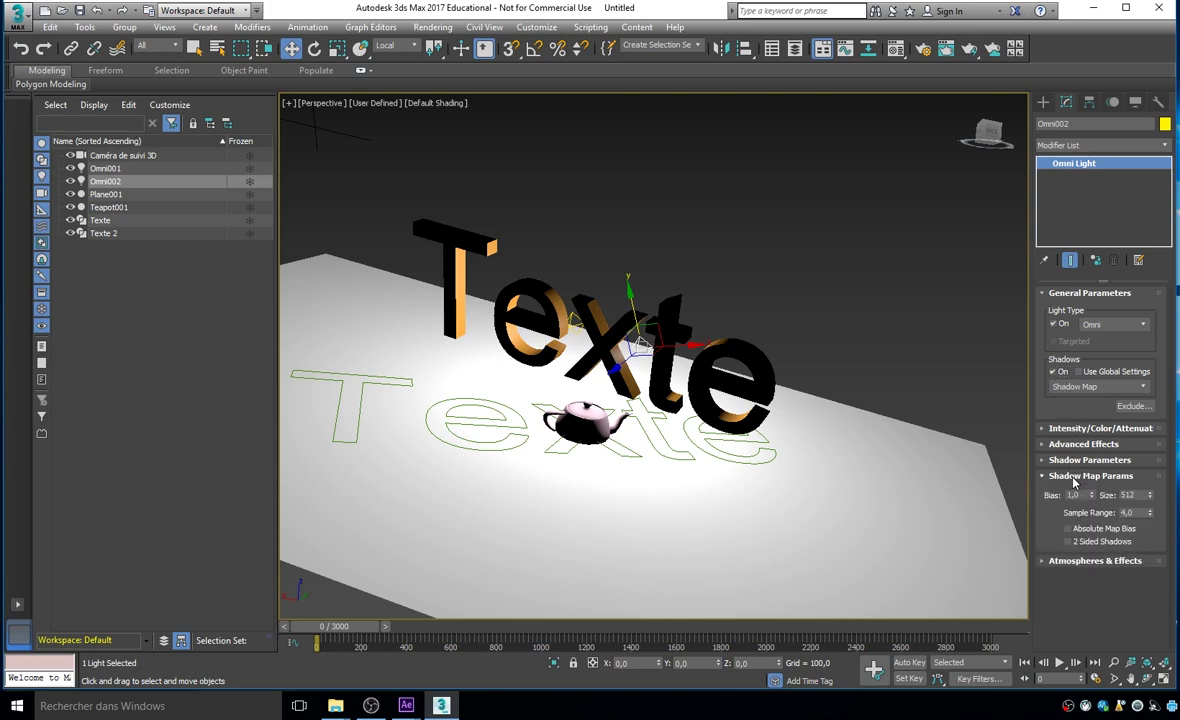
pyautogui.hotkey('shift', 'q')
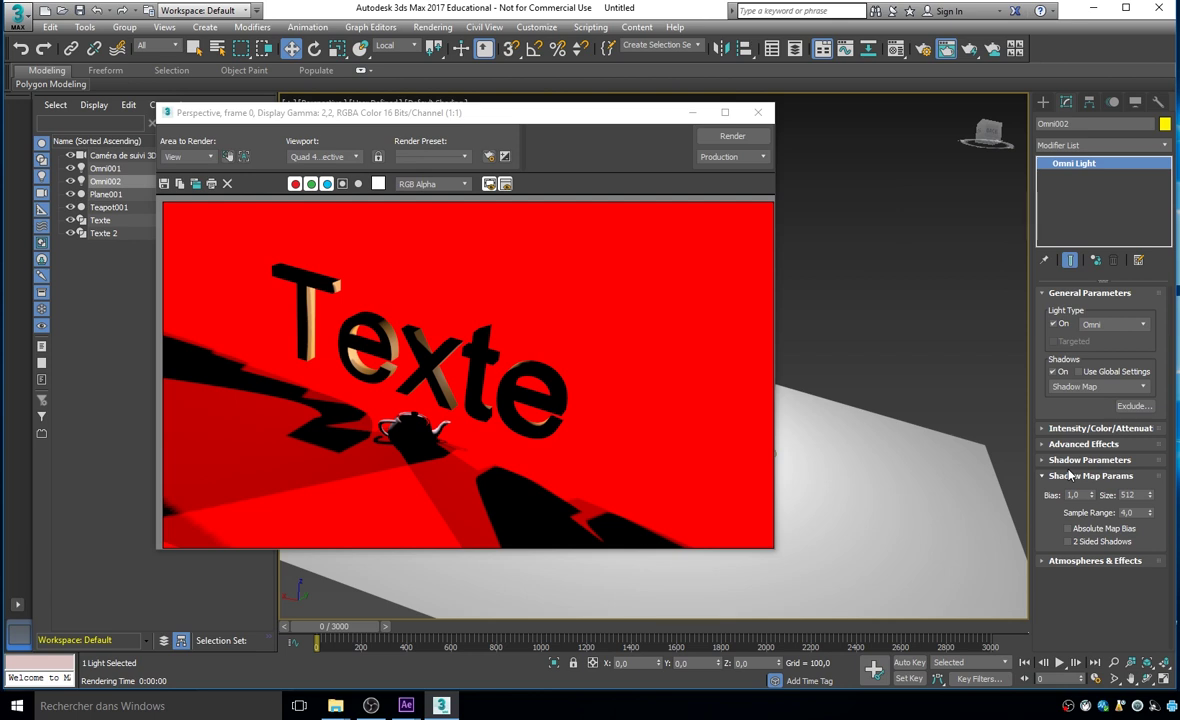
# Step: Raise Omni002 above the text, test-render, and set its shadow Sample Range to 22,7
pyautogui.click(757, 115)
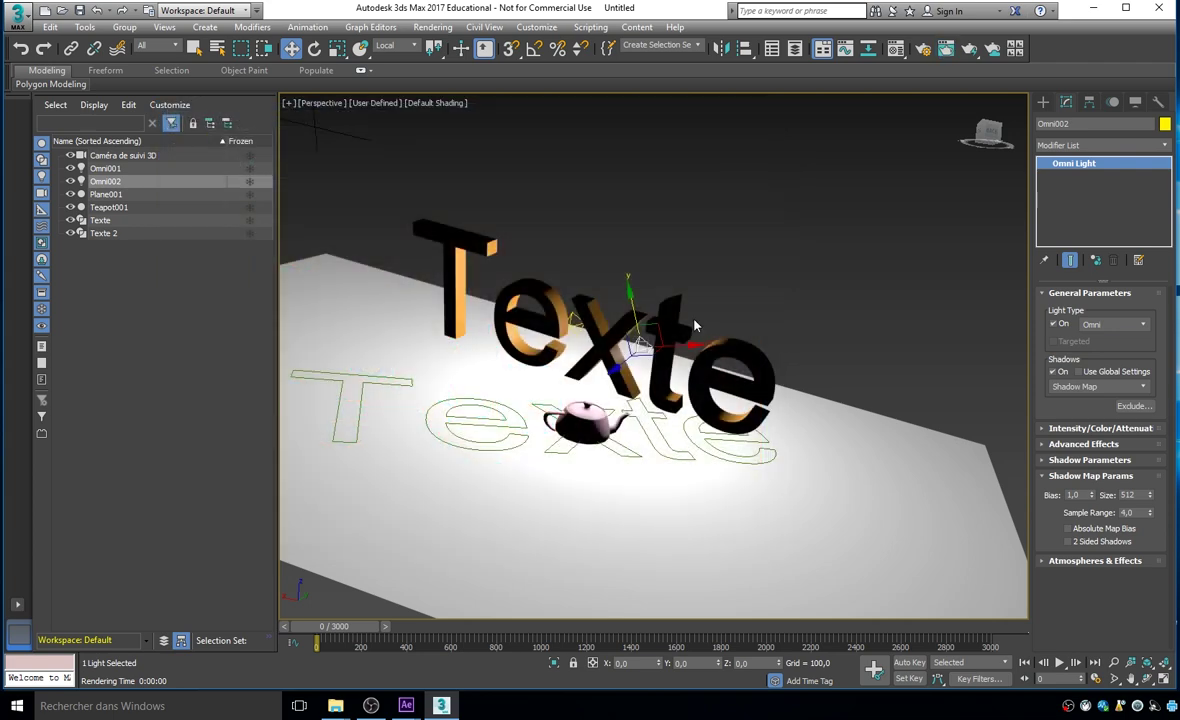
pyautogui.moveTo(640, 316); pyautogui.dragTo(660, 348)
pyautogui.moveTo(608, 307); pyautogui.dragTo(610, 288)
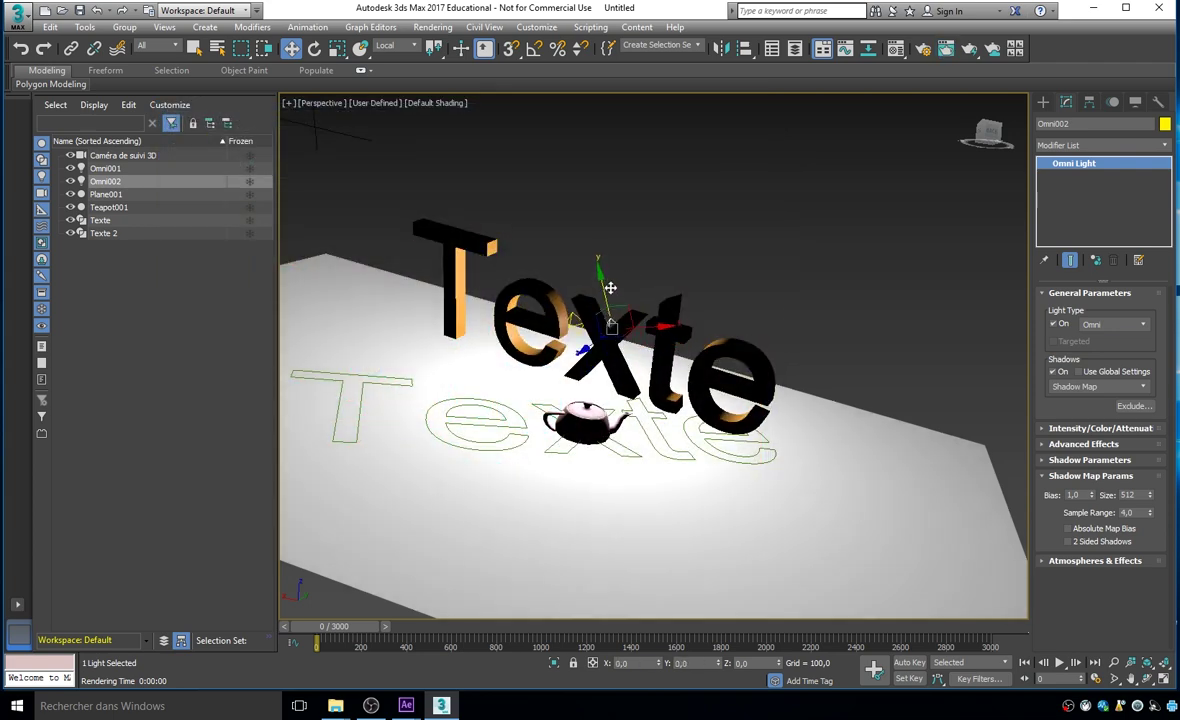
pyautogui.hotkey('shift', 'q')
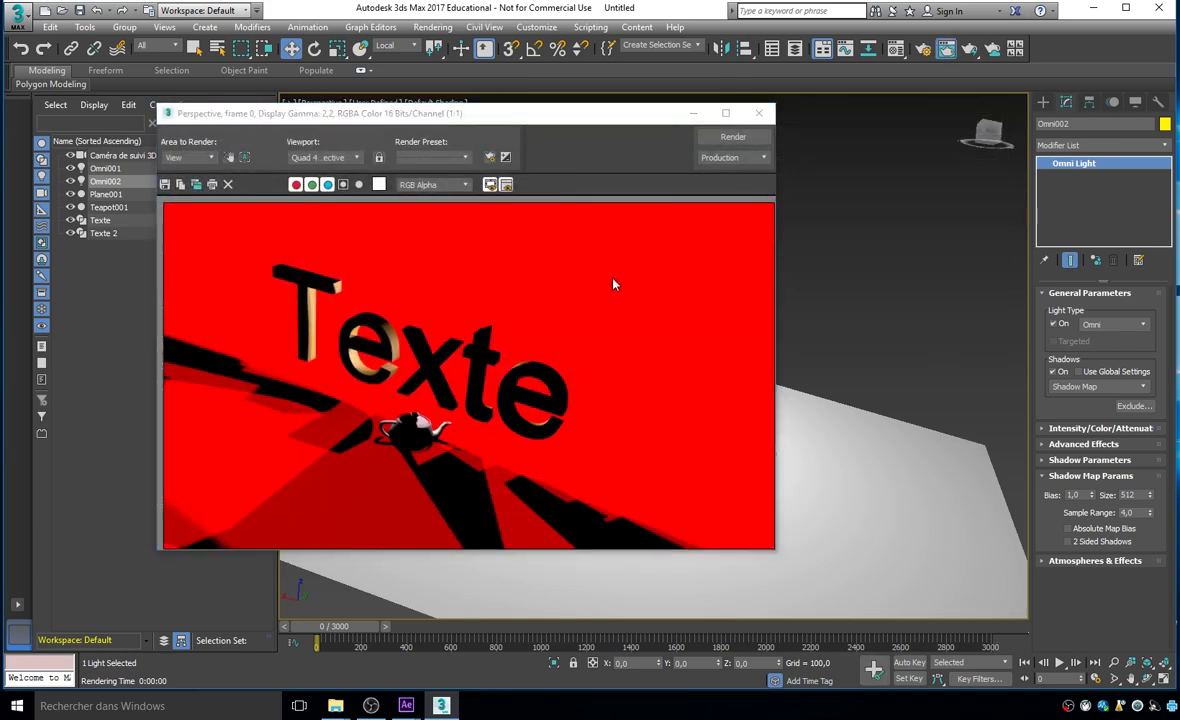
pyautogui.click(759, 115)
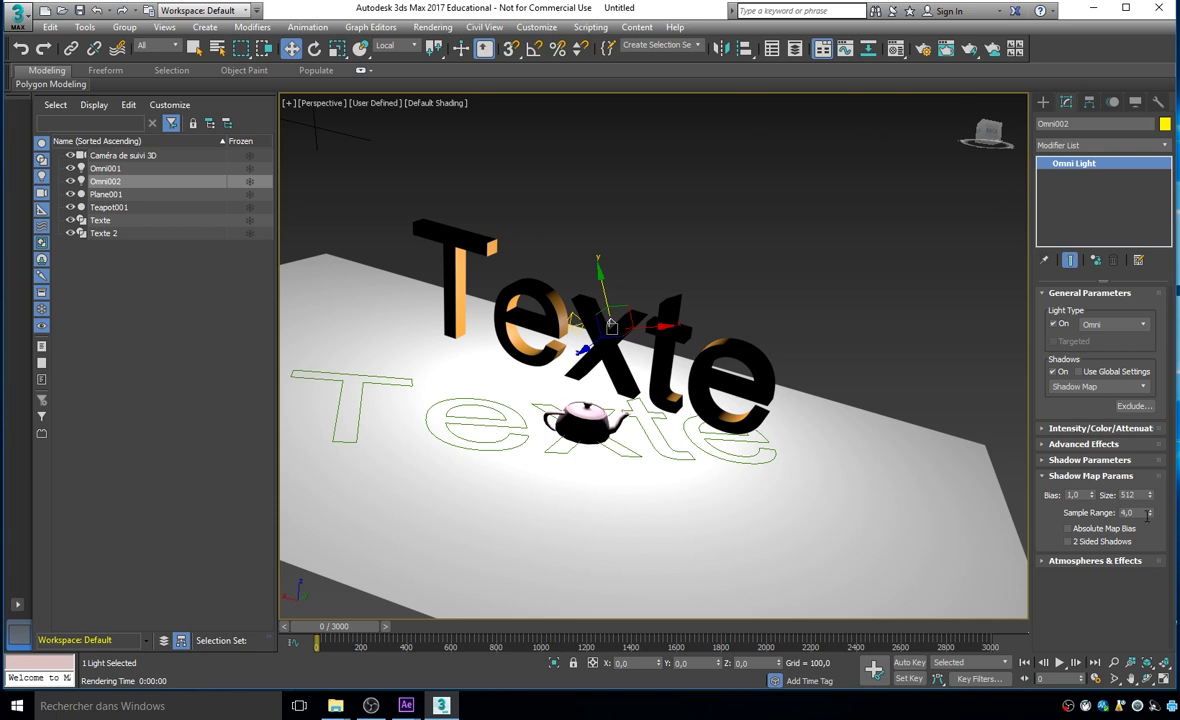
pyautogui.moveTo(1149, 514); pyautogui.dragTo(1060, 475)
# Step: Try shadow map Sizes from 314 downward and back up to 247, re-rendering after each change
pyautogui.hotkey('shift', 'q')
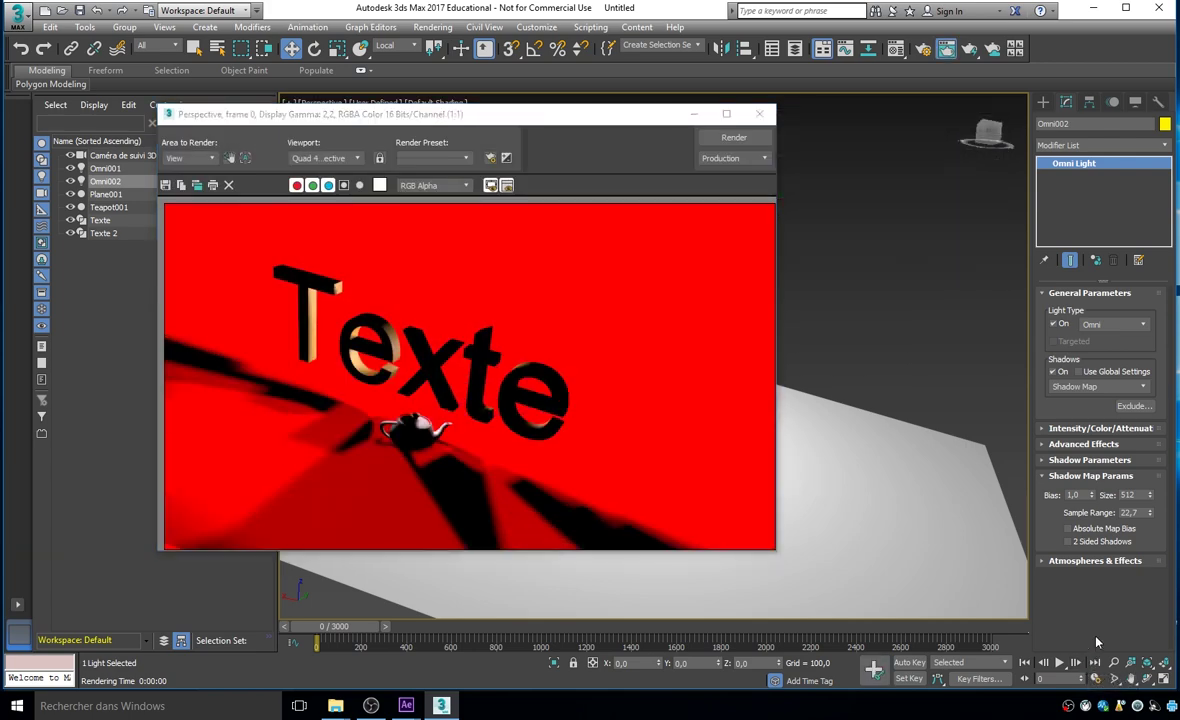
pyautogui.moveTo(1152, 496); pyautogui.dragTo(1071, 530)
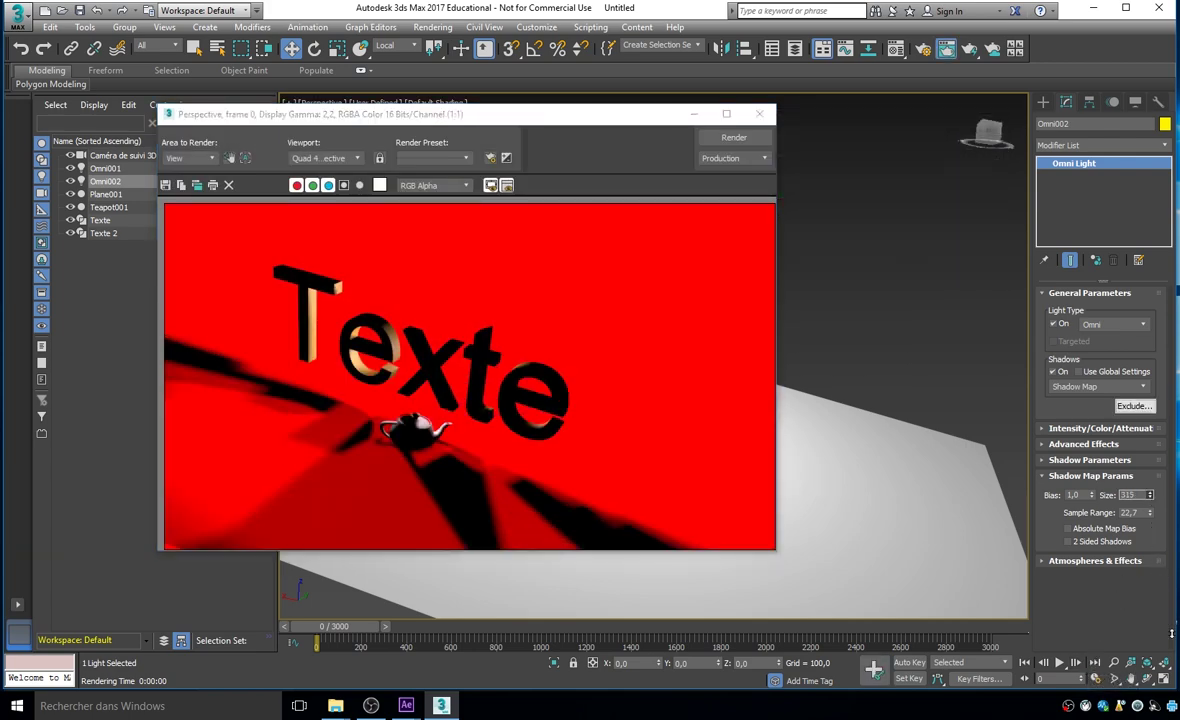
pyautogui.hotkey('shift', 'q')
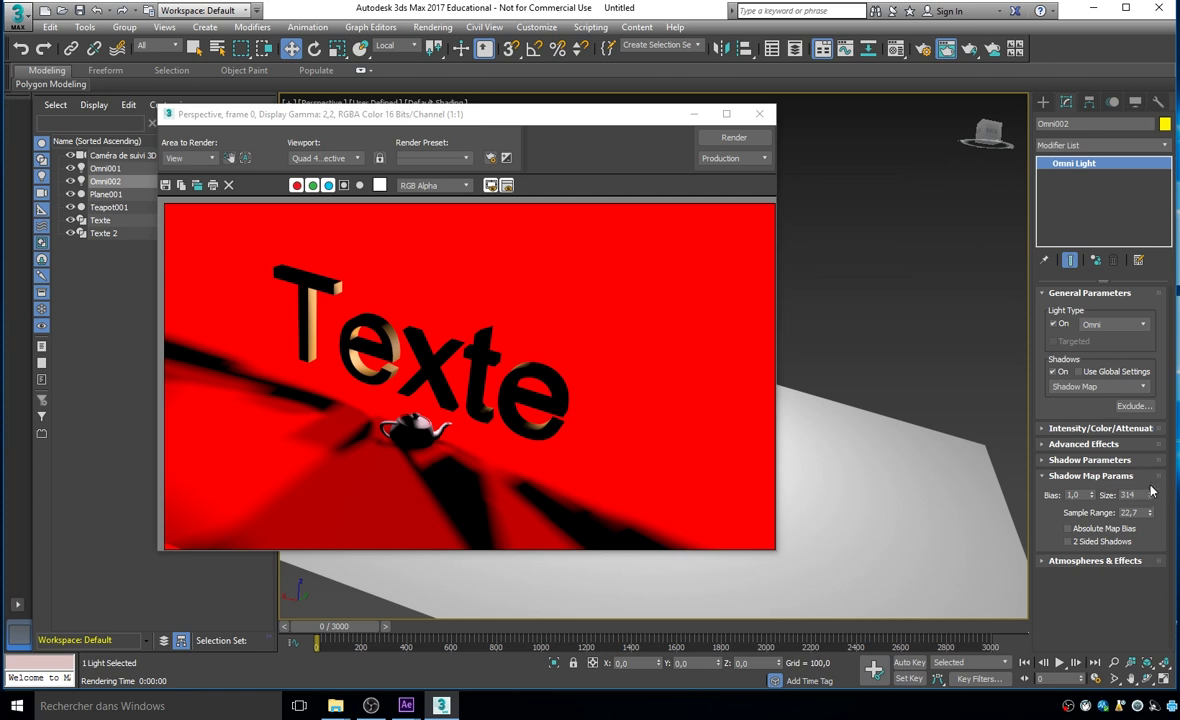
pyautogui.moveTo(1150, 495); pyautogui.dragTo(1175, 645)
pyautogui.hotkey('shift', 'q')
pyautogui.hotkey('shift', 'q')
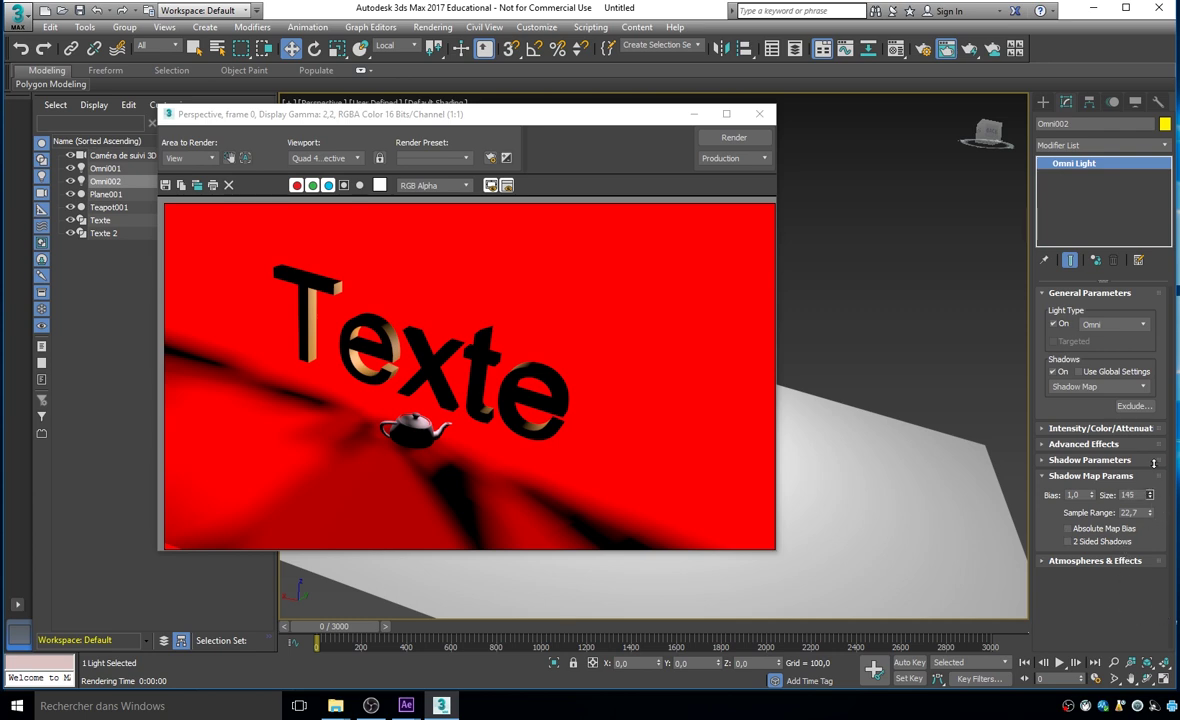
pyautogui.moveTo(1150, 495); pyautogui.dragTo(1157, 403)
pyautogui.hotkey('shift', 'q')
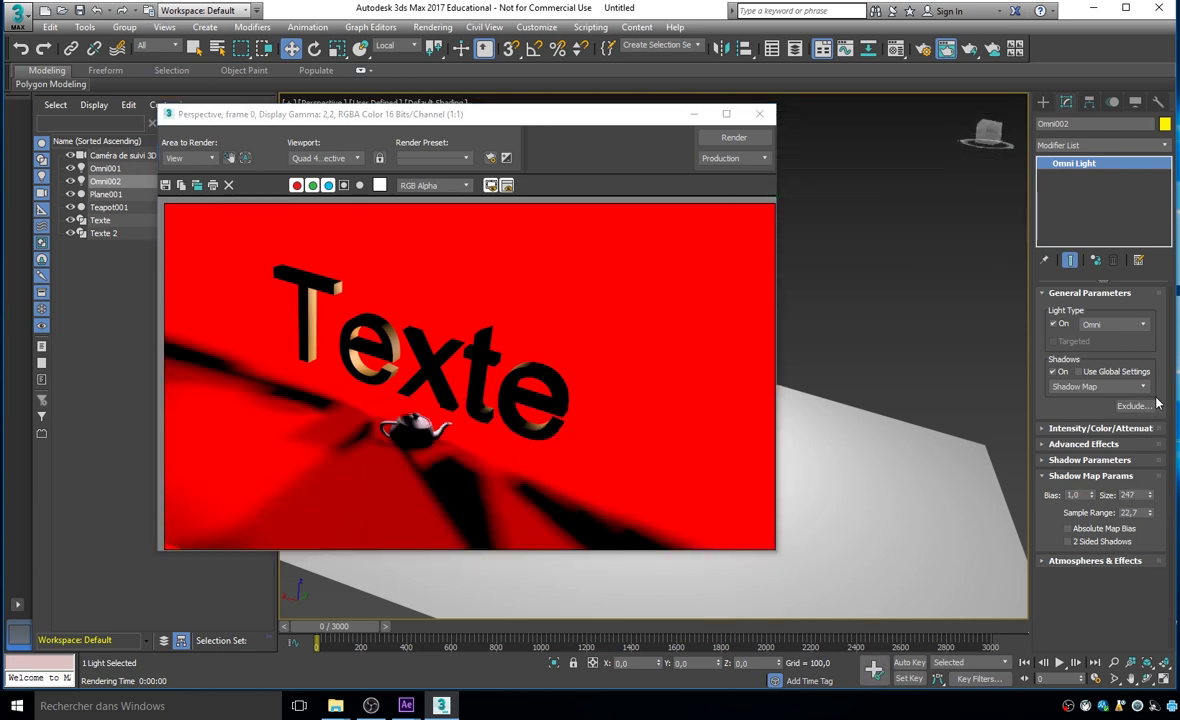
# Step: Raise Sample Range to 26,7, lower the Size slightly, and enable 2 Sided Shadows, re-rendering each time
pyautogui.moveTo(1152, 515); pyautogui.dragTo(1157, 490)
pyautogui.hotkey('shift', 'q')
pyautogui.moveTo(1151, 496); pyautogui.dragTo(1150, 505)
pyautogui.hotkey('shift', 'q')
pyautogui.click(1069, 542)
pyautogui.hotkey('shift', 'q')
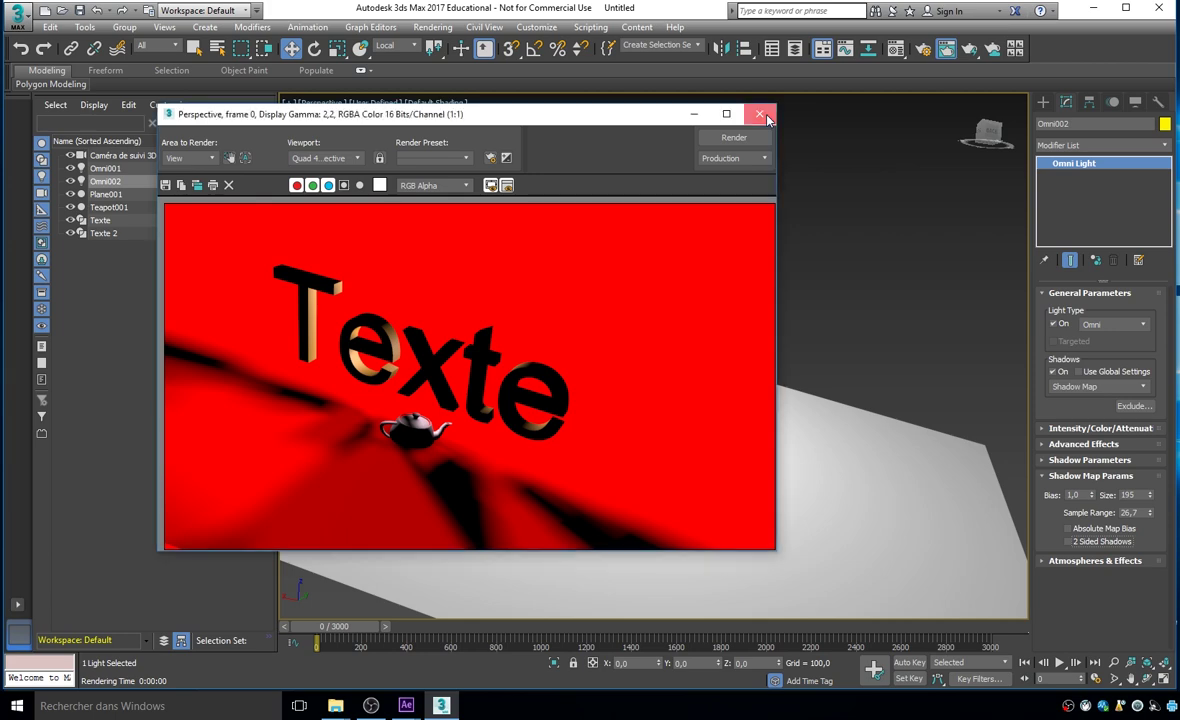
# Step: Move Omni002 right and back along X with test renders, then set Sample Range to 50,0
pyautogui.click(766, 117)
pyautogui.moveTo(603, 278); pyautogui.dragTo(684, 314)
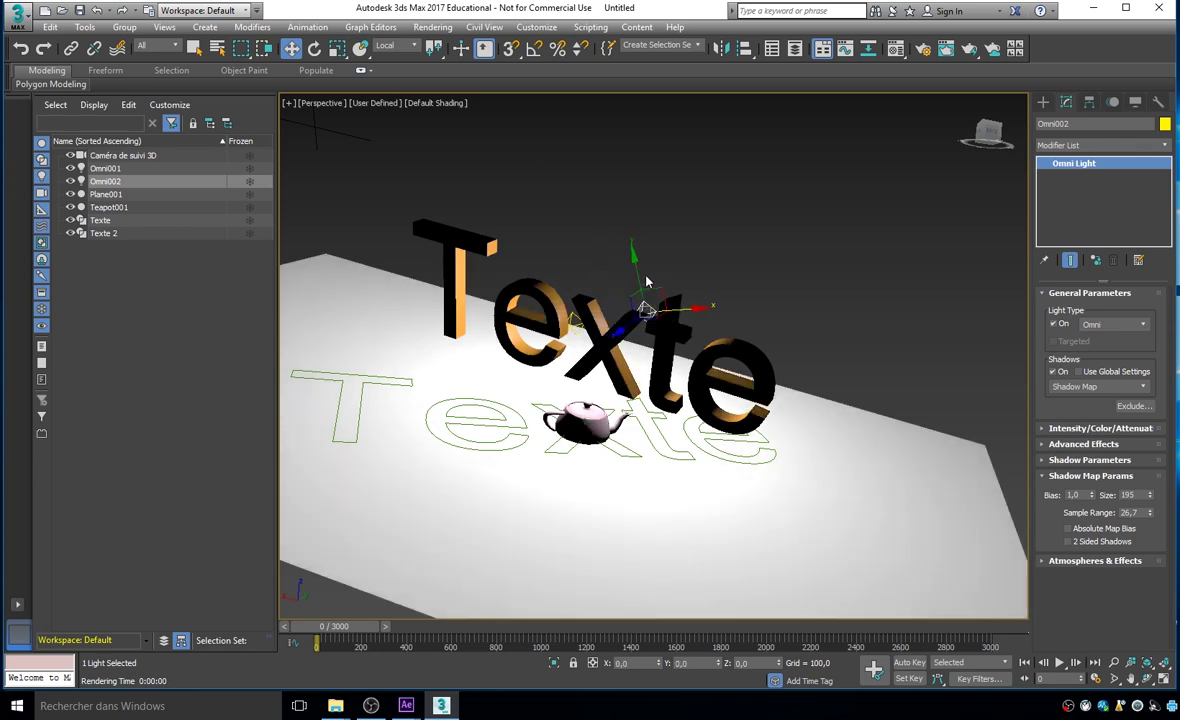
pyautogui.hotkey('shift', 'q')
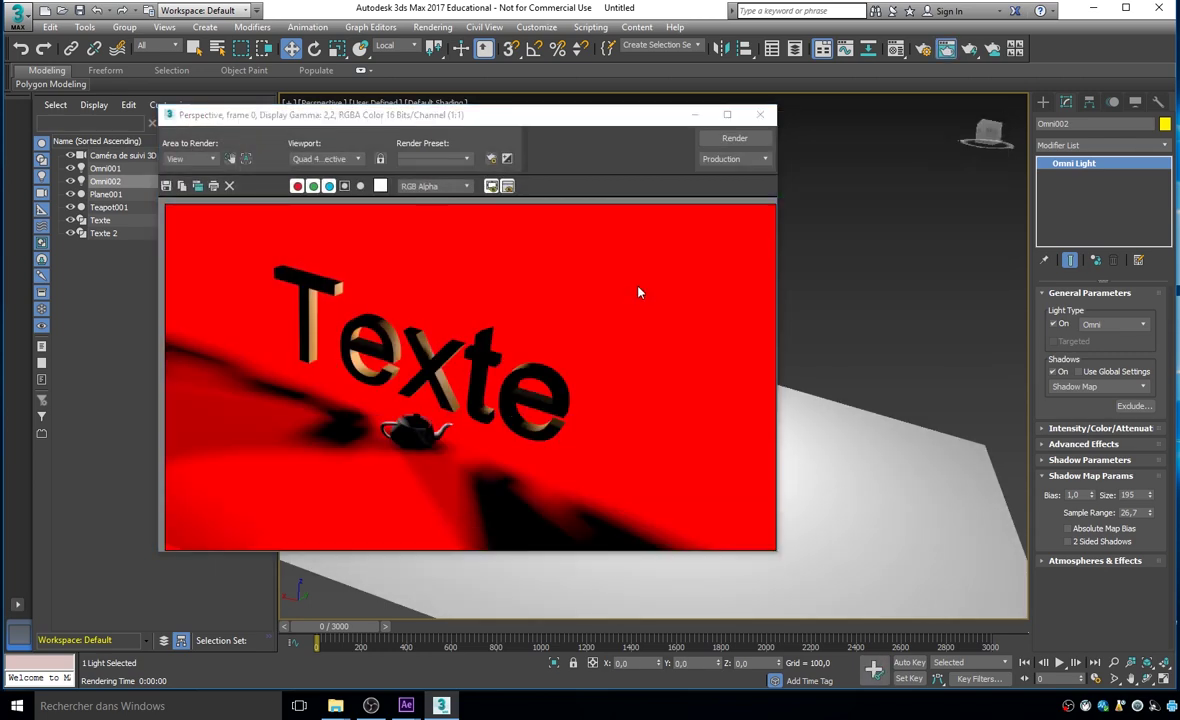
pyautogui.click(760, 114)
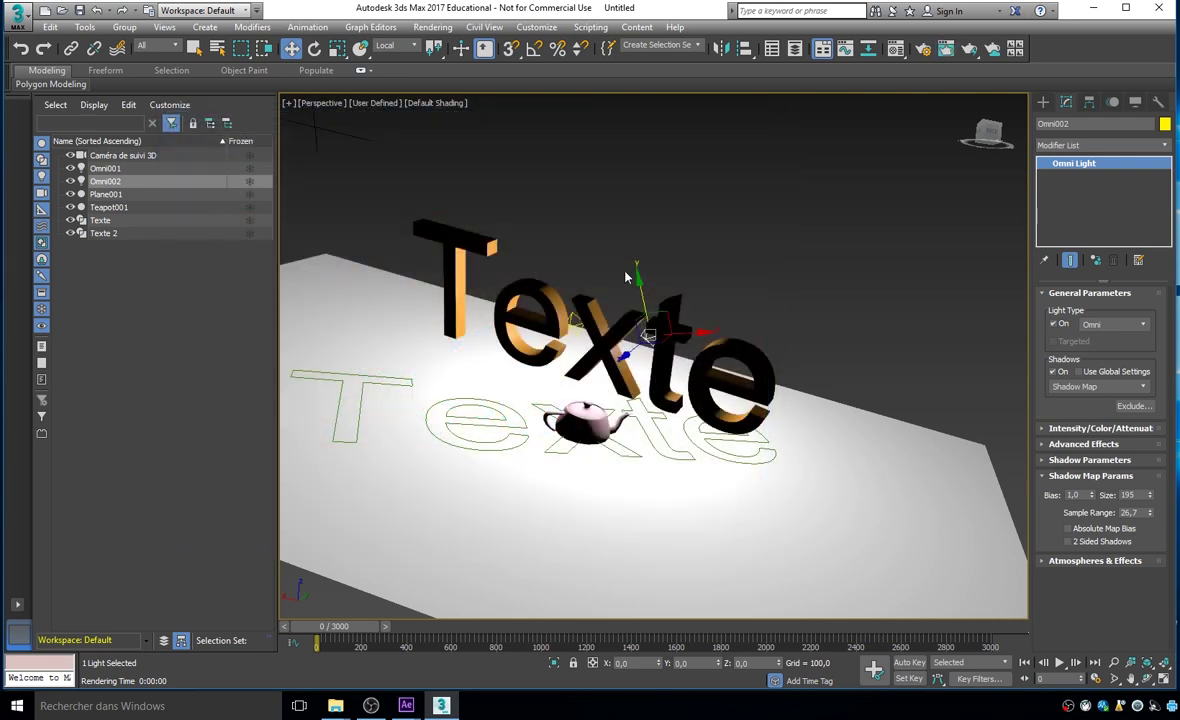
pyautogui.moveTo(643, 286); pyautogui.dragTo(684, 360)
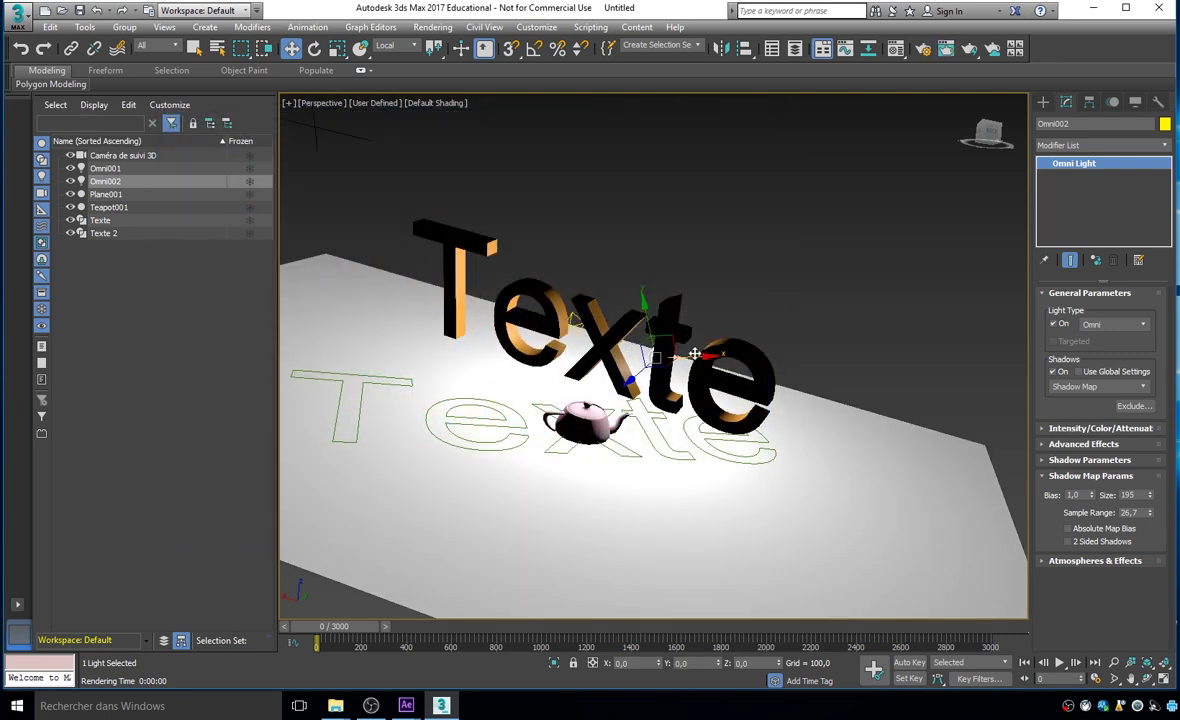
pyautogui.hotkey('shift', 'q')
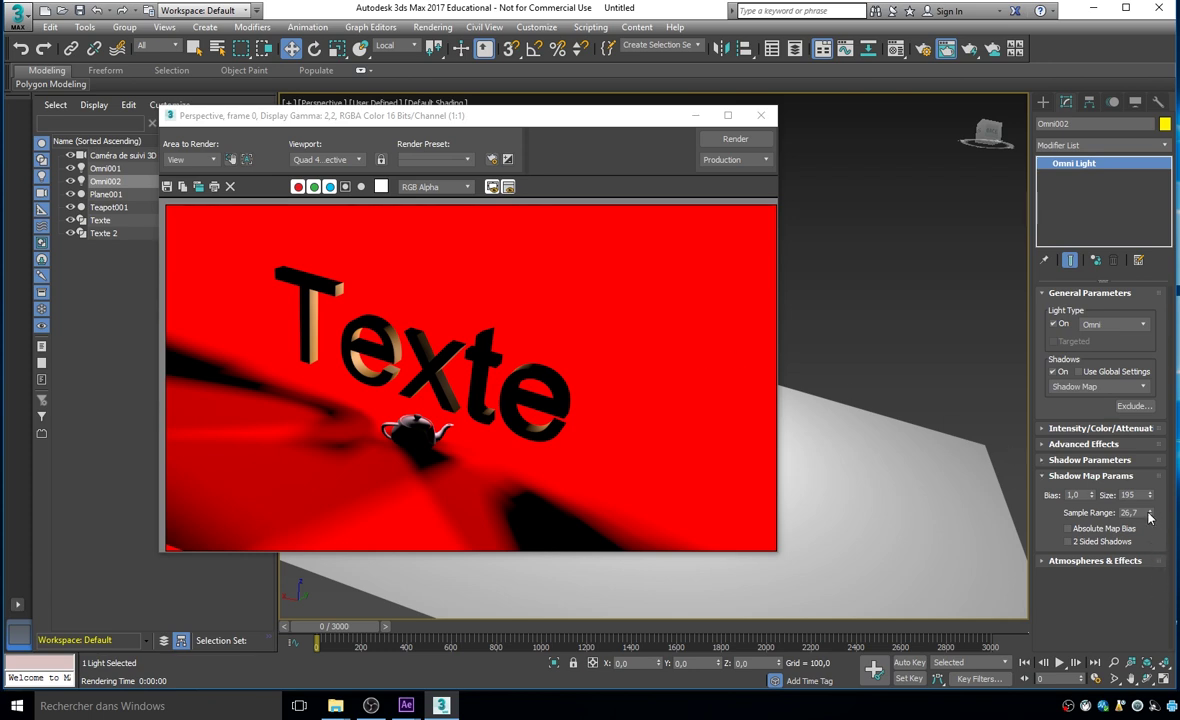
pyautogui.moveTo(1149, 516)
pyautogui.mouseDown()
pyautogui.moveTo(1155, 609)
pyautogui.moveTo(1176, 530)
pyautogui.moveTo(1109, 211)
pyautogui.mouseUp()
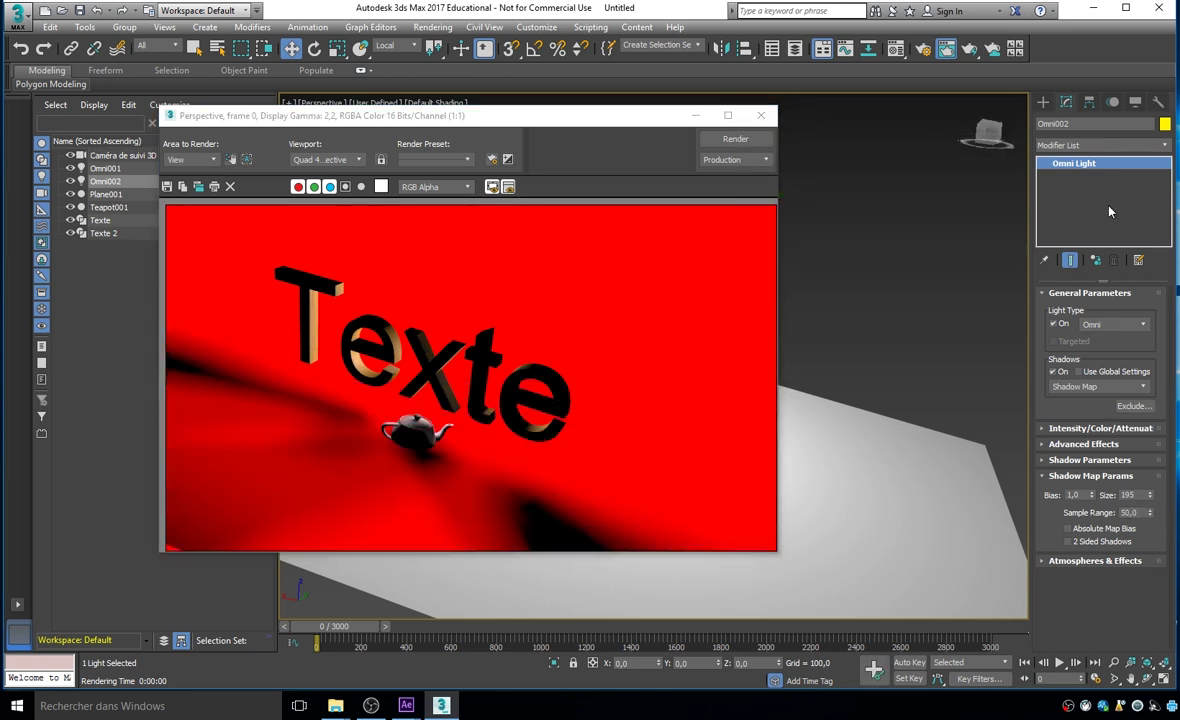
# Step: Set the Environment background colour to black by dragging its Value to 0
pyautogui.click(762, 117)
pyautogui.click(432, 27)
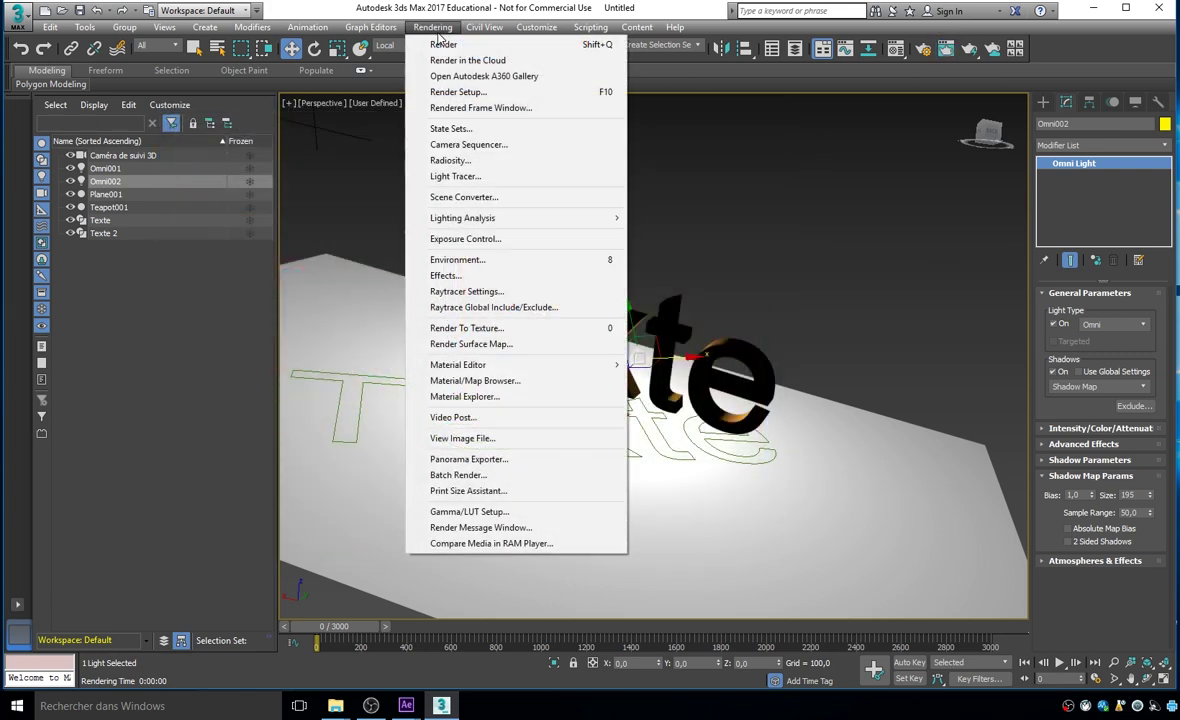
pyautogui.click(470, 260)
pyautogui.click(340, 40)
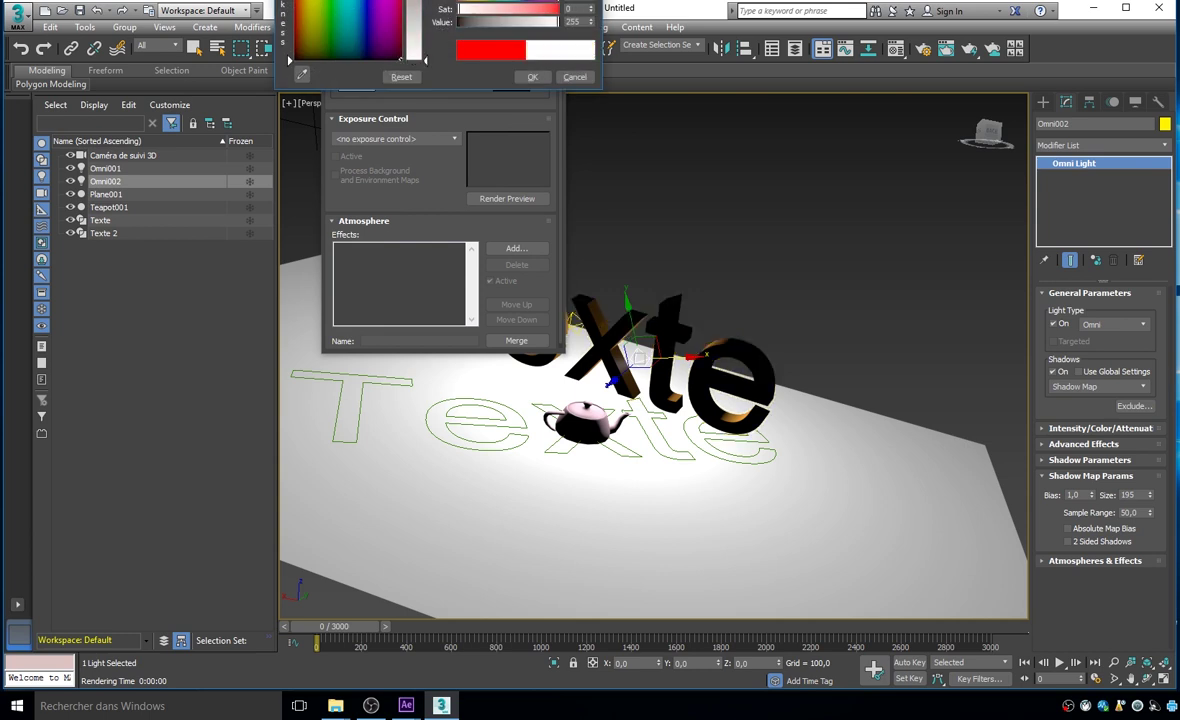
pyautogui.moveTo(530, 21); pyautogui.dragTo(455, 22)
pyautogui.click(532, 78)
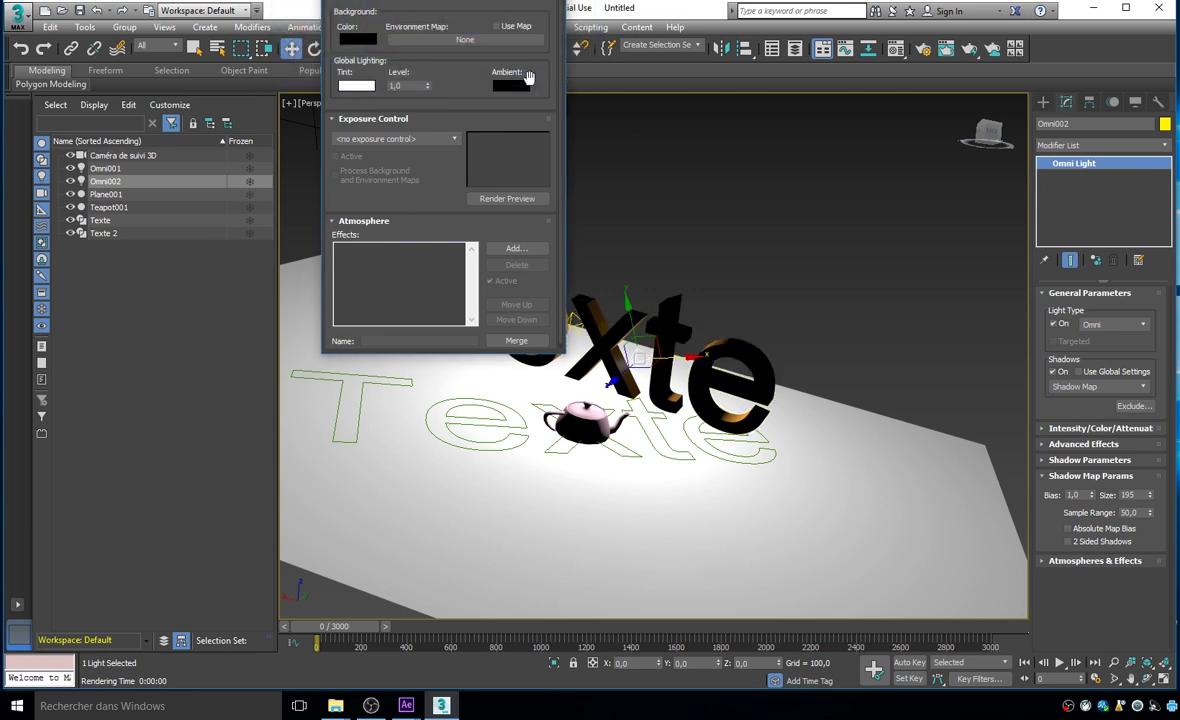
# Step: Open the State Sets manager and rename the first state to objets
pyautogui.press('8')
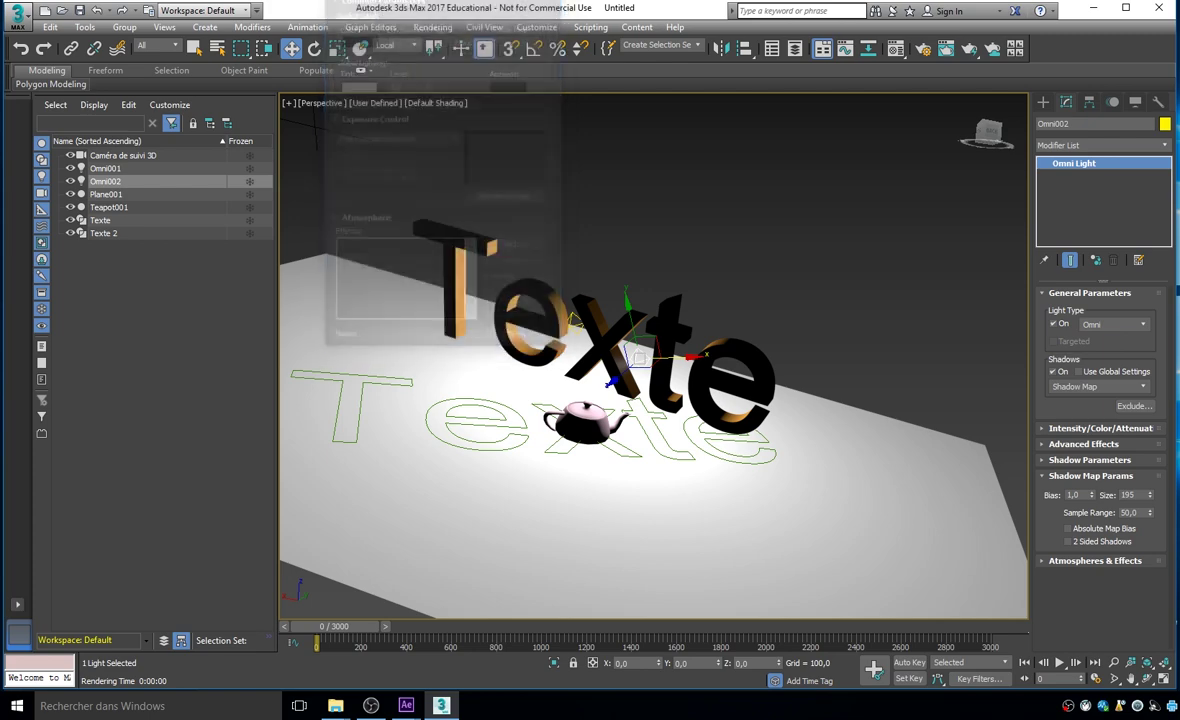
pyautogui.click(432, 27)
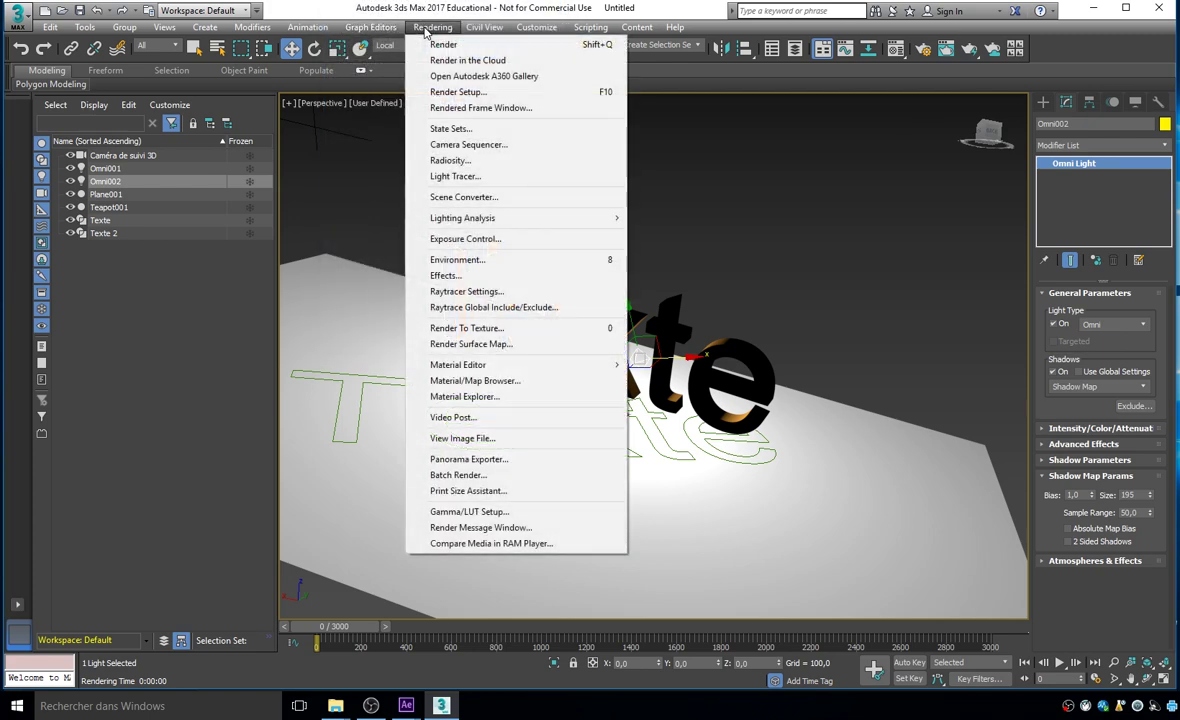
pyautogui.click(442, 130)
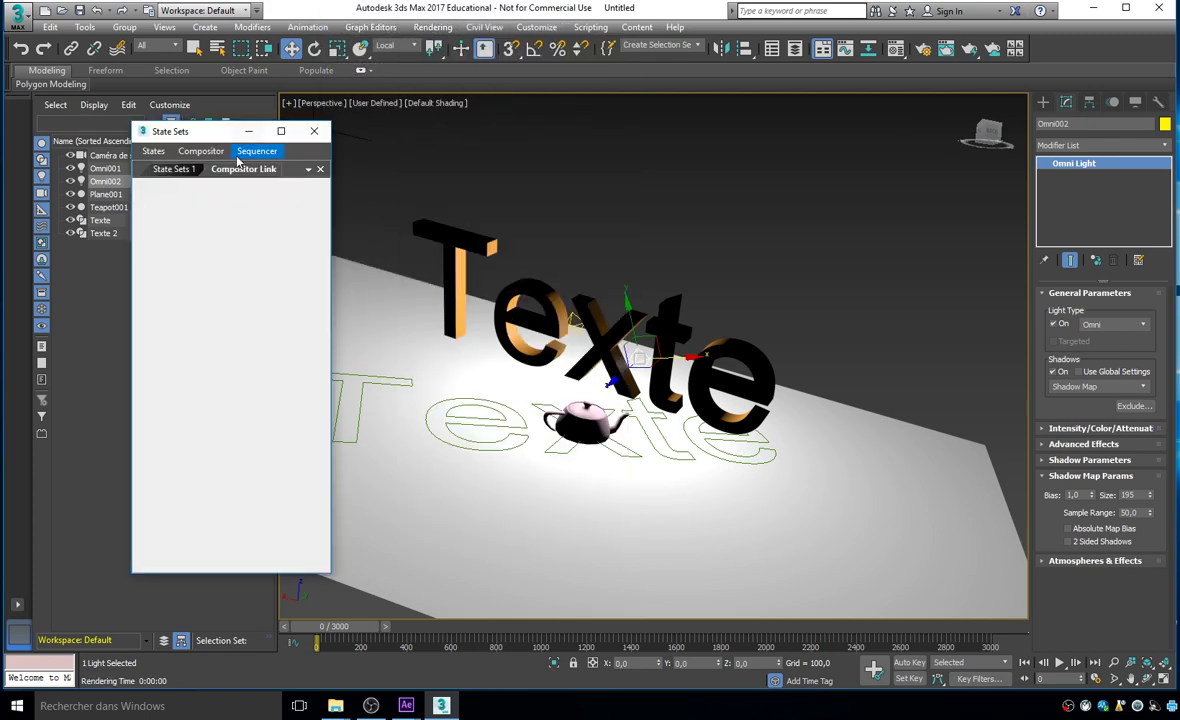
pyautogui.rightClick(215, 199)
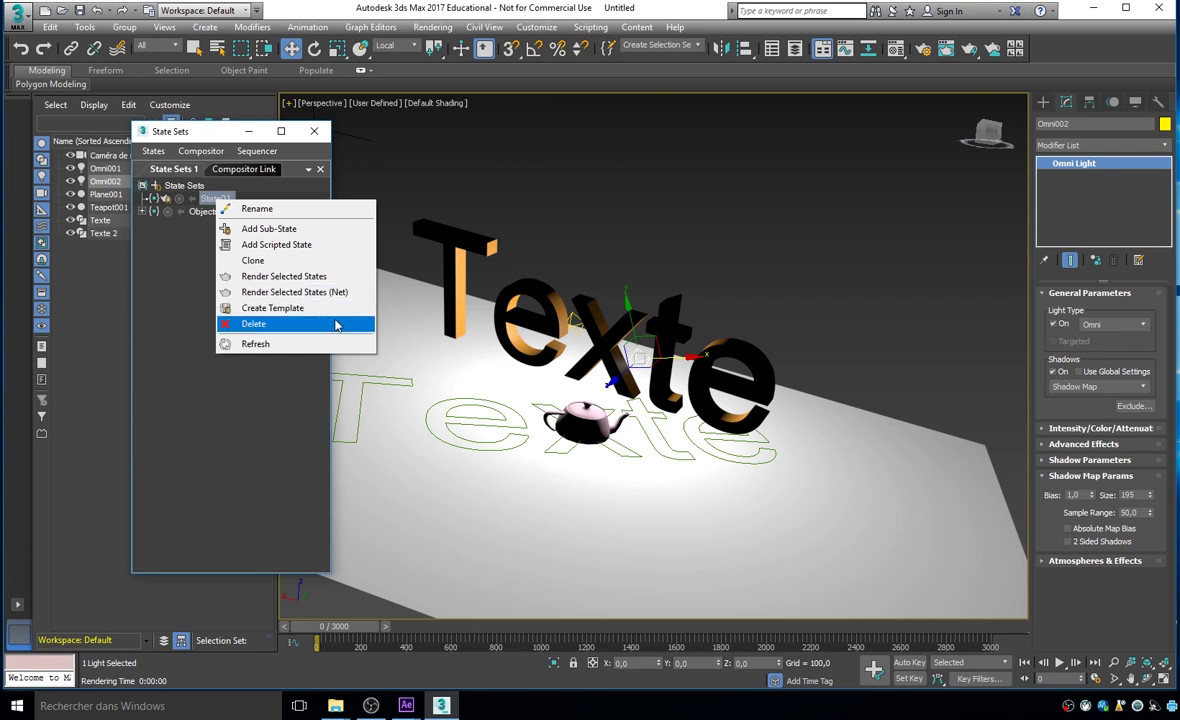
pyautogui.click(275, 208)
pyautogui.write('objets')
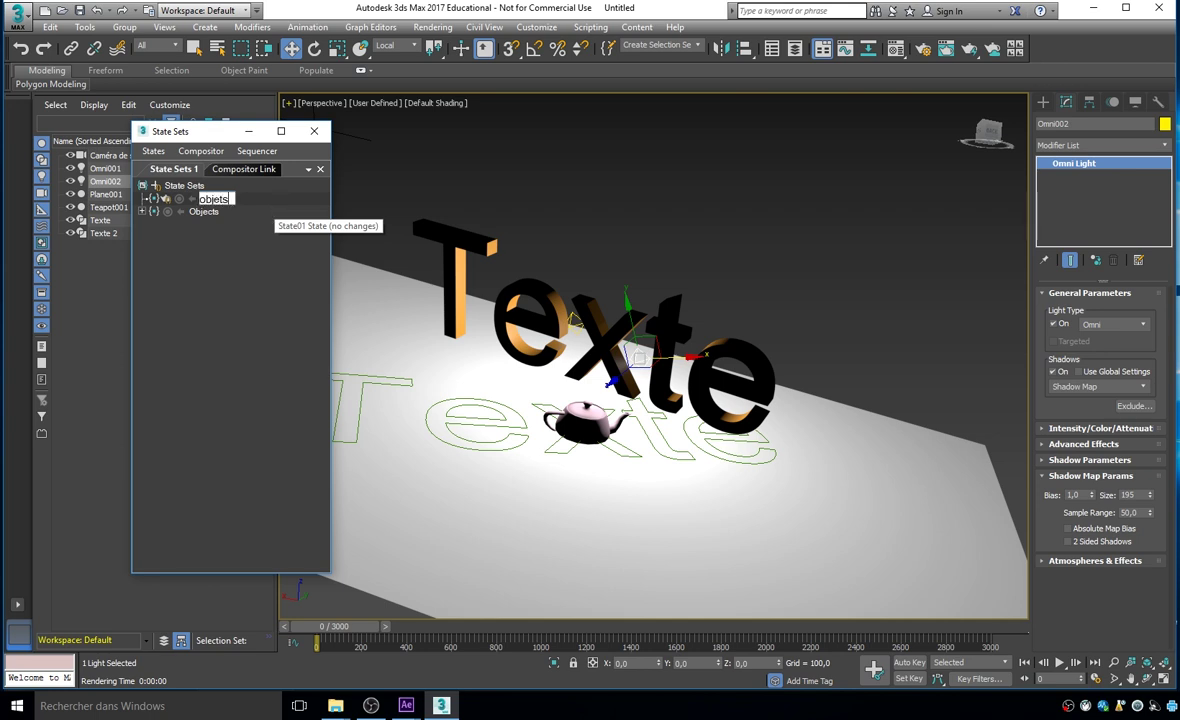
pyautogui.press('Return')
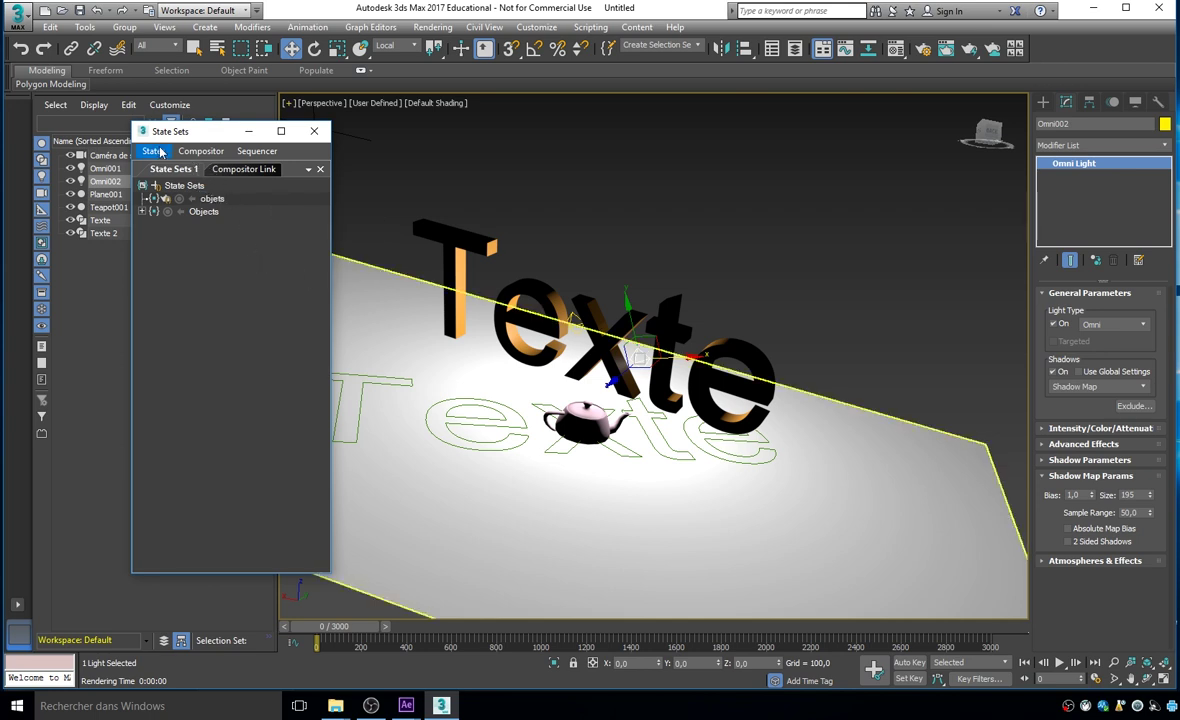
# Step: Add a second state named ombres, then make objets the active state
pyautogui.click(153, 151)
pyautogui.click(165, 166)
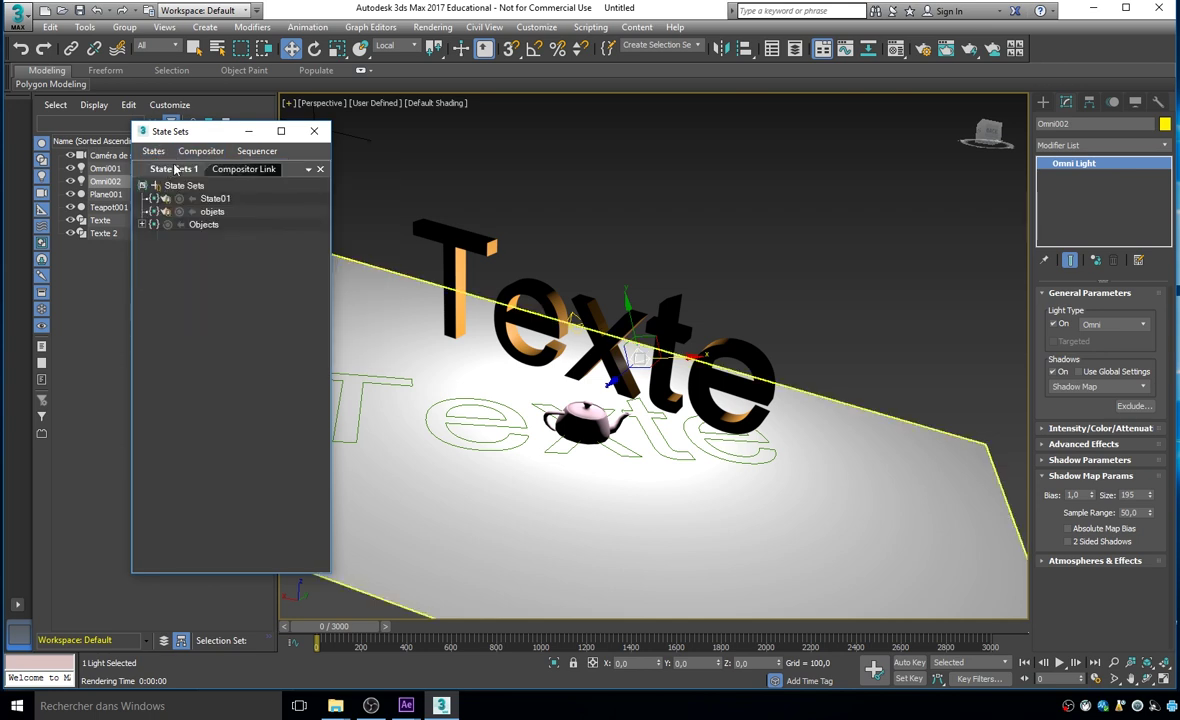
pyautogui.doubleClick(215, 198)
pyautogui.write('ombres')
pyautogui.press('Return')
pyautogui.doubleClick(212, 211)
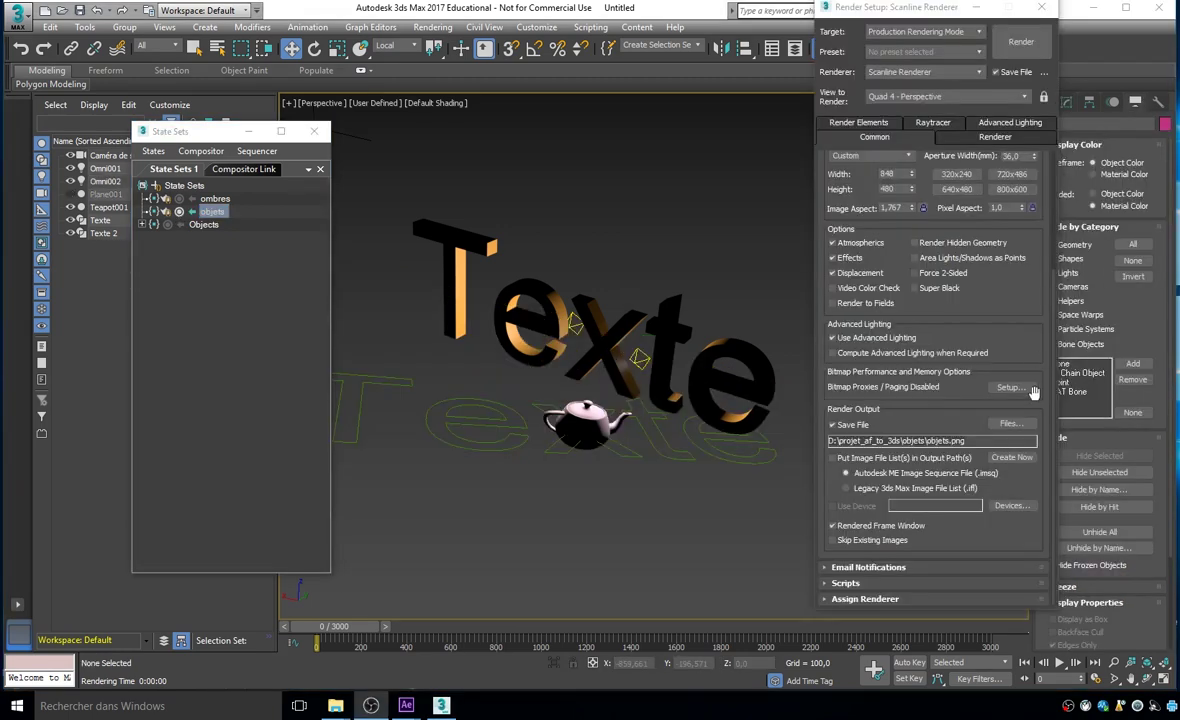
# Step: Browse the render output location to D:\projet_af_to_3ds
pyautogui.click(1012, 423)
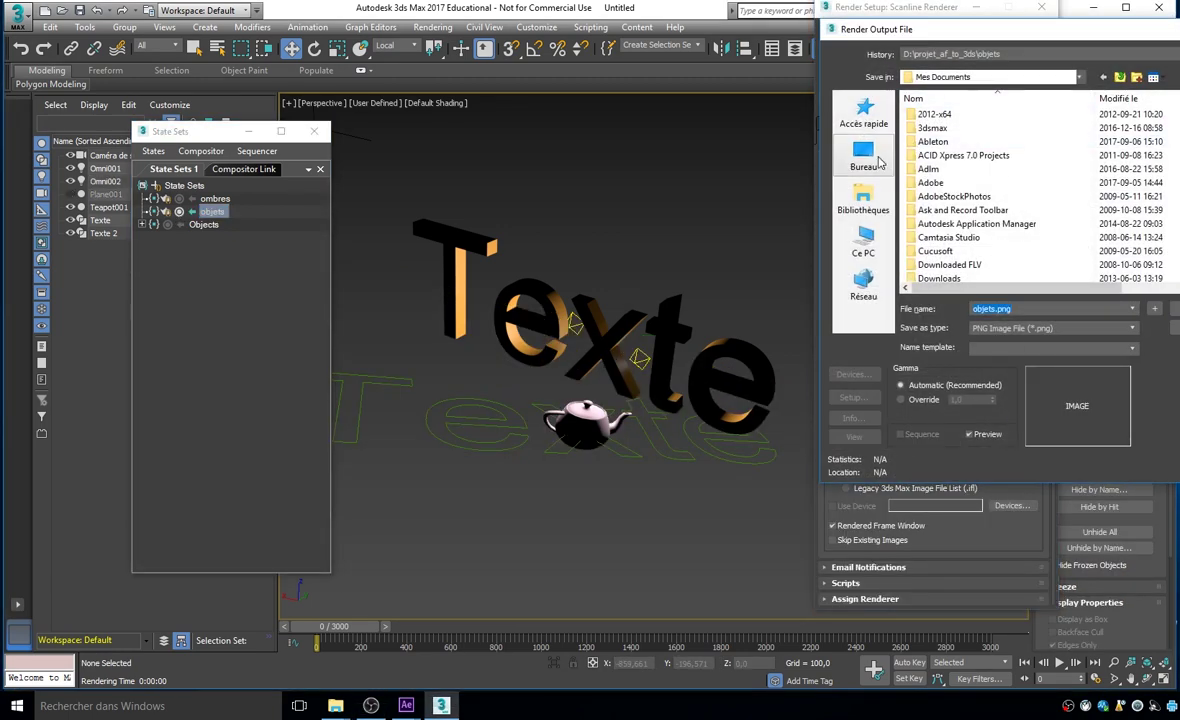
pyautogui.click(880, 163)
pyautogui.doubleClick(1080, 119)
pyautogui.scroll(-5, 967, 228)
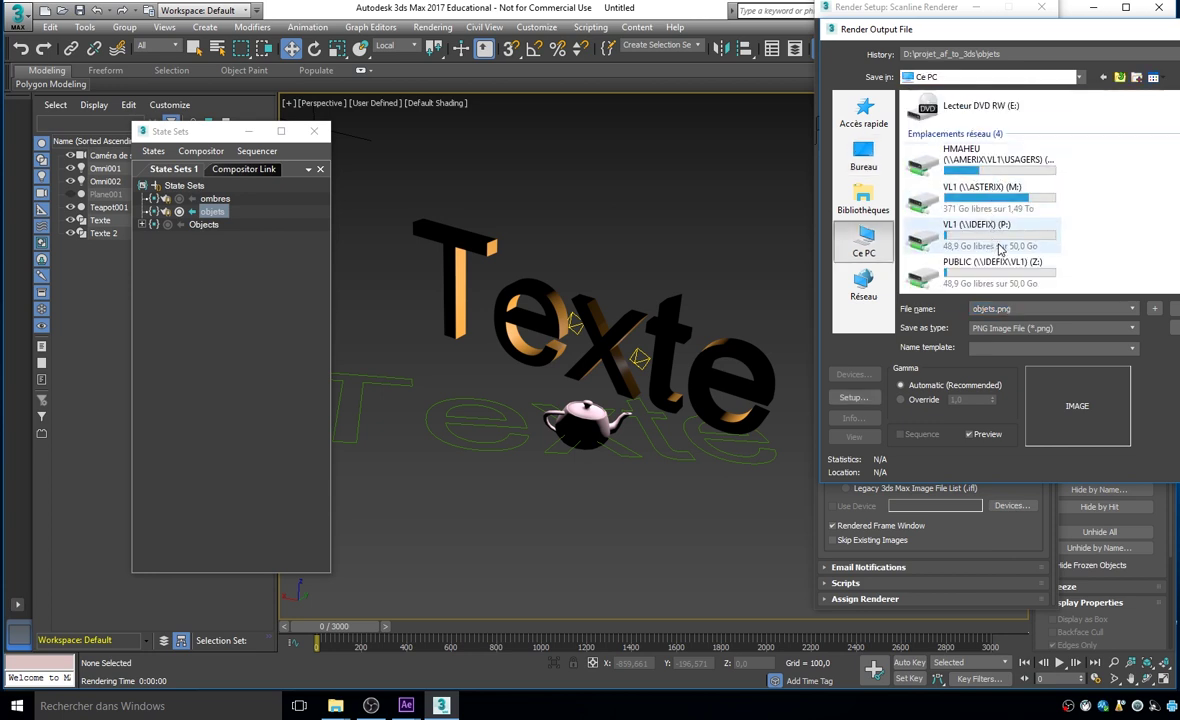
pyautogui.scroll(5, 998, 249)
pyautogui.scroll(-1, 1000, 255)
pyautogui.doubleClick(998, 169)
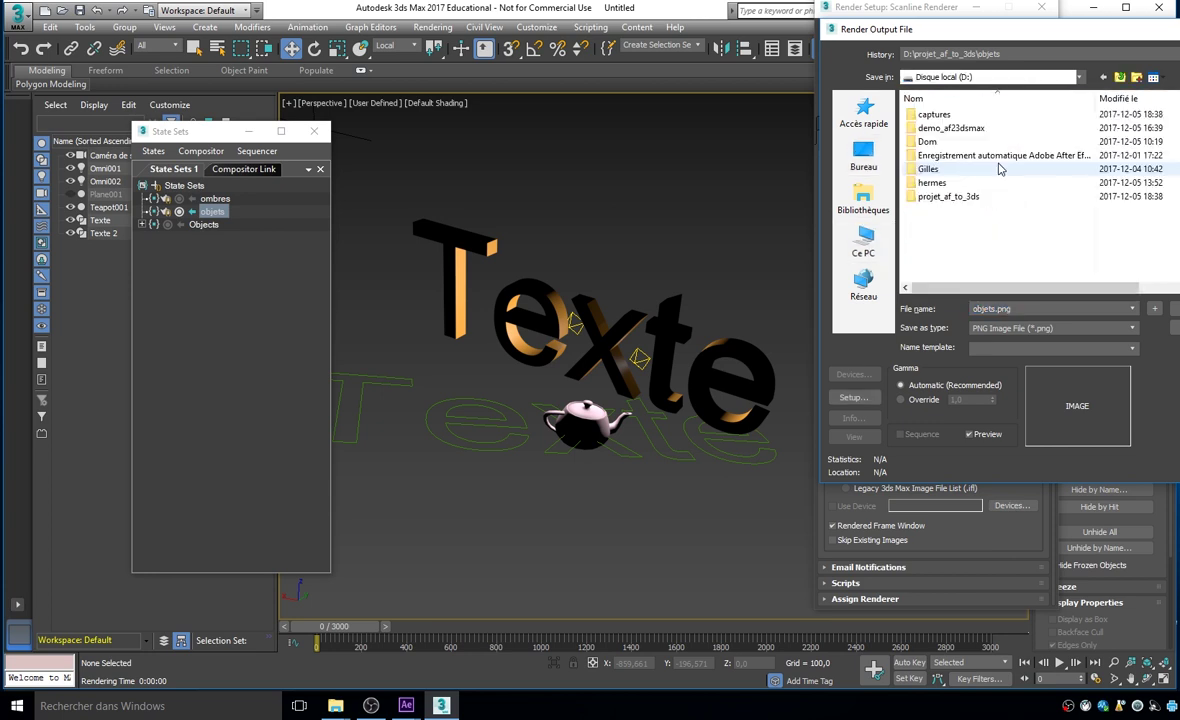
pyautogui.doubleClick(945, 196)
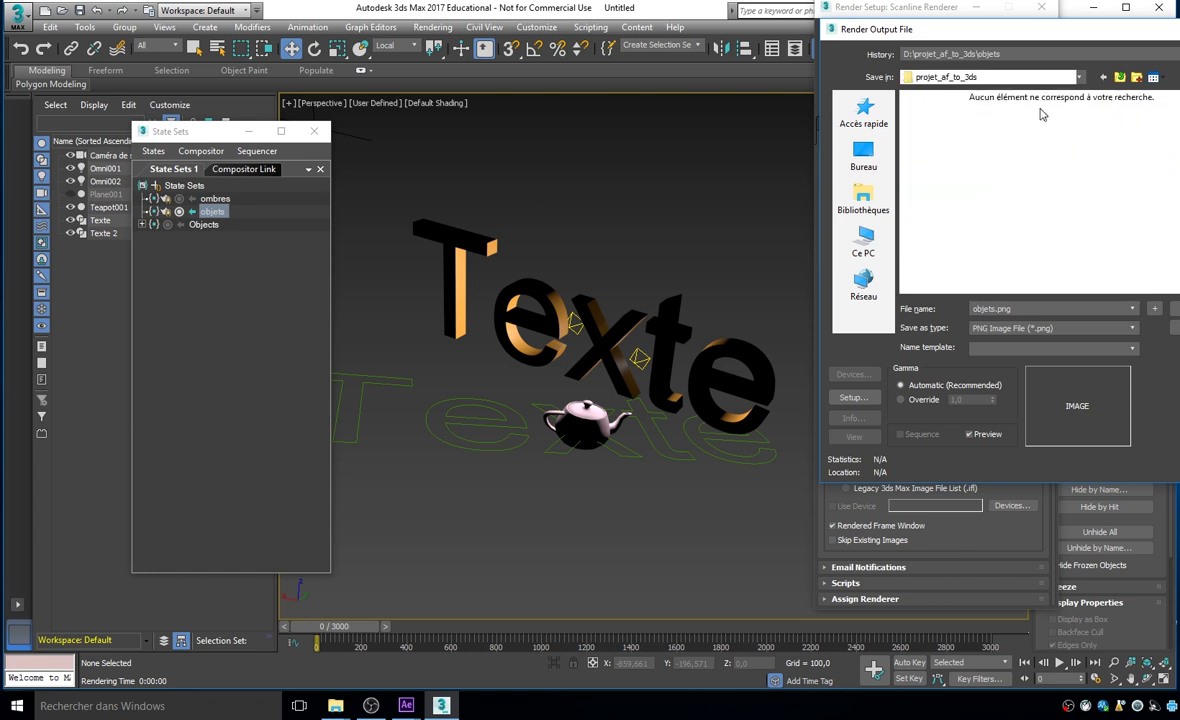
# Step: Create an objets folder there and save renders into it as PNG with alpha channel
pyautogui.click(1136, 78)
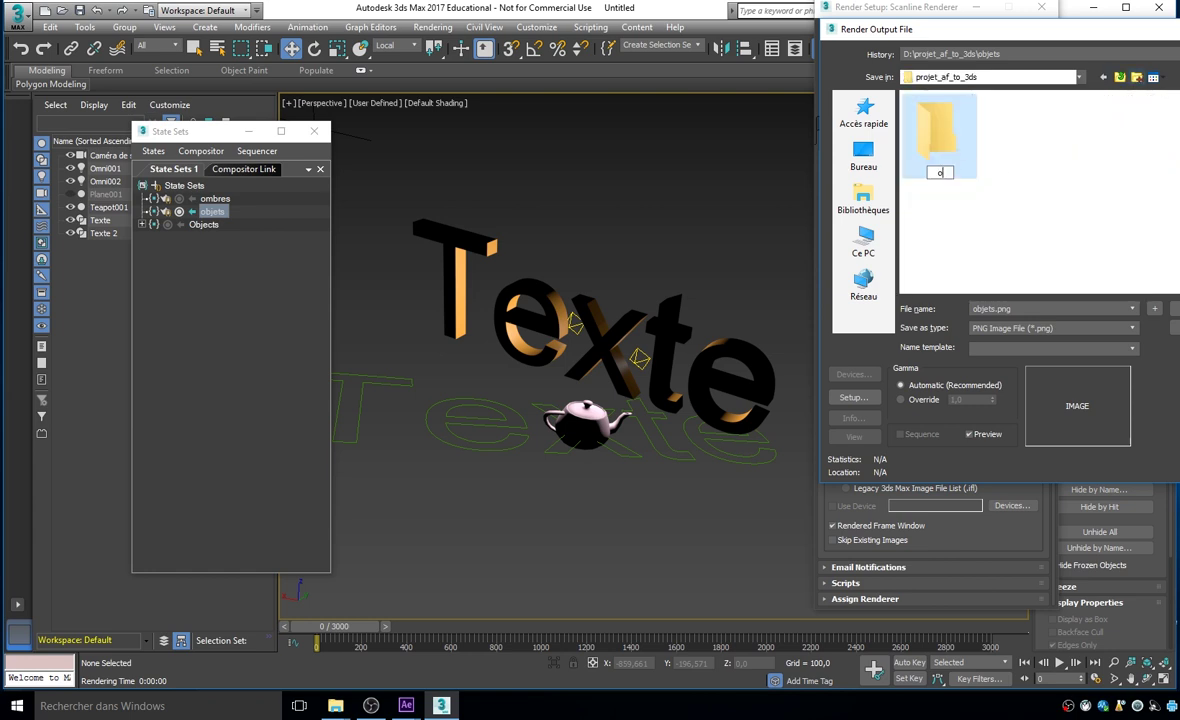
pyautogui.write('objets')
pyautogui.press('Return')
pyautogui.doubleClick(955, 148)
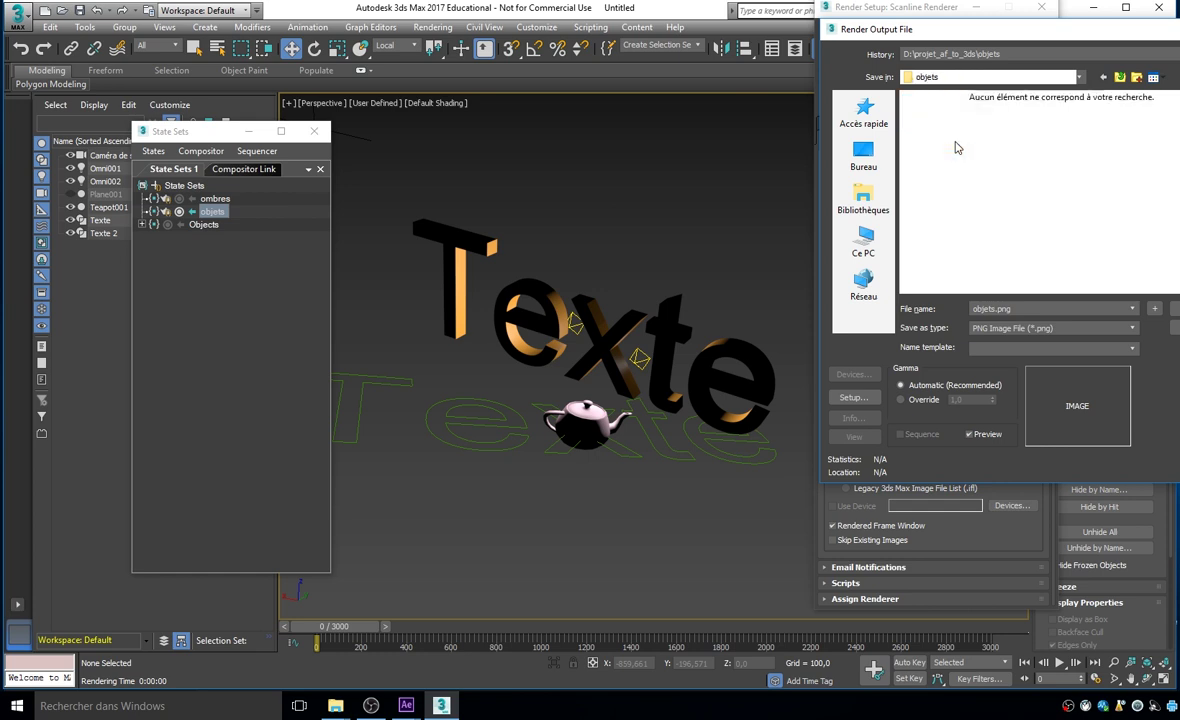
pyautogui.click(853, 397)
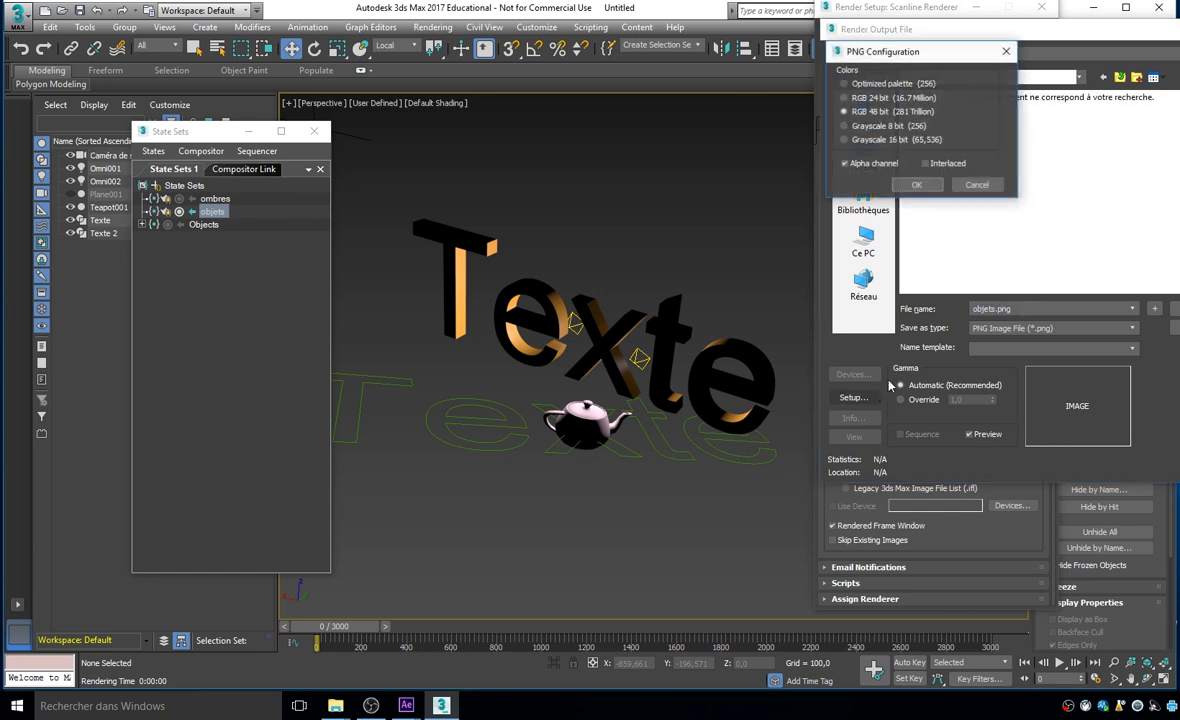
pyautogui.click(916, 184)
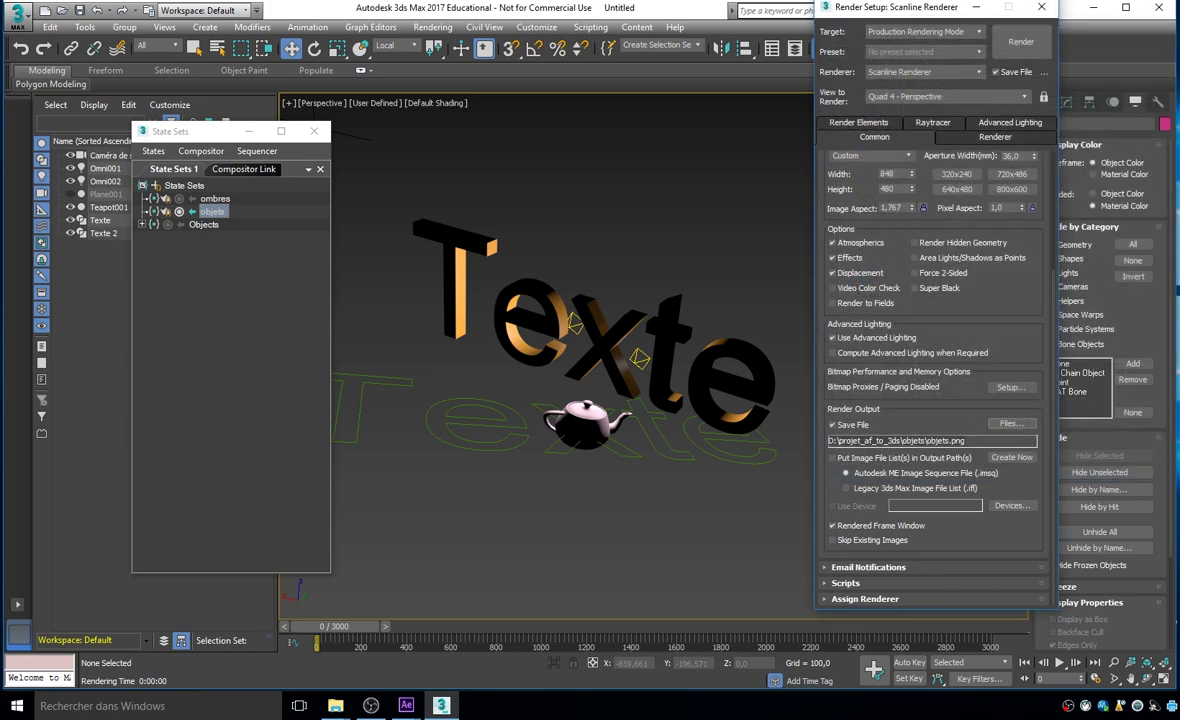
# Step: Activate the ombres state and set the time output range to frames 0 to 100
pyautogui.click(181, 201)
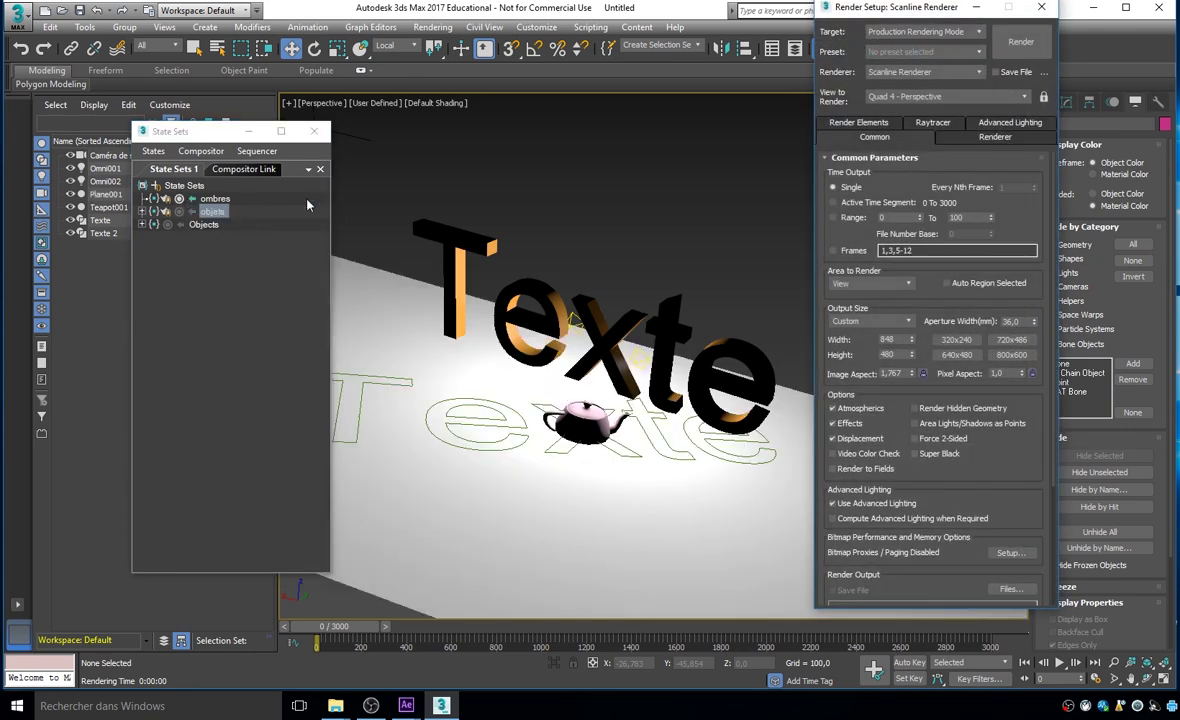
pyautogui.click(848, 217)
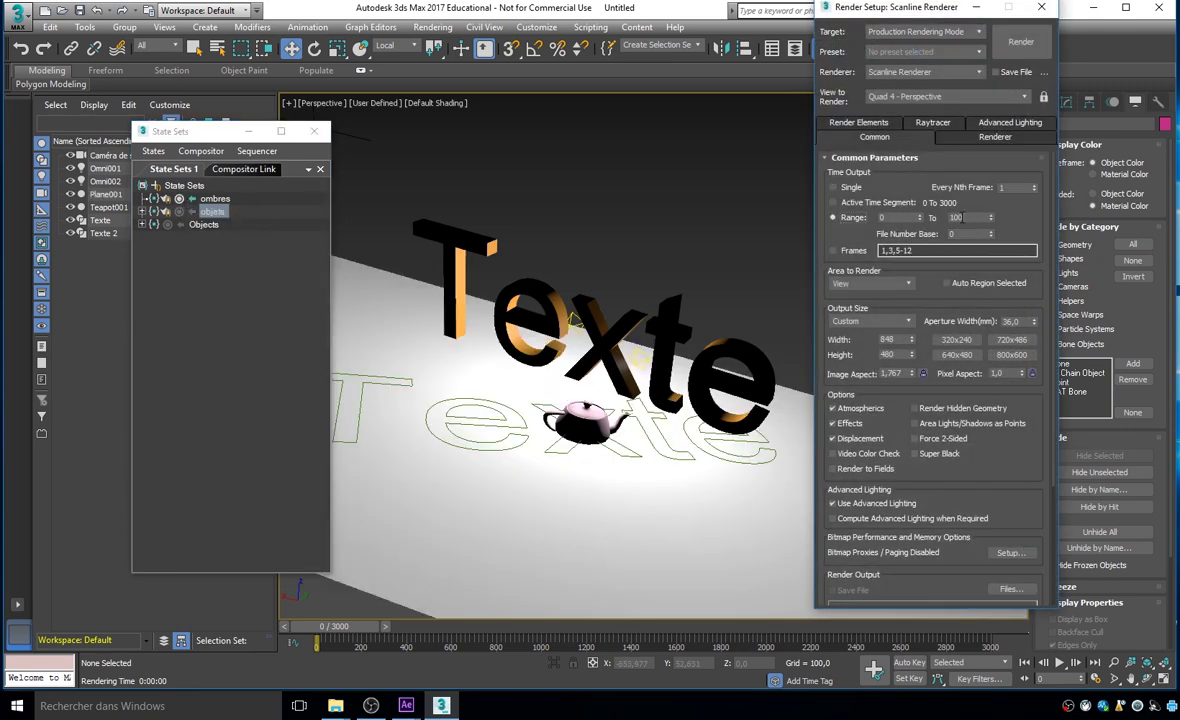
pyautogui.doubleClick(963, 217)
pyautogui.moveTo(940, 385); pyautogui.dragTo(1034, 284)
pyautogui.scroll(-2, 1034, 284)
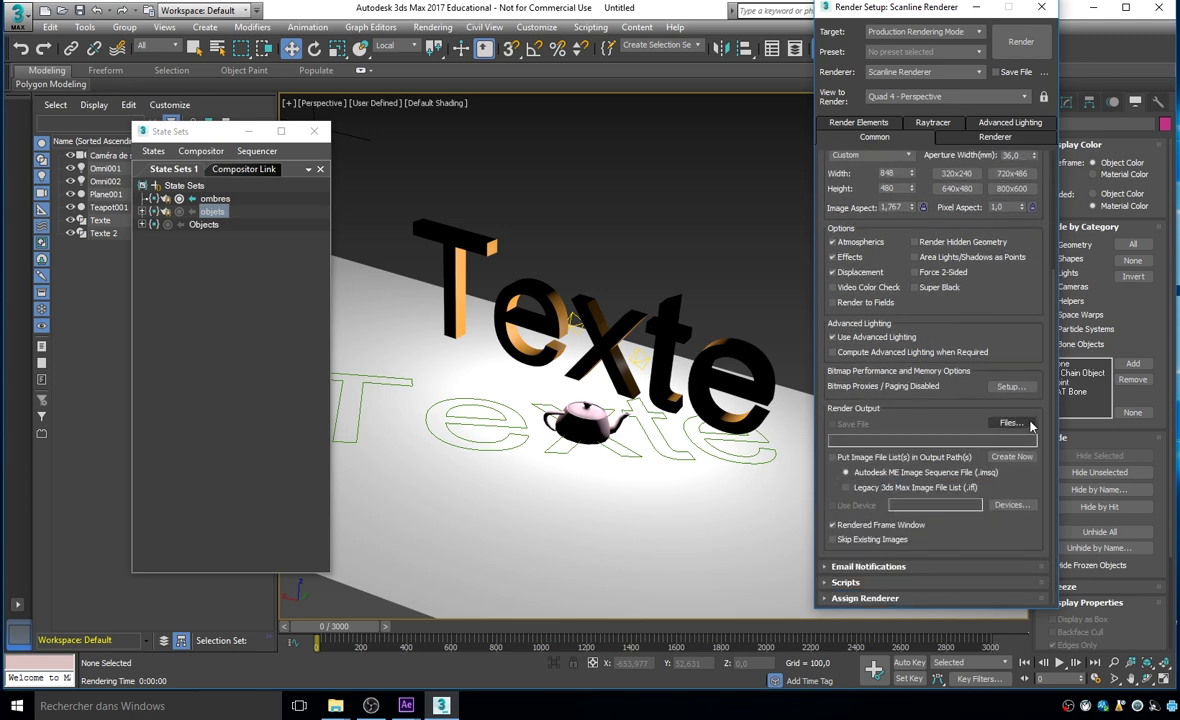
# Step: Save ombres renders as PNG files in a new ombres folder, as ombres\ombres.png
pyautogui.click(1011, 425)
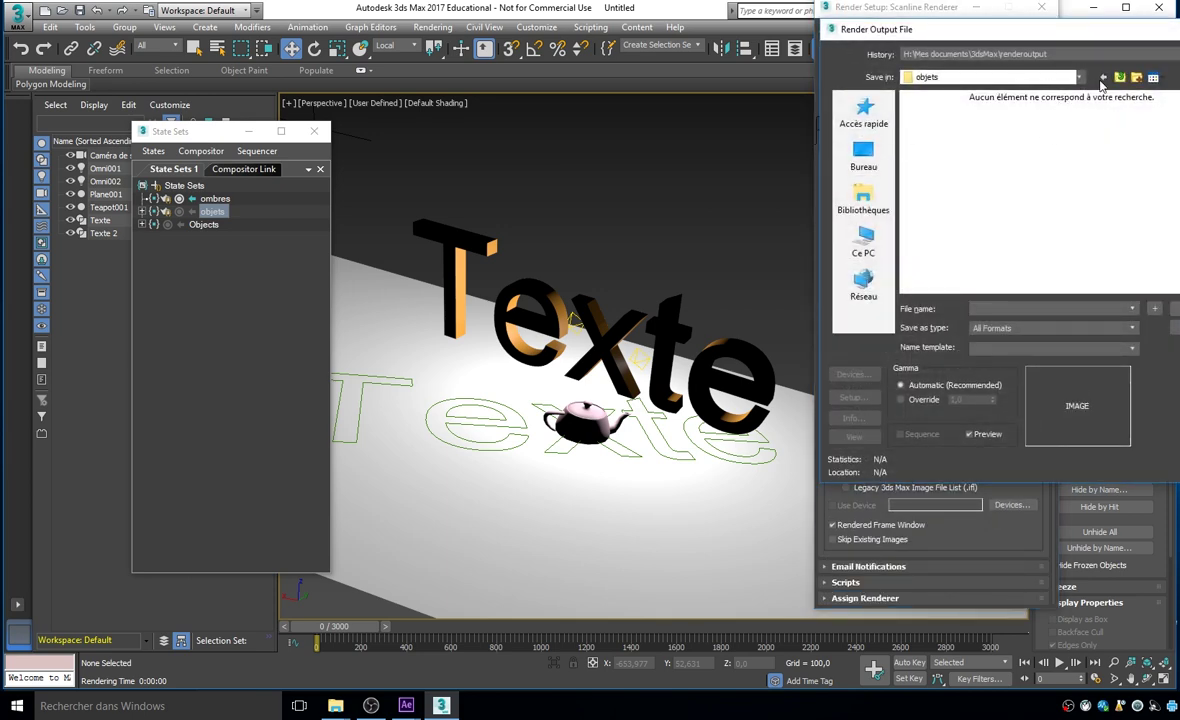
pyautogui.click(1103, 78)
pyautogui.click(1137, 77)
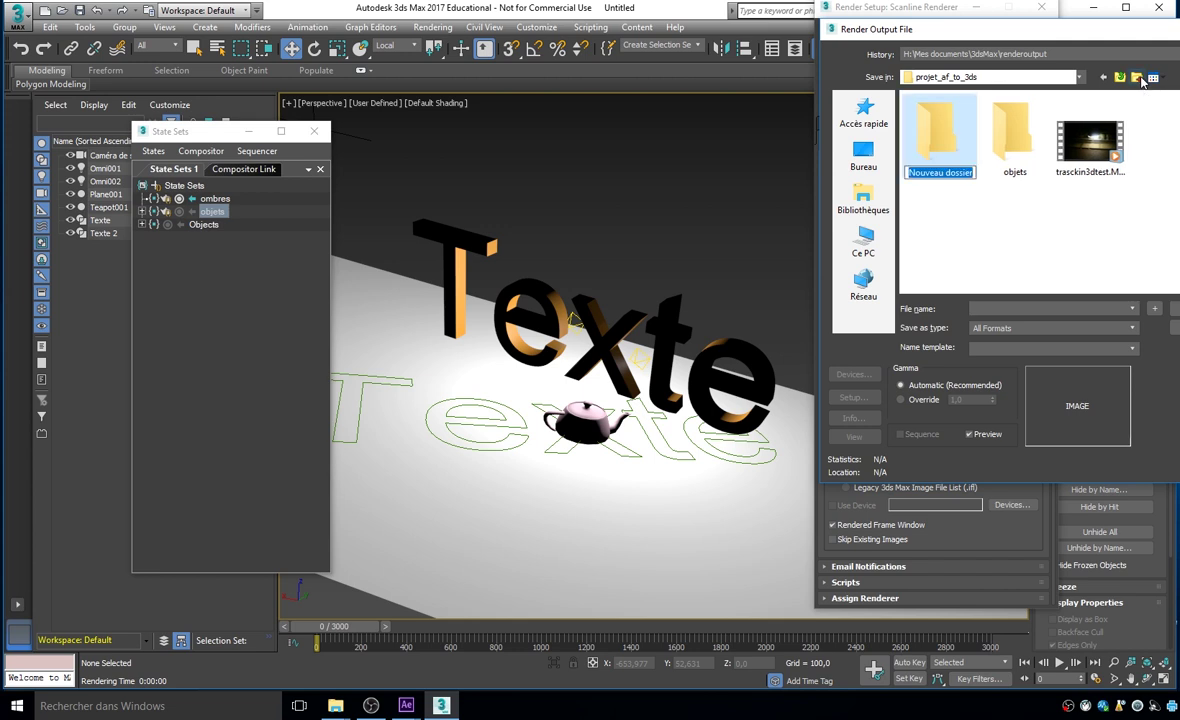
pyautogui.write('ombres')
pyautogui.press('Return')
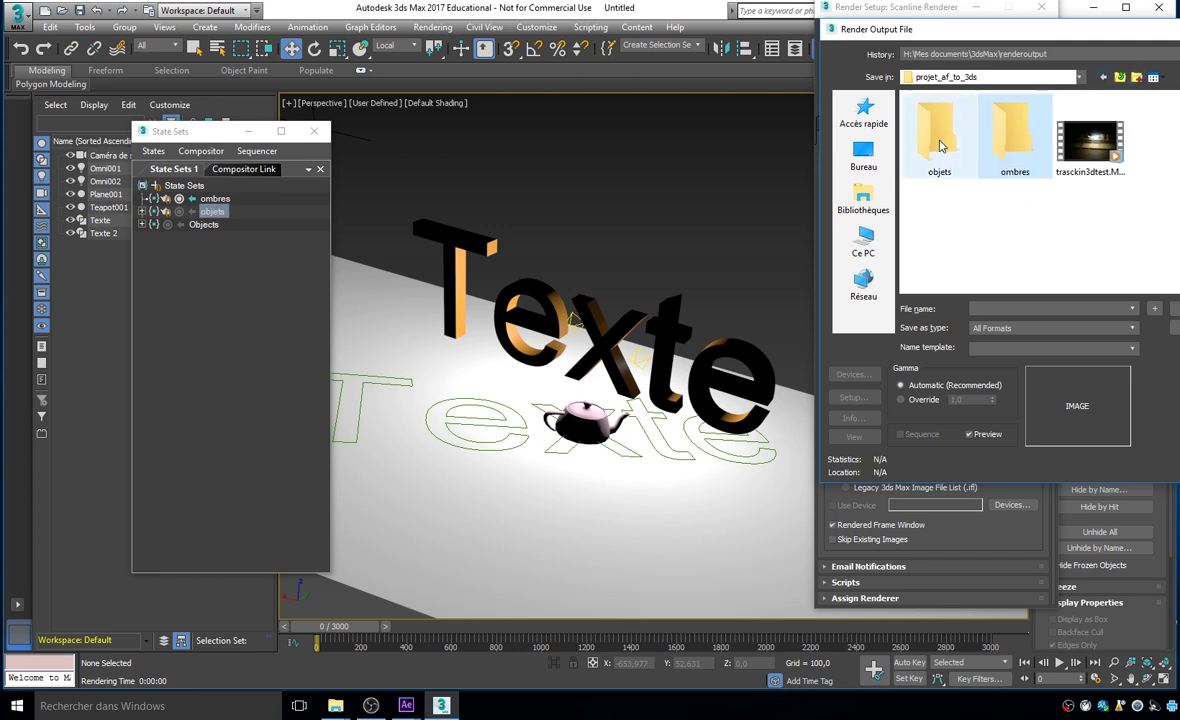
pyautogui.press('Return')
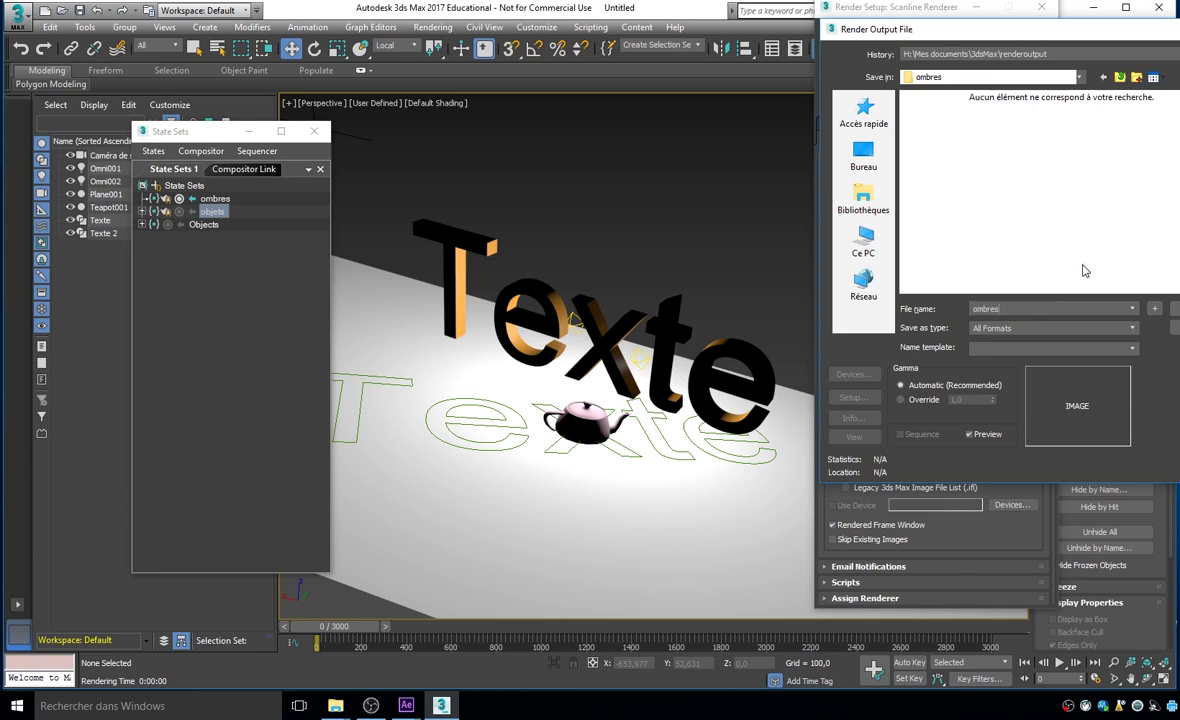
pyautogui.click(1003, 328)
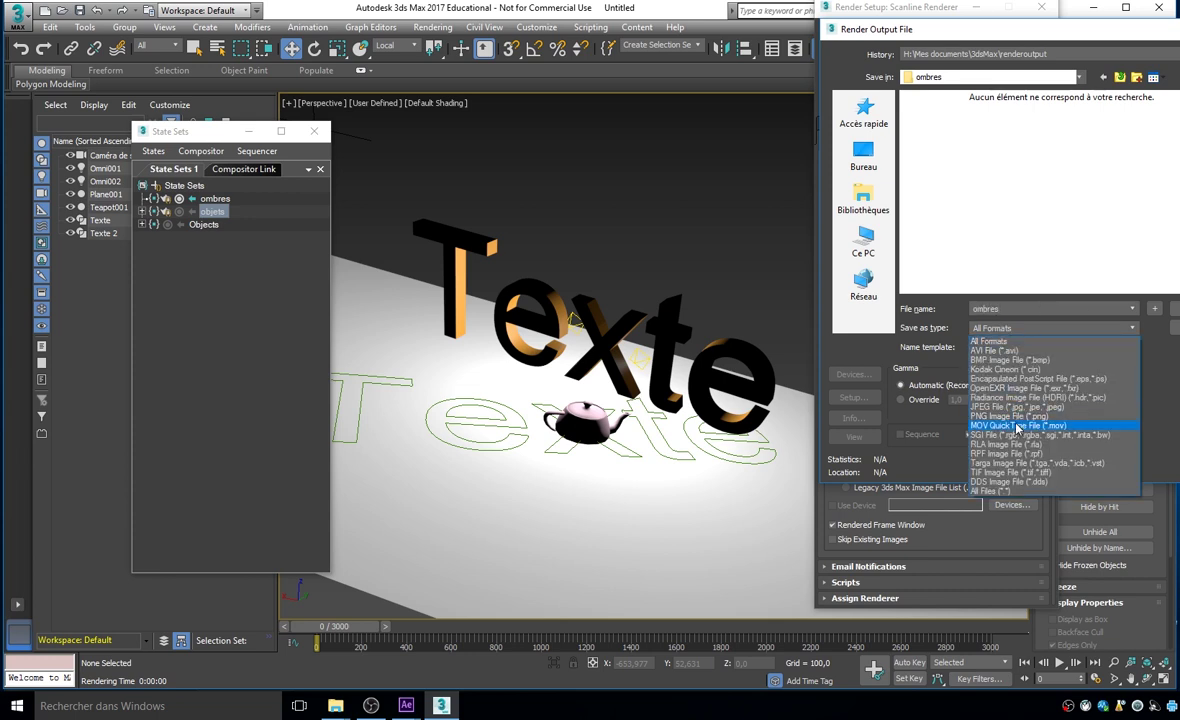
pyautogui.click(1005, 416)
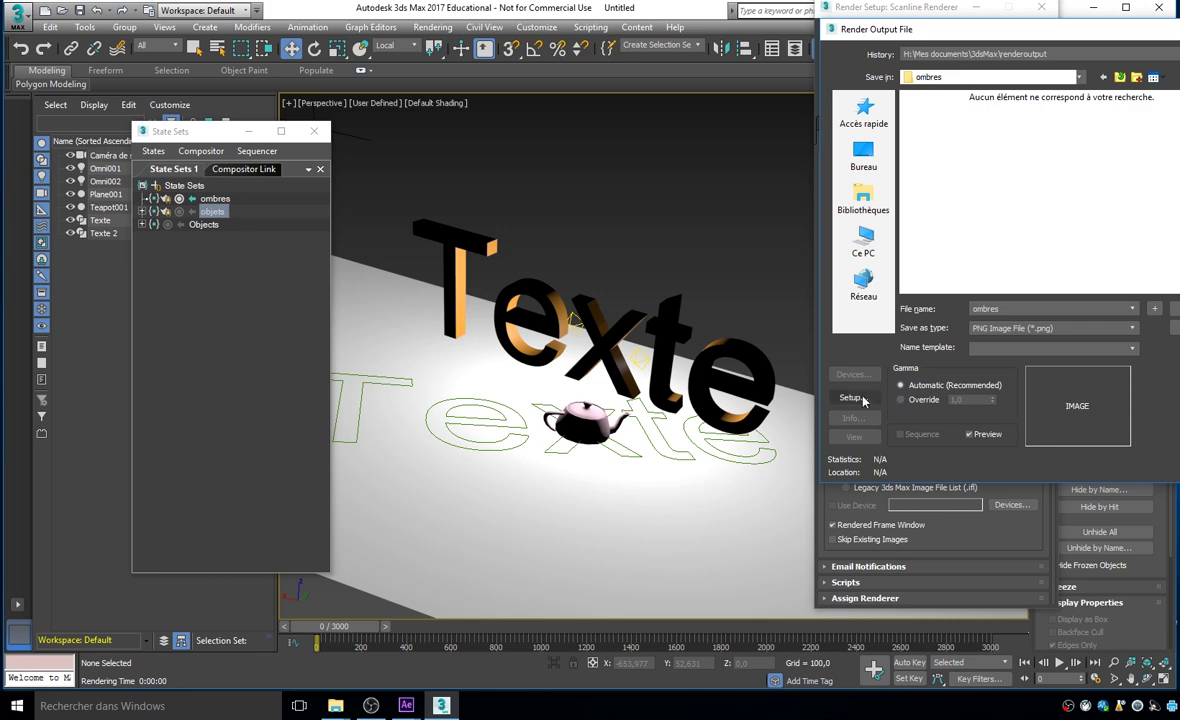
pyautogui.click(853, 397)
pyautogui.click(925, 190)
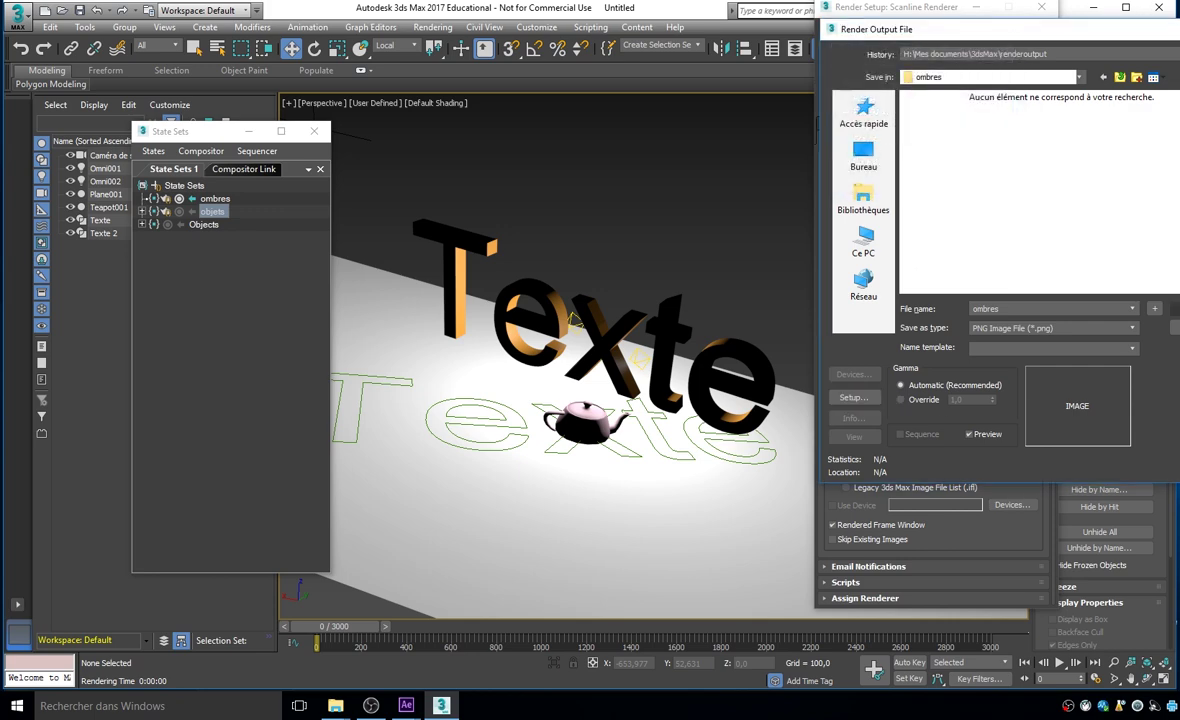
pyautogui.press('Return')
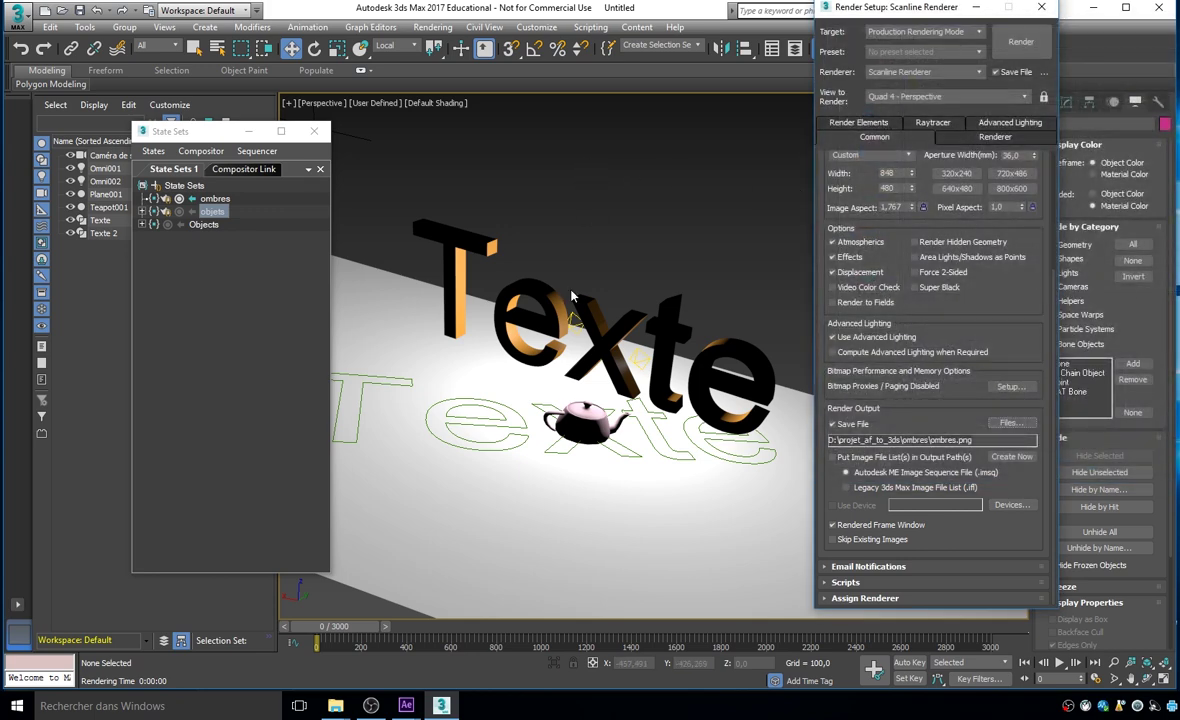
pyautogui.click(535, 300)
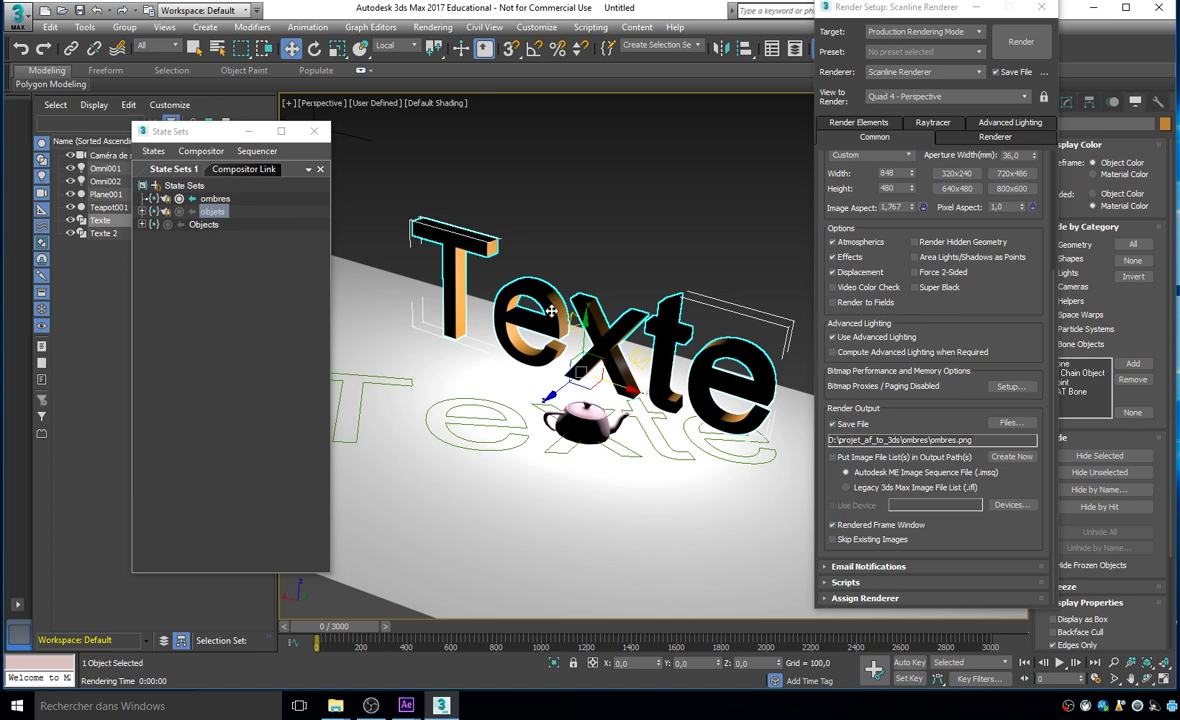
# Step: Adjust Object Properties rendering control for Texte and Teapot001 together, then close Render Setup
pyautogui.keyDown('ctrl'); pyautogui.click(591, 423); pyautogui.keyUp('ctrl')
pyautogui.rightClick(591, 421)
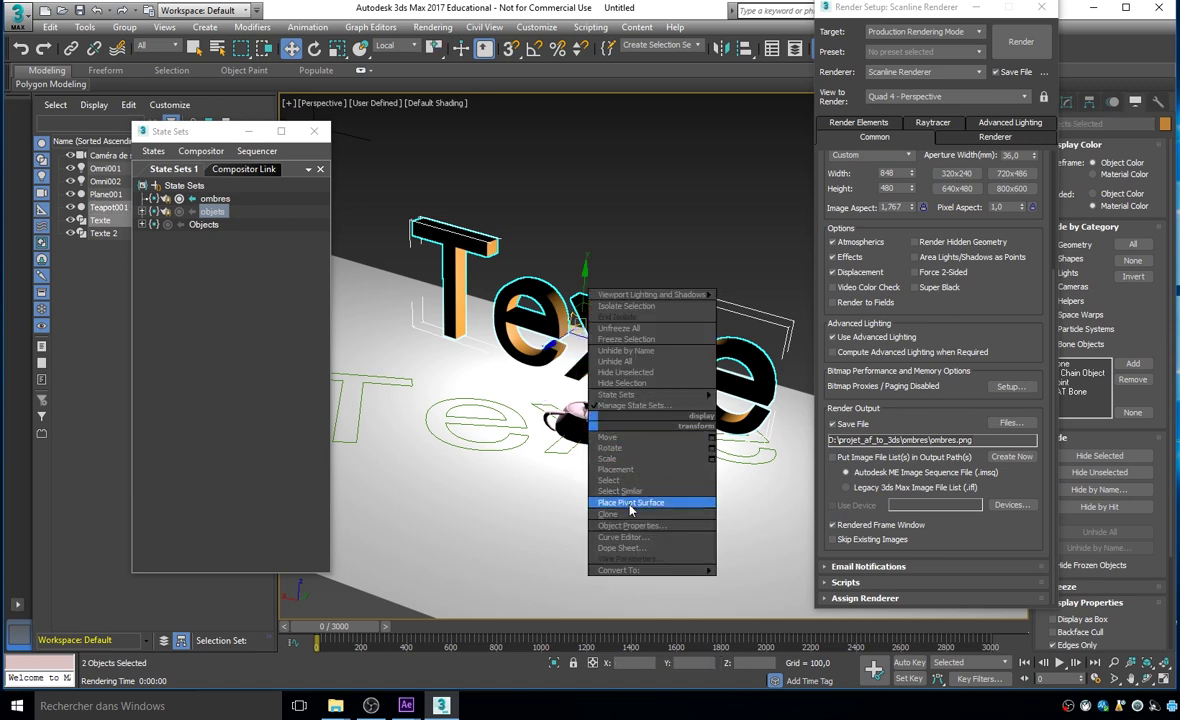
pyautogui.click(669, 534)
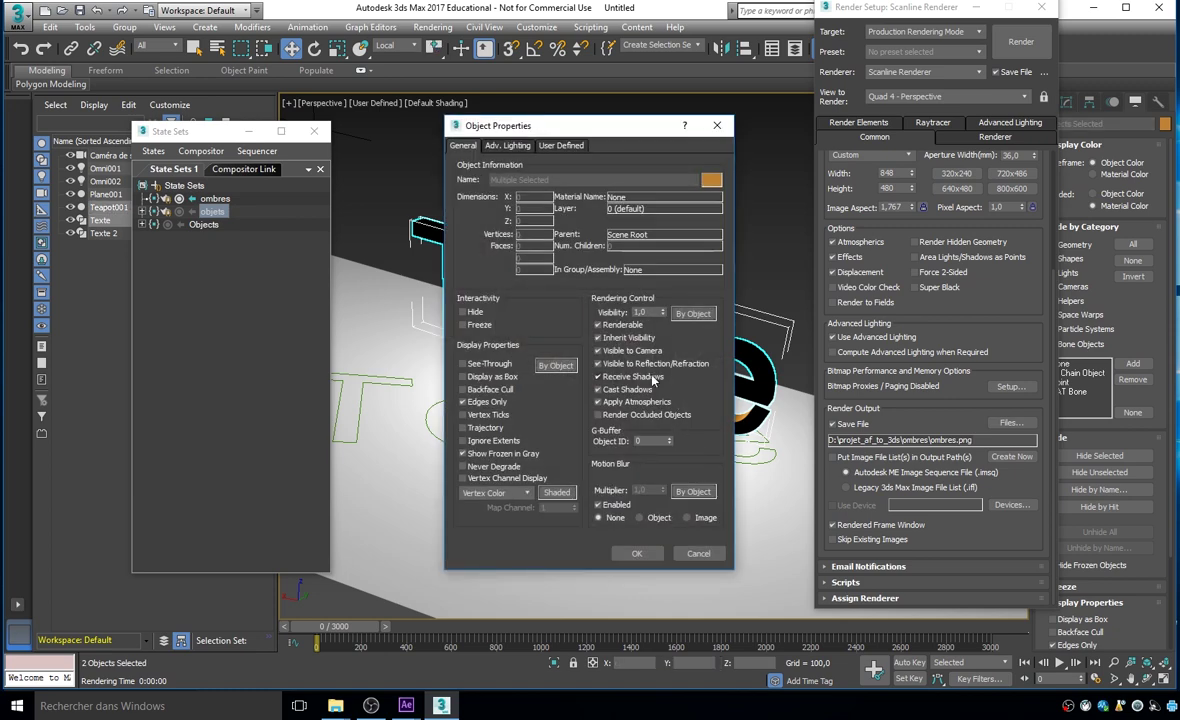
pyautogui.click(638, 553)
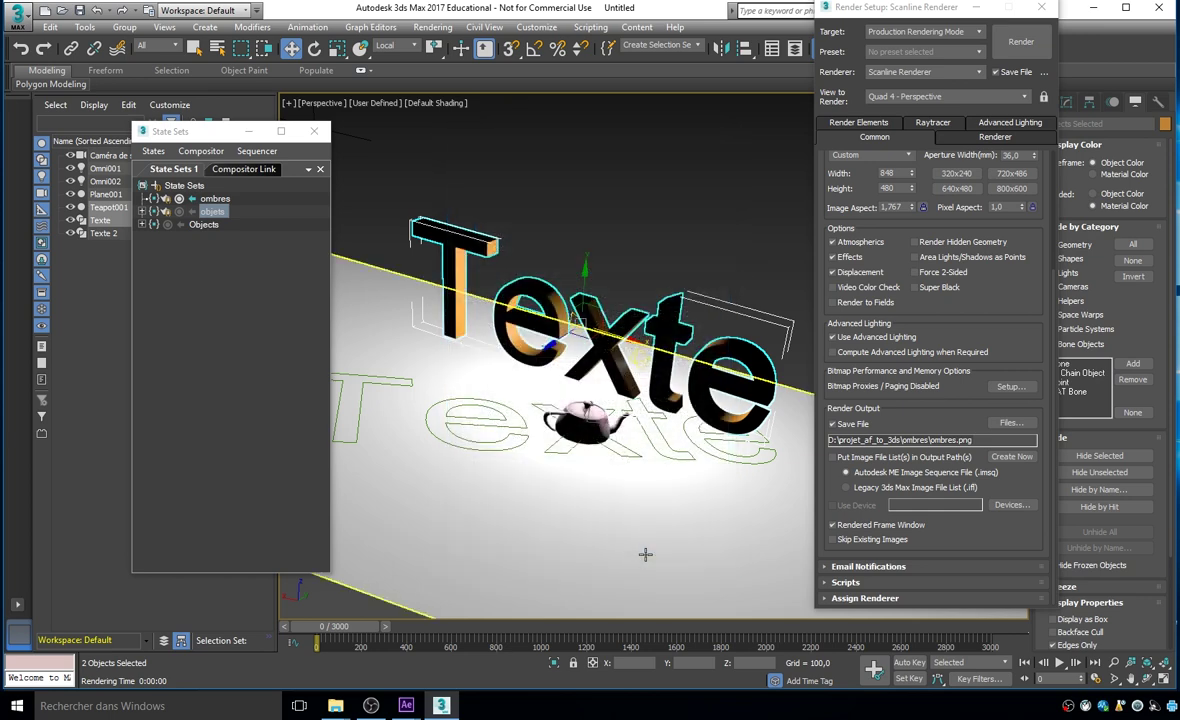
pyautogui.click(1047, 7)
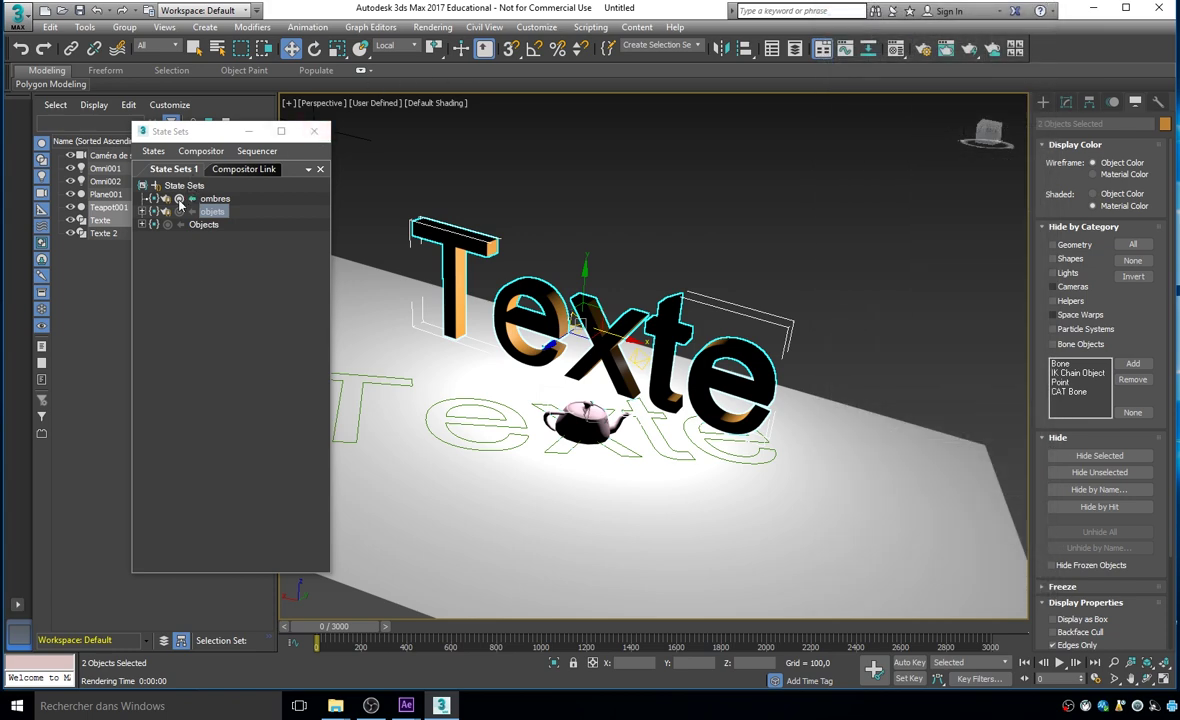
# Step: Open Render Setup and check the output paths of the objets and ombres states
pyautogui.click(432, 27)
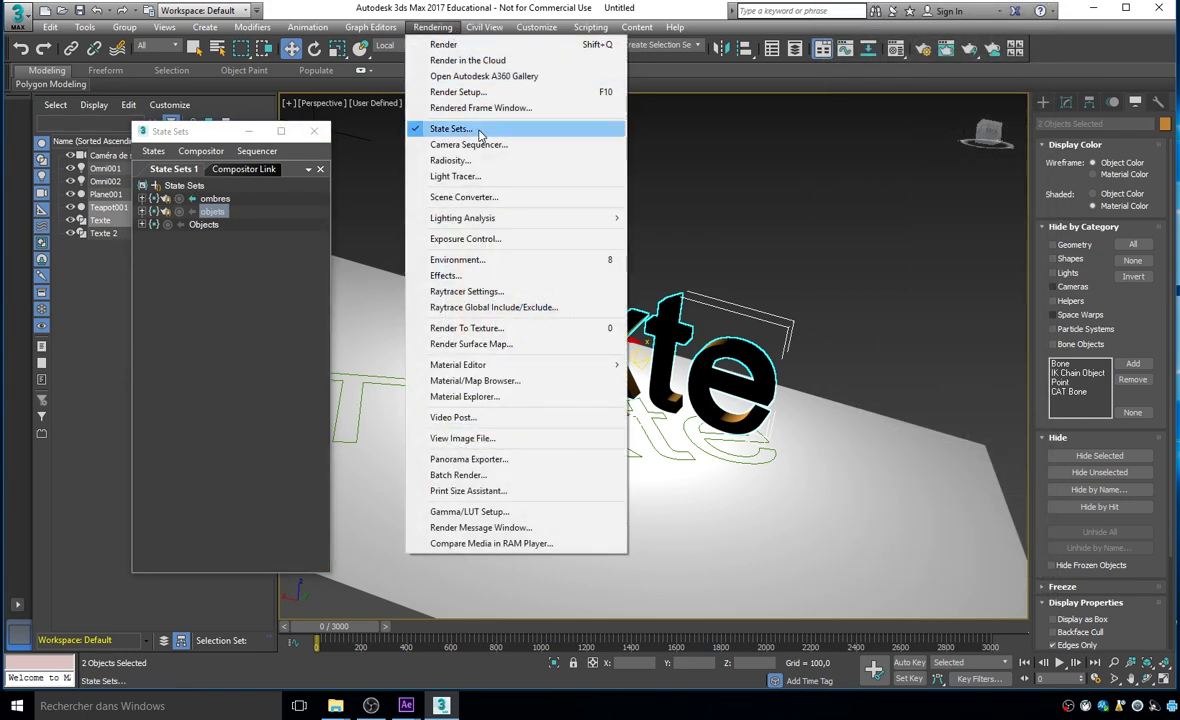
pyautogui.click(445, 88)
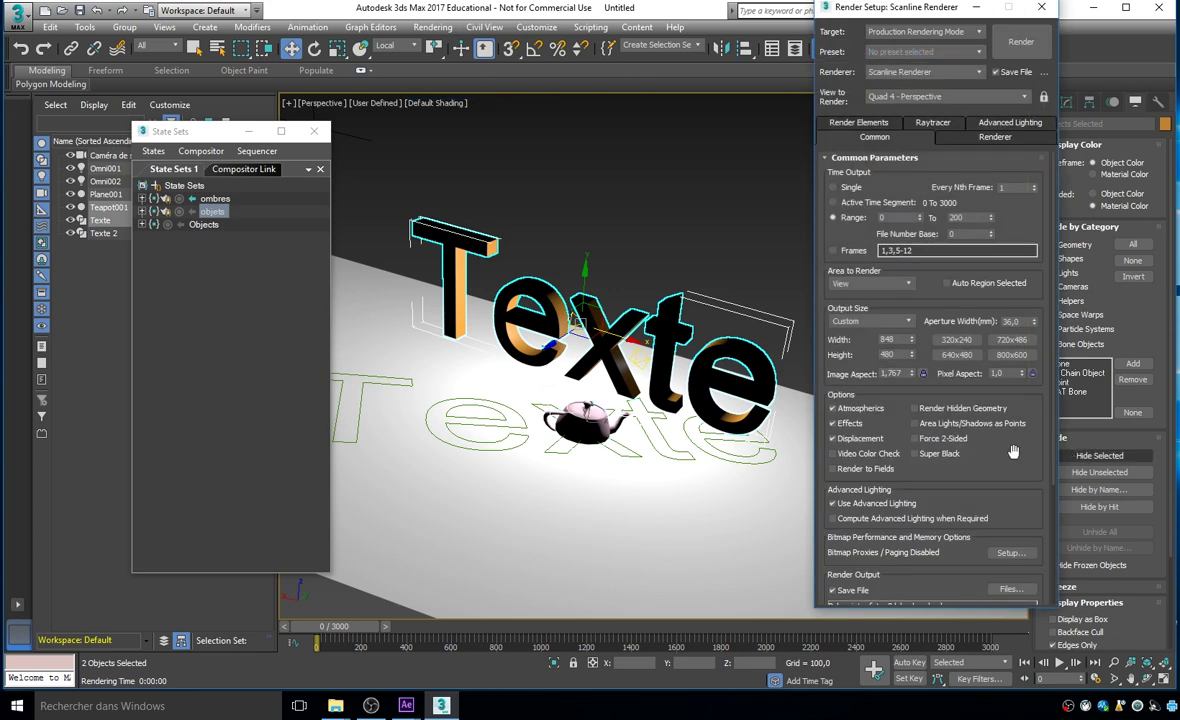
pyautogui.scroll(-5, 801, 247)
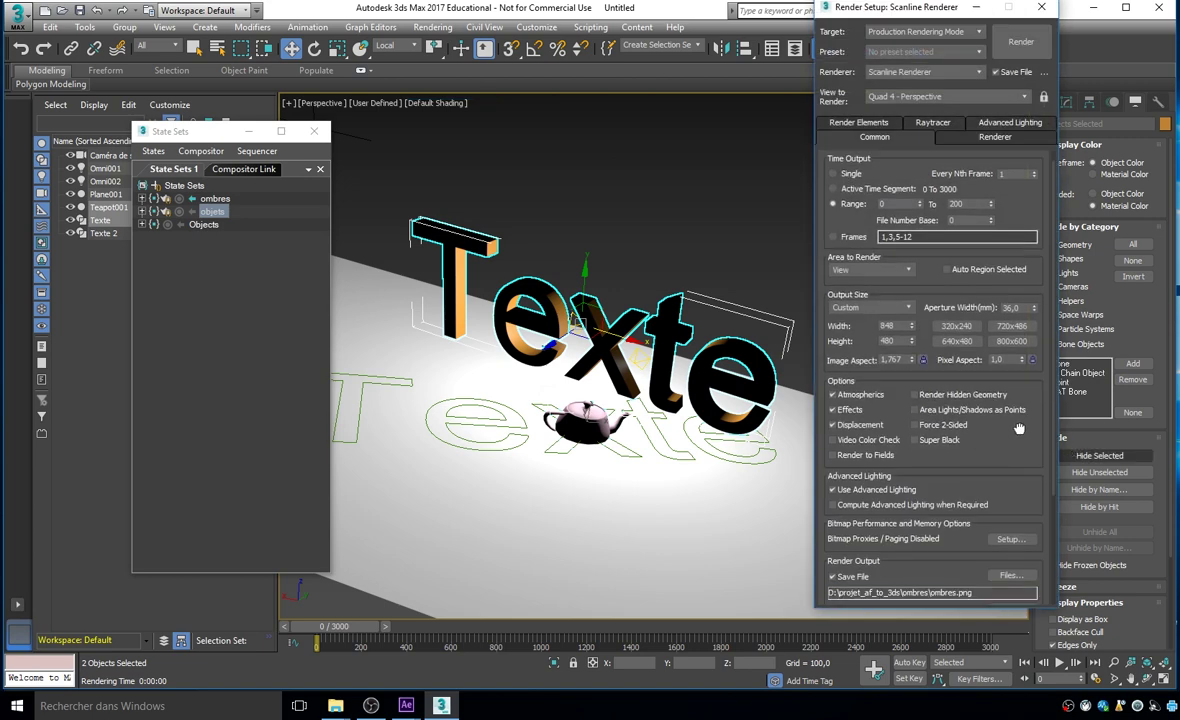
pyautogui.click(193, 213)
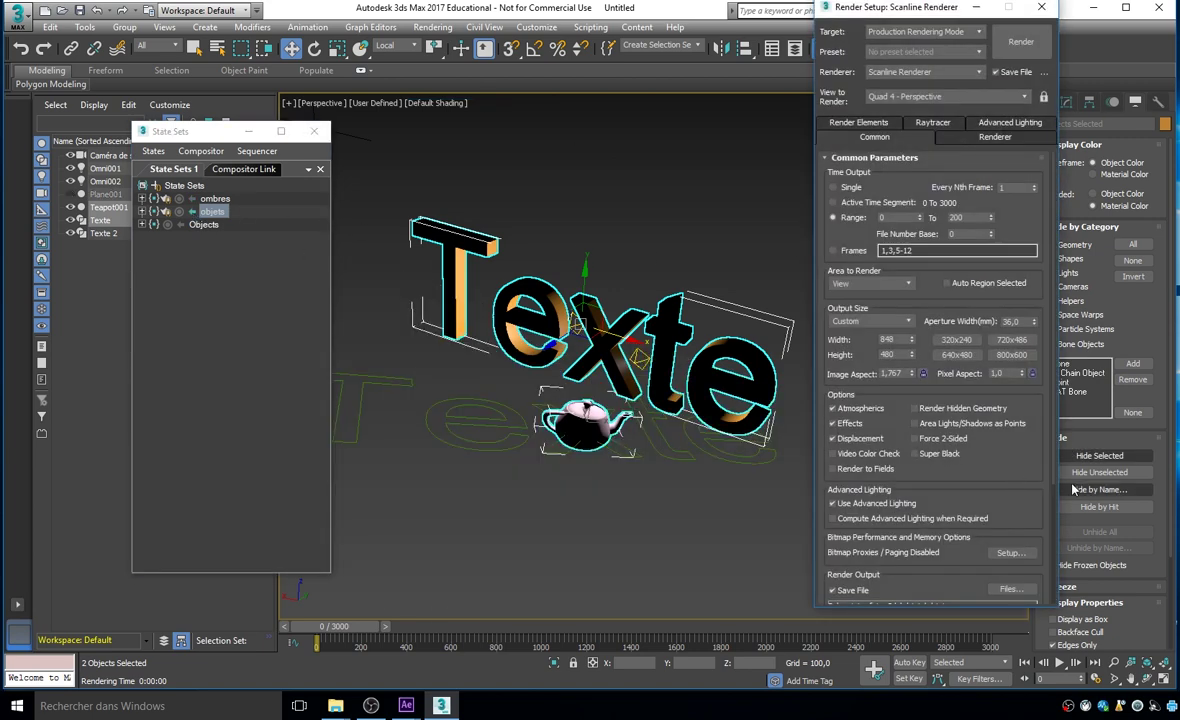
pyautogui.scroll(-5, 955, 250)
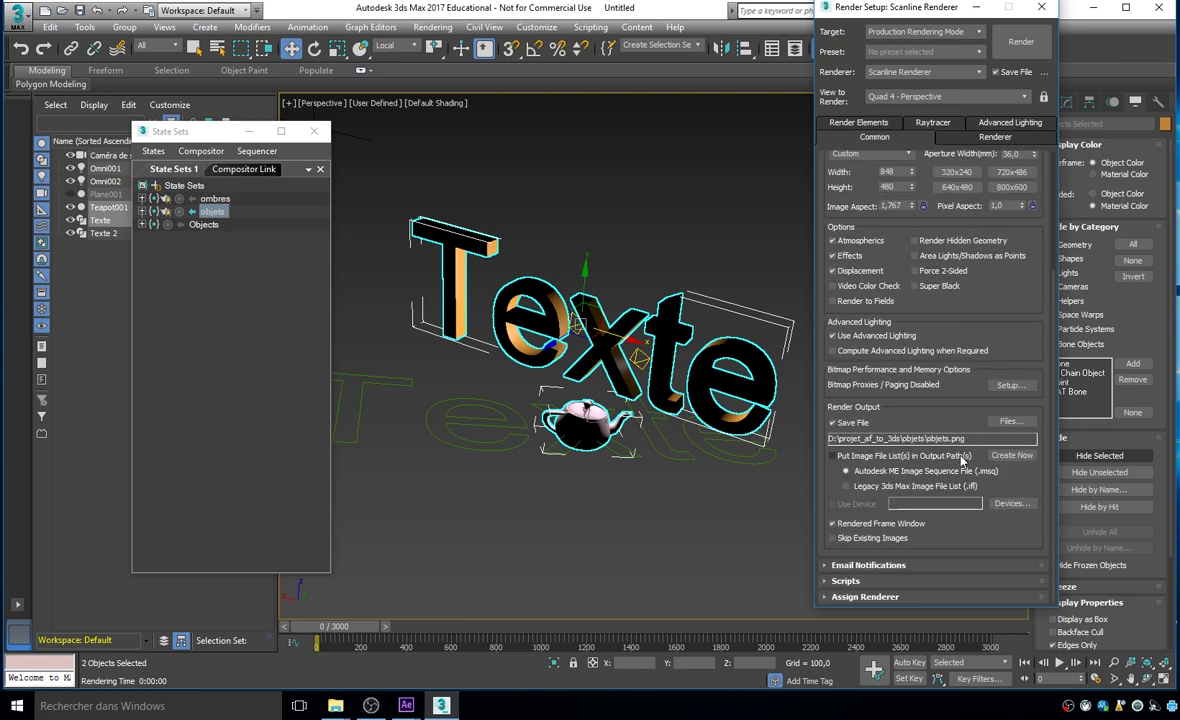
pyautogui.click(194, 200)
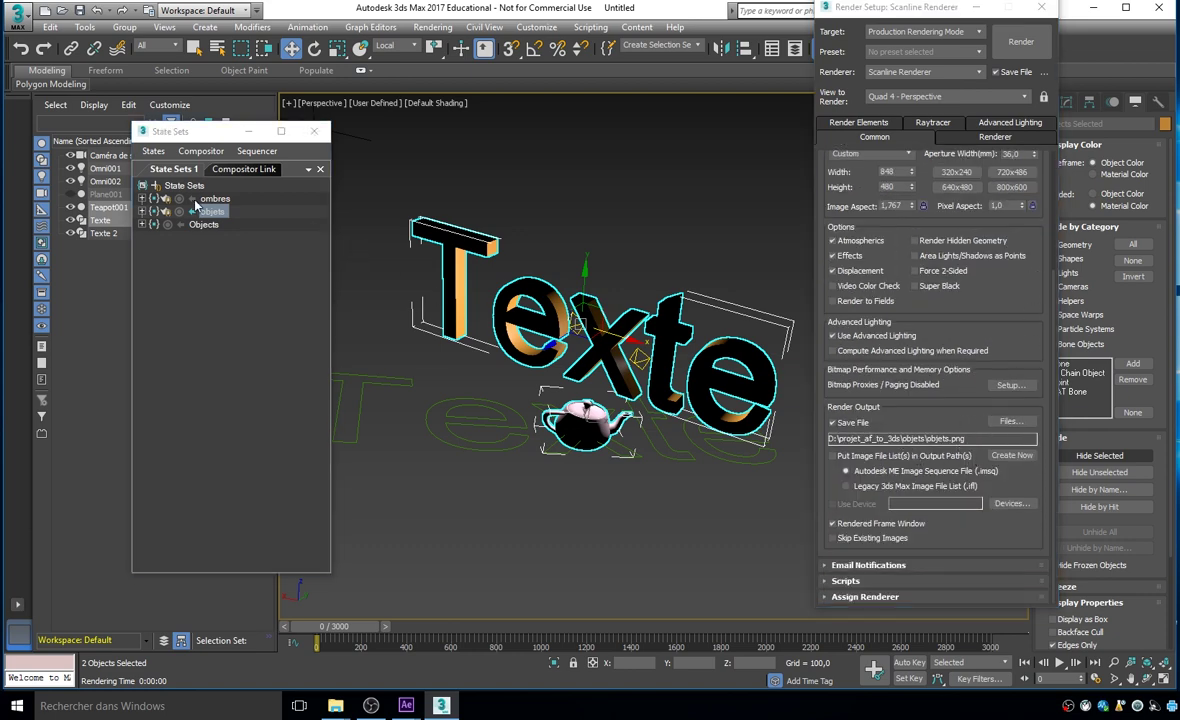
pyautogui.scroll(-5, 990, 255)
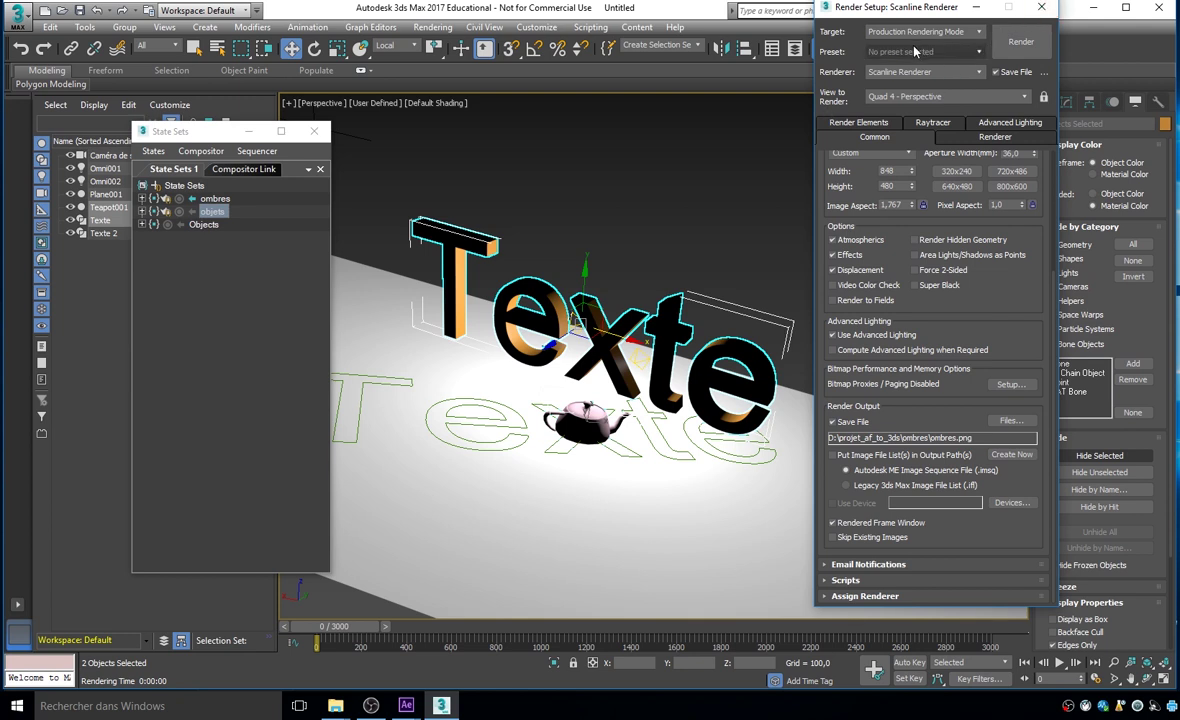
# Step: Toggle Rendered Frame Window for objets, recheck ombres, and select both state sets
pyautogui.click(180, 213)
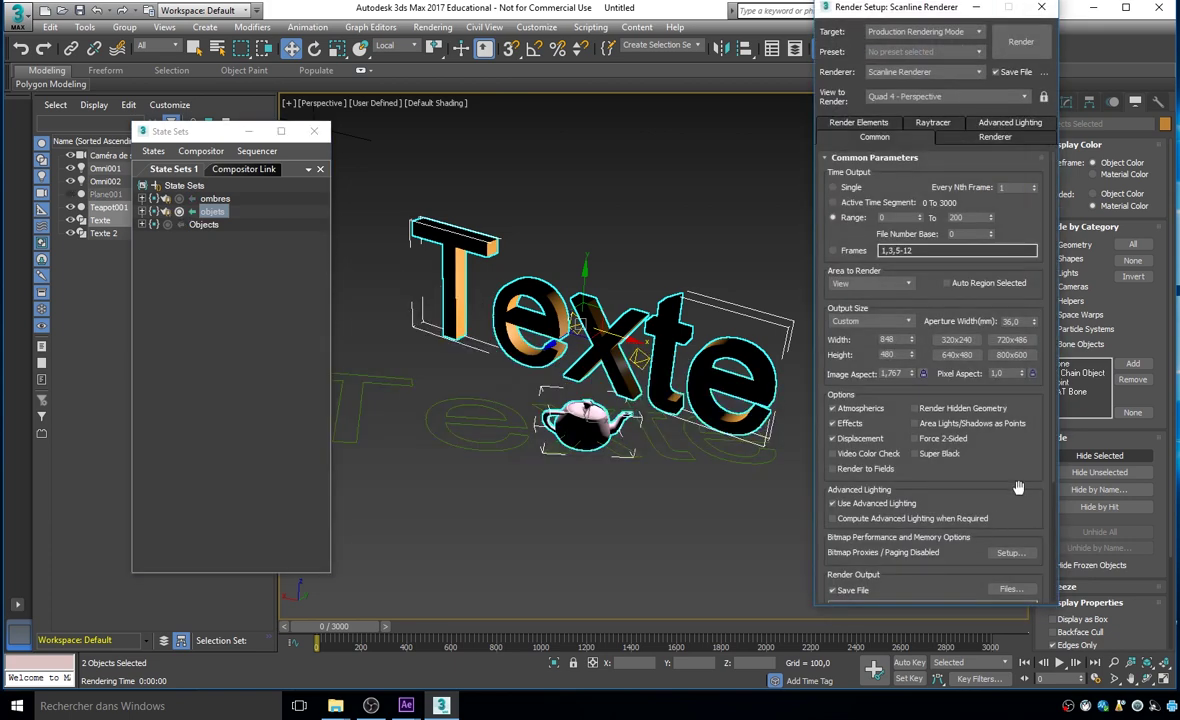
pyautogui.scroll(-3, 1018, 460)
pyautogui.scroll(-2, 1022, 413)
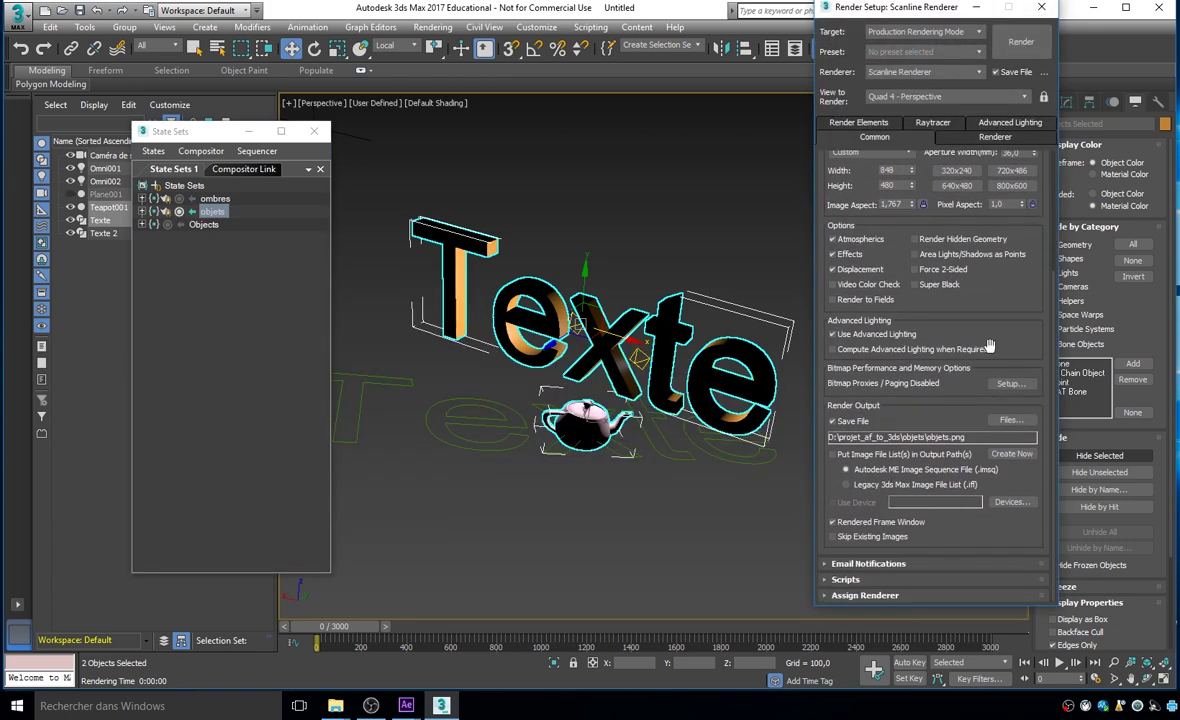
pyautogui.click(834, 522)
pyautogui.click(182, 199)
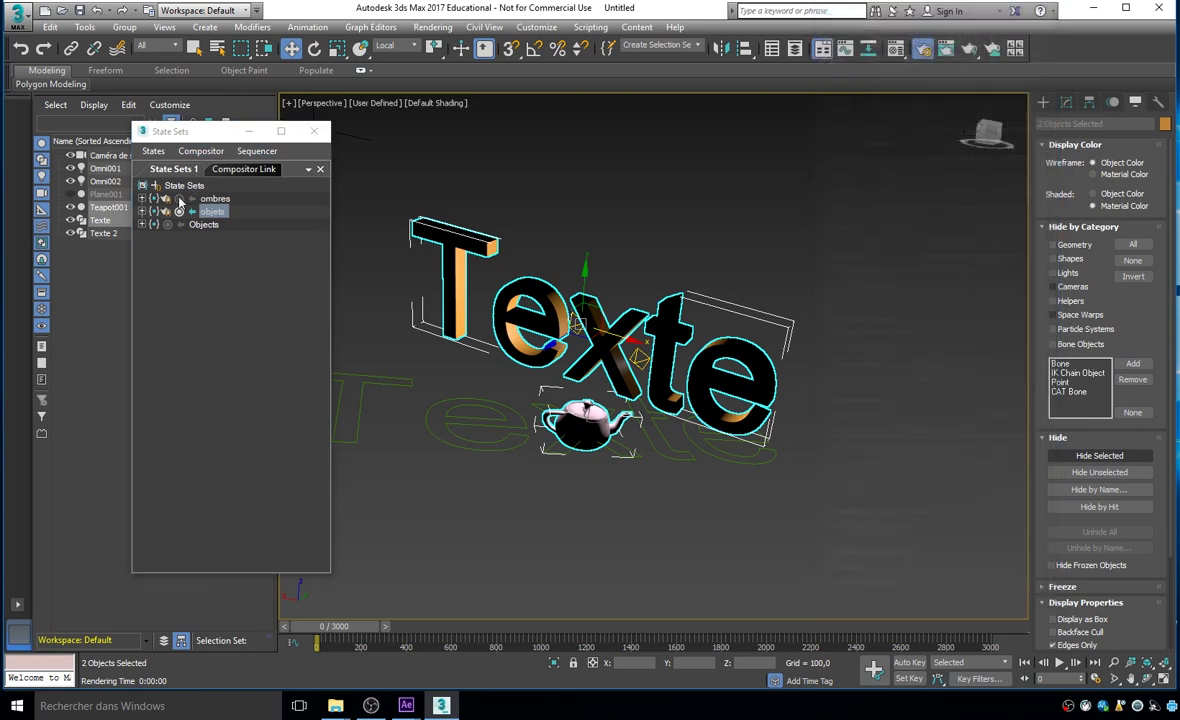
pyautogui.scroll(-1, 956, 445)
pyautogui.scroll(-2, 956, 445)
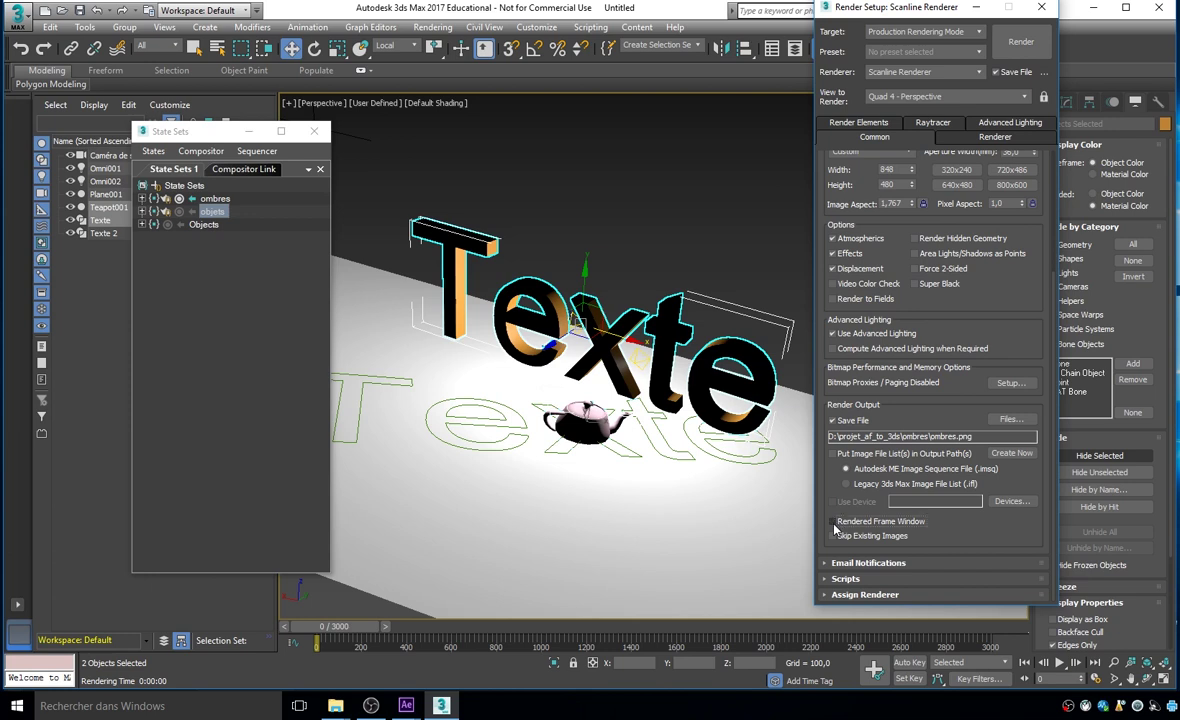
pyautogui.keyDown('ctrl'); pyautogui.click(216, 200); pyautogui.keyUp('ctrl')
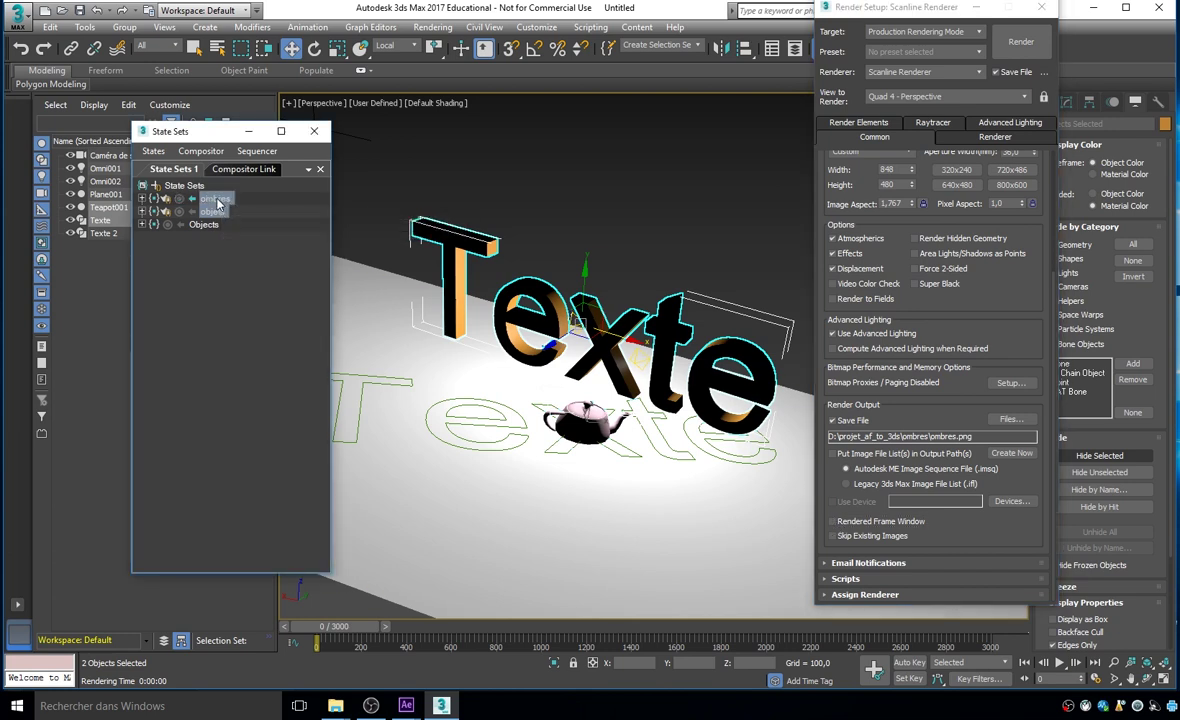
# Step: Render all states, then save the scene as test_3ds.max in D:\projet_af_to_3ds
pyautogui.click(153, 151)
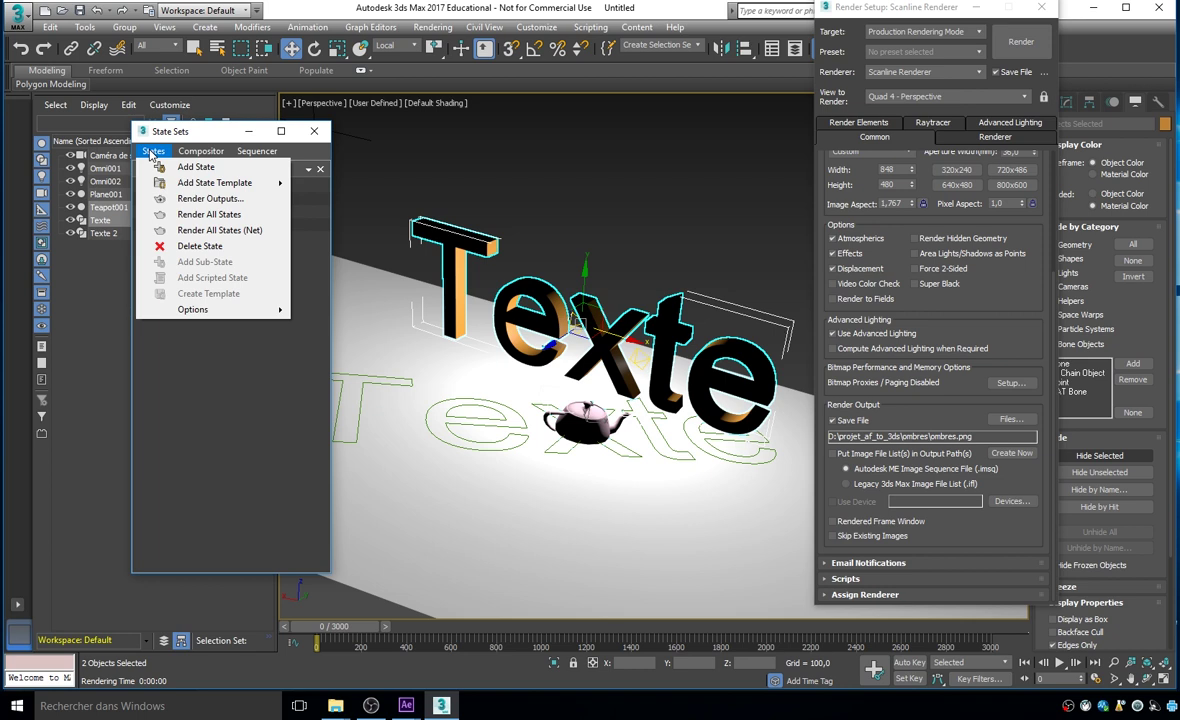
pyautogui.click(199, 216)
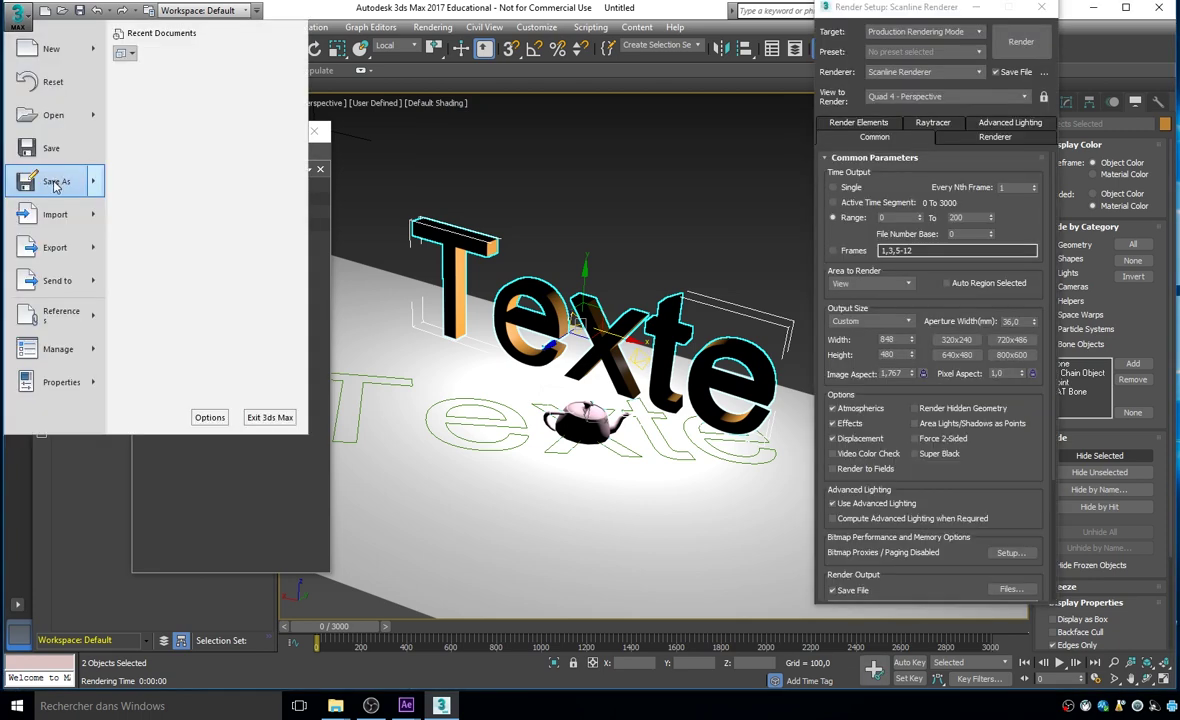
pyautogui.click(50, 166)
pyautogui.click(175, 55)
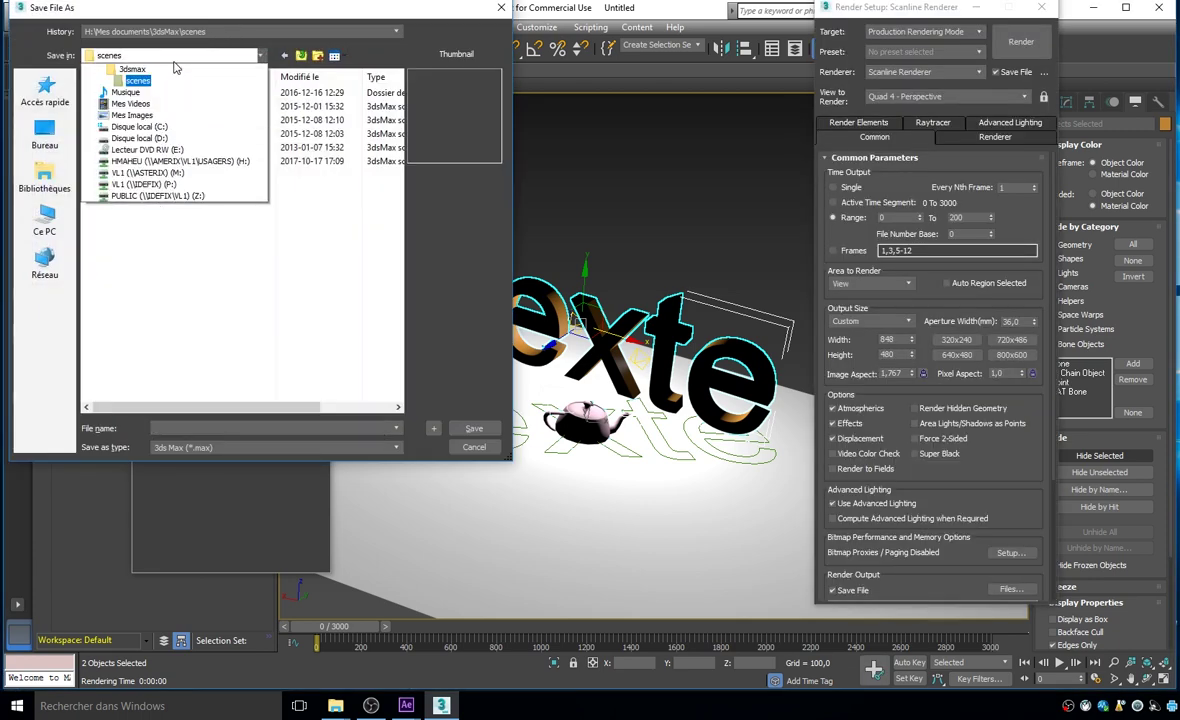
pyautogui.click(143, 189)
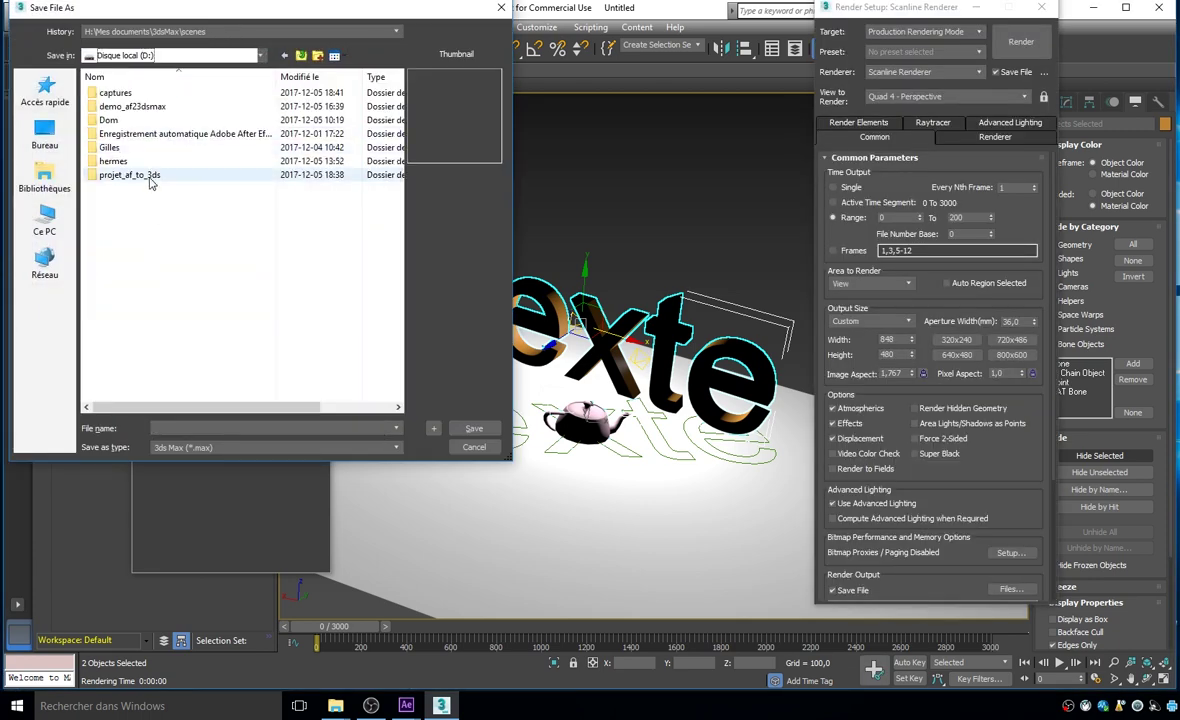
pyautogui.doubleClick(149, 177)
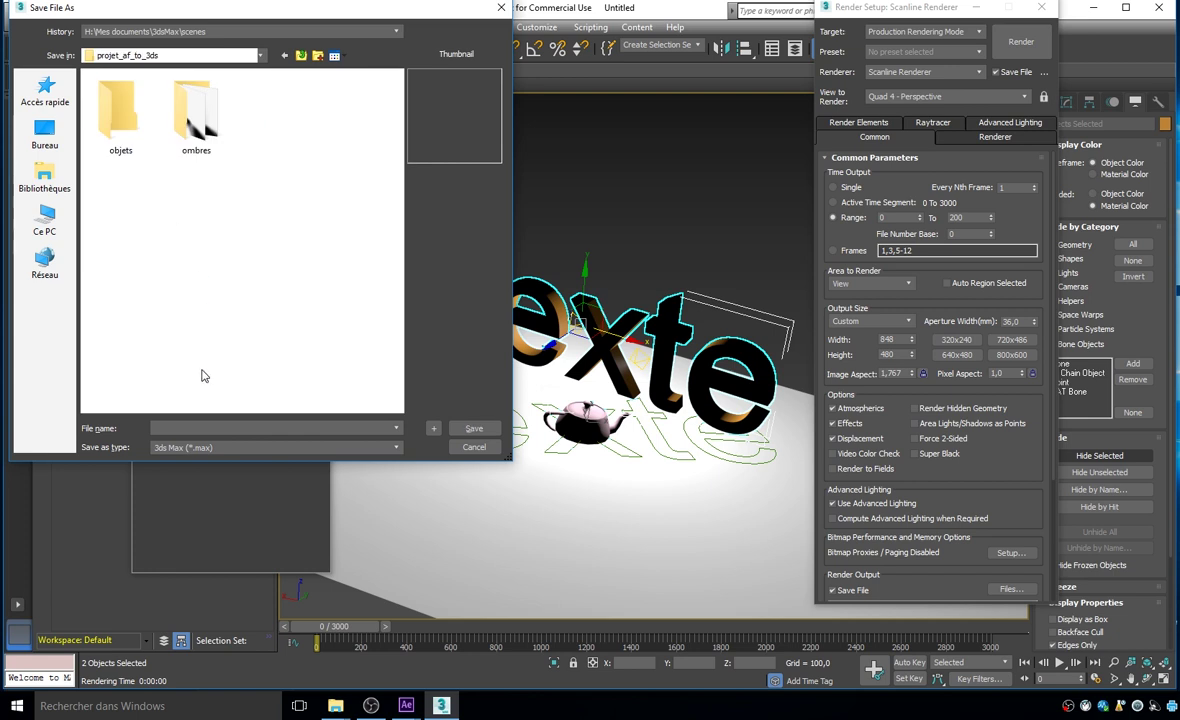
pyautogui.click(199, 427)
pyautogui.write('test')
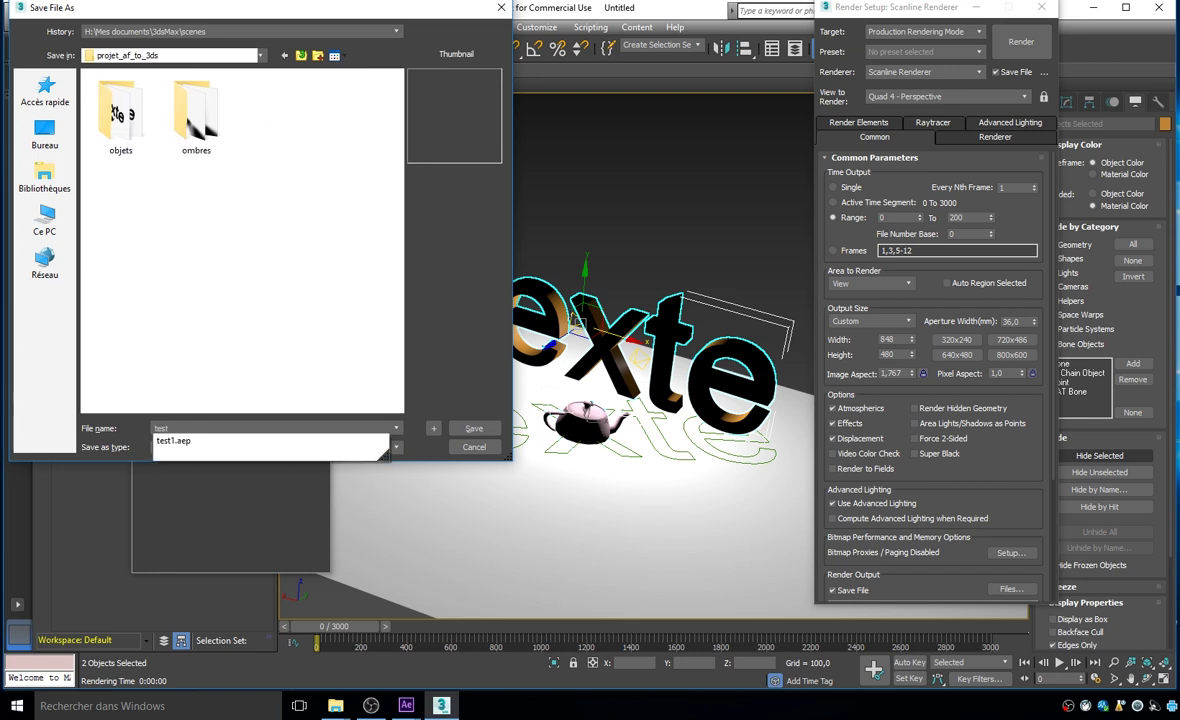
pyautogui.write('_3ds')
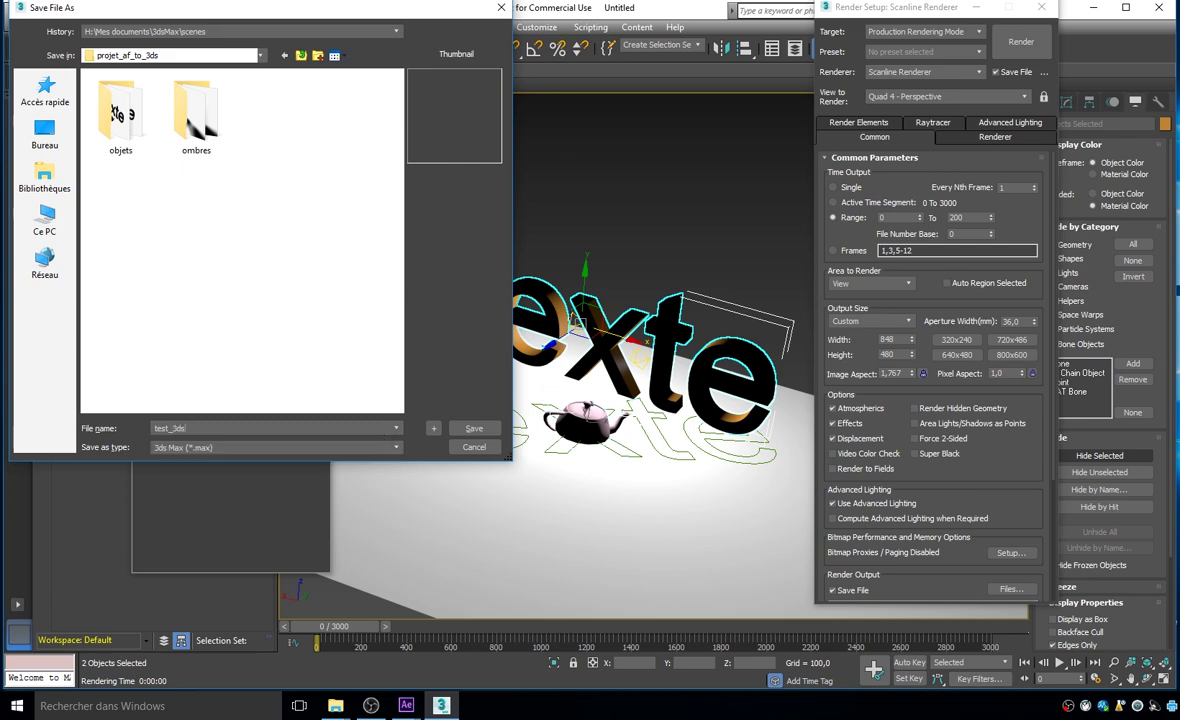
pyautogui.press('Return')
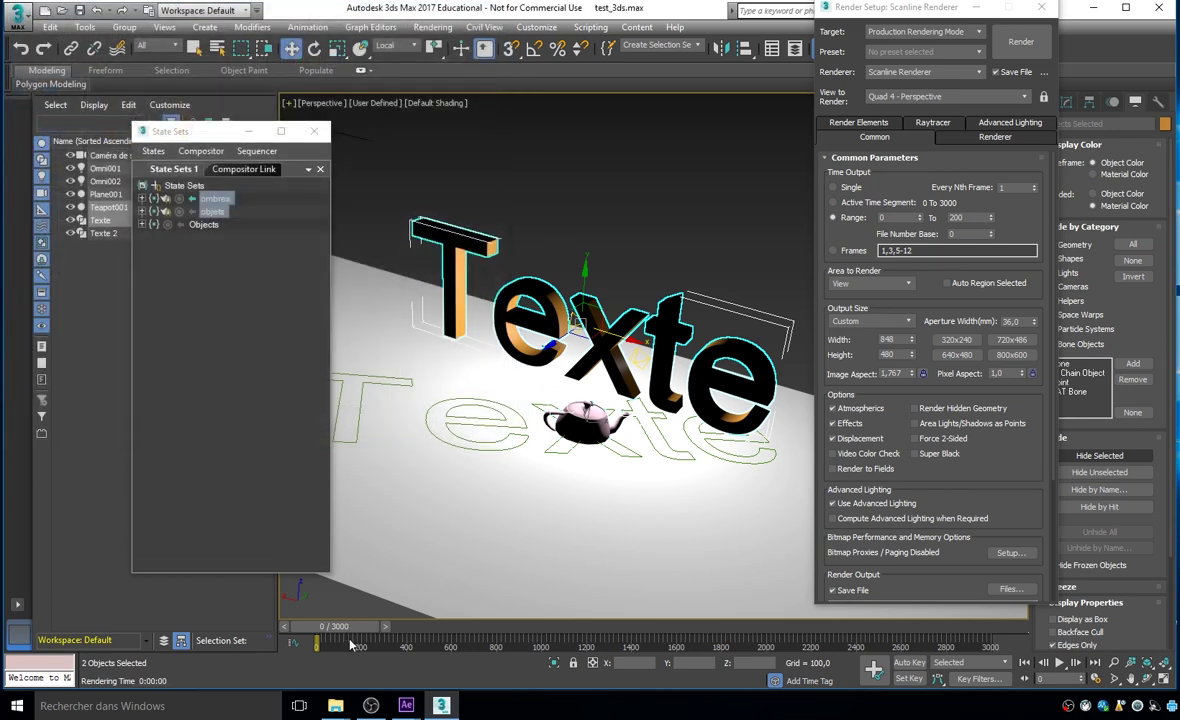
# Step: In After Effects, confirm the Import preferences sequence frame rate is 25 fps
pyautogui.moveTo(405, 706)
pyautogui.click(358, 612)
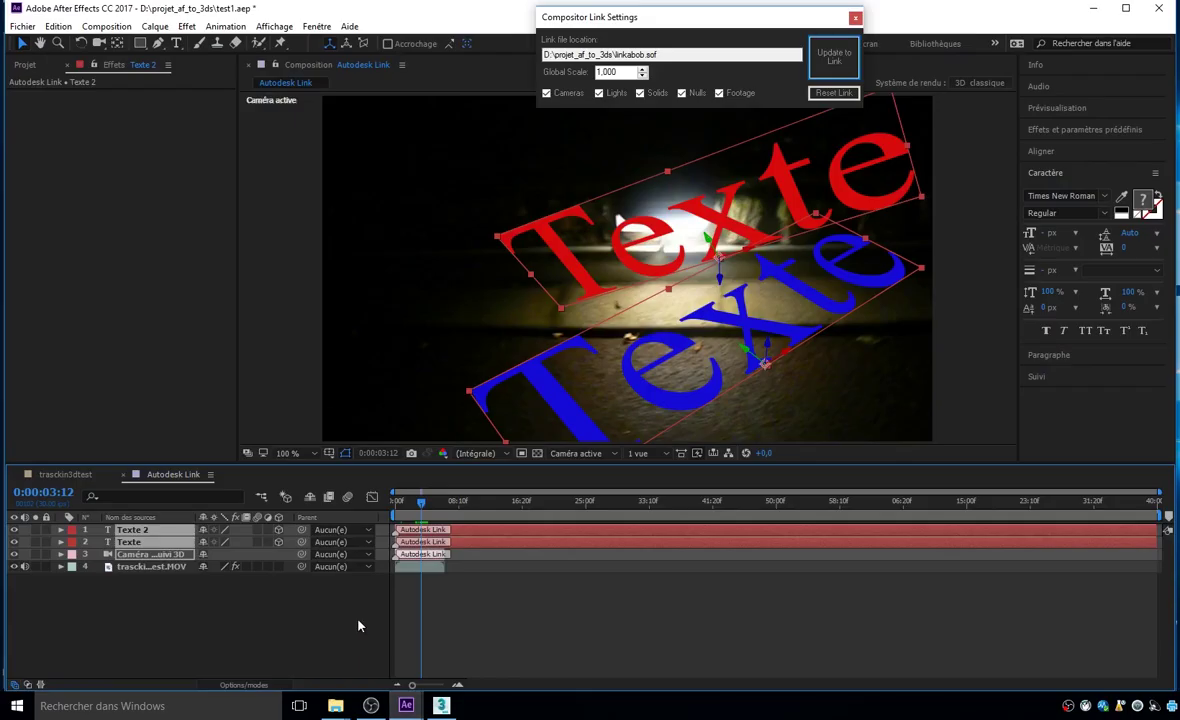
pyautogui.click(22, 28)
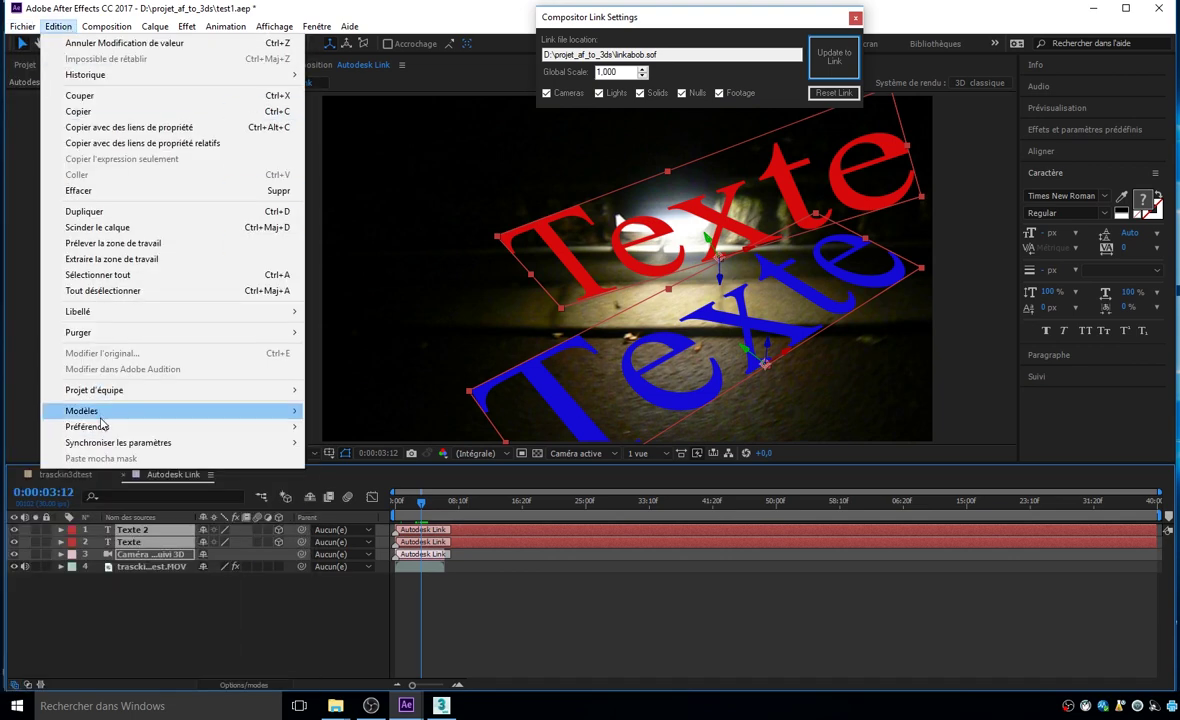
pyautogui.moveTo(88, 427)
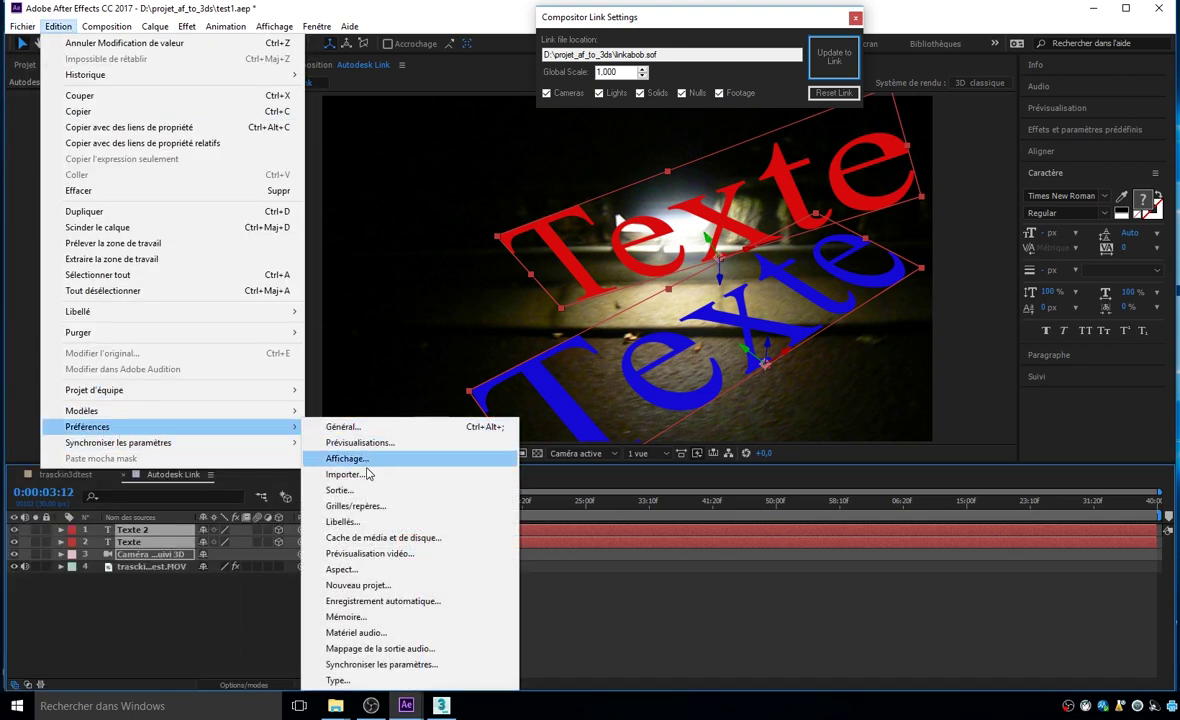
pyautogui.click(368, 477)
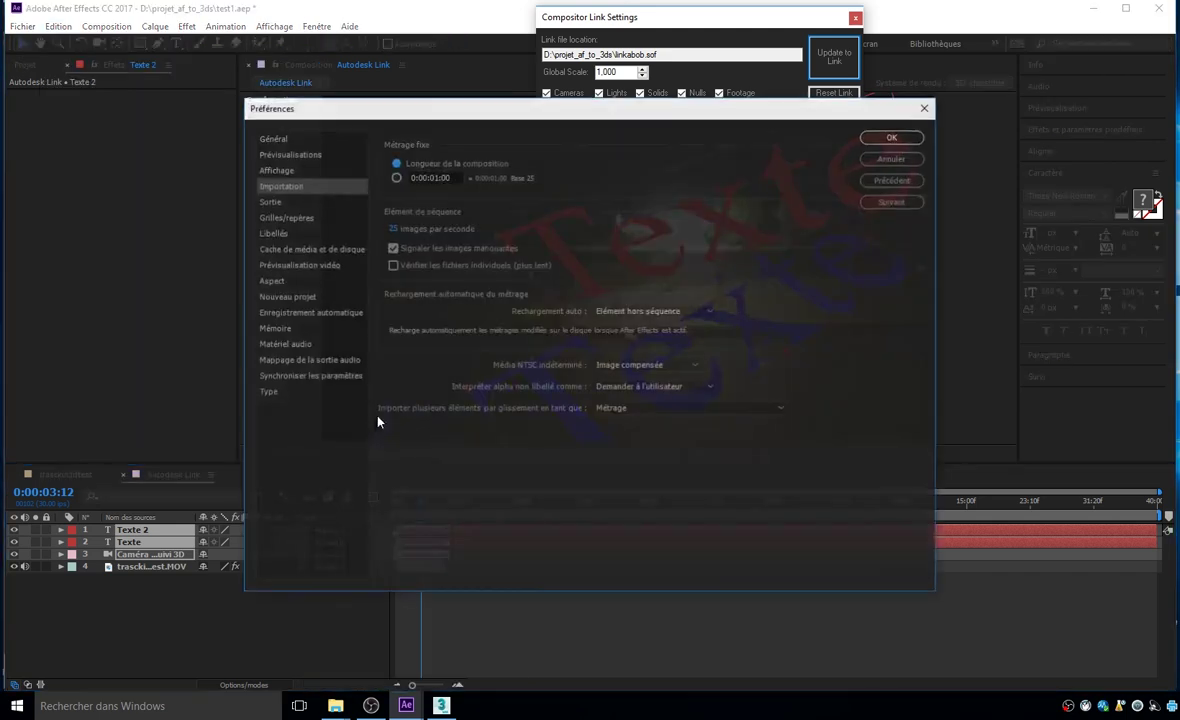
pyautogui.click(395, 228)
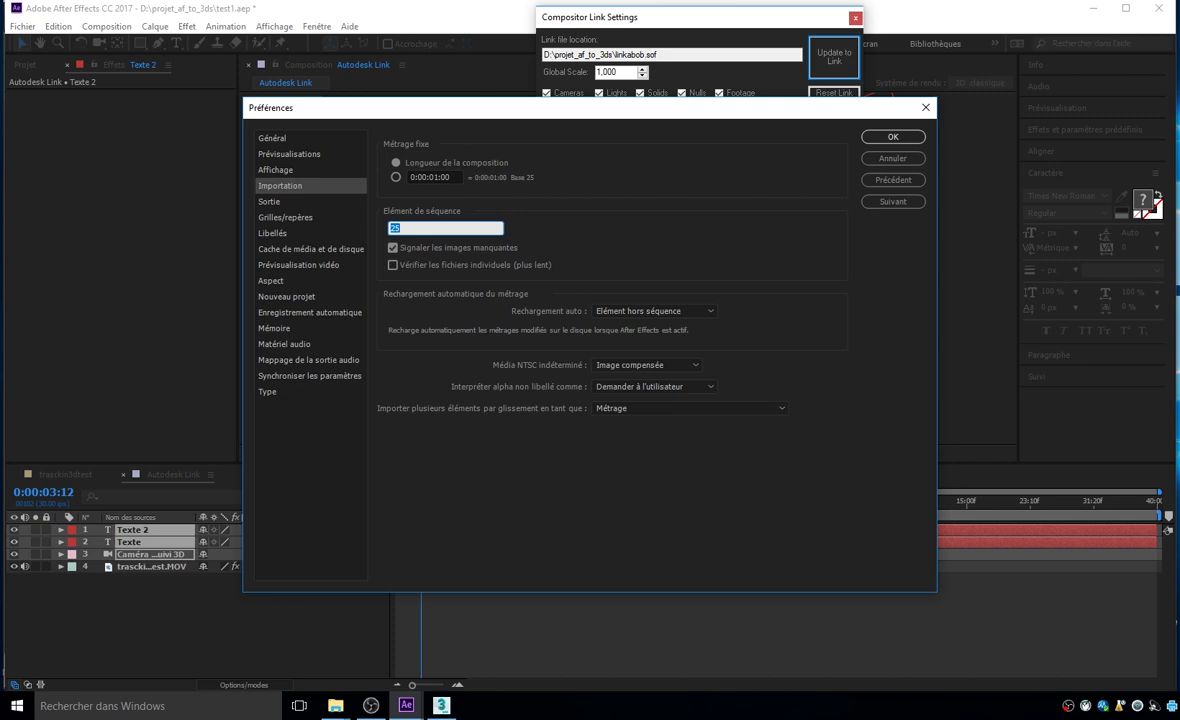
pyautogui.write('30')
pyautogui.click(893, 138)
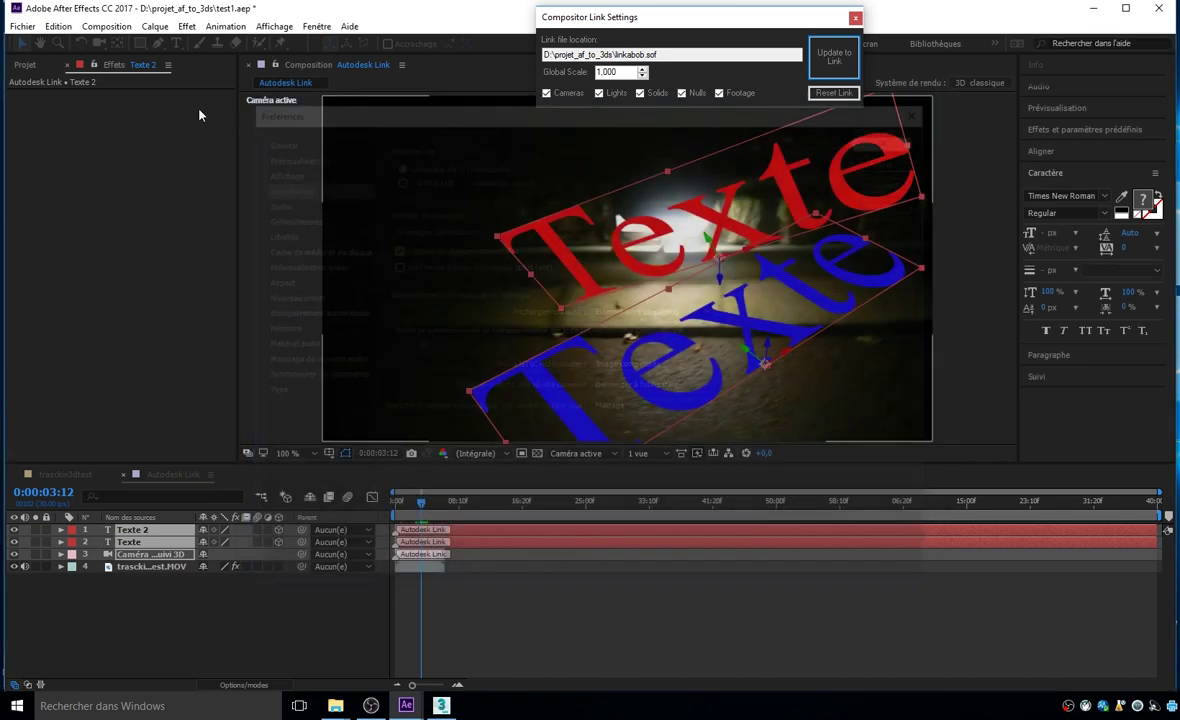
# Step: Import the objets renders as a PNG sequence
pyautogui.click(22, 26)
pyautogui.click(340, 243)
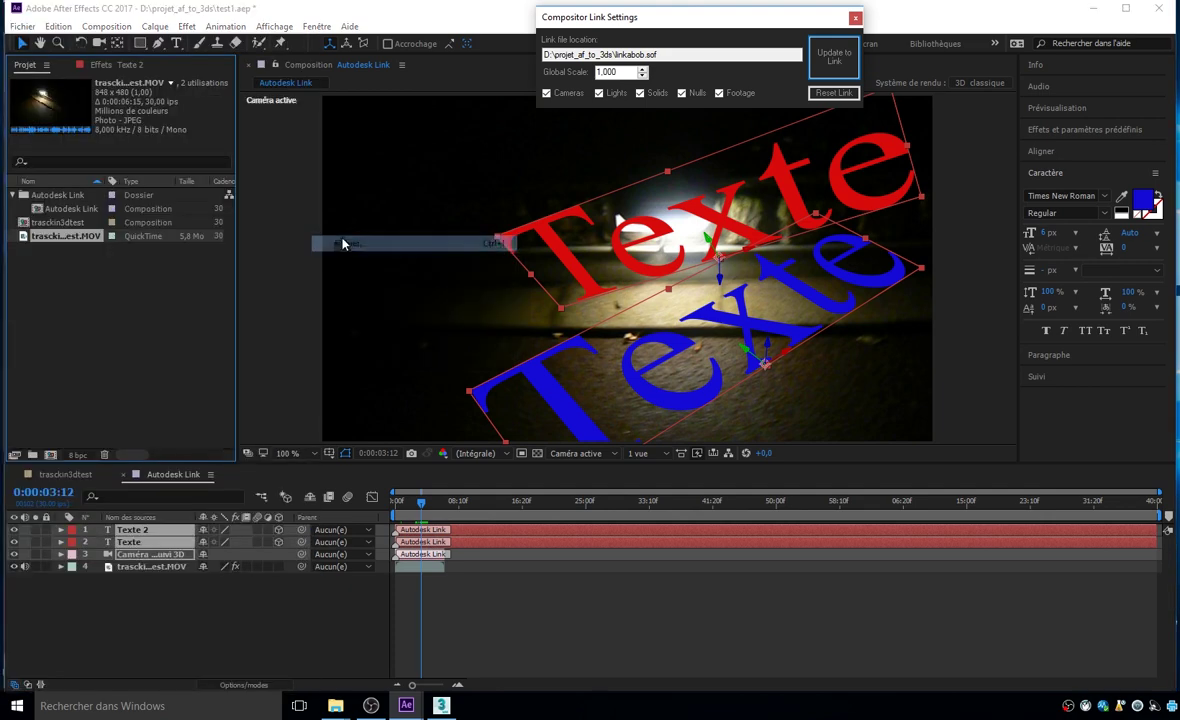
pyautogui.doubleClick(171, 132)
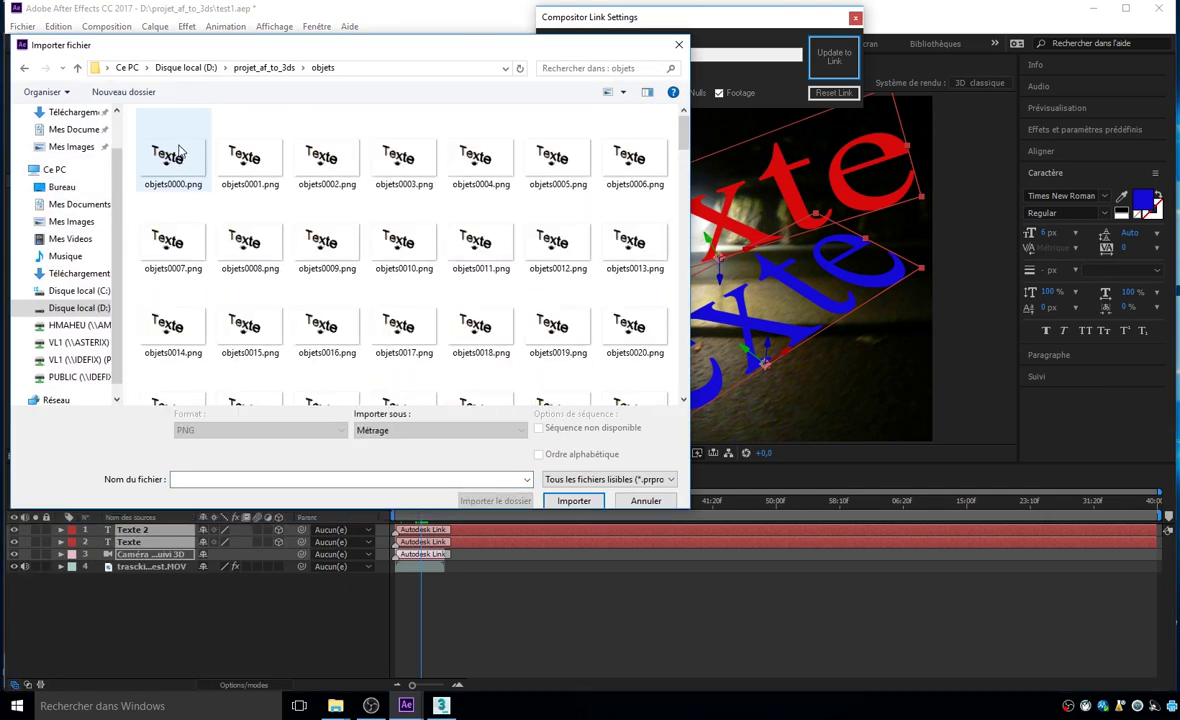
pyautogui.click(190, 147)
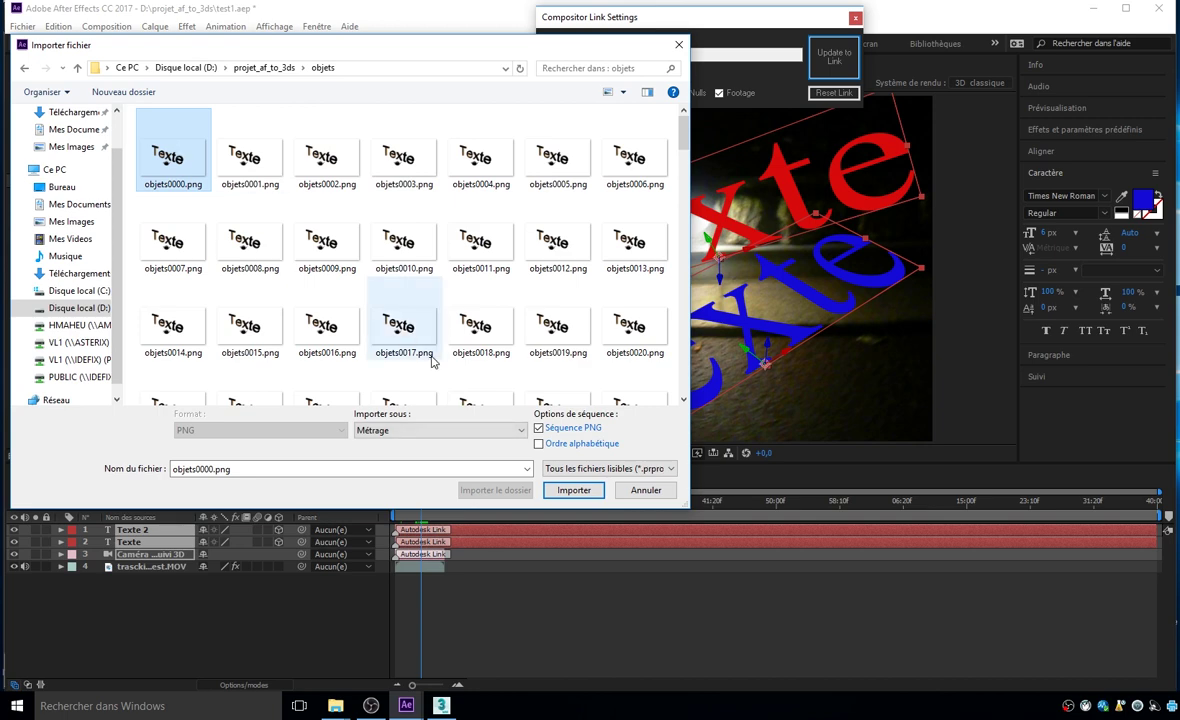
pyautogui.click(574, 490)
# Step: Import the ombres PNG sequence, place objets as the top comp layer, and return to frame 0
pyautogui.click(22, 26)
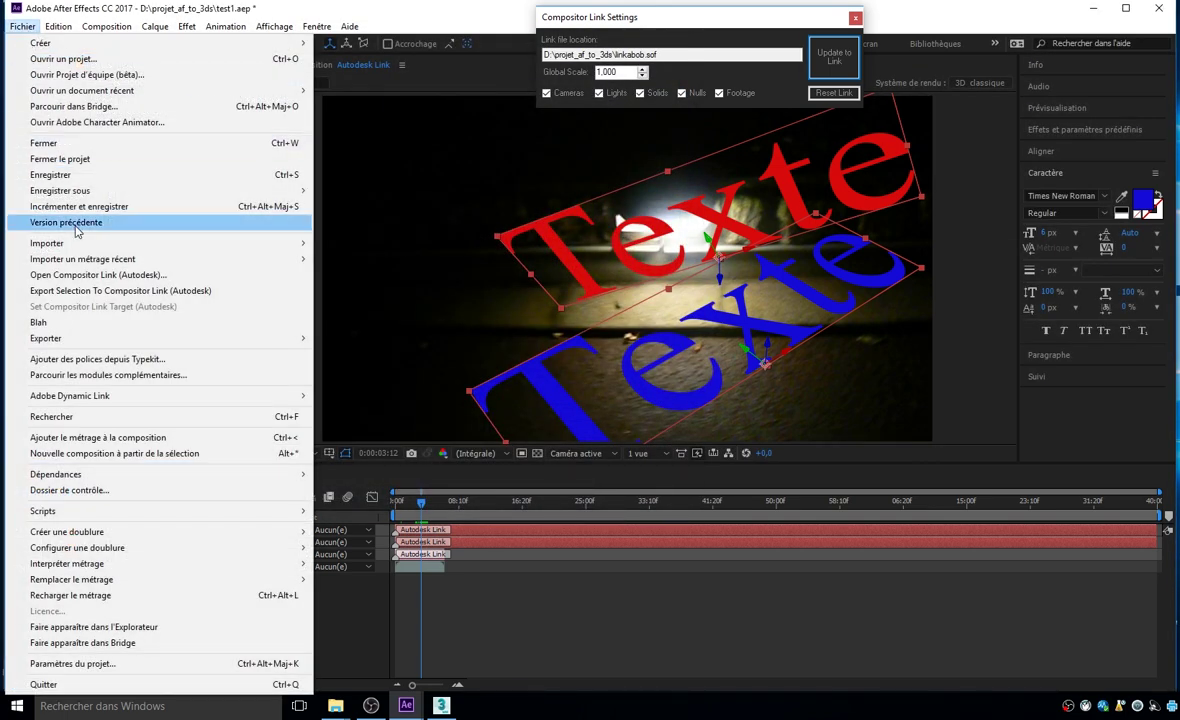
pyautogui.moveTo(47, 243)
pyautogui.click(415, 245)
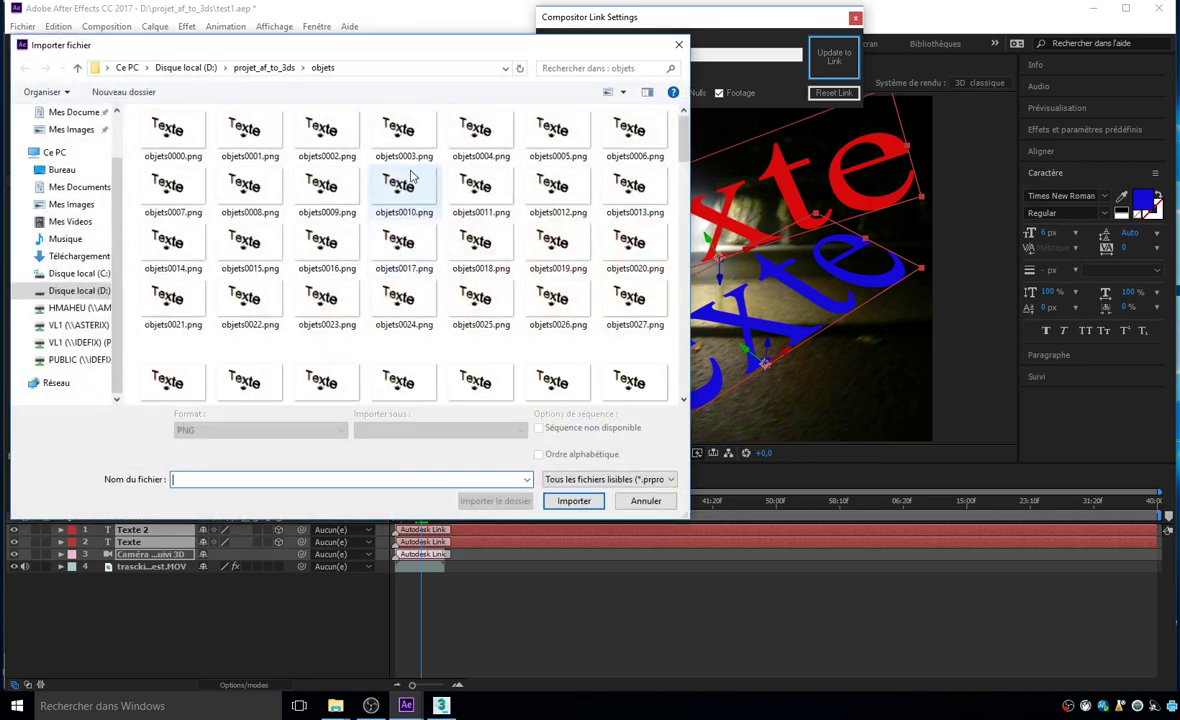
pyautogui.click(255, 67)
pyautogui.doubleClick(255, 150)
pyautogui.click(165, 155)
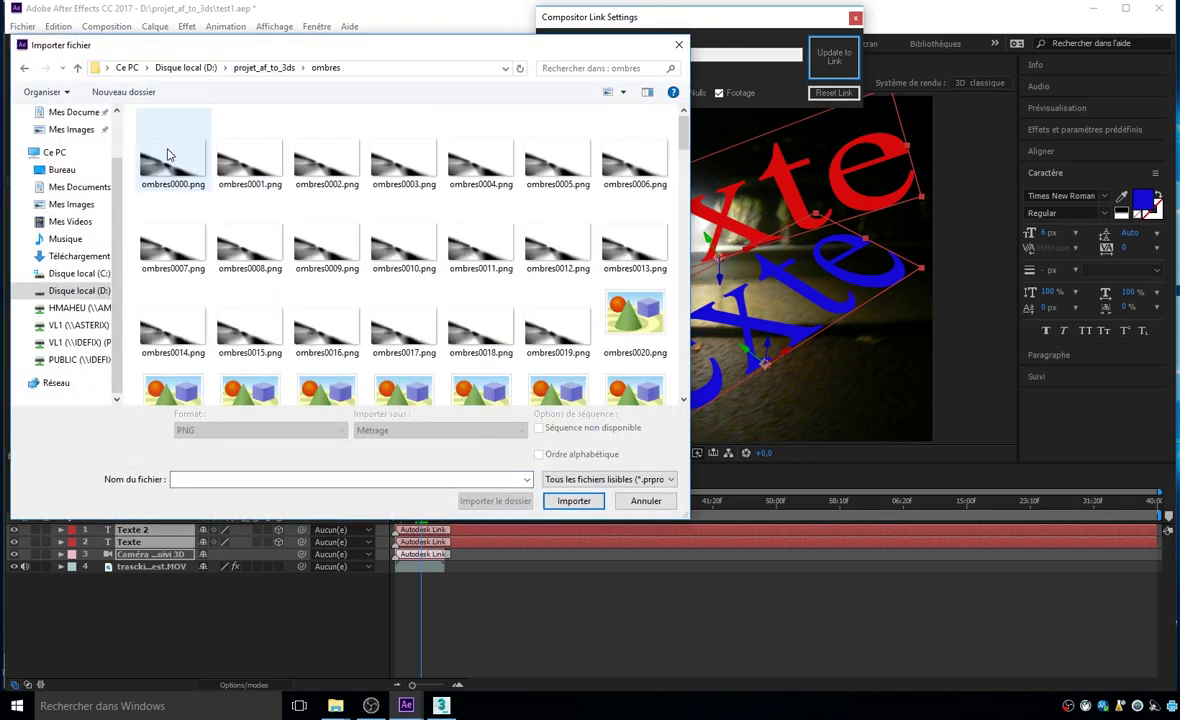
pyautogui.click(572, 489)
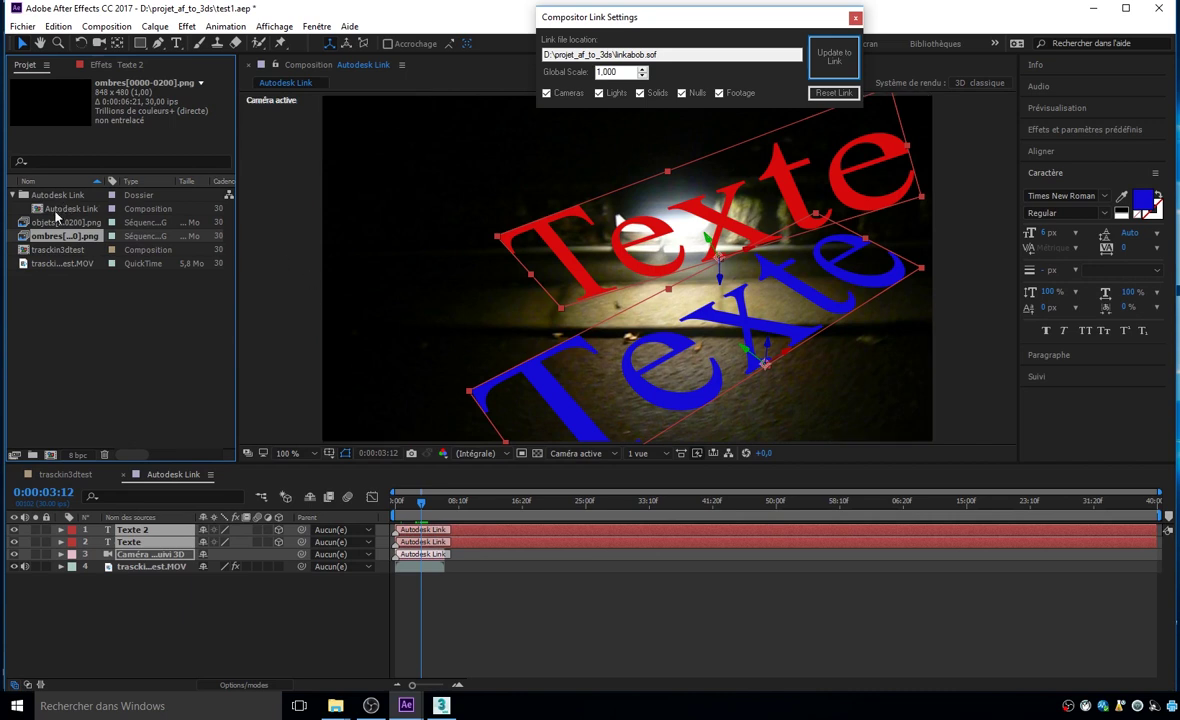
pyautogui.moveTo(48, 224); pyautogui.dragTo(632, 280)
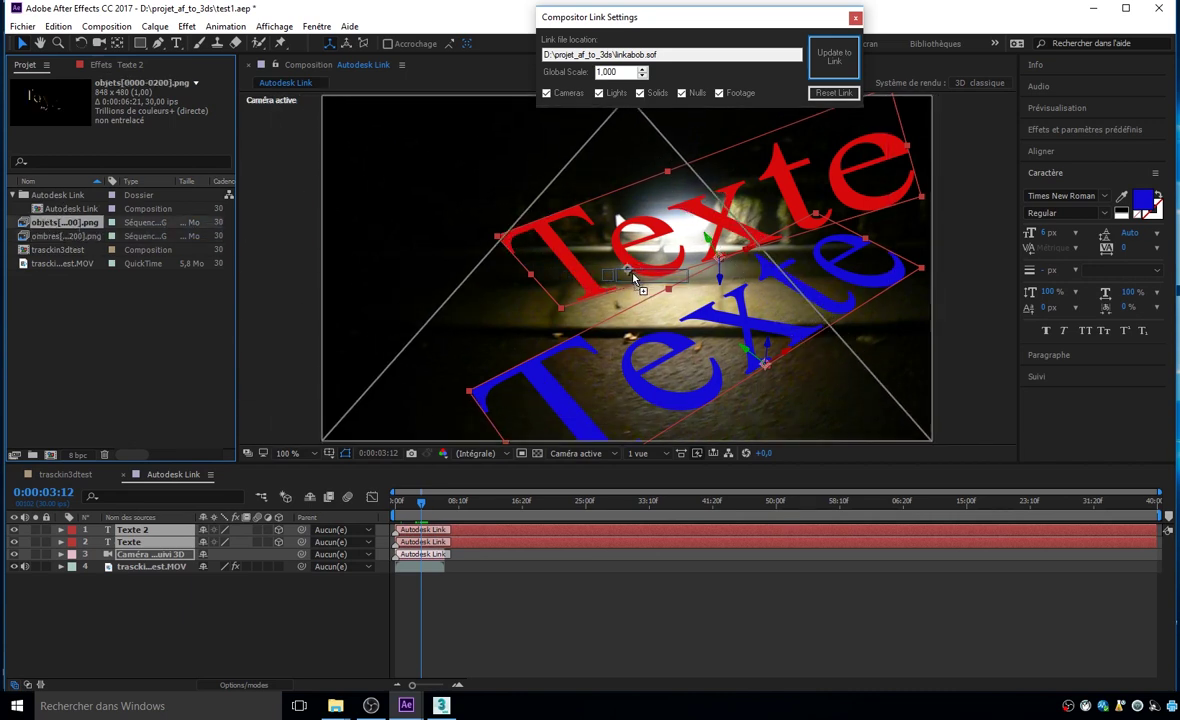
pyautogui.moveTo(440, 502)
pyautogui.mouseDown()
pyautogui.moveTo(383, 514)
pyautogui.moveTo(422, 513)
pyautogui.moveTo(397, 509)
pyautogui.mouseUp()
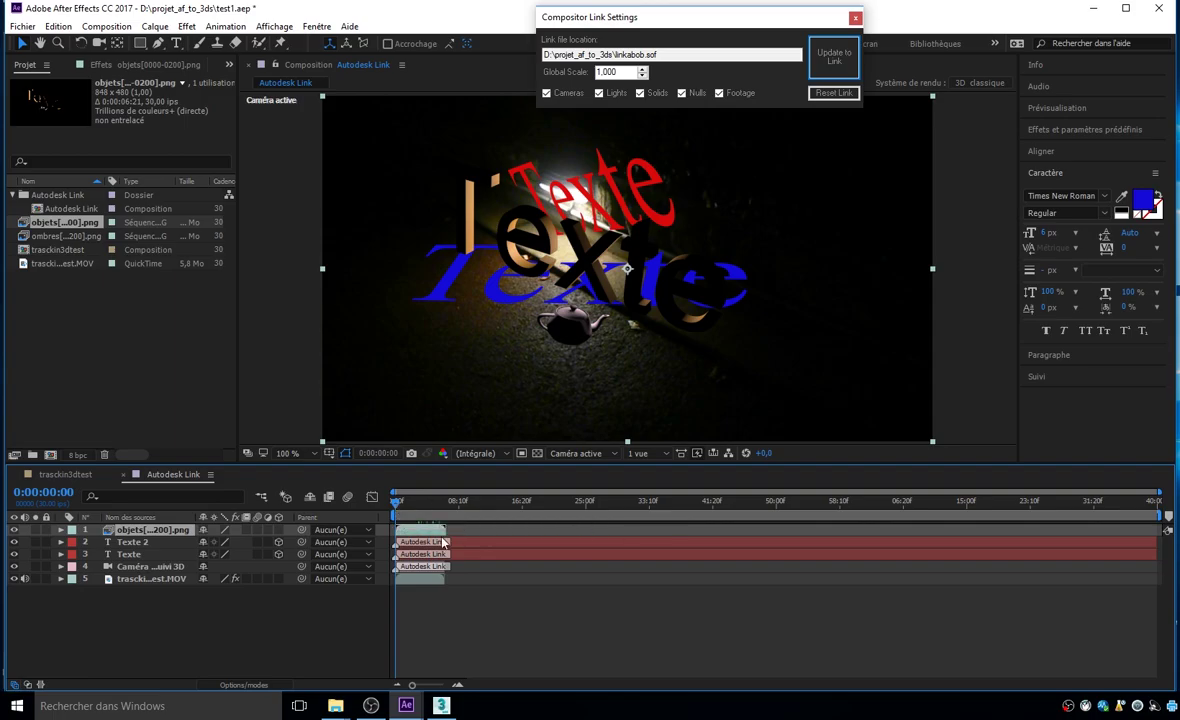
# Step: Back in 3ds Max, view the scene through Caméra de suivi 3D
pyautogui.click(441, 706)
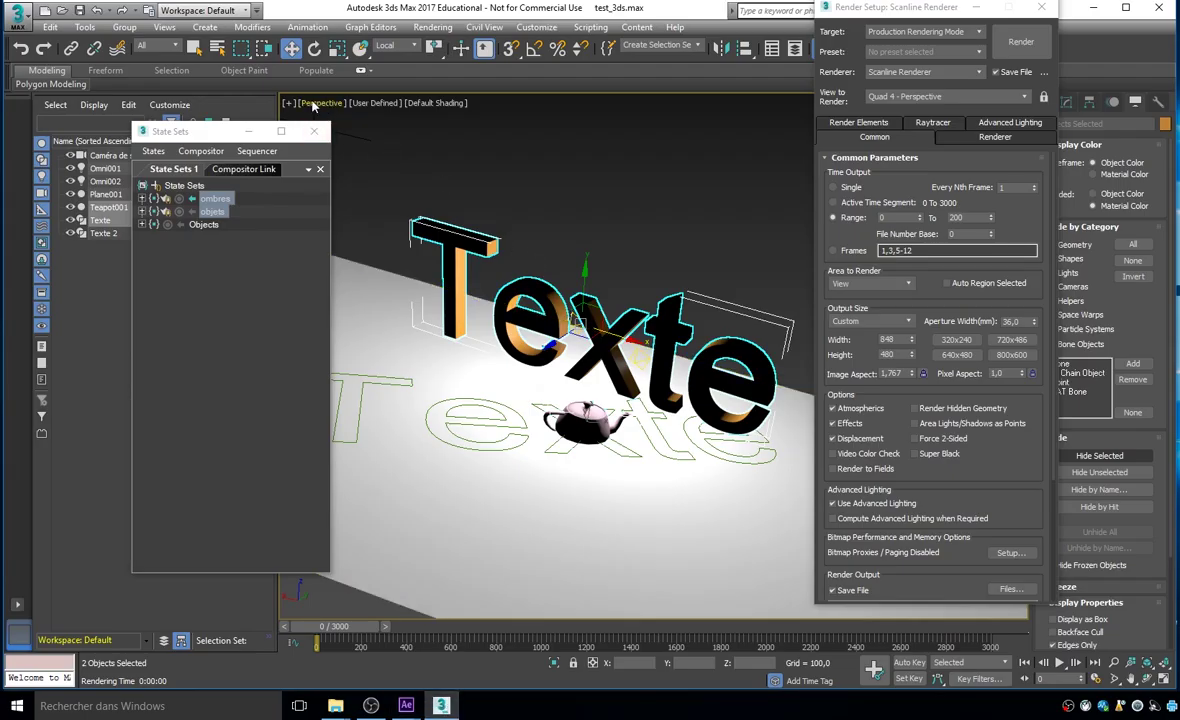
pyautogui.click(319, 106)
pyautogui.moveTo(380, 117)
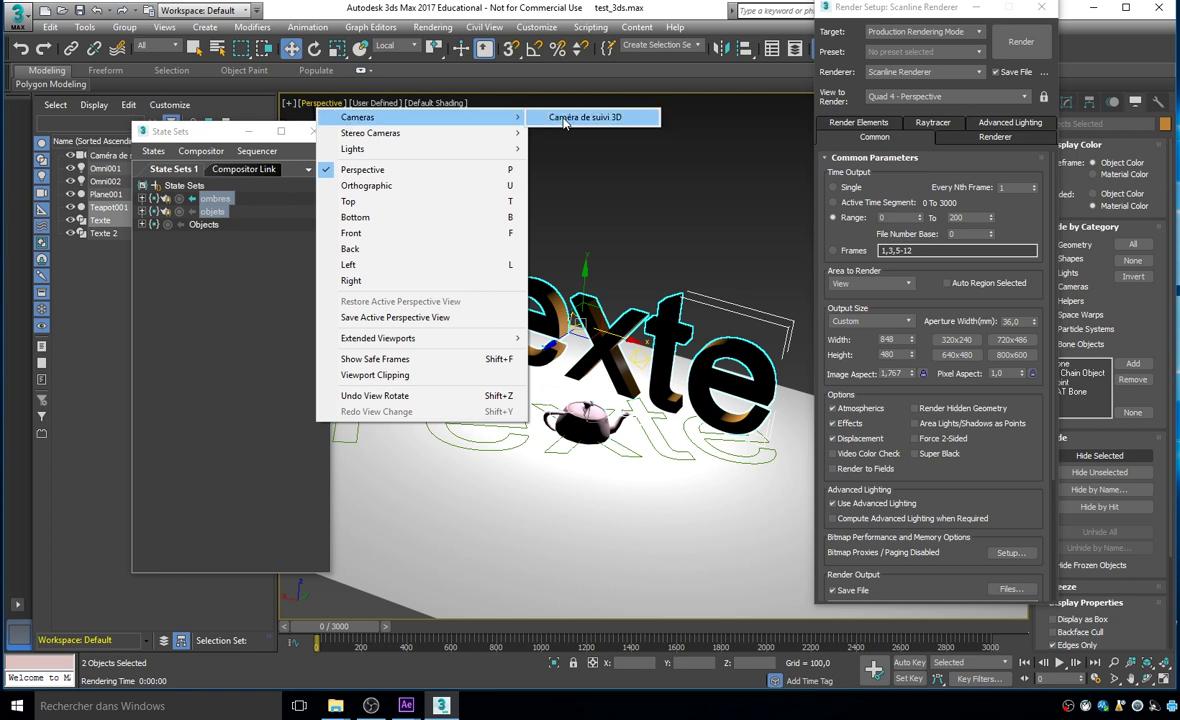
pyautogui.click(584, 118)
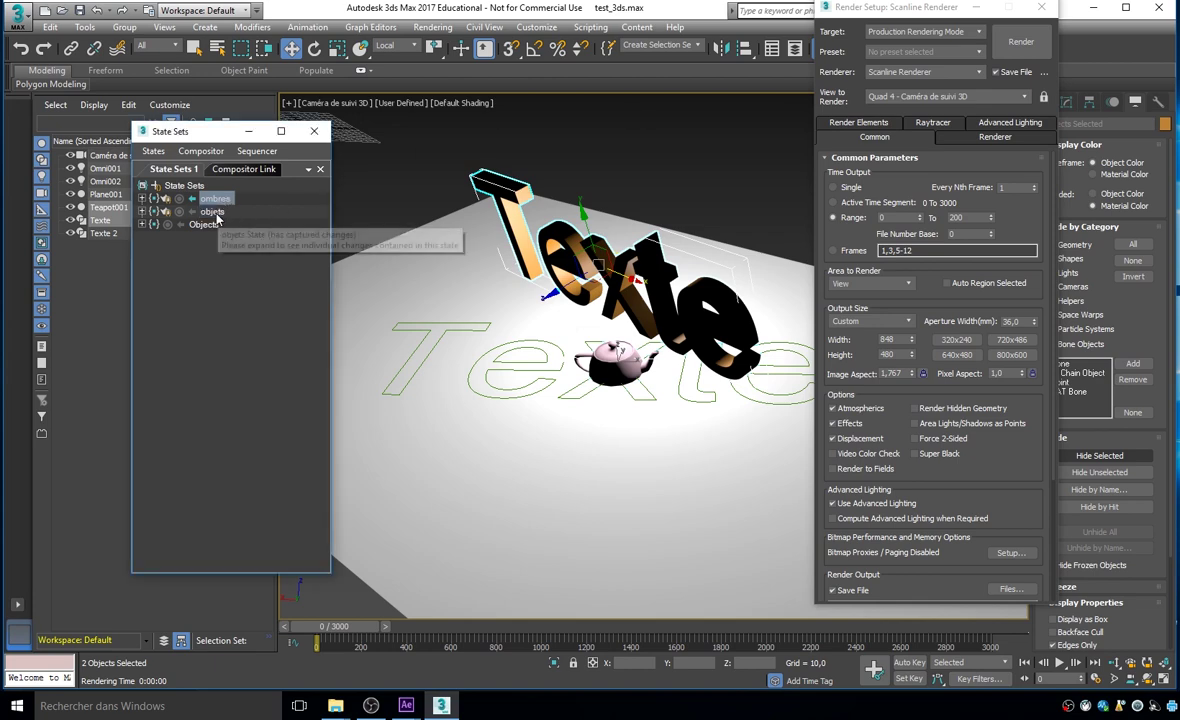
# Step: Render all states again, overwriting the existing ombres and objets frames
pyautogui.click(152, 153)
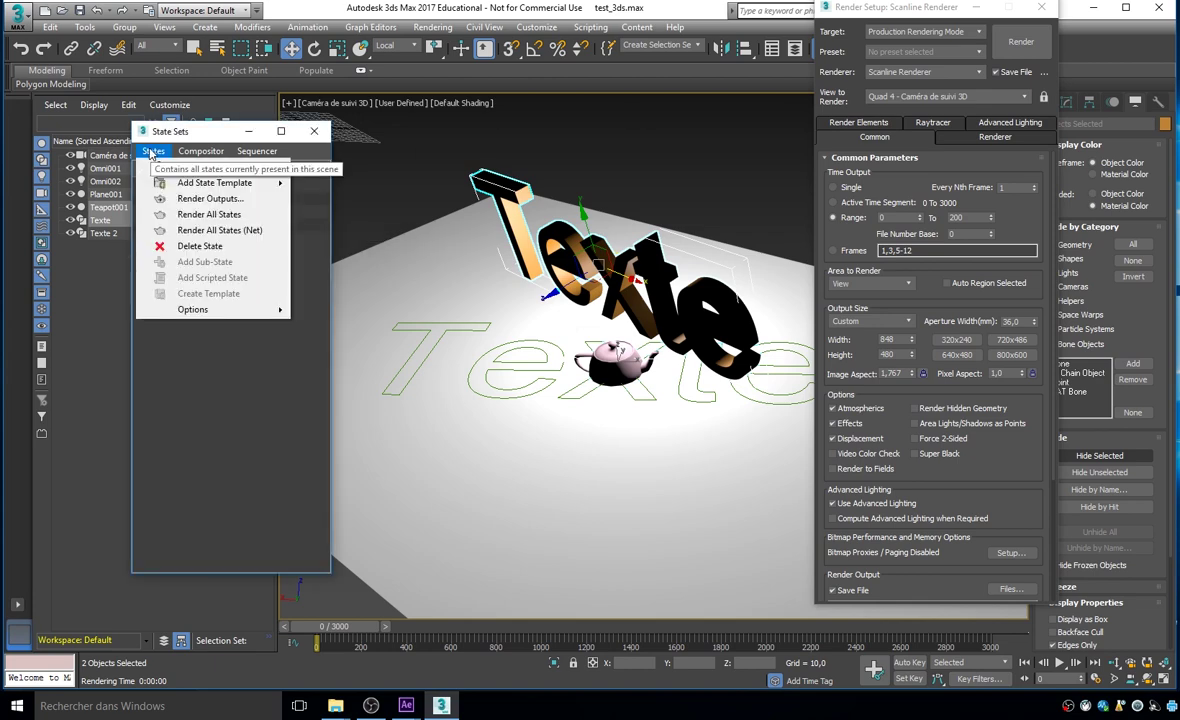
pyautogui.click(198, 218)
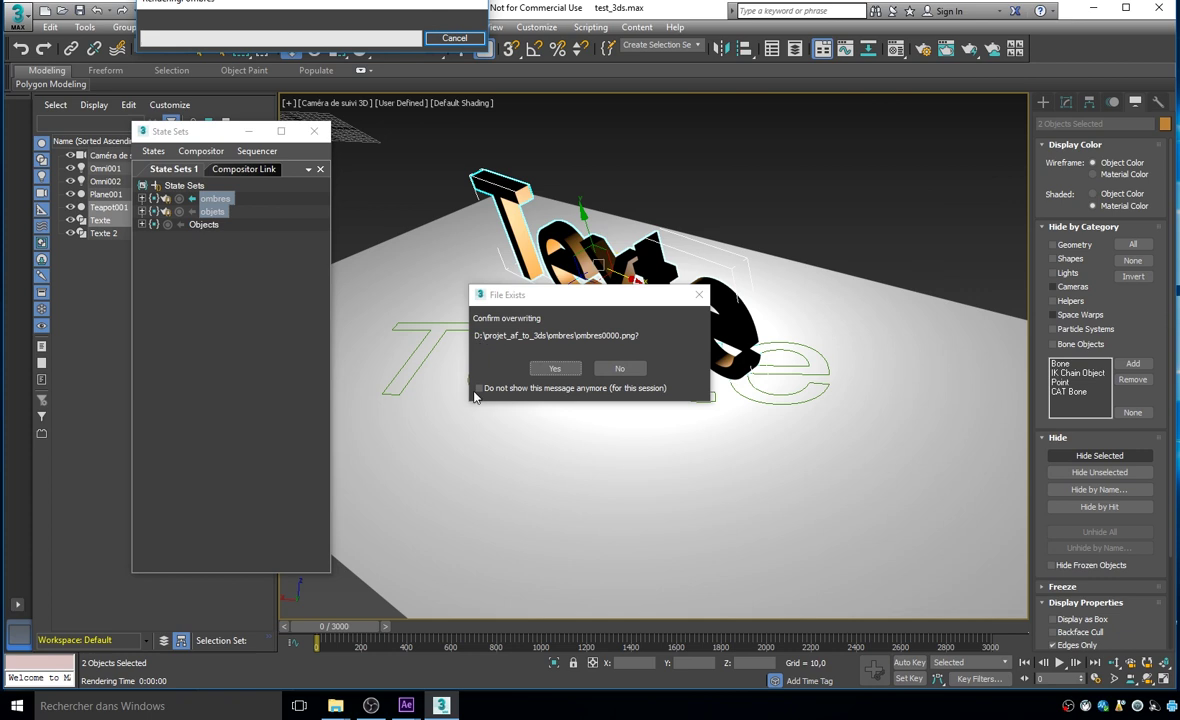
pyautogui.click(551, 370)
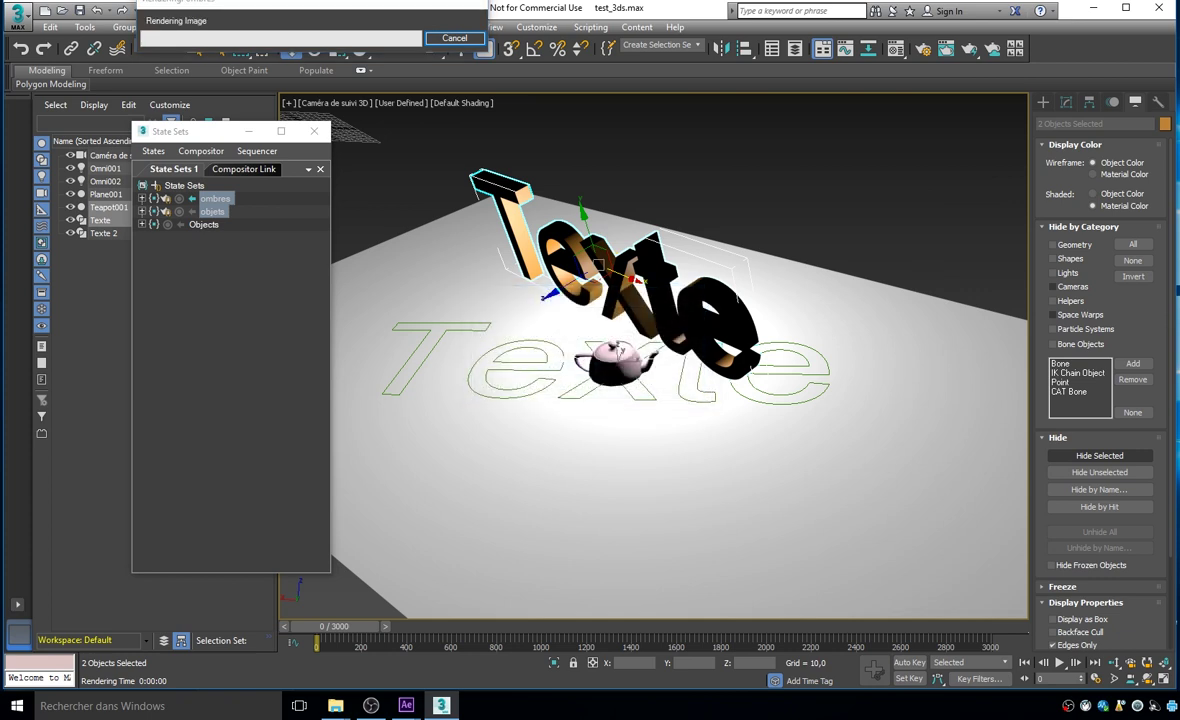
pyautogui.moveTo(397, 5); pyautogui.dragTo(826, 130)
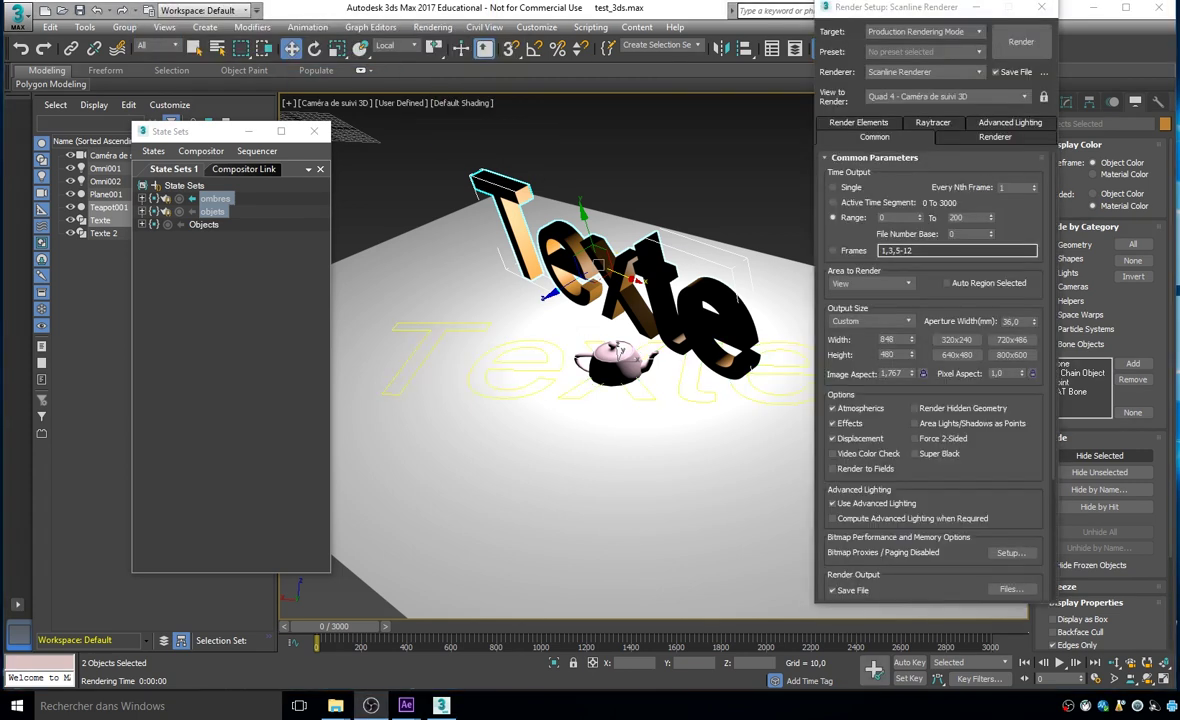
pyautogui.moveTo(405, 705)
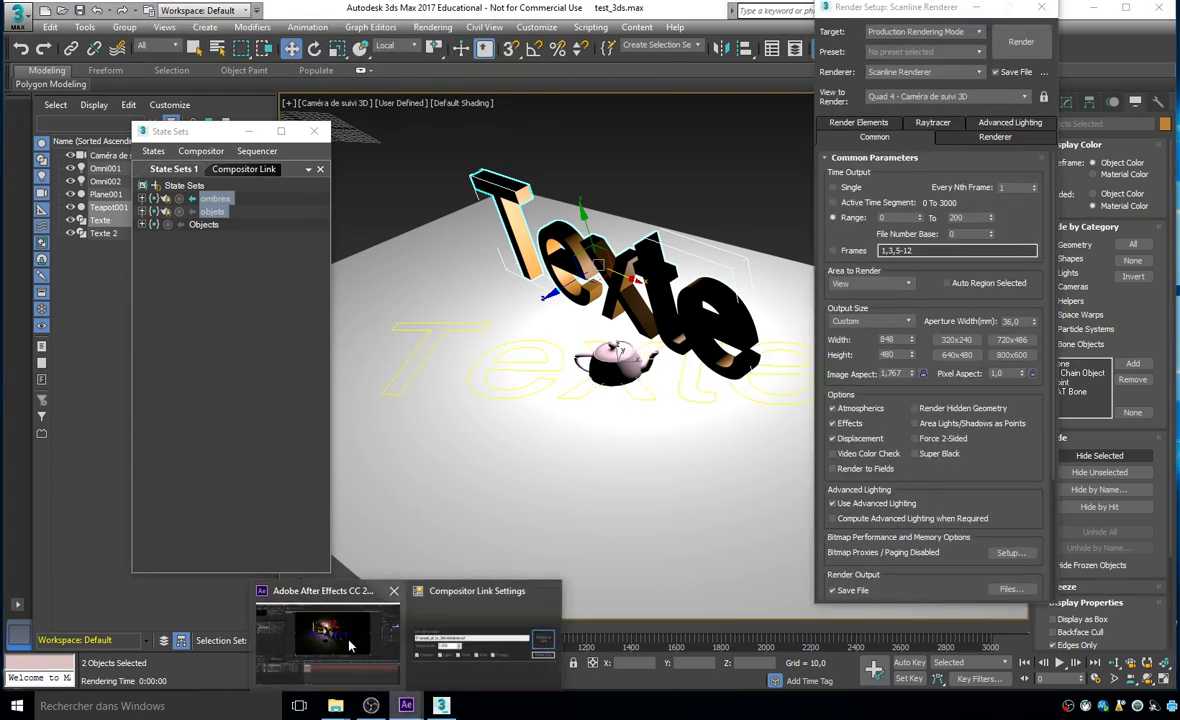
# Step: Reload the re-rendered objets and ombres PNG sequences from disk in After Effects
pyautogui.click(321, 589)
pyautogui.rightClick(60, 220)
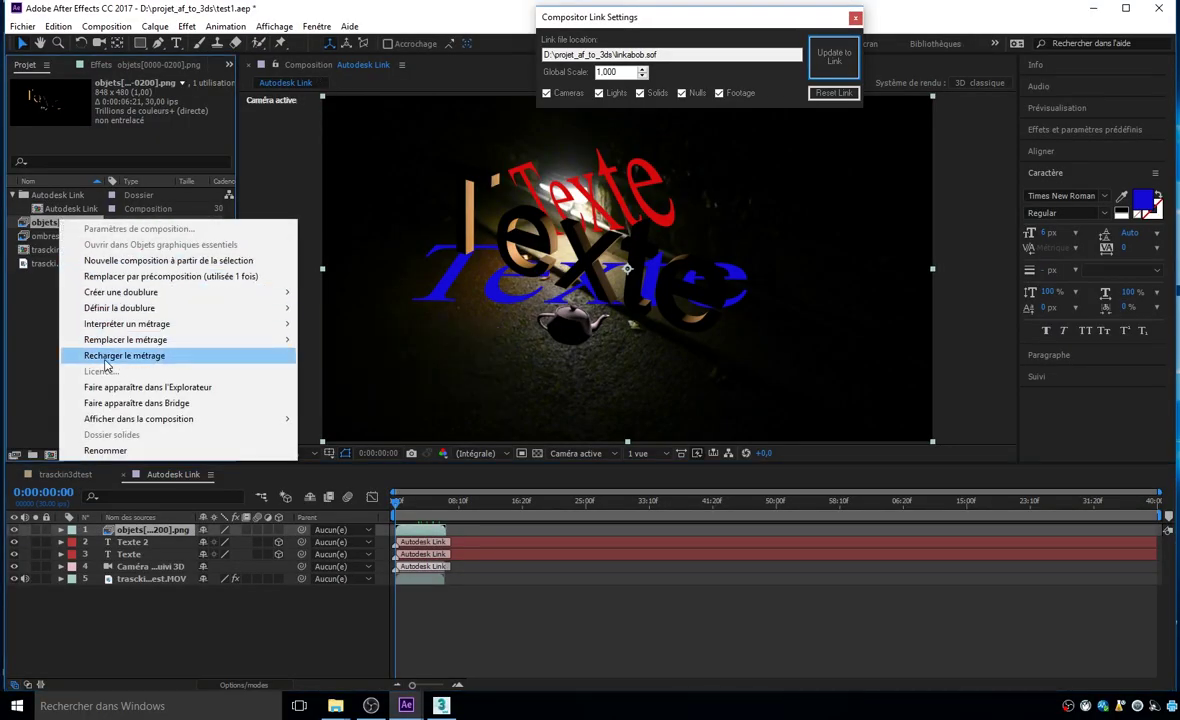
pyautogui.click(113, 360)
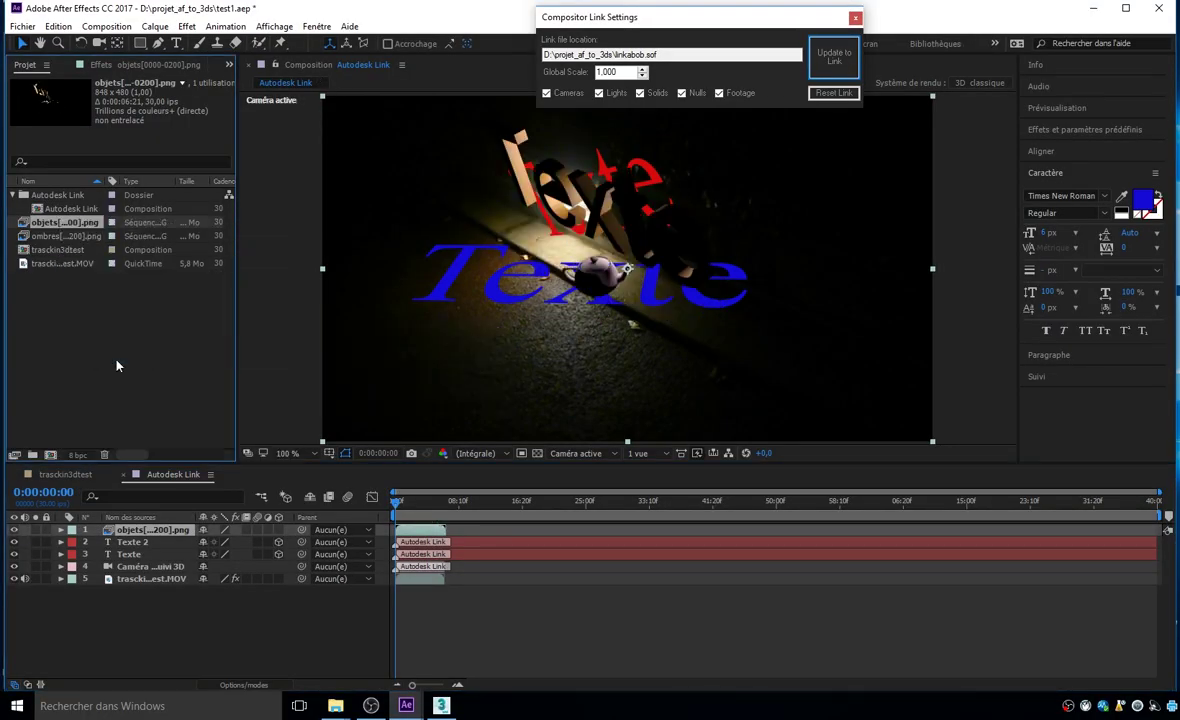
pyautogui.rightClick(68, 237)
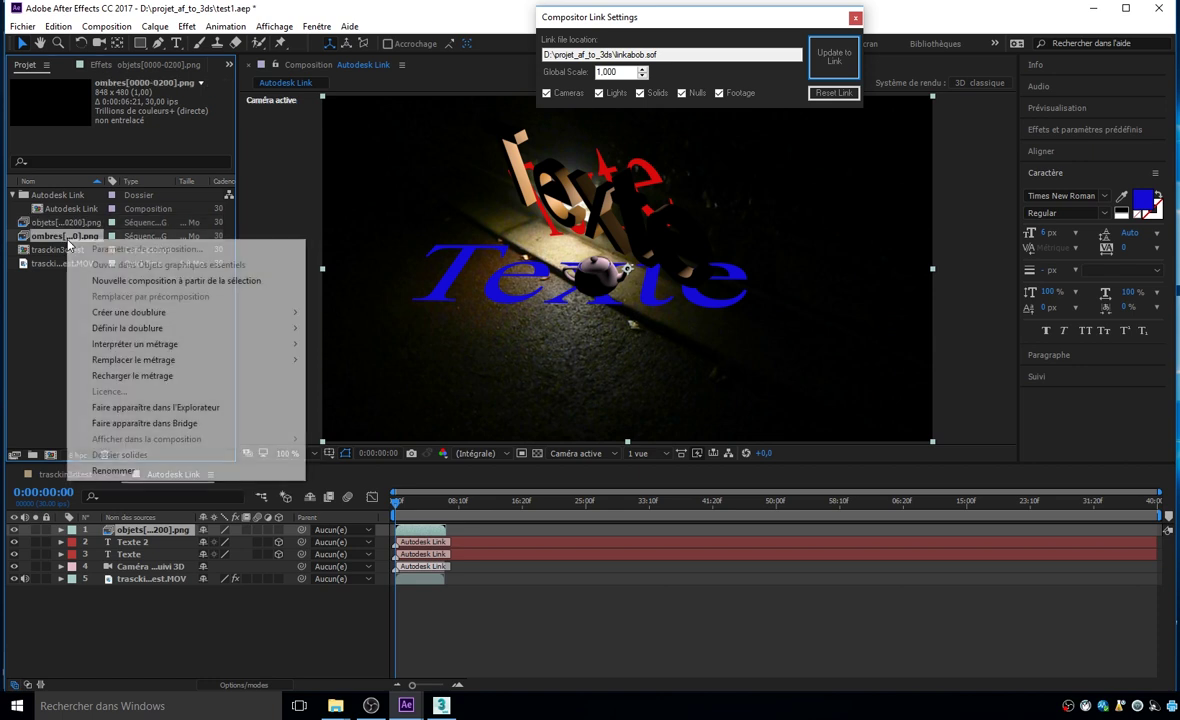
pyautogui.click(121, 380)
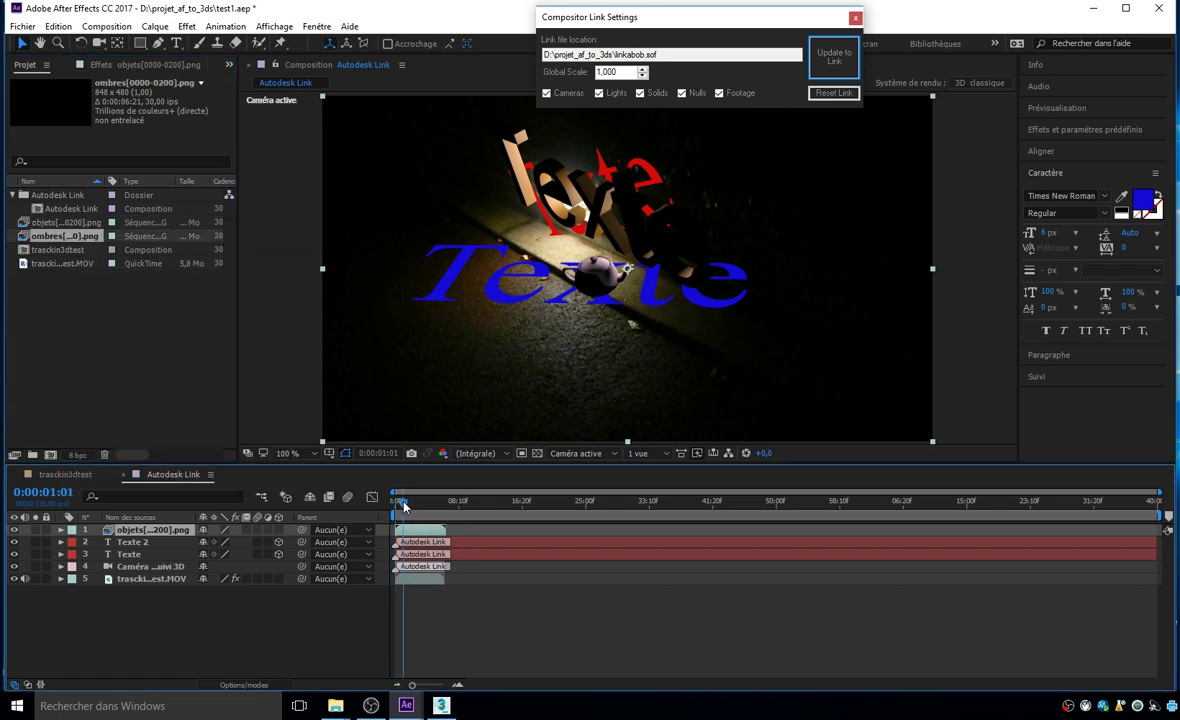
pyautogui.moveTo(408, 502); pyautogui.dragTo(372, 505)
# Step: Hide the Texte 2 and Texte layers and add the ombres sequence to the composition
pyautogui.click(15, 542)
pyautogui.click(15, 554)
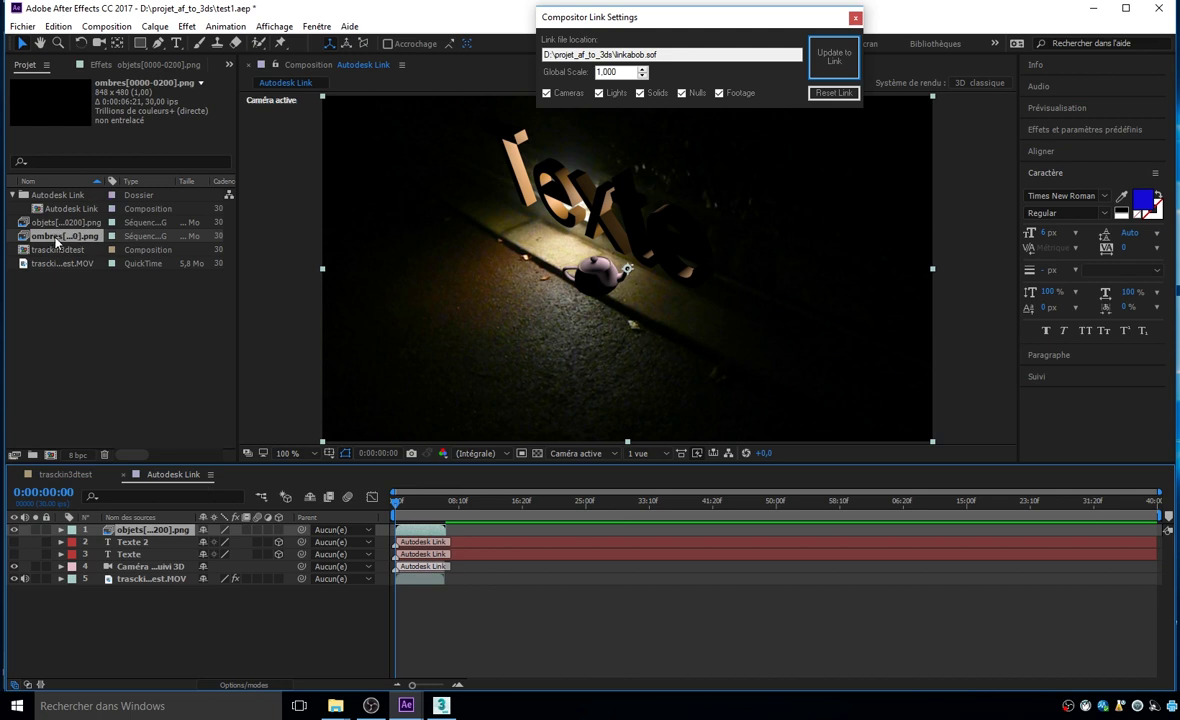
pyautogui.moveTo(57, 240); pyautogui.dragTo(632, 275)
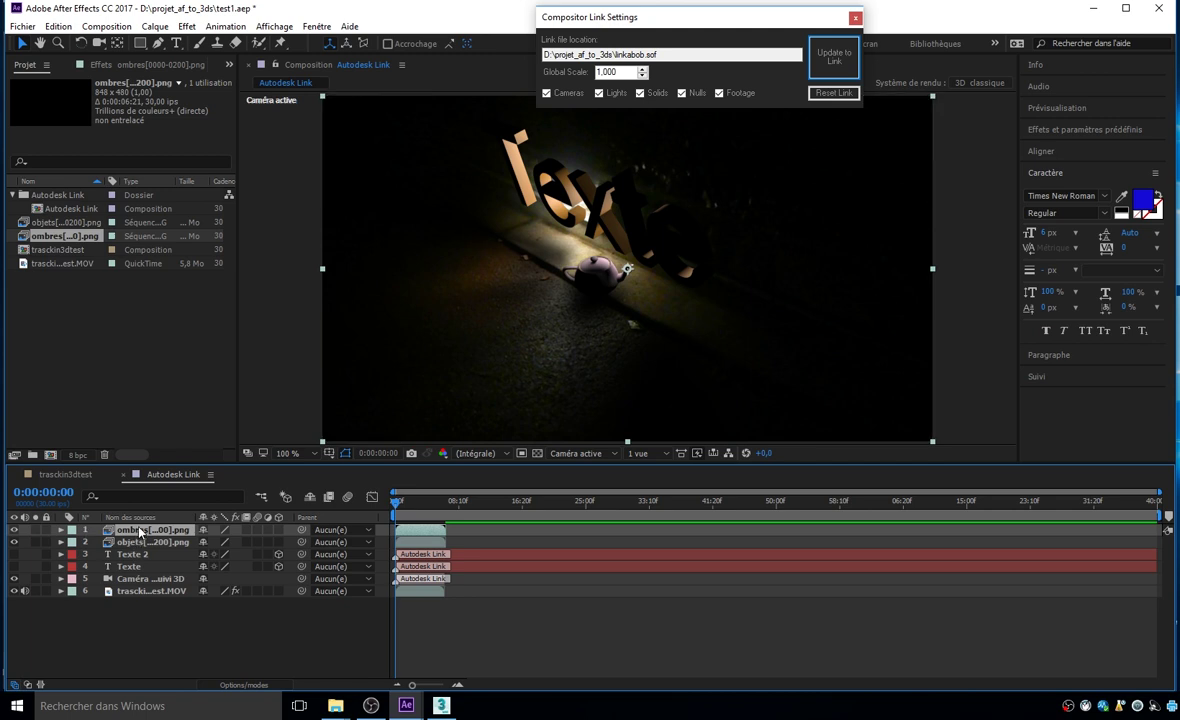
# Step: Place the ombres shadow layer beneath objets in the timeline, then play the composite preview
pyautogui.moveTo(140, 533); pyautogui.dragTo(142, 549)
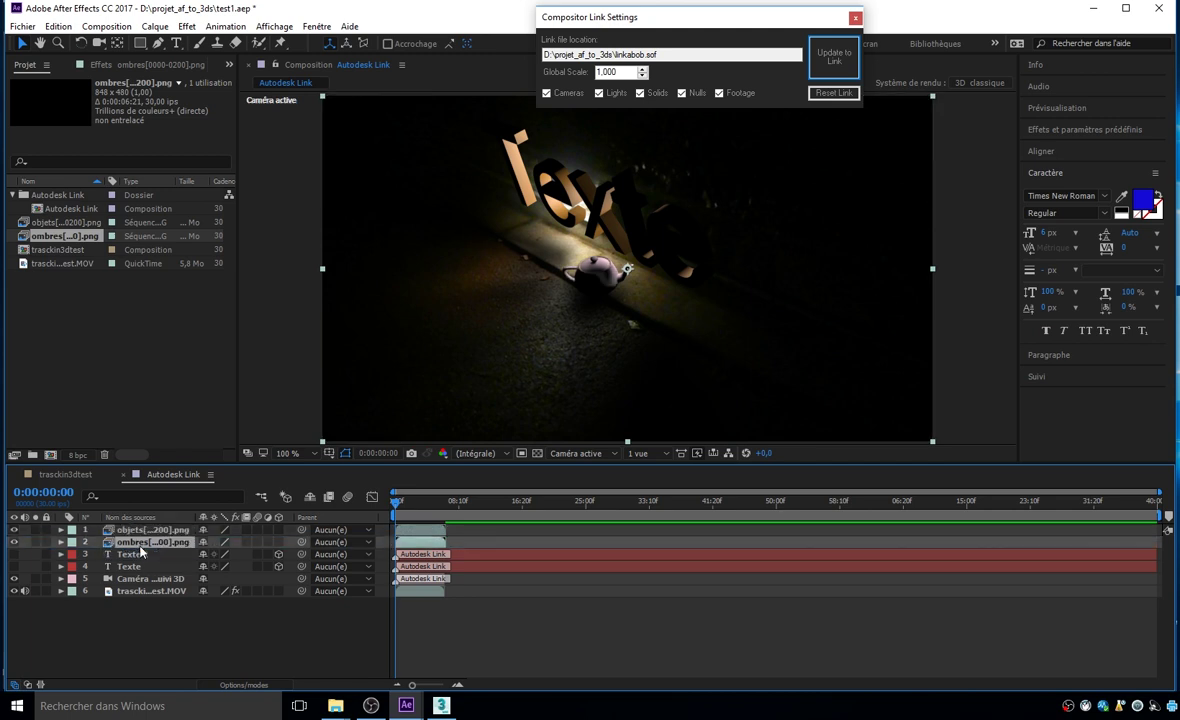
pyautogui.press('space')
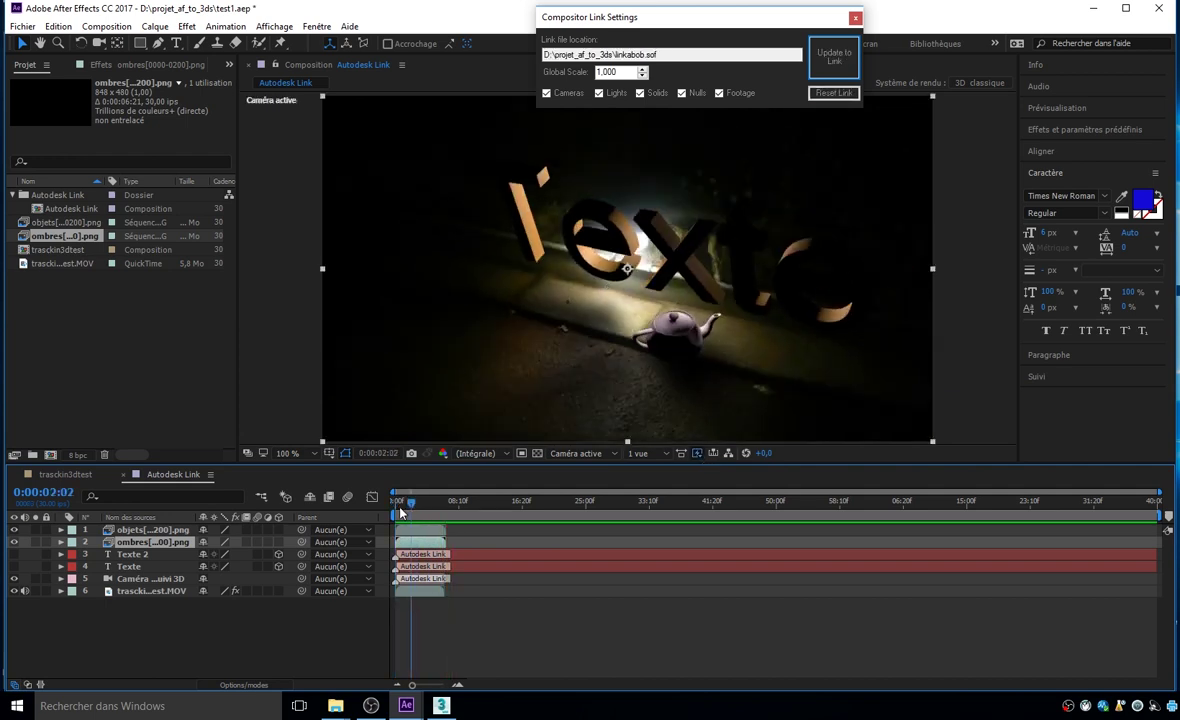
# Step: Lower the ombres layer's Transform opacity to 84%
pyautogui.click(60, 542)
pyautogui.click(75, 555)
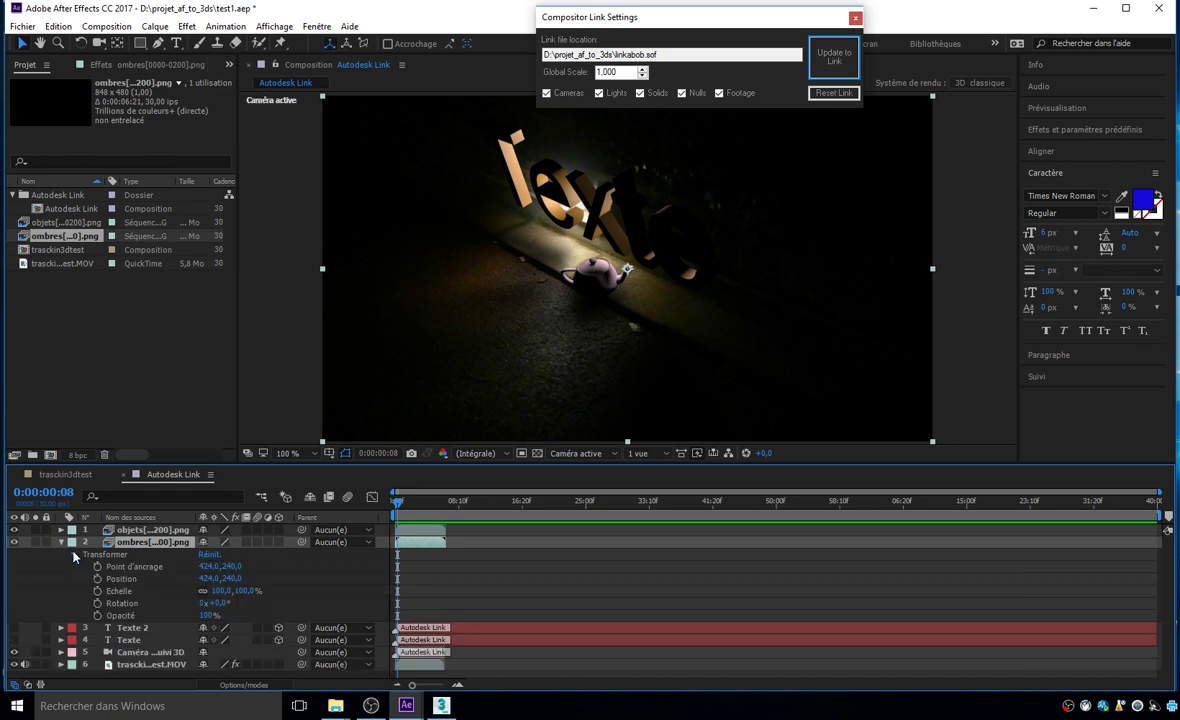
pyautogui.moveTo(209, 614)
pyautogui.mouseDown()
pyautogui.moveTo(190, 618)
pyautogui.moveTo(200, 617)
pyautogui.mouseUp()
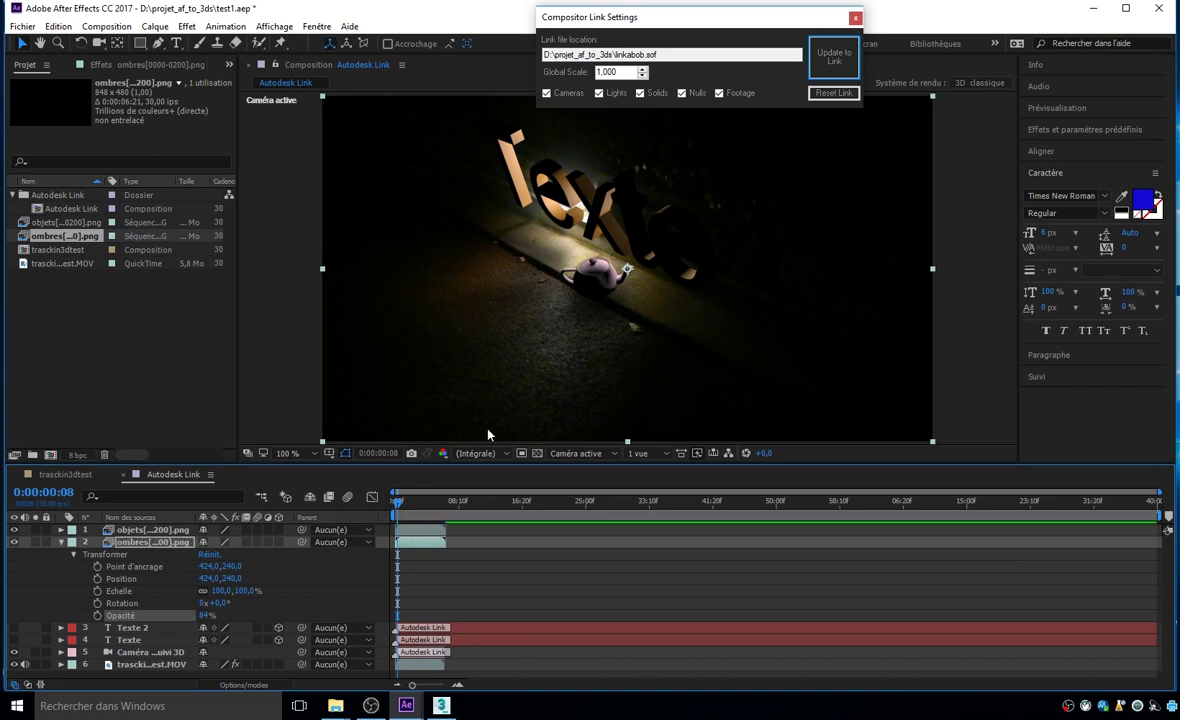
# Step: From the first frame, preview the composite at 200% zoom up to about 0:00:06:13
pyautogui.moveTo(448, 500)
pyautogui.mouseDown()
pyautogui.moveTo(396, 500)
pyautogui.moveTo(394, 538)
pyautogui.mouseUp()
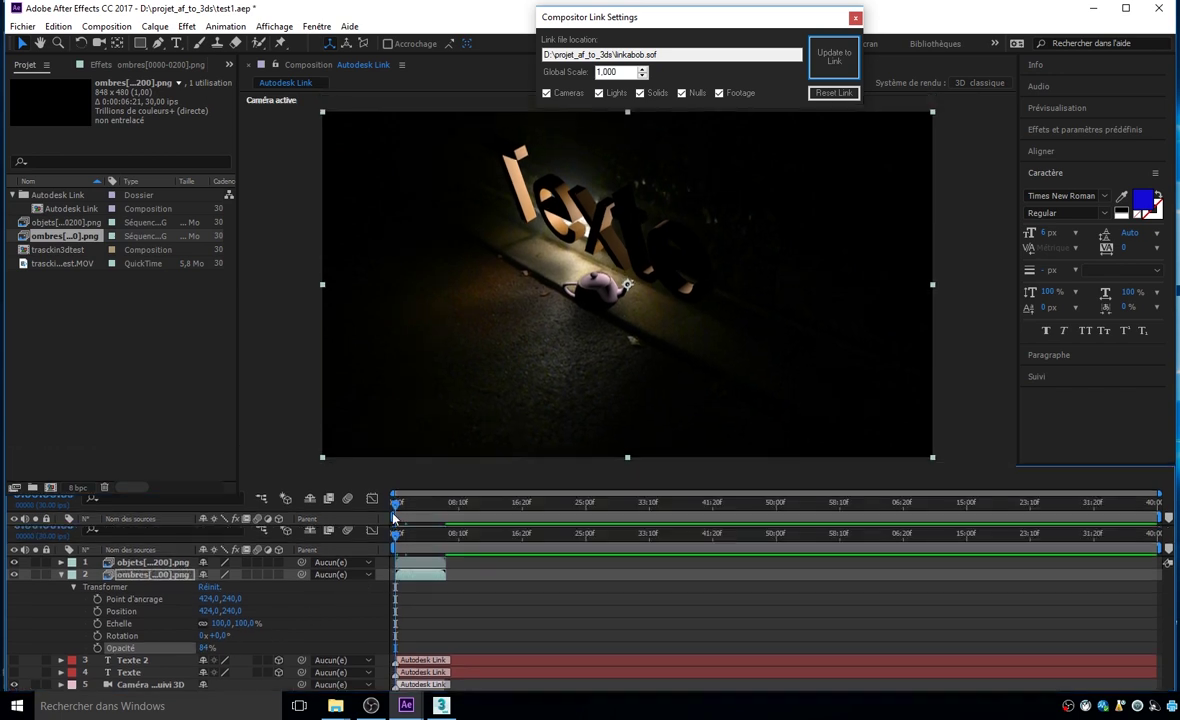
pyautogui.press('.')
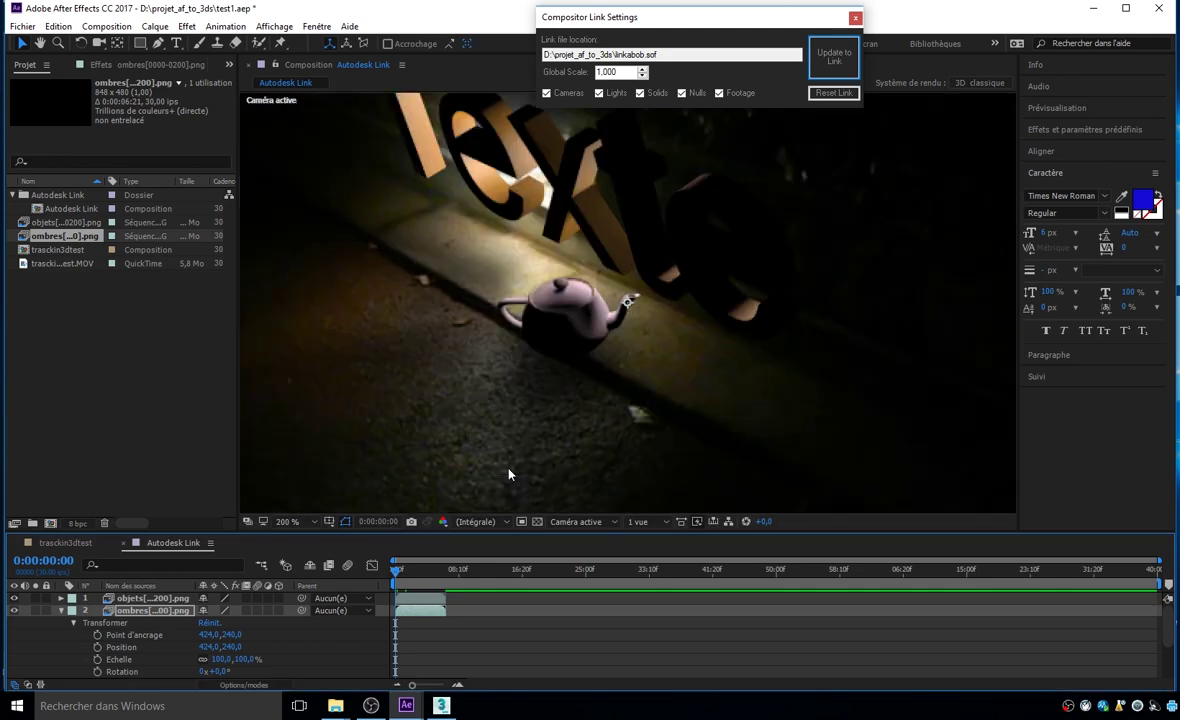
pyautogui.press('space')
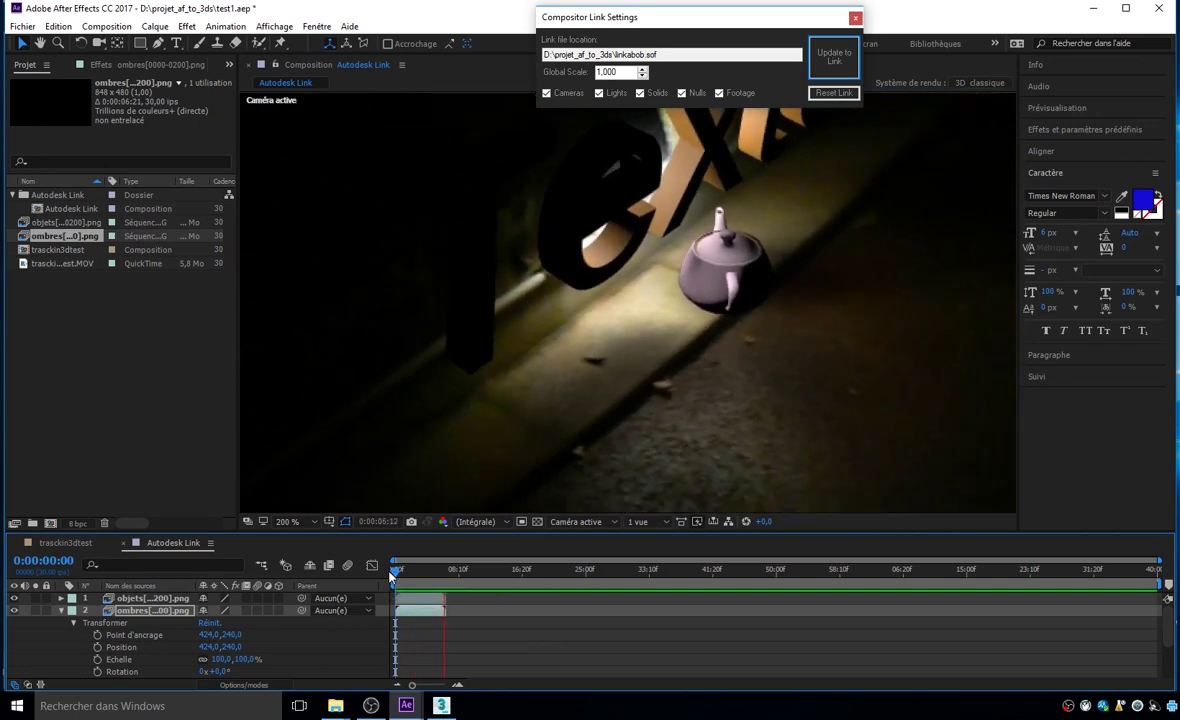
pyautogui.press('space')
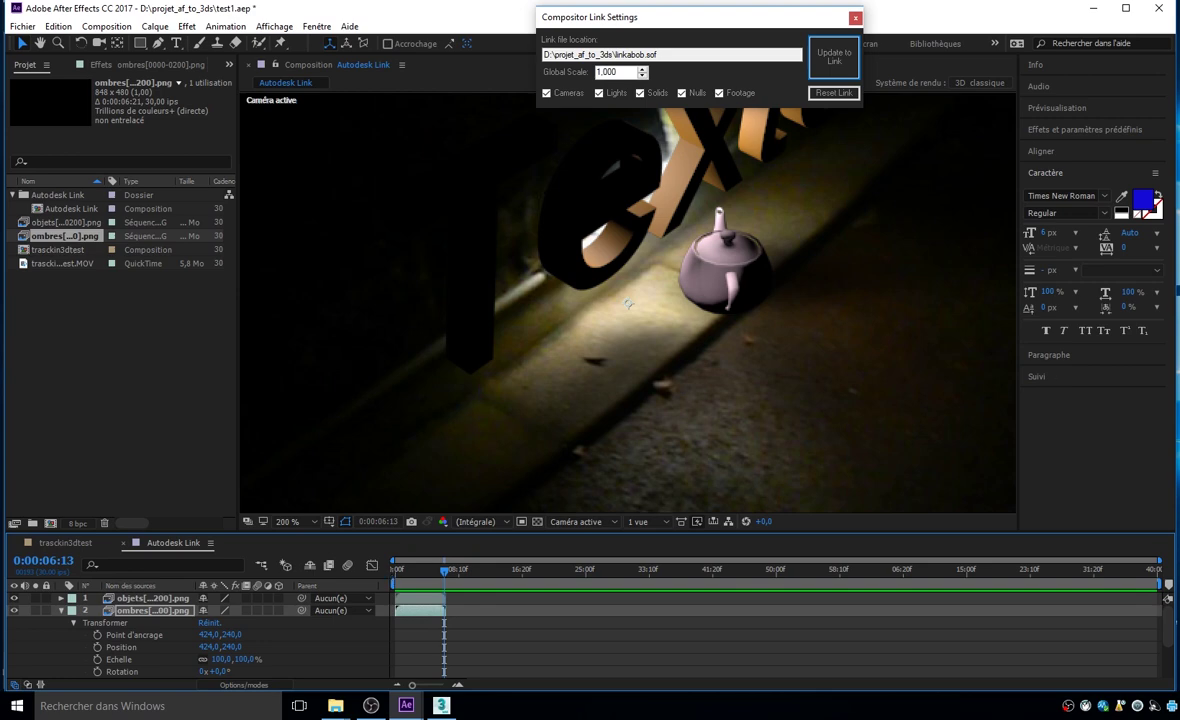